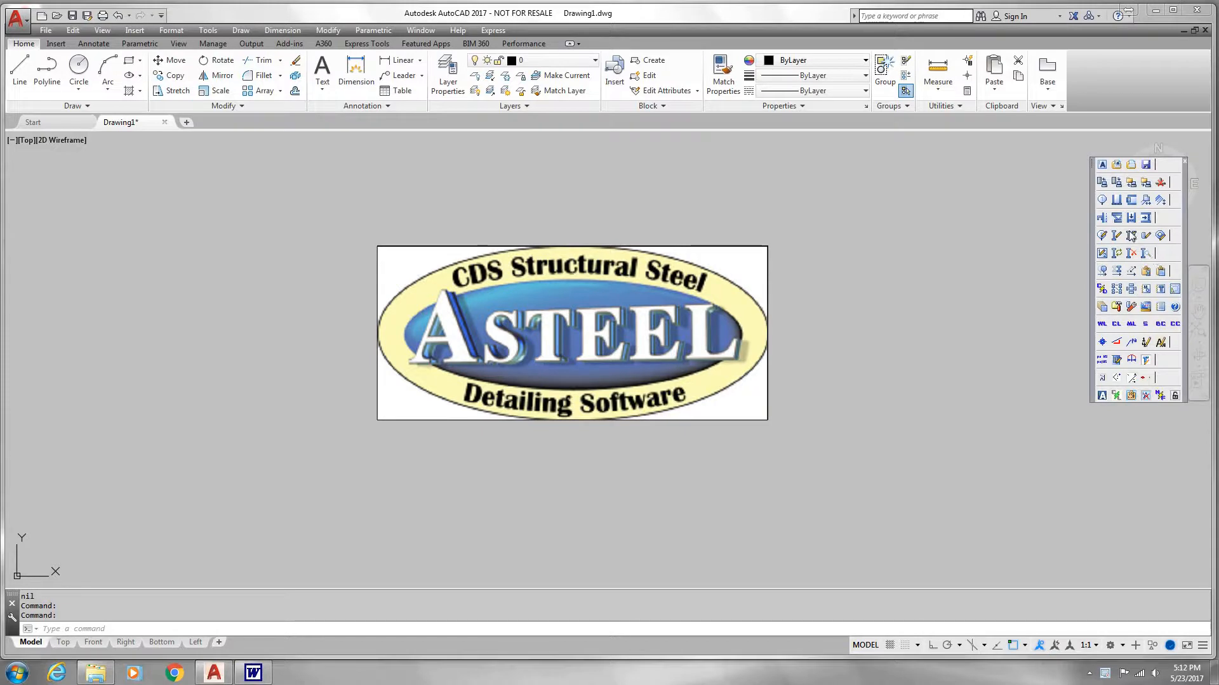
Step: Create a new model with job number 17-309, Imperial units and fabricator code CONCORD
left_click(1103, 166)
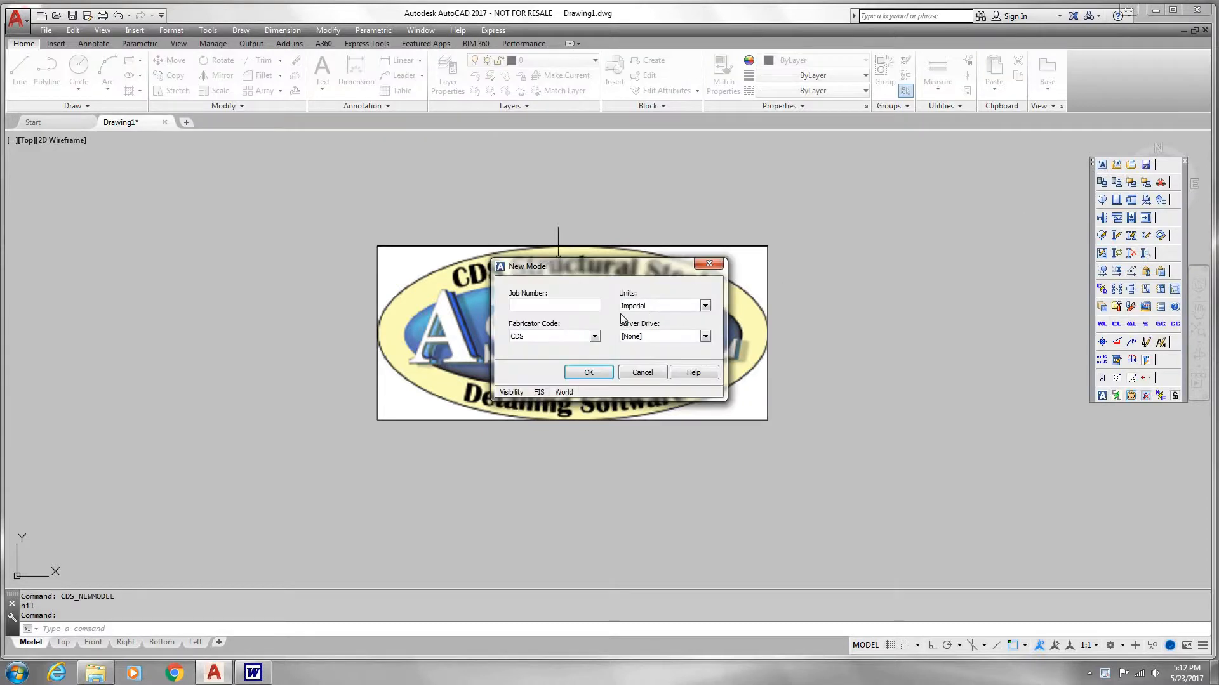
left_click(534, 306)
type("1")
type("70")
type("309")
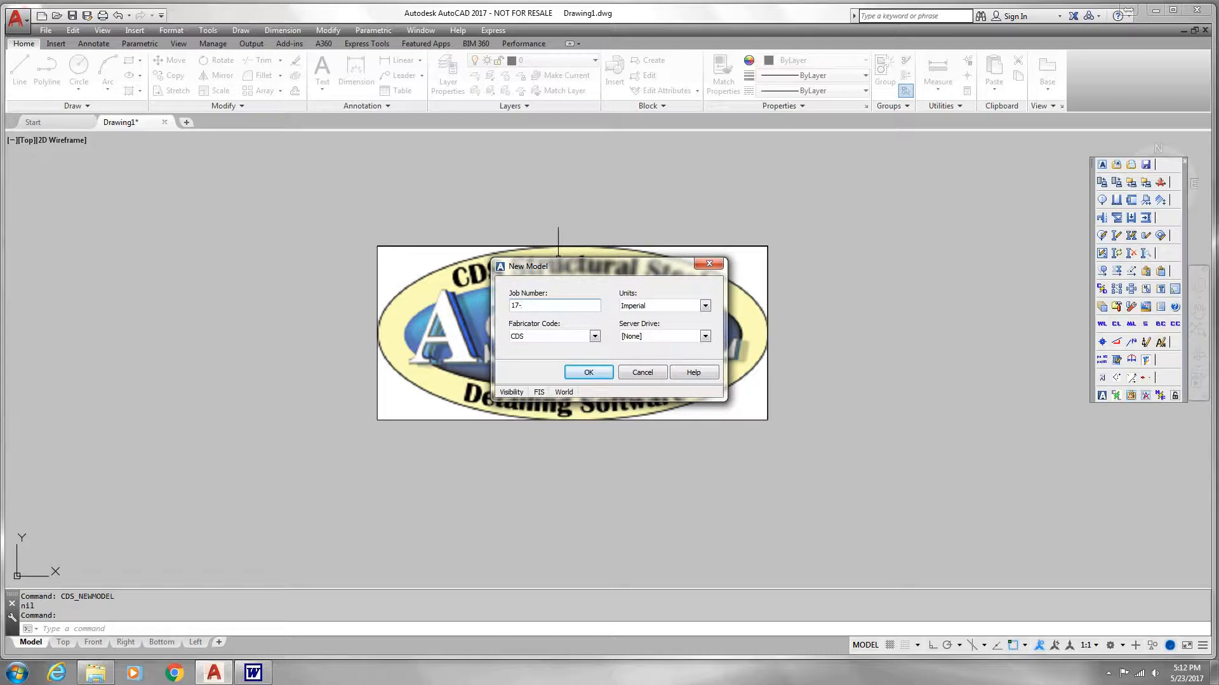
type("-309")
left_click(594, 336)
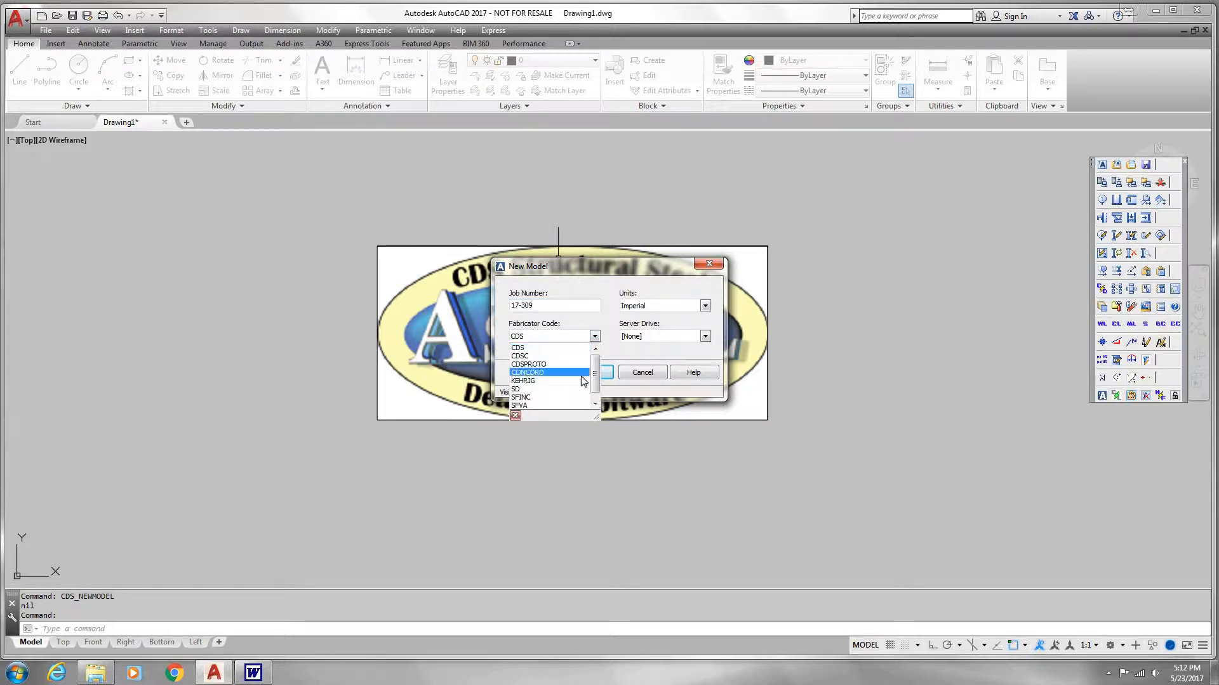
left_click(552, 373)
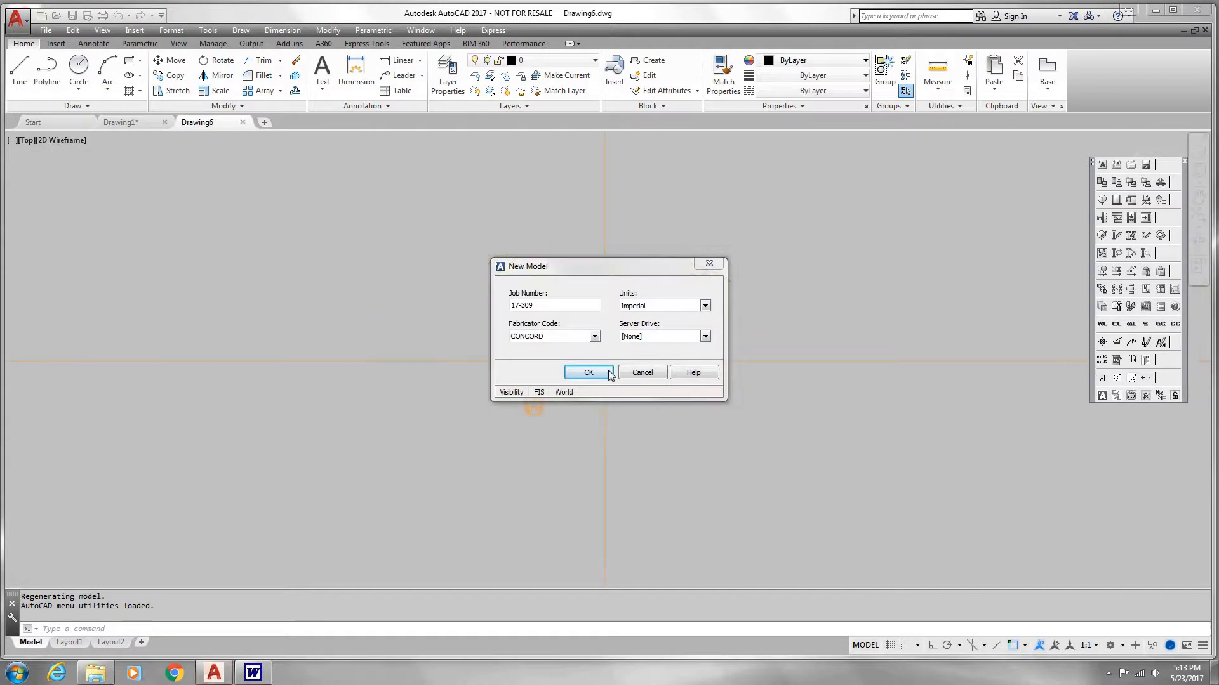
left_click(608, 373)
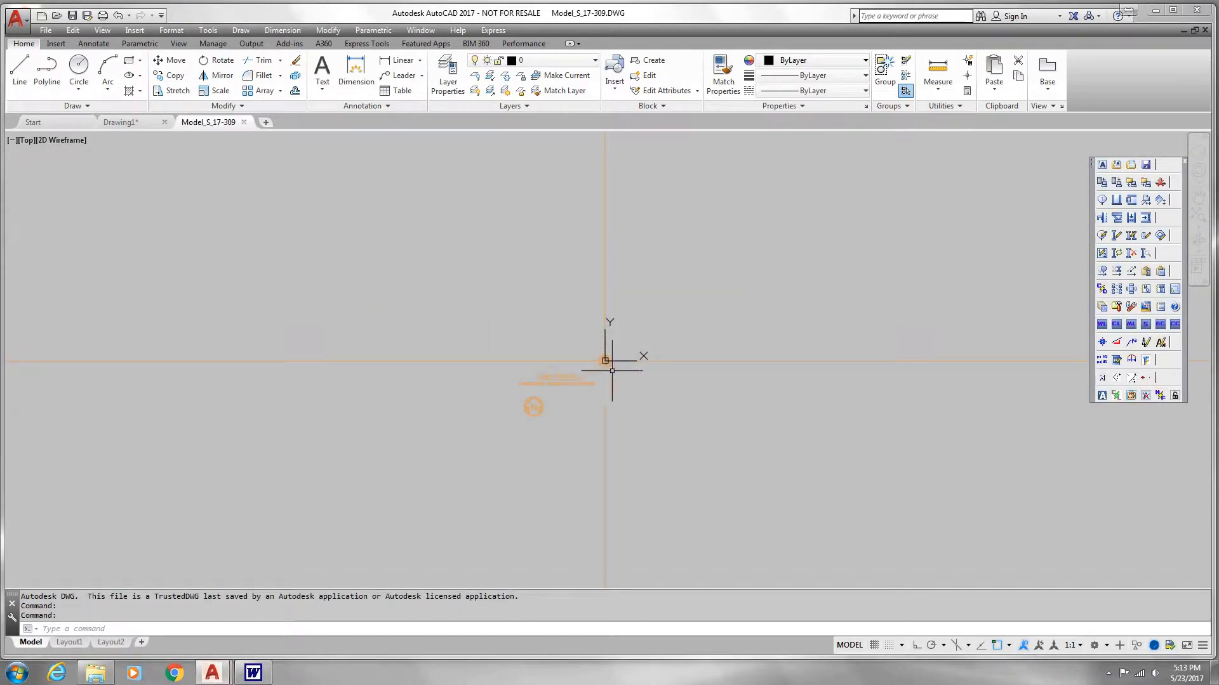
Step: Try other true north directions in the origin settings and return true north to 90 degrees
scroll(569, 389, "up", 4)
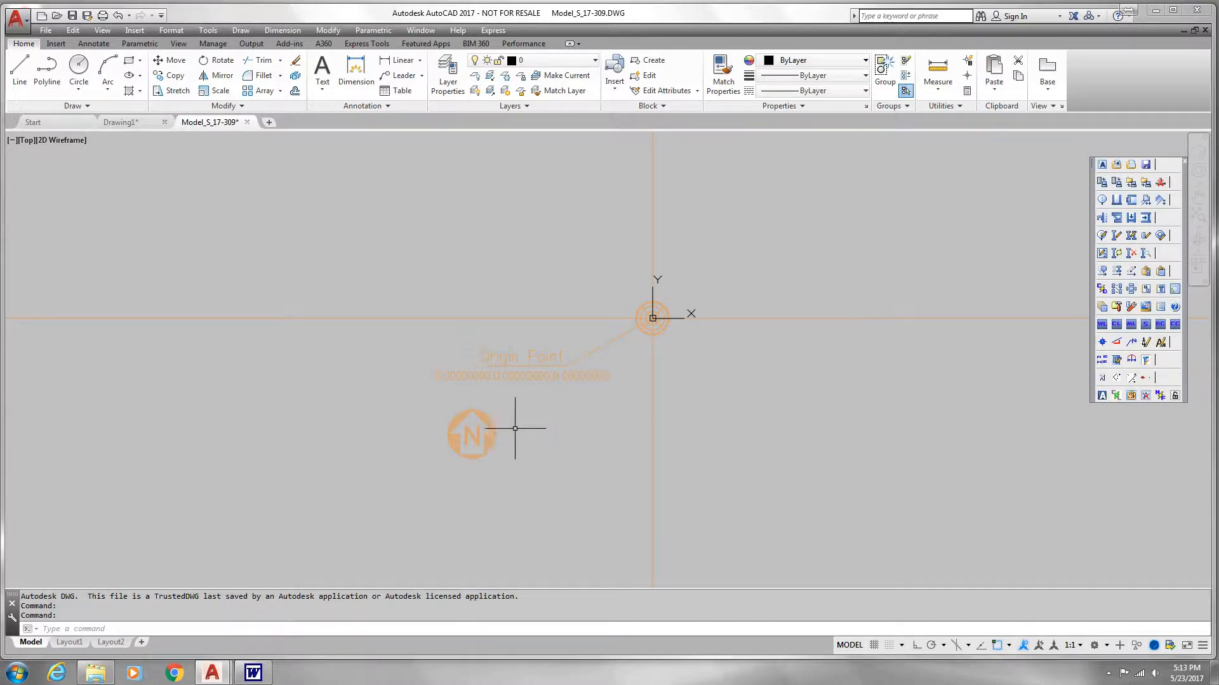
scroll(539, 381, "up", 2)
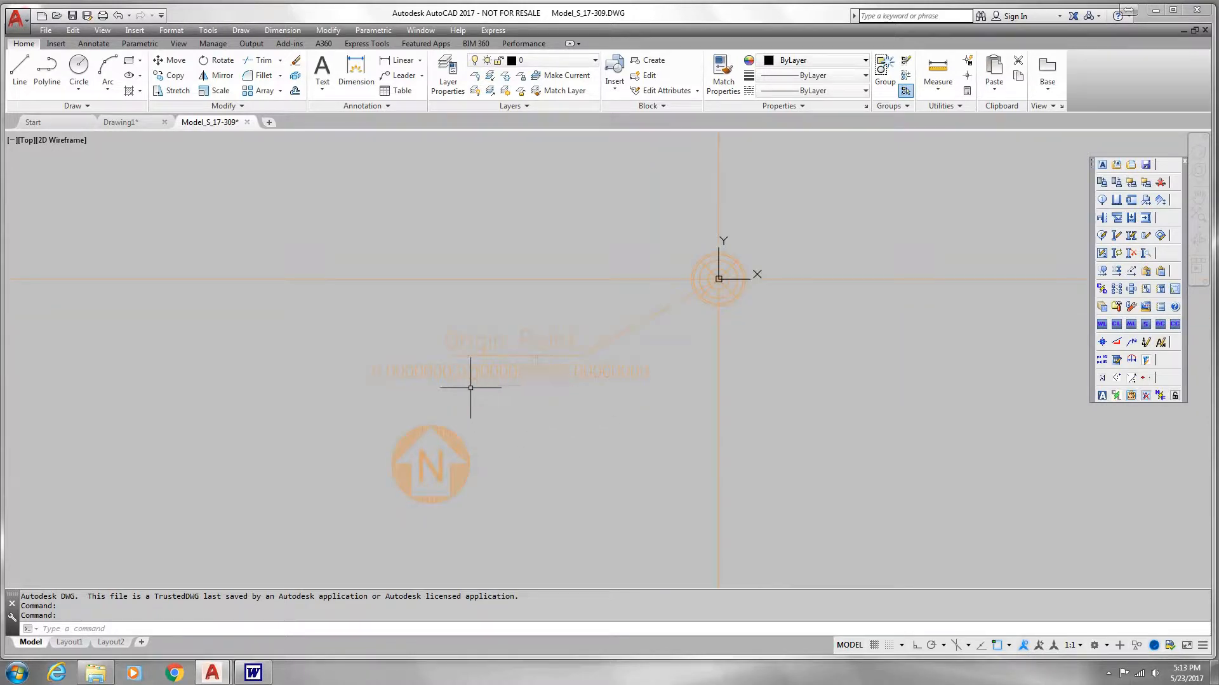
scroll(587, 391, "down", 2)
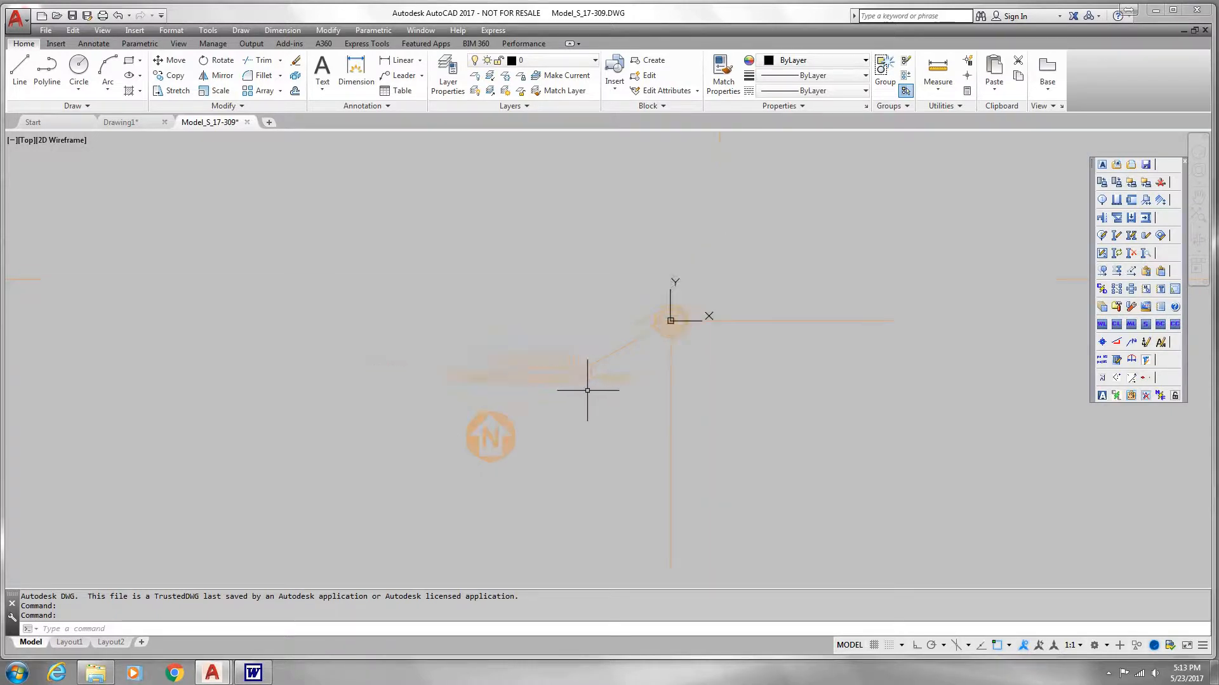
left_click(1160, 236)
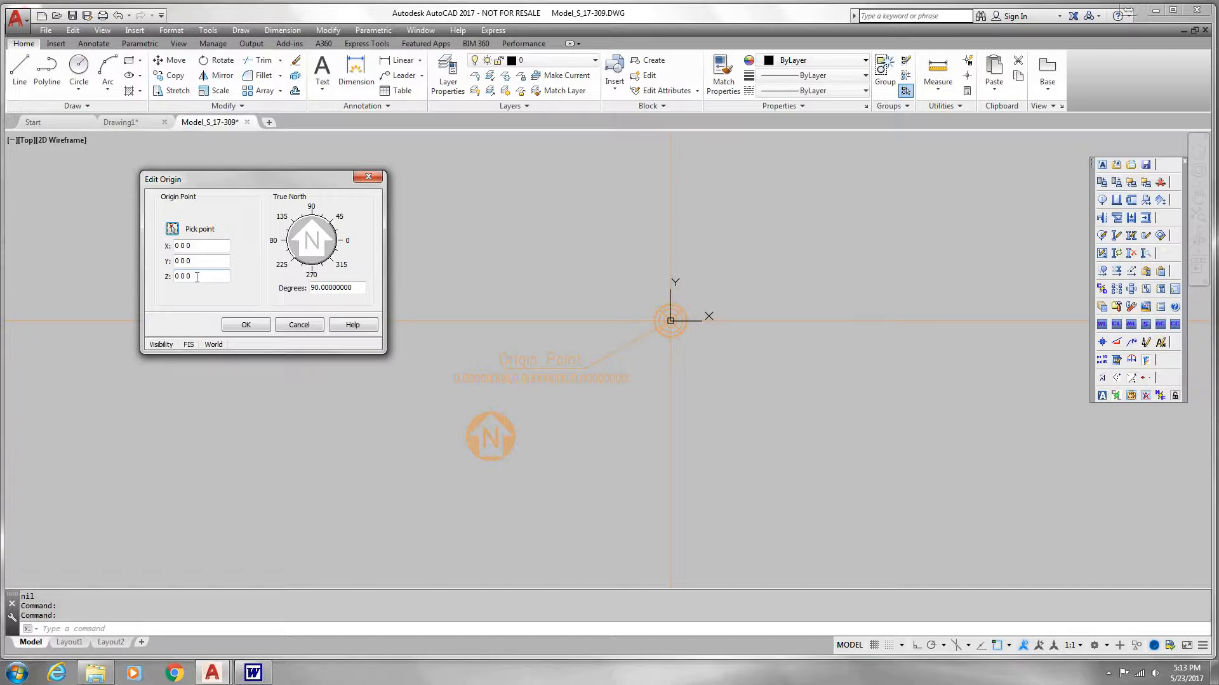
left_click(280, 241)
left_click(341, 263)
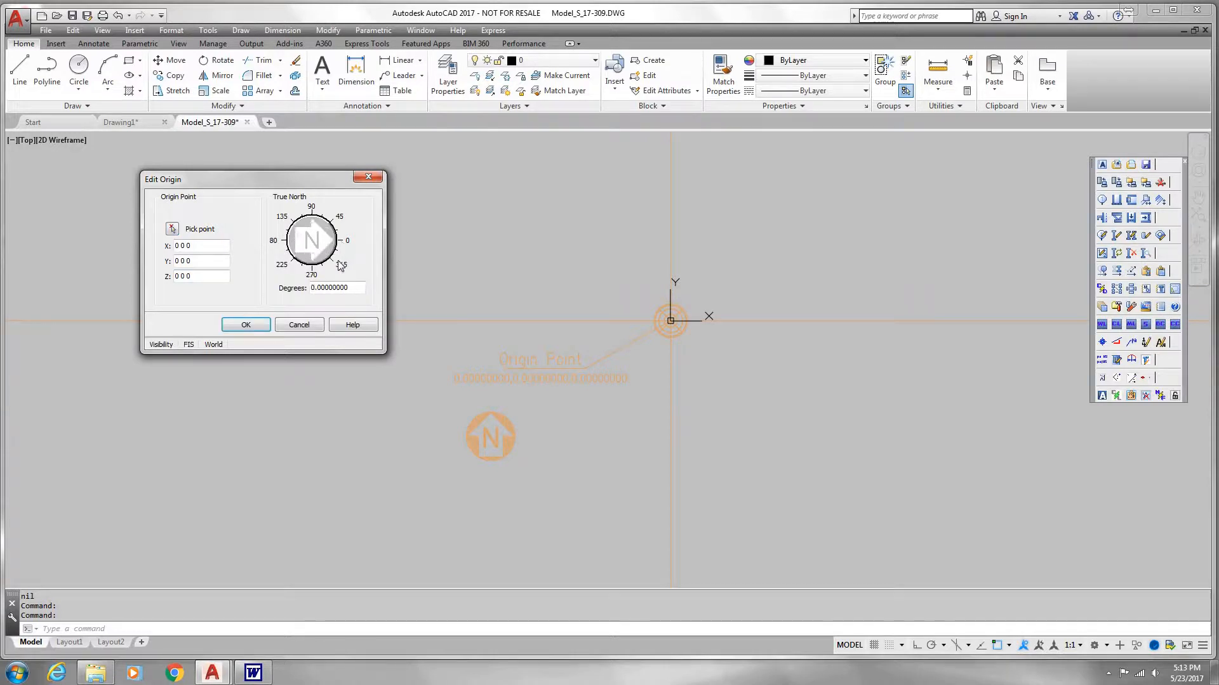
left_click_drag(356, 289, 352, 288)
left_click(311, 215)
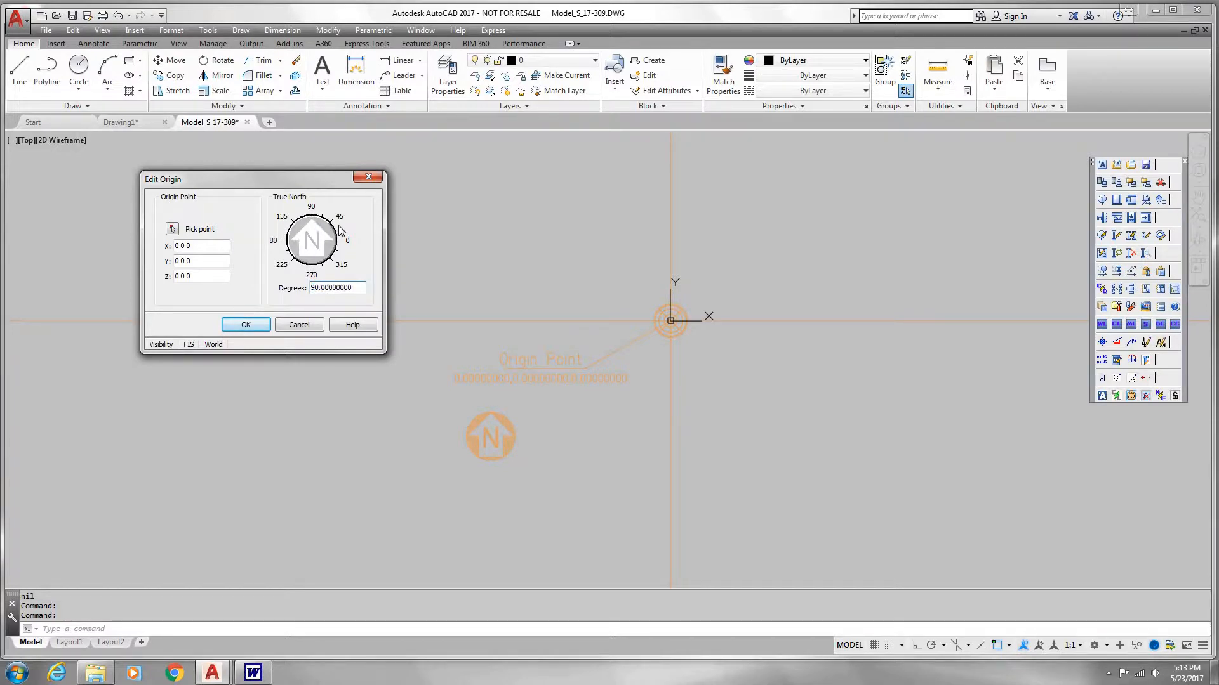
left_click(260, 325)
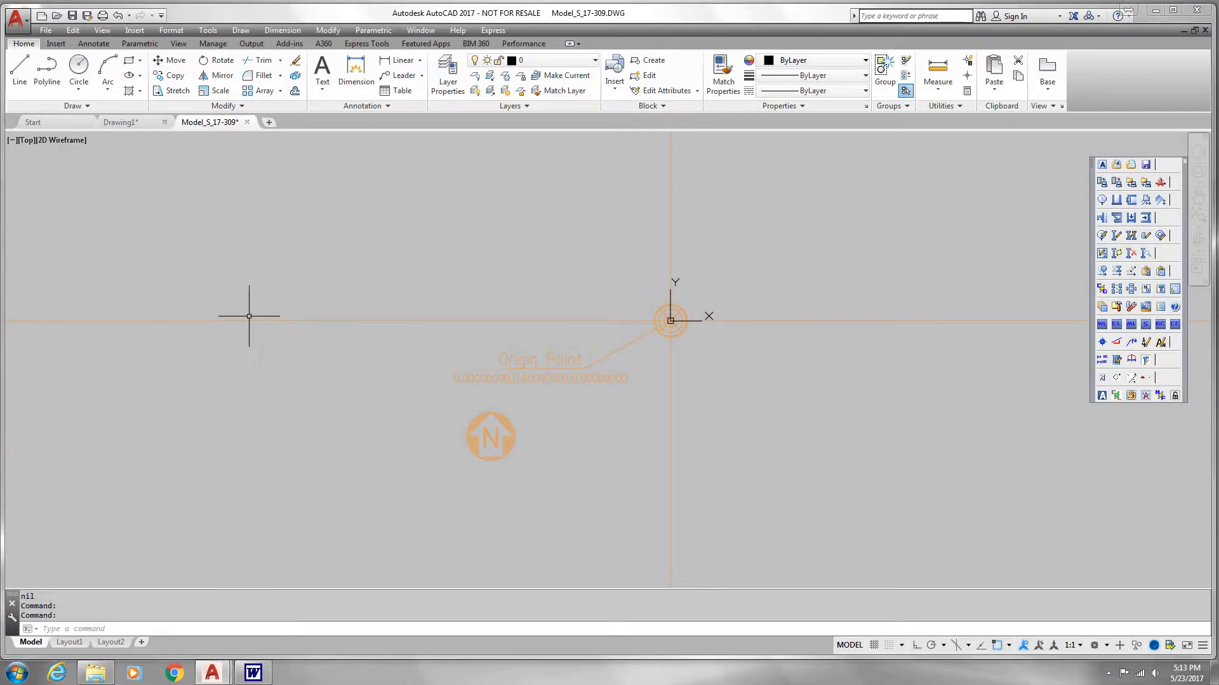
Step: Create a Column Lines view with its default settings from the column line placement command and make it current
middle_click_drag(783, 276, 537, 376)
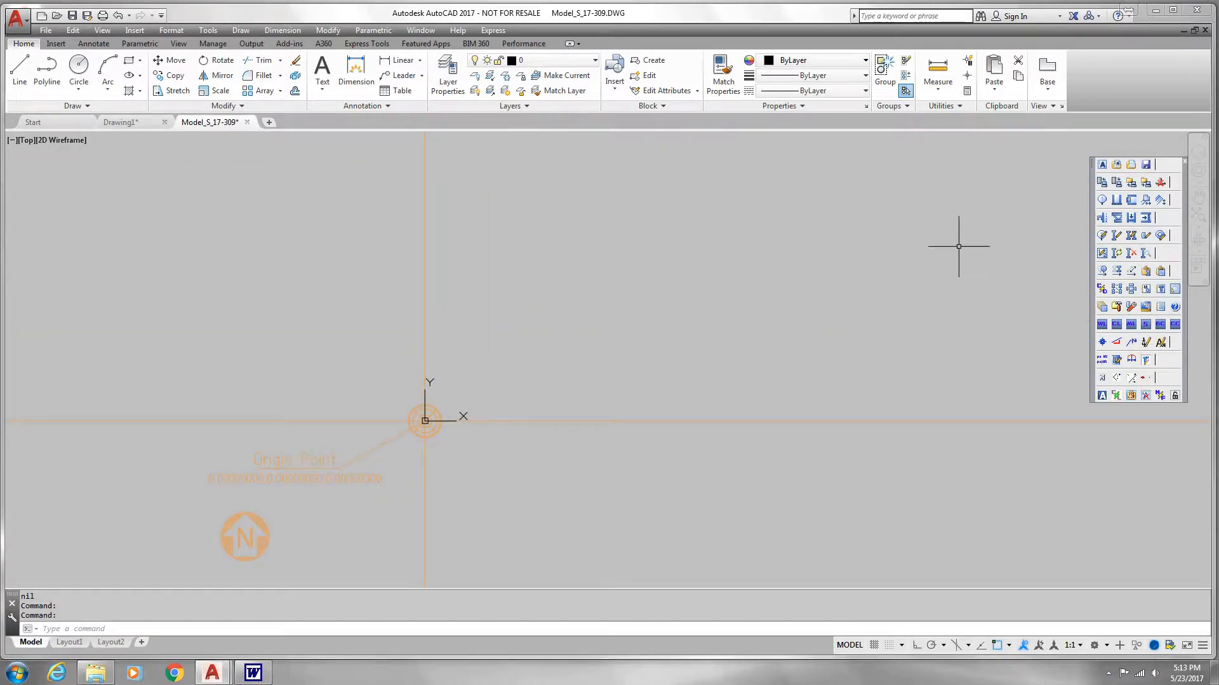
left_click(1102, 200)
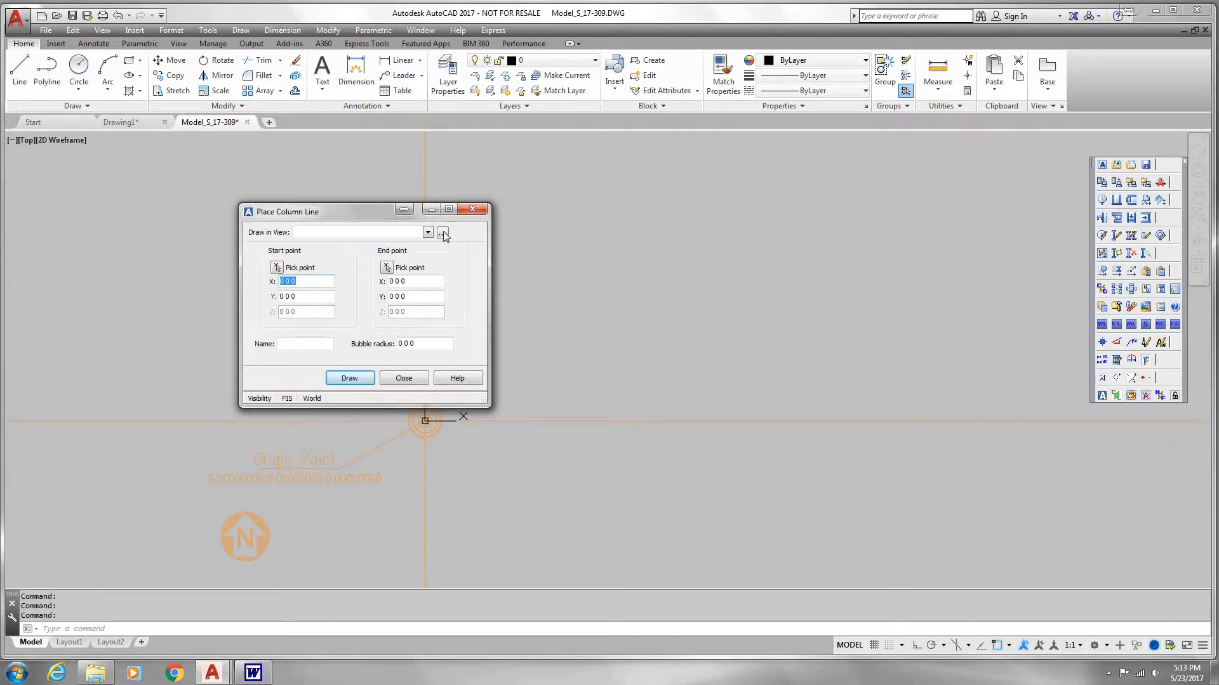
left_click(443, 234)
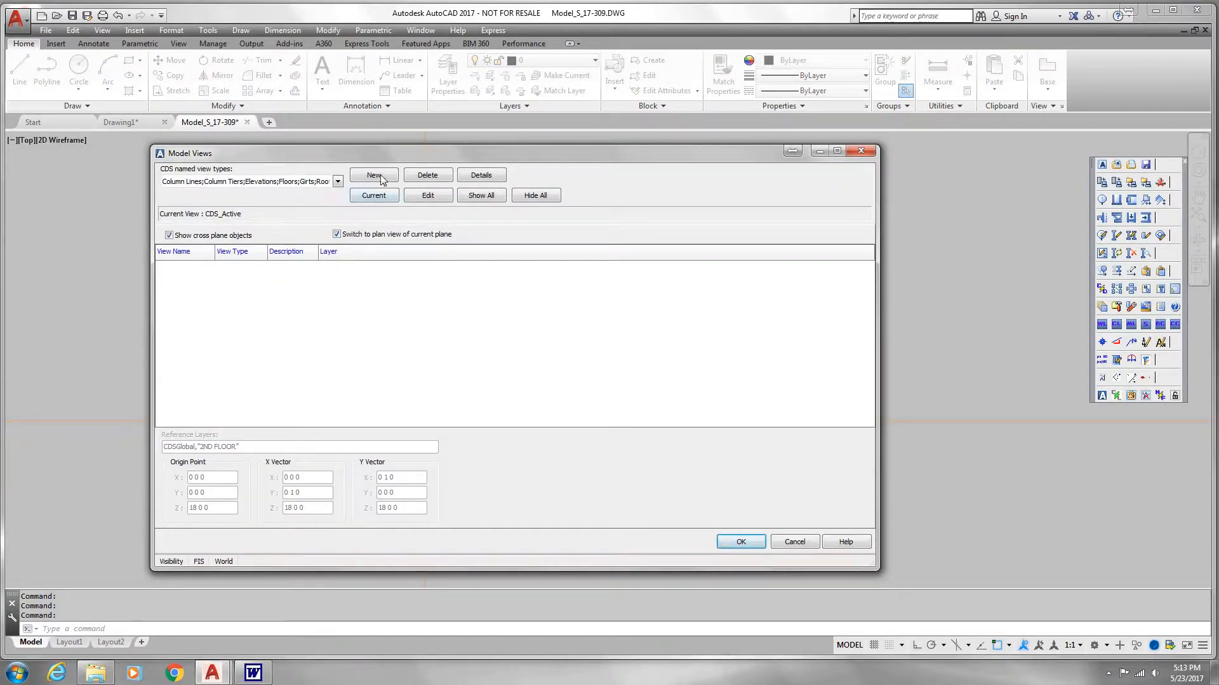
left_click(381, 177)
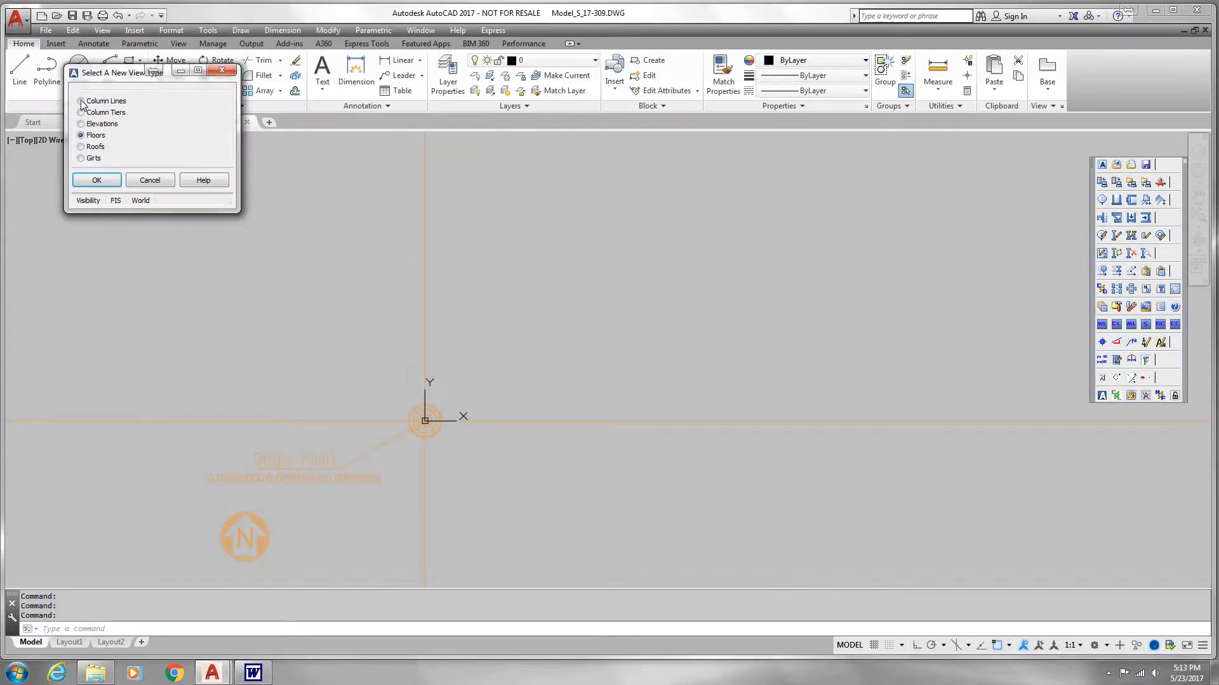
left_click(82, 101)
left_click(107, 182)
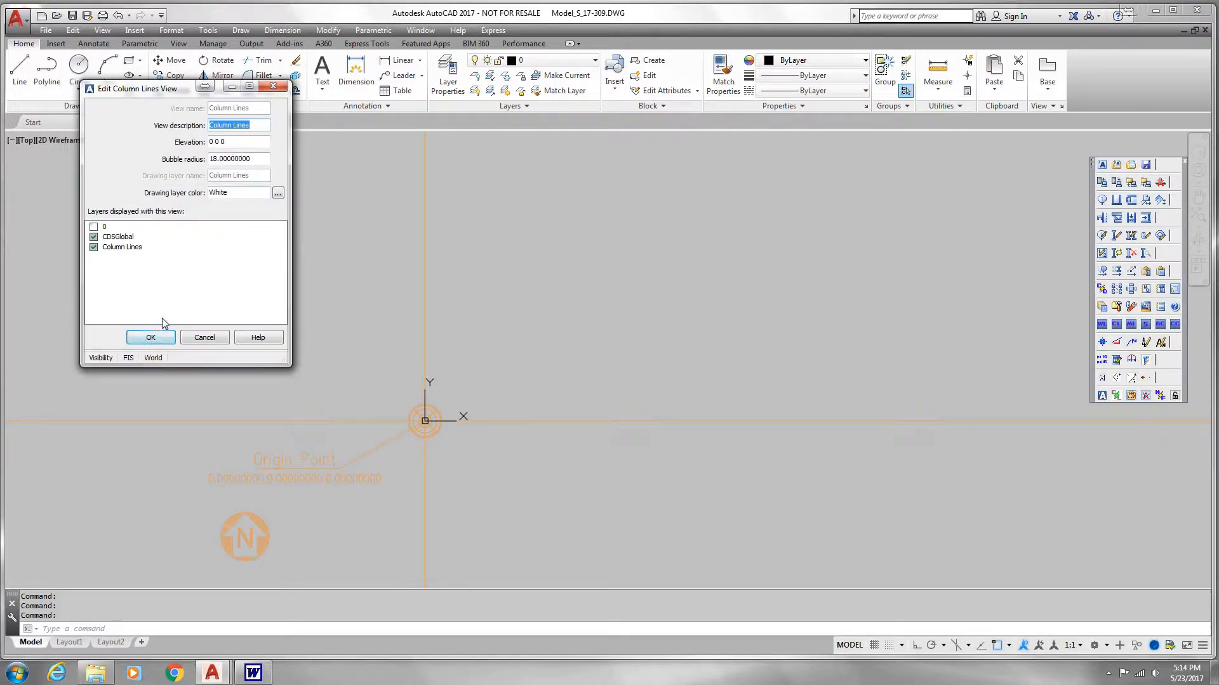
left_click(153, 336)
left_click(363, 263)
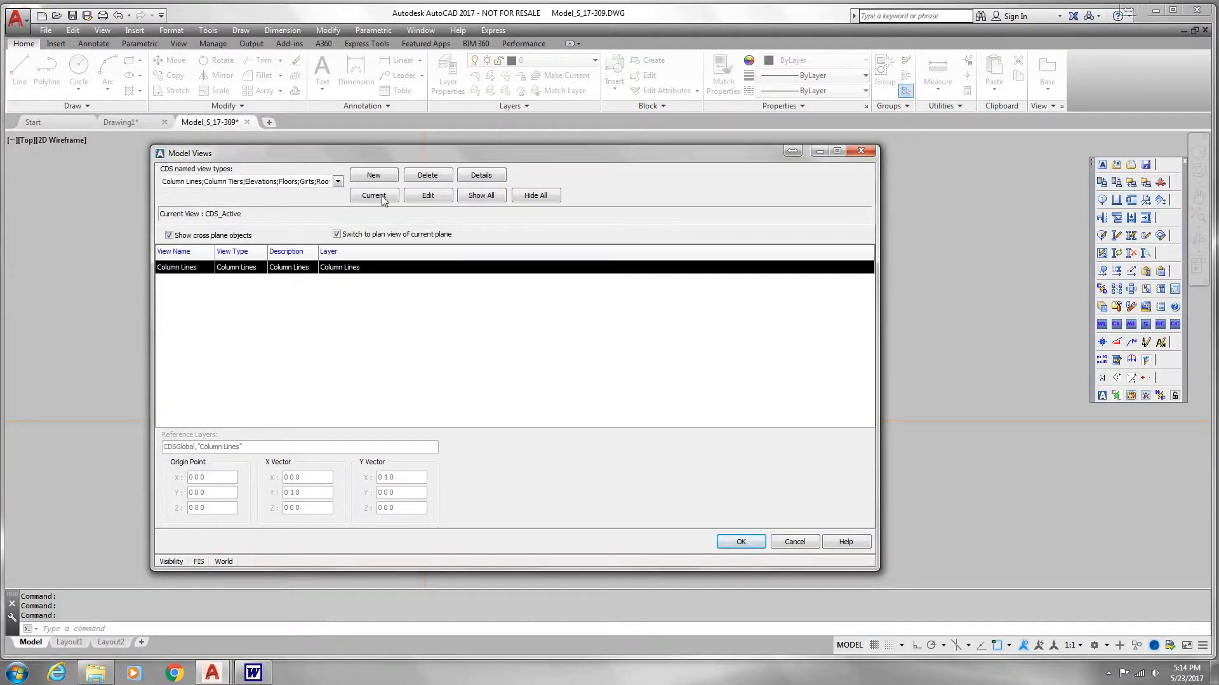
left_click(383, 197)
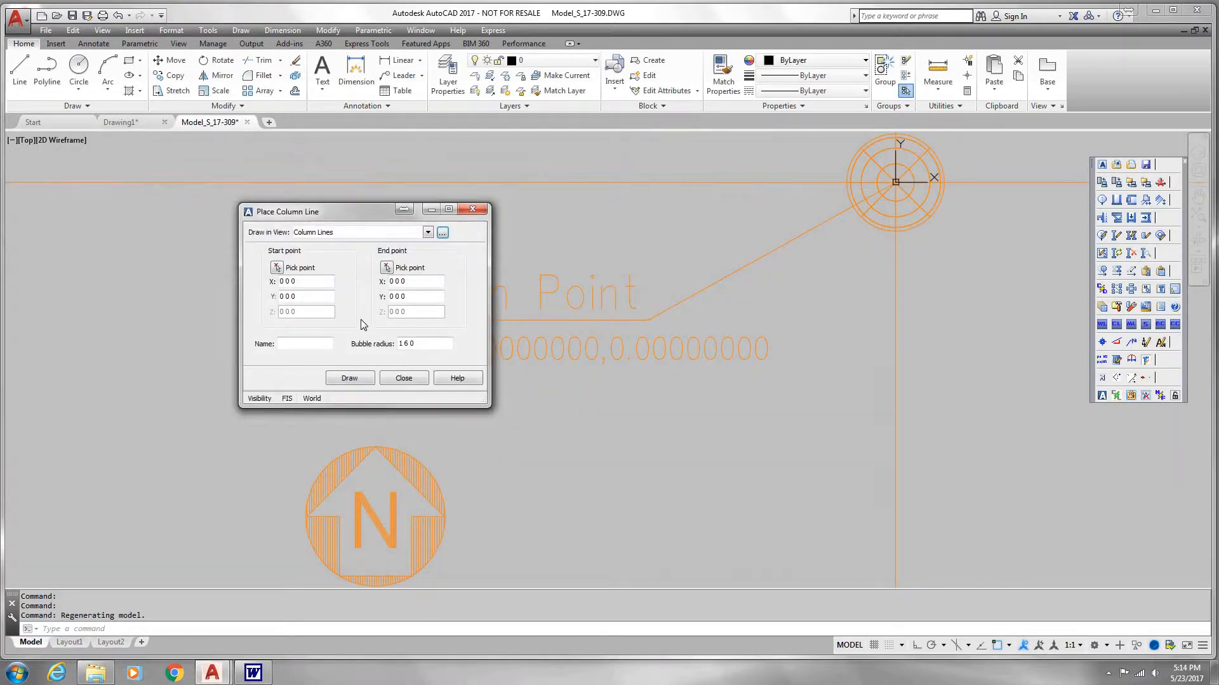
Step: Draw a vertical column line named 1 from the origin point to X 0, Y 60 ft
left_click(283, 269)
scroll(878, 229, "down", 4)
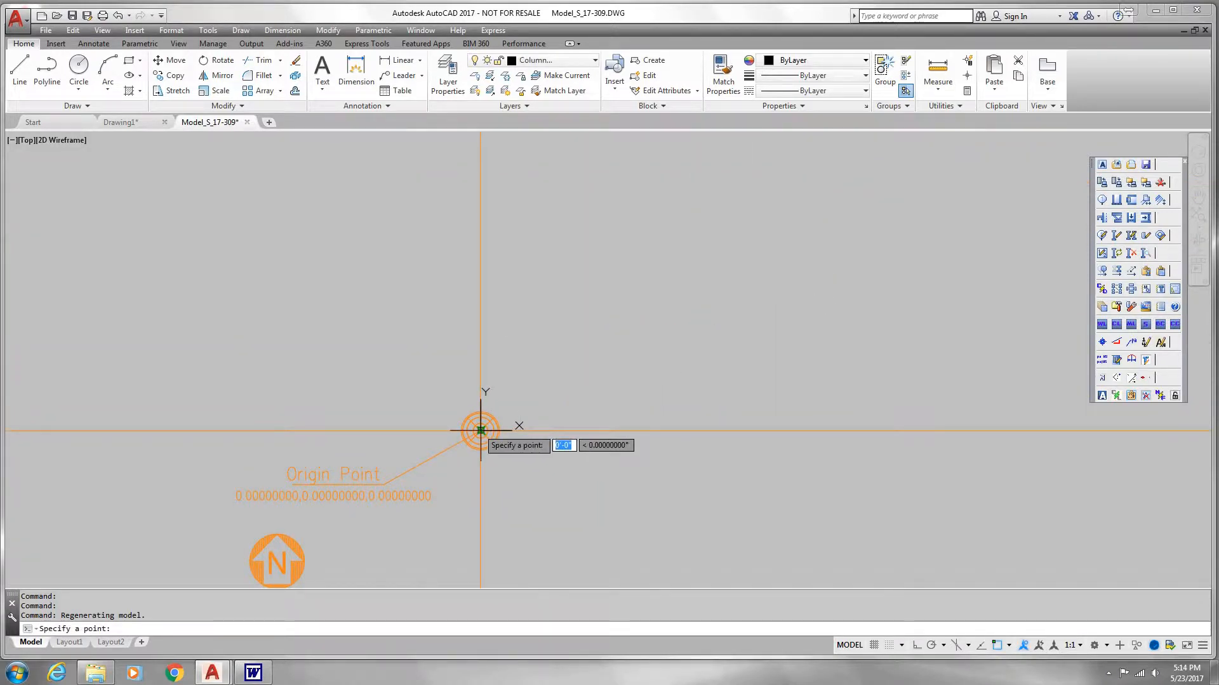
left_click(480, 431)
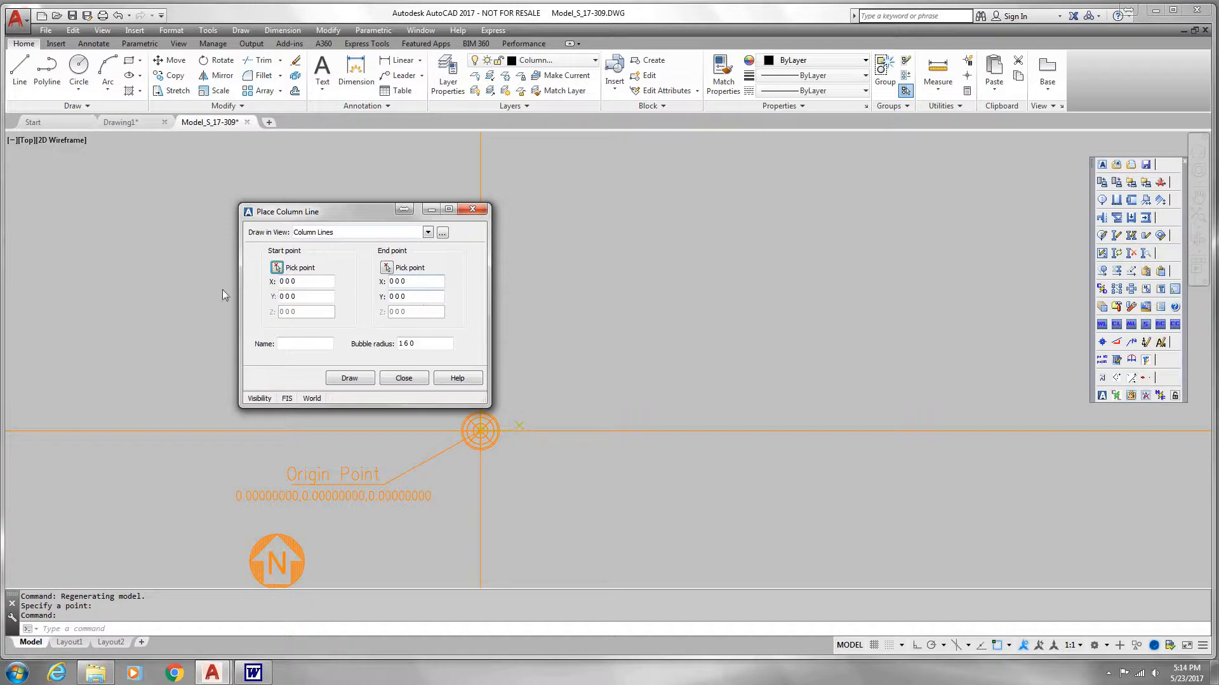
left_click_drag(424, 298, 222, 289)
type("60")
key("Tab")
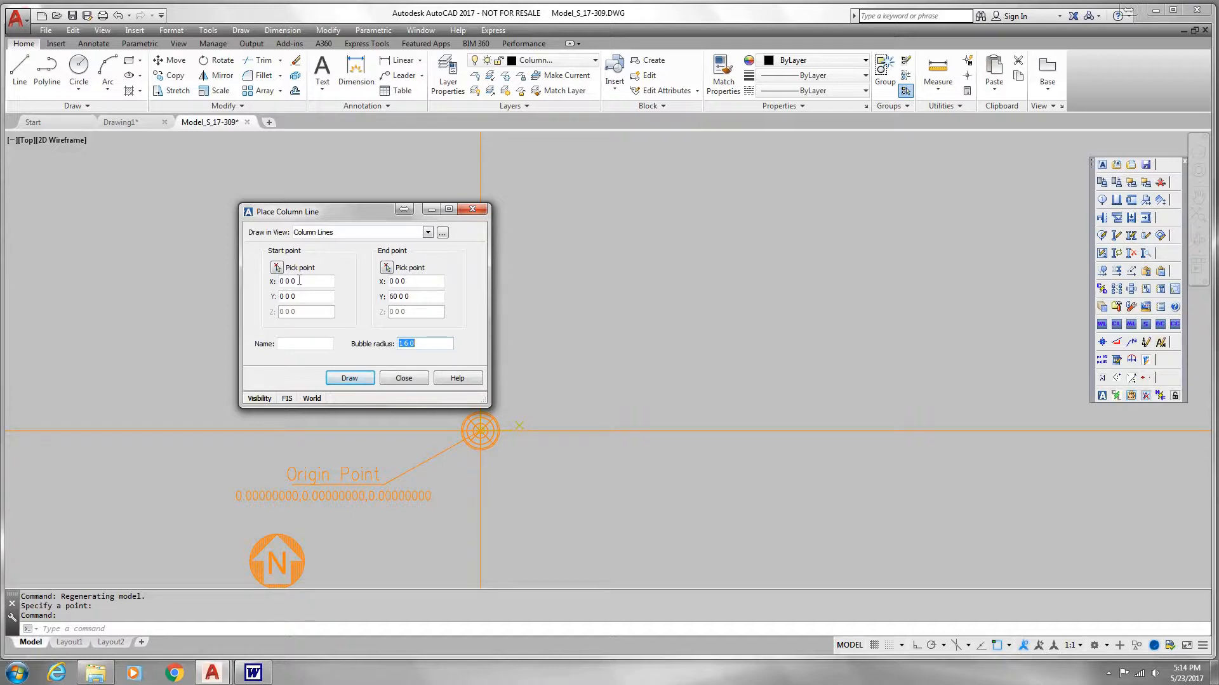
left_click(309, 346)
left_click(353, 380)
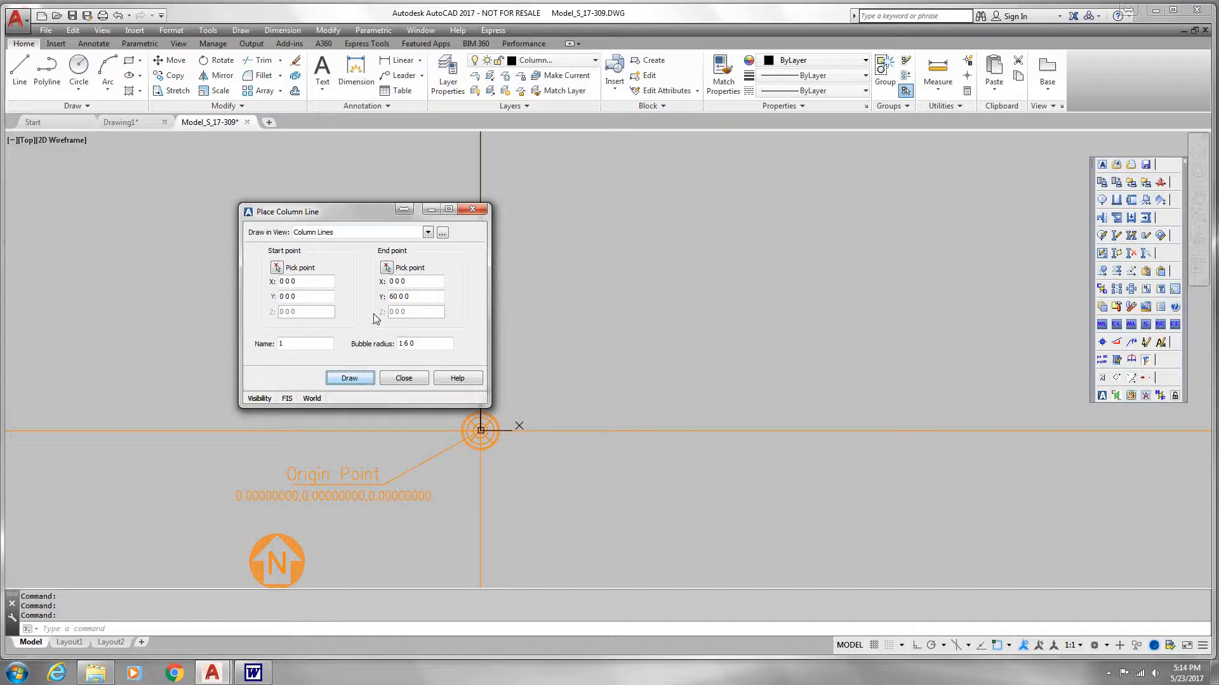
Step: Draw a horizontal column line named A from the origin to X 60 ft, Y 0 and finish placing column lines
left_click_drag(411, 297, 277, 311)
type("0")
key("Tab")
key("shift+Tab")
key("shift+Tab")
type("6")
key("Tab")
key("Tab")
type("A")
left_click(349, 379)
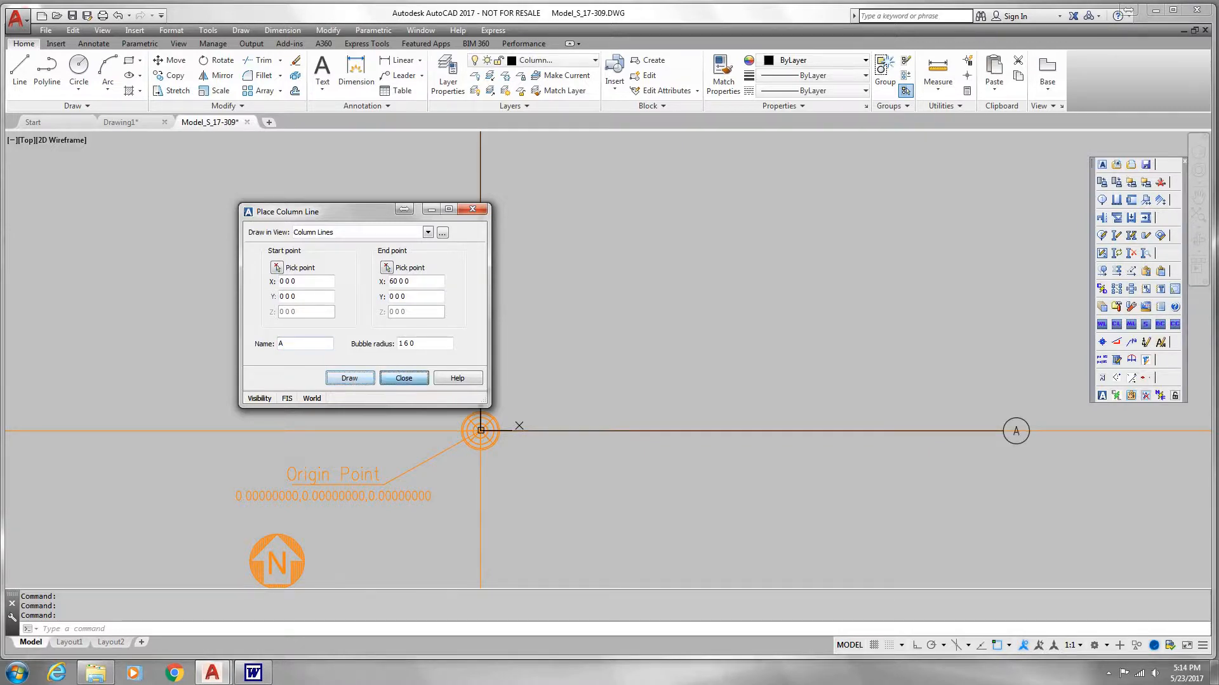
left_click(404, 378)
Step: Offset column line 1 to the right by 20 ft and name the new column line 2
scroll(381, 394, "down", 4)
scroll(389, 397, "up", 2)
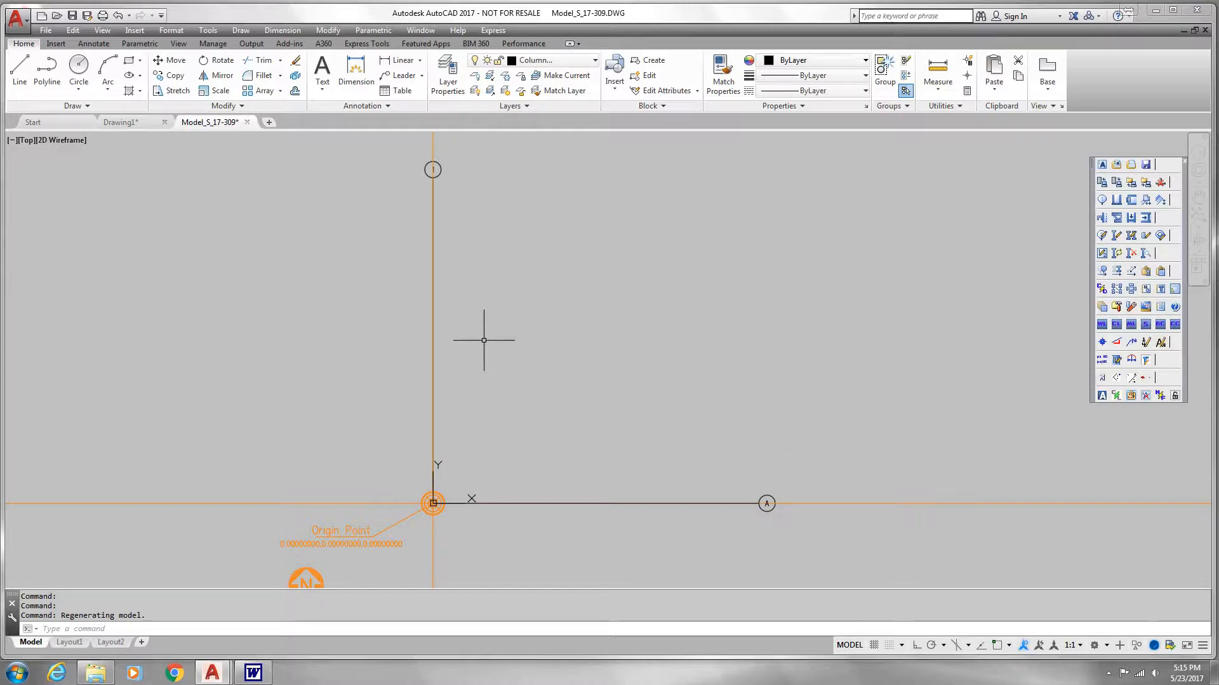
left_click(1103, 272)
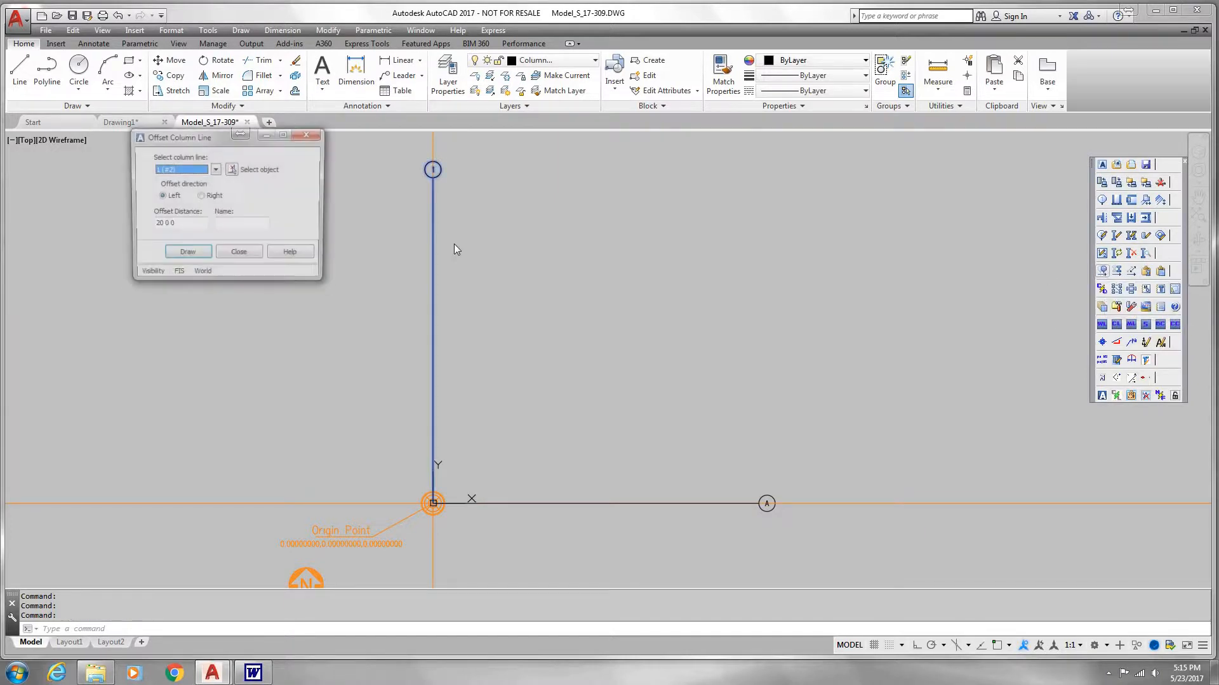
left_click(215, 170)
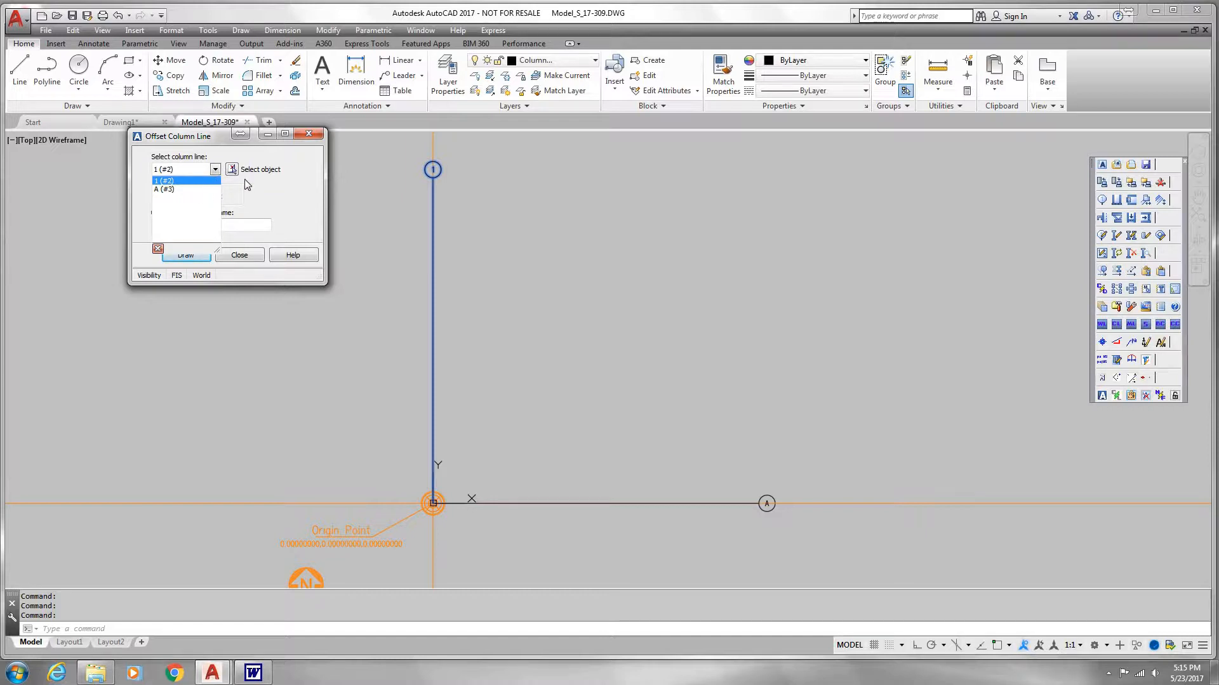
left_click(233, 171)
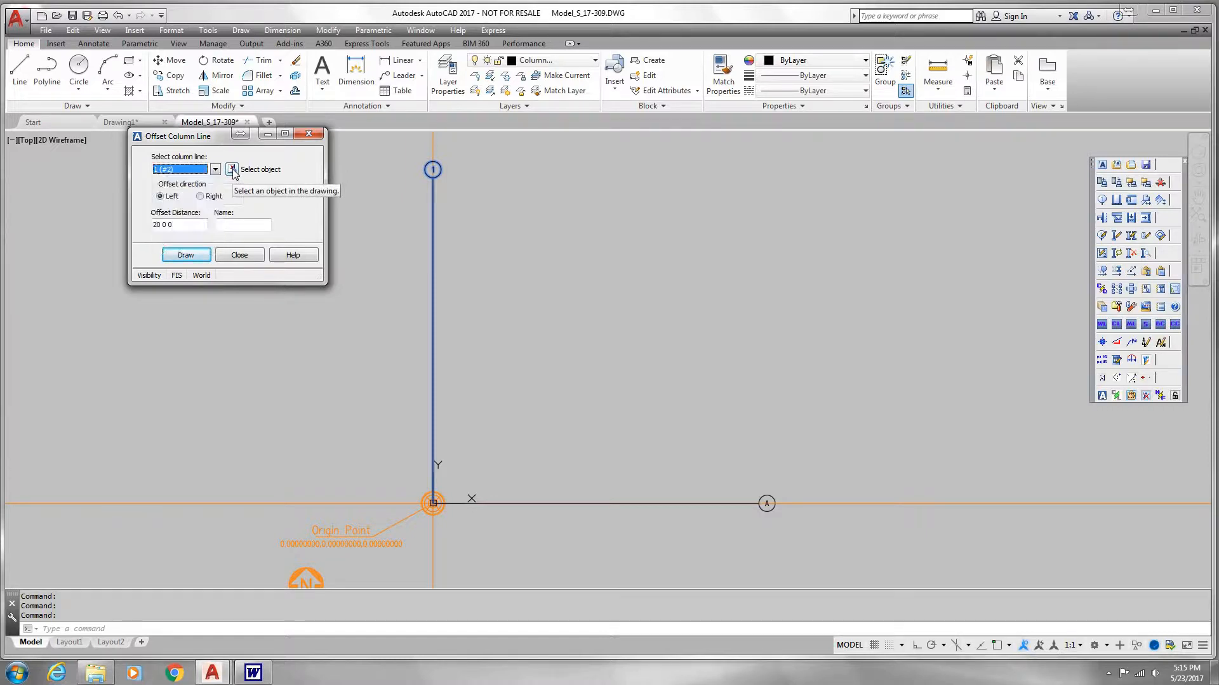
left_click(232, 171)
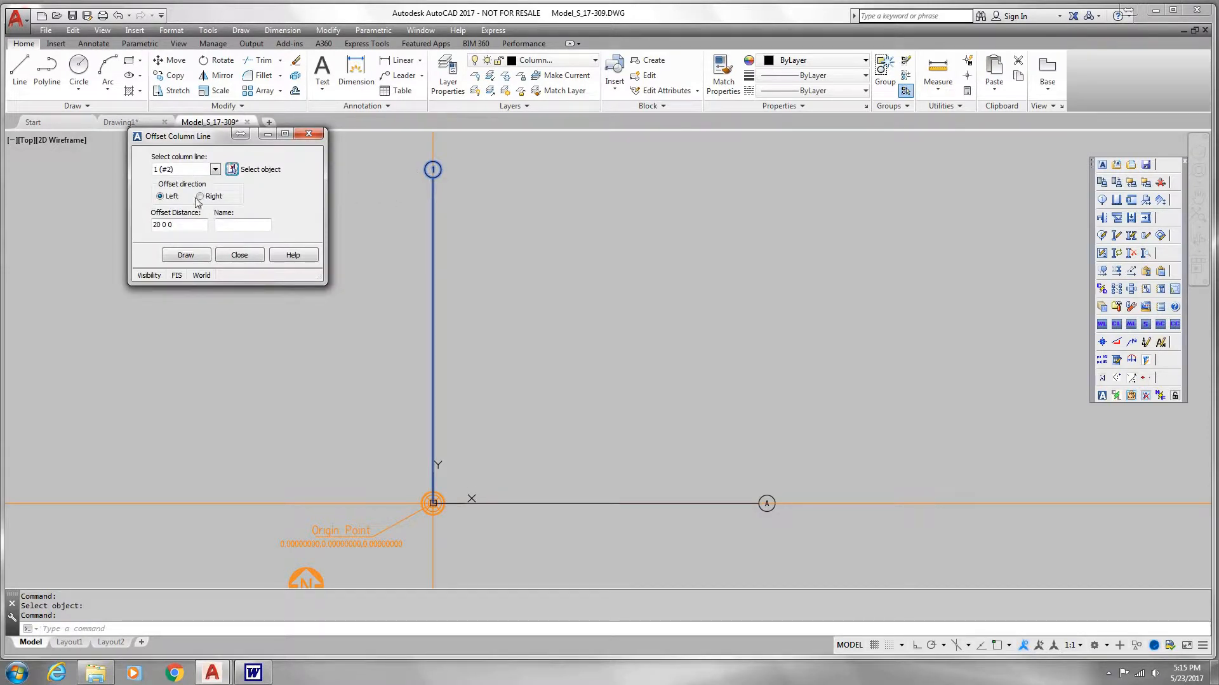
left_click(205, 222)
left_click(201, 196)
left_click(197, 224)
left_click(220, 225)
left_click(186, 255)
Step: Offset column line 2 to the right by 20 ft as column line 3
key("Tab")
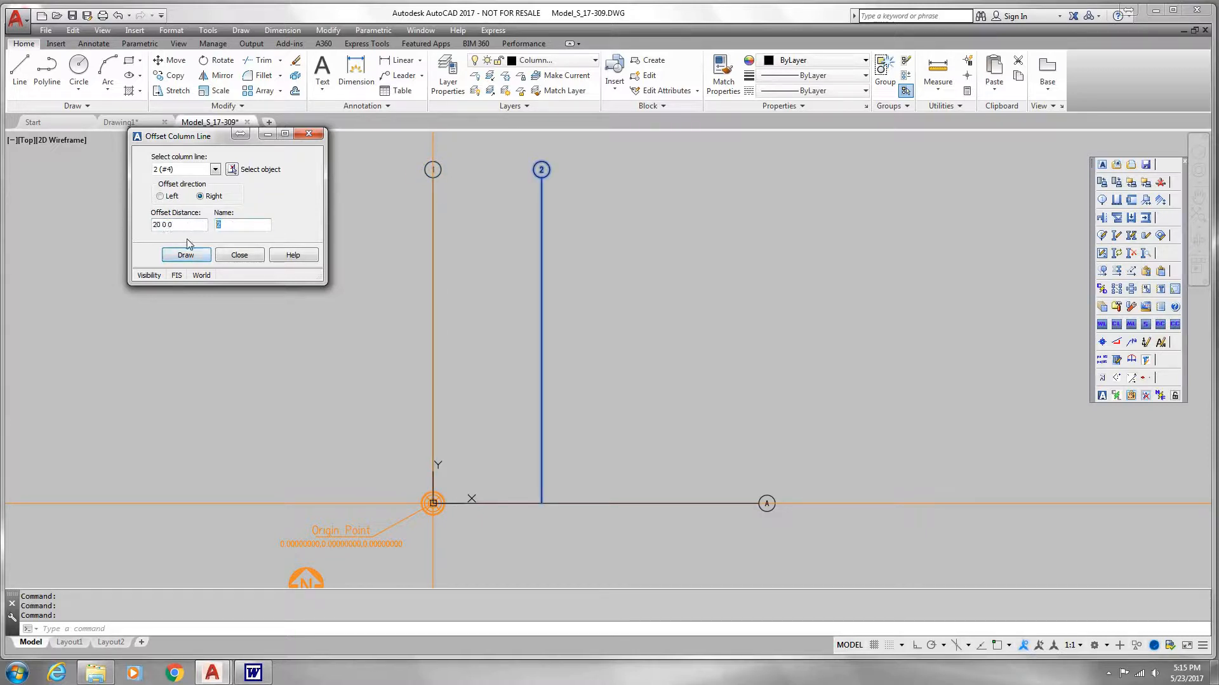
type("3")
left_click(186, 256)
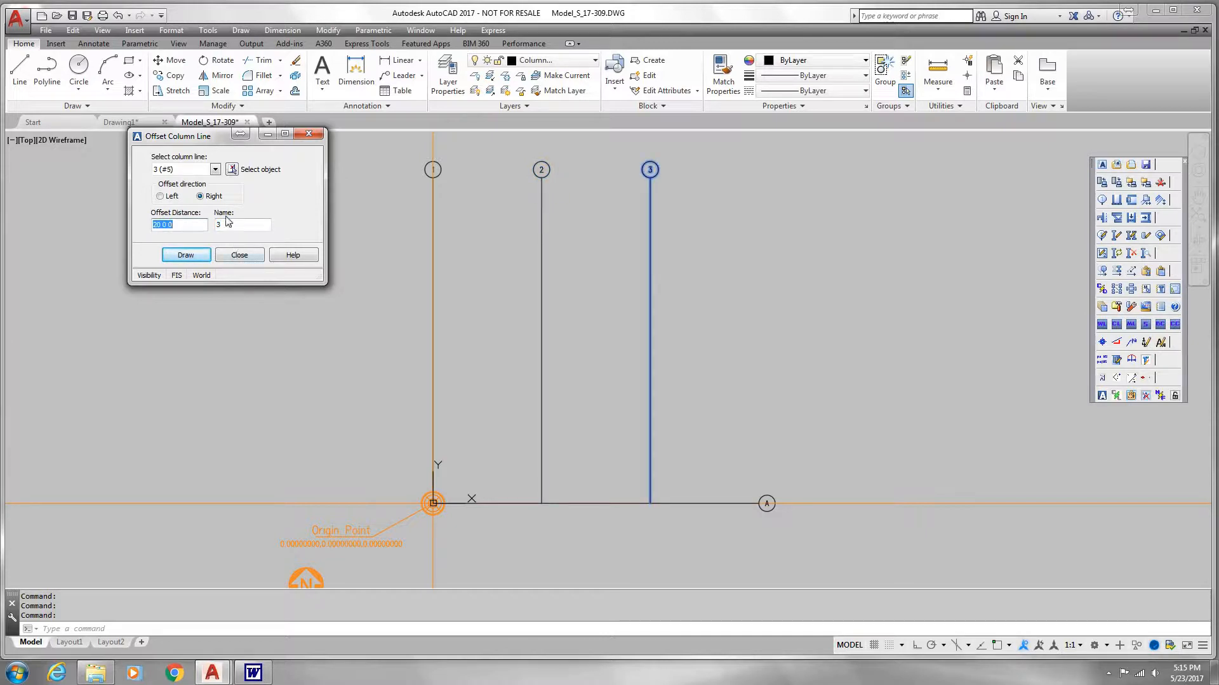
Step: Offset column line A above by 20 ft and name the new column line B
left_click(233, 169)
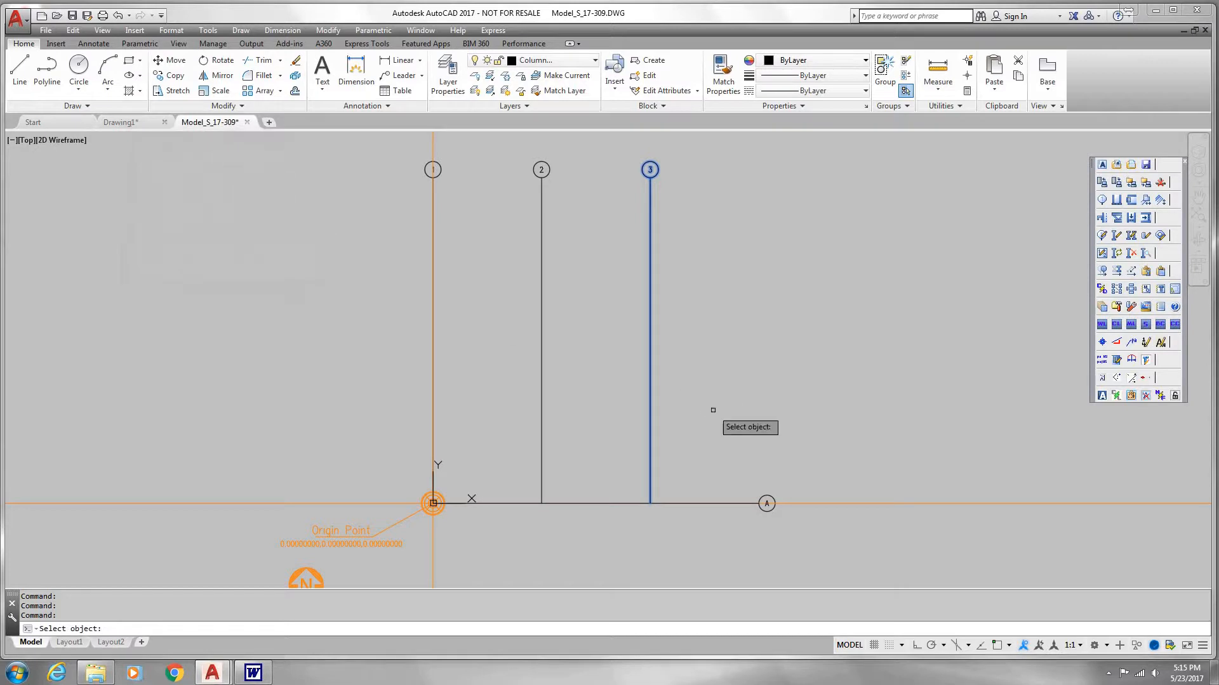
left_click(773, 503)
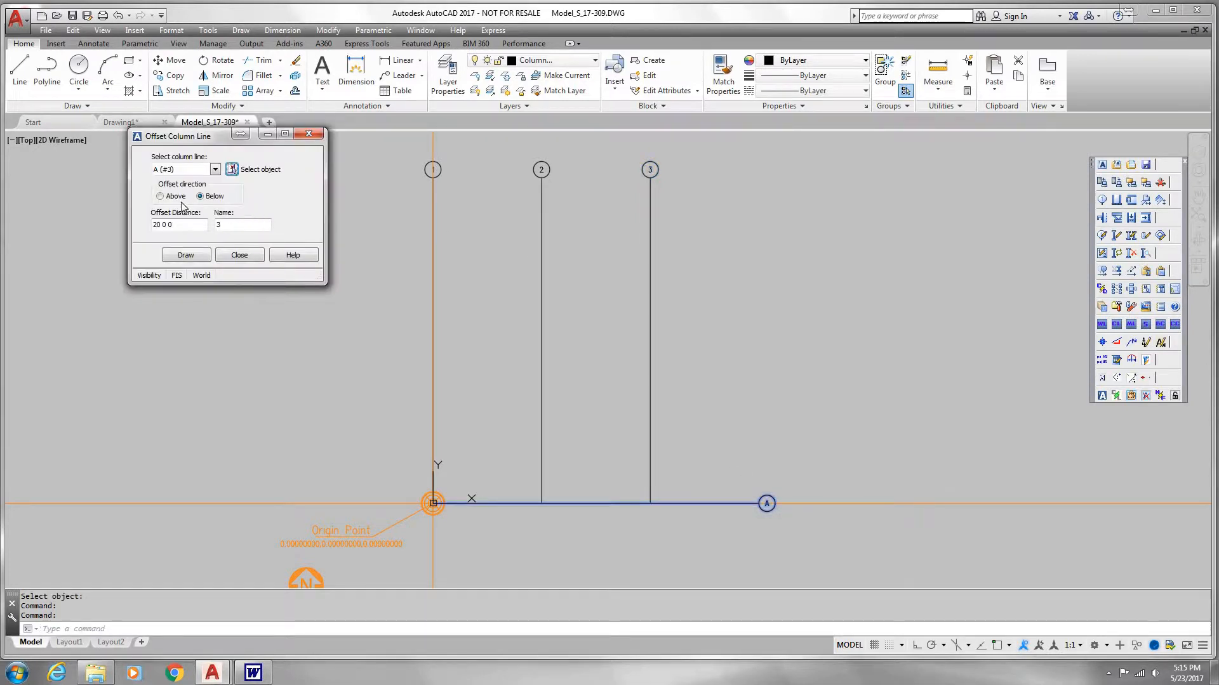
left_click(160, 197)
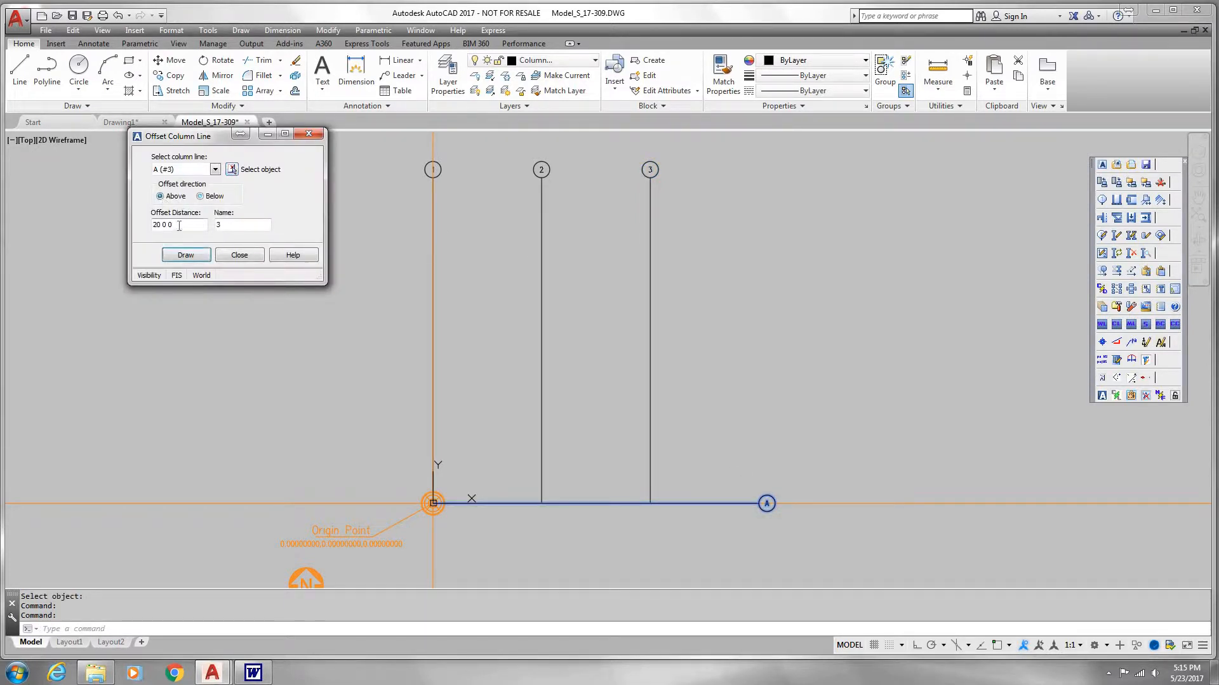
double_click(237, 224)
left_click(182, 259)
Step: Offset column line B above by 20 ft as column line C and finish offsetting
key("Tab")
type("C")
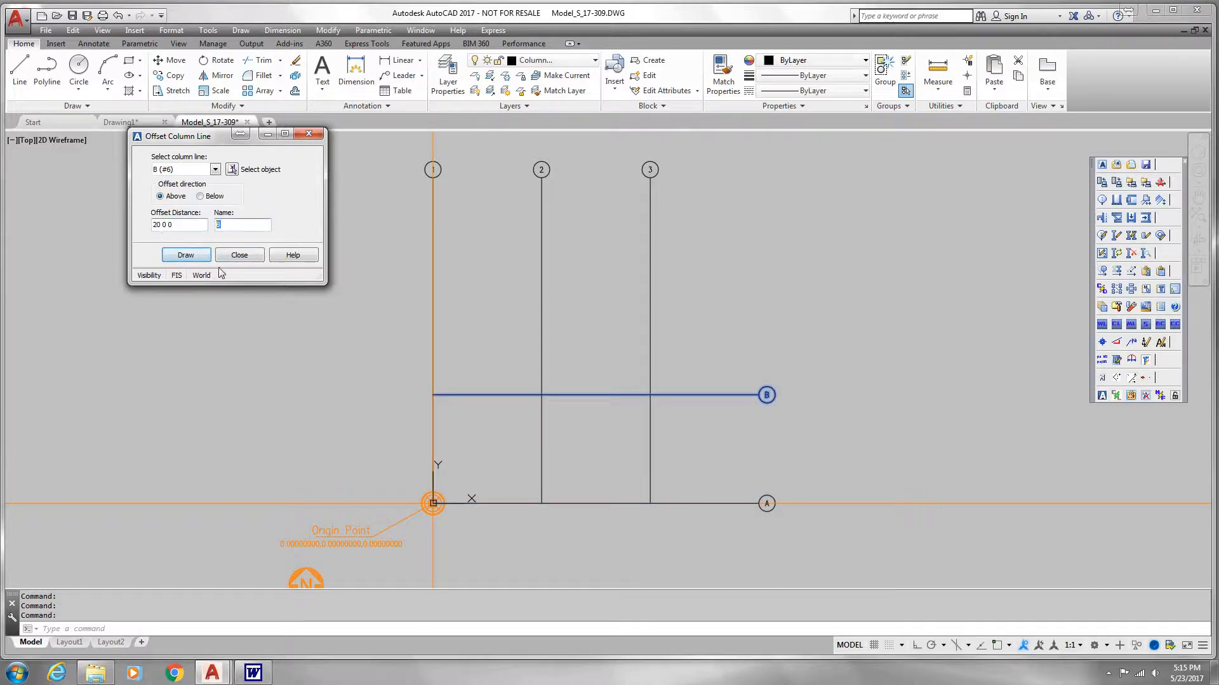
left_click(186, 255)
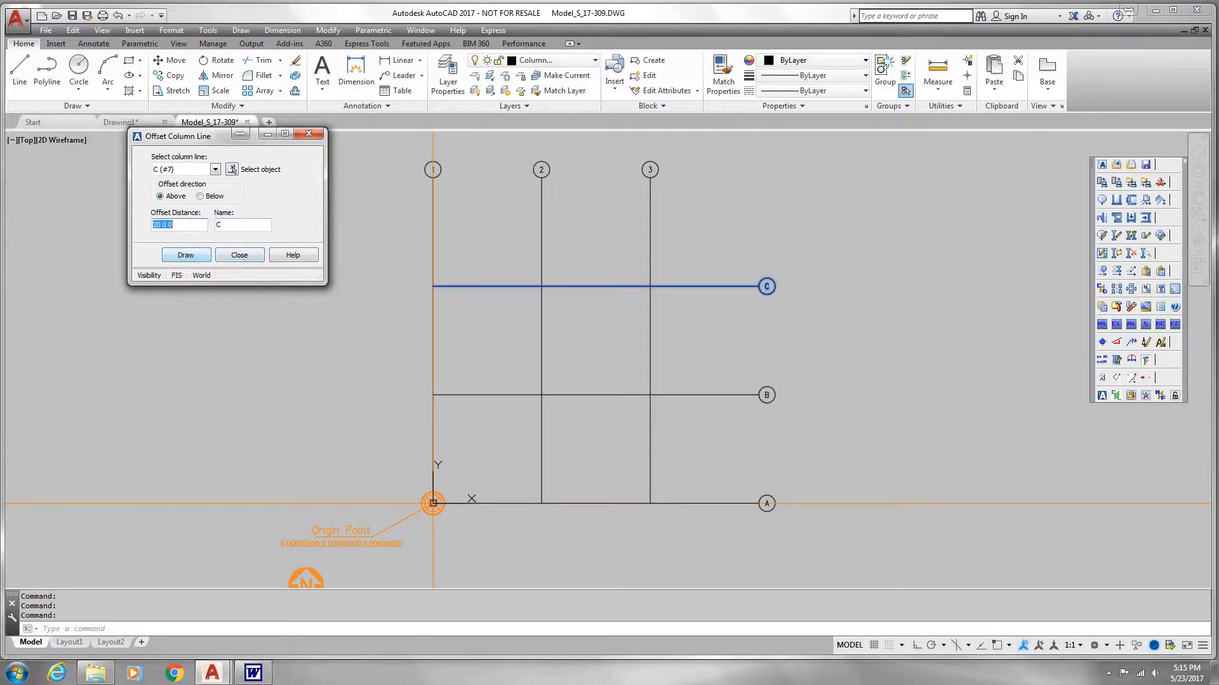
left_click(239, 255)
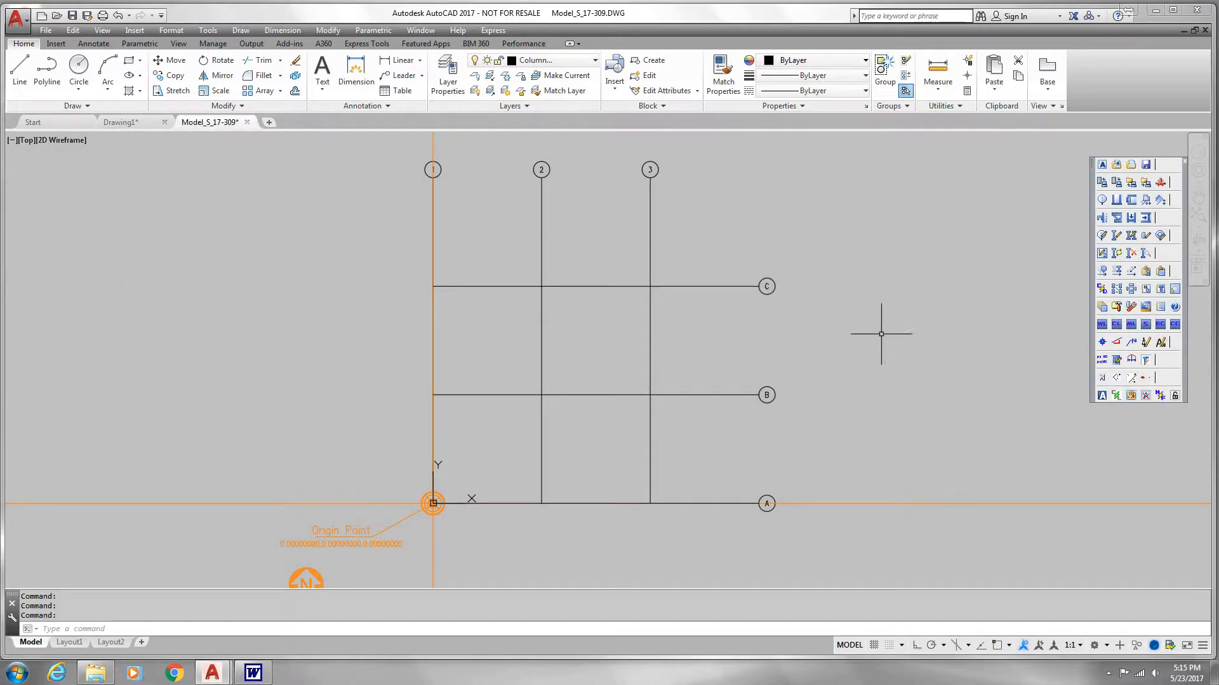
Step: Start placing a column and create a new model view of type Column Tiers for drawing it in
left_click(1116, 201)
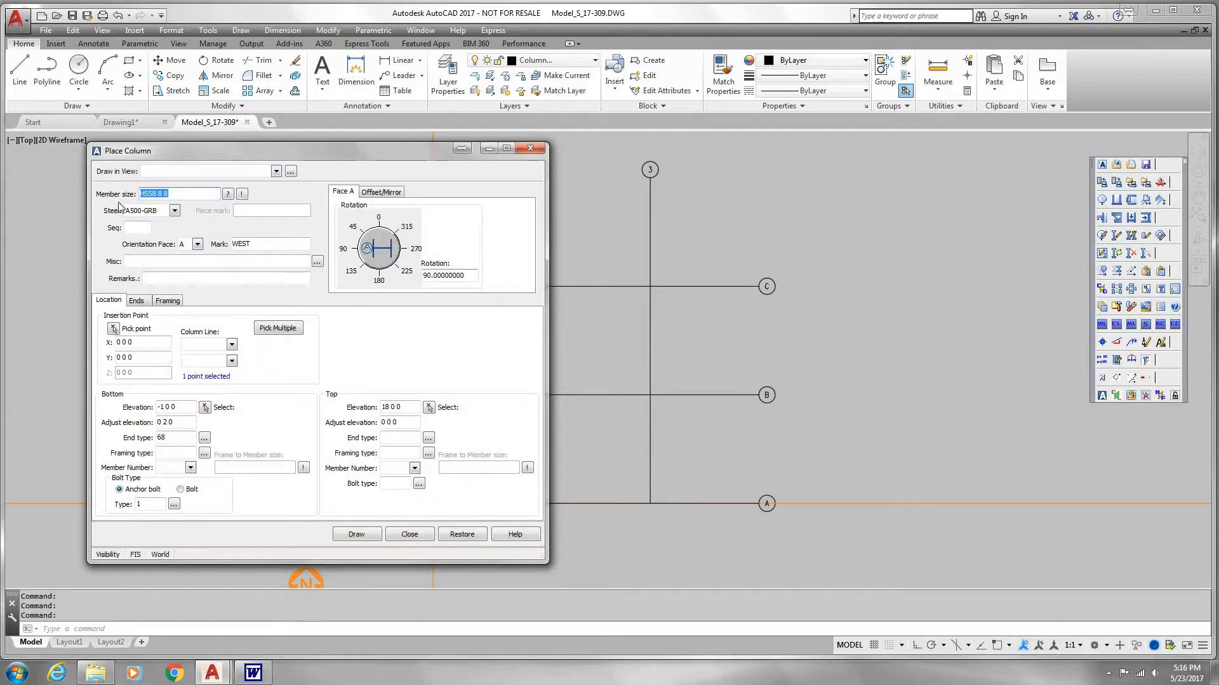
left_click_drag(193, 156, 233, 153)
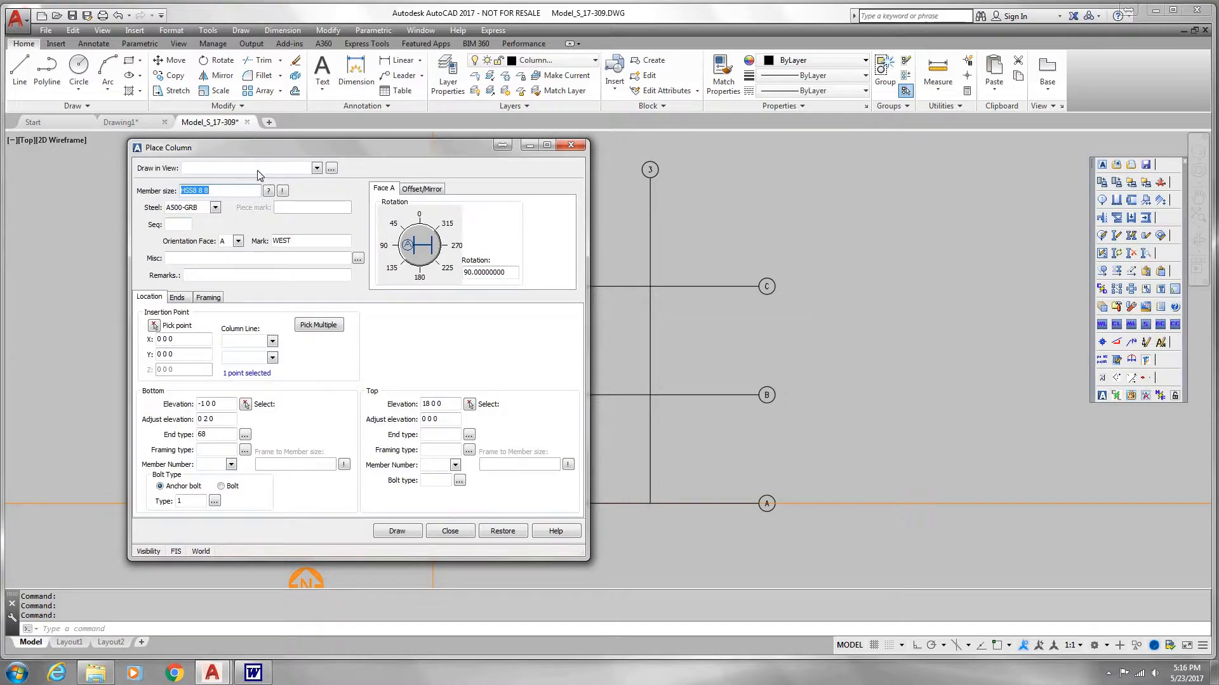
left_click(331, 169)
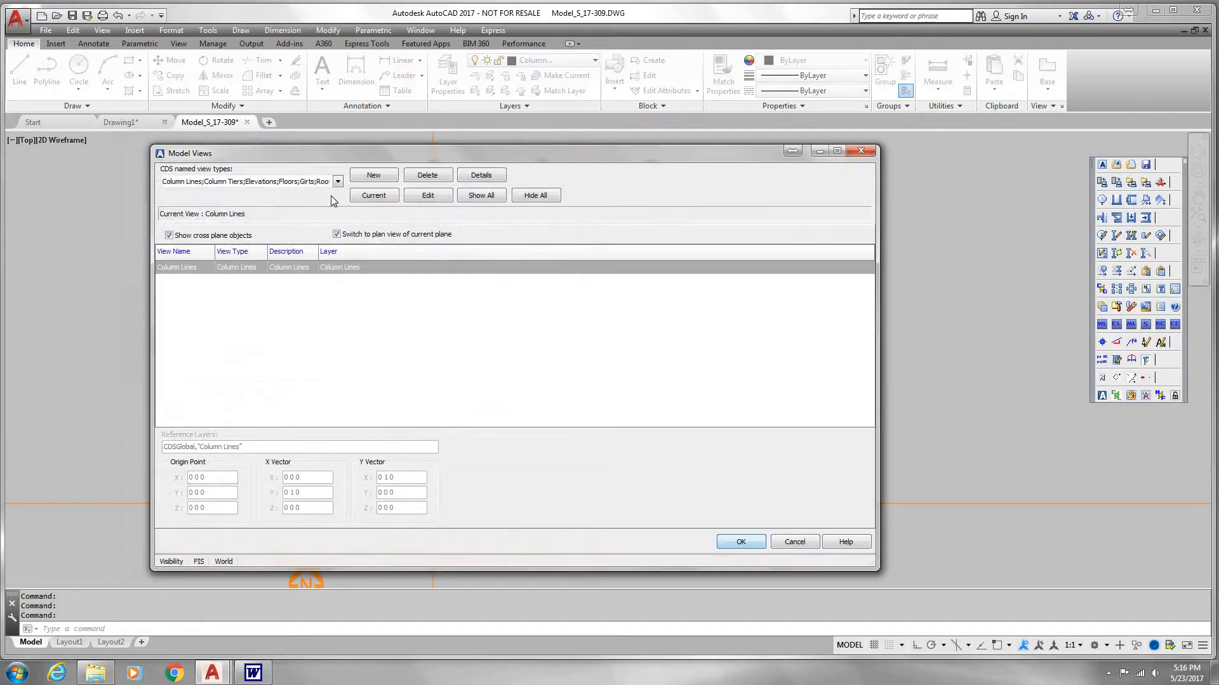
left_click(375, 175)
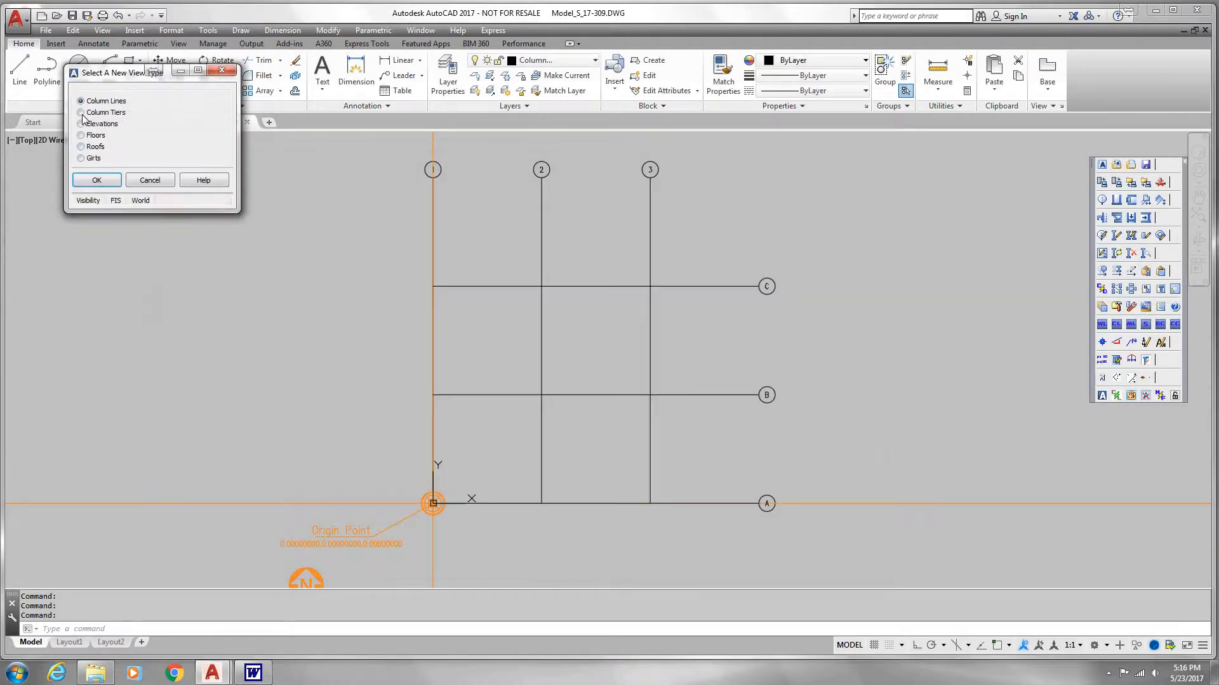
key("Down")
left_click(96, 181)
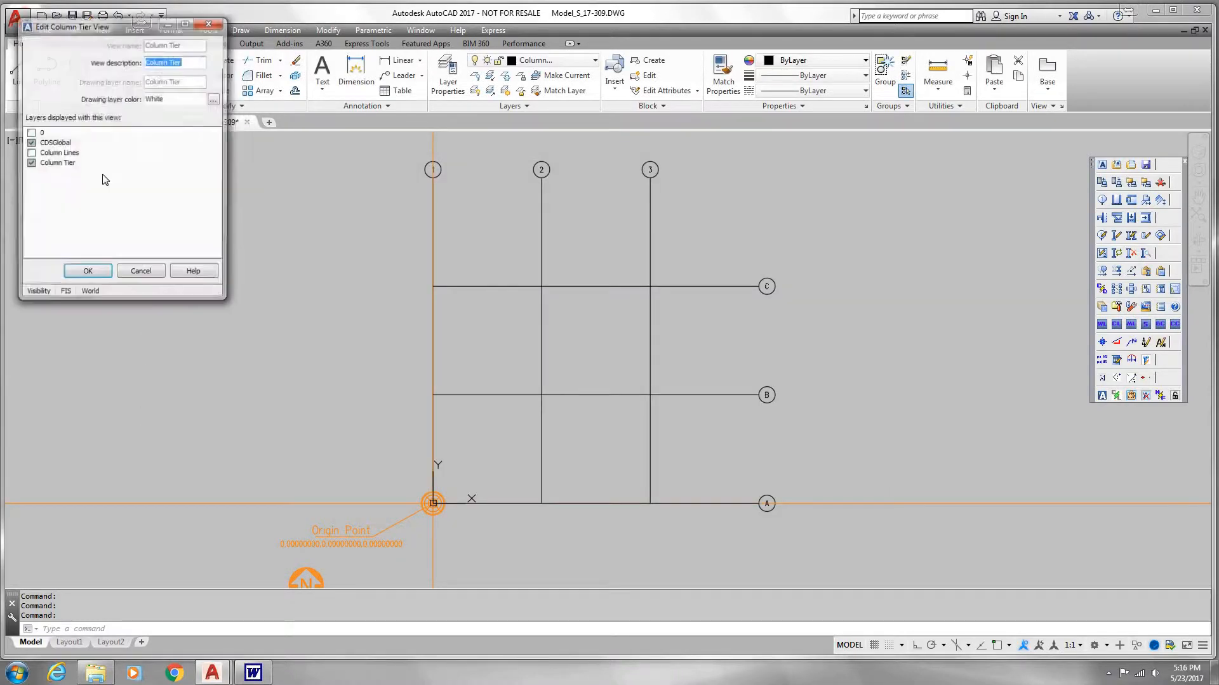
Step: Describe the new column tier view as Columns and give its drawing layer the colour red
left_click(189, 62)
key("BackSpace")
key("BackSpace")
key("BackSpace")
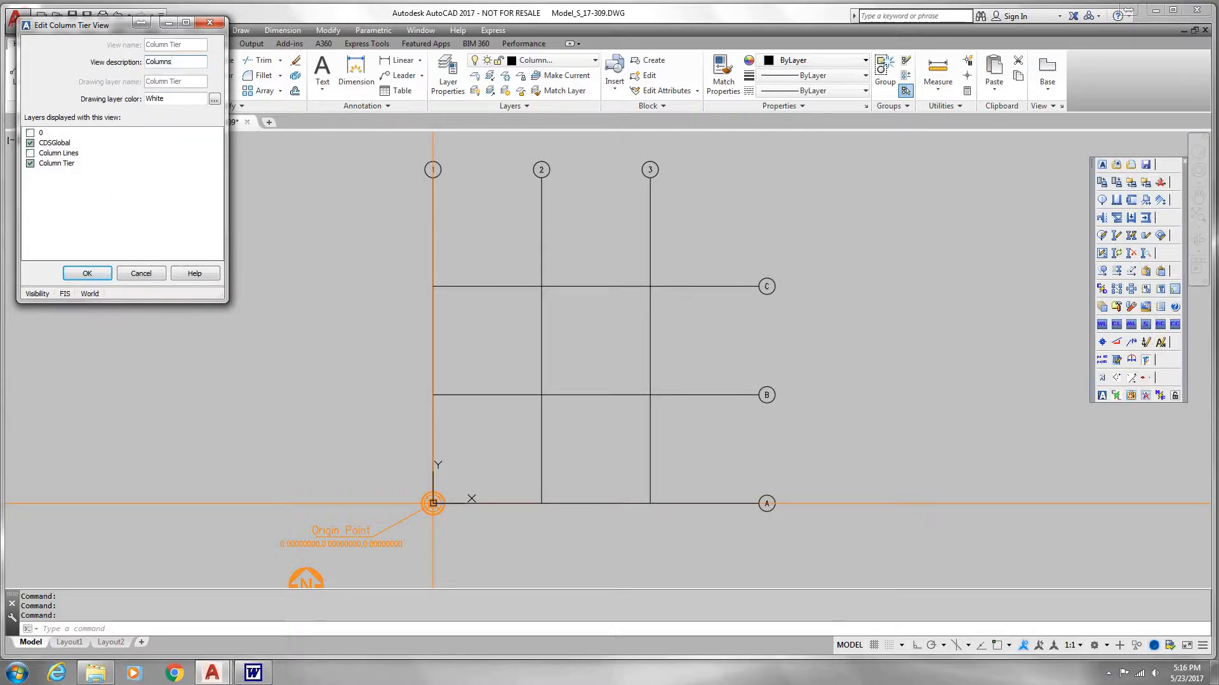
left_click(215, 99)
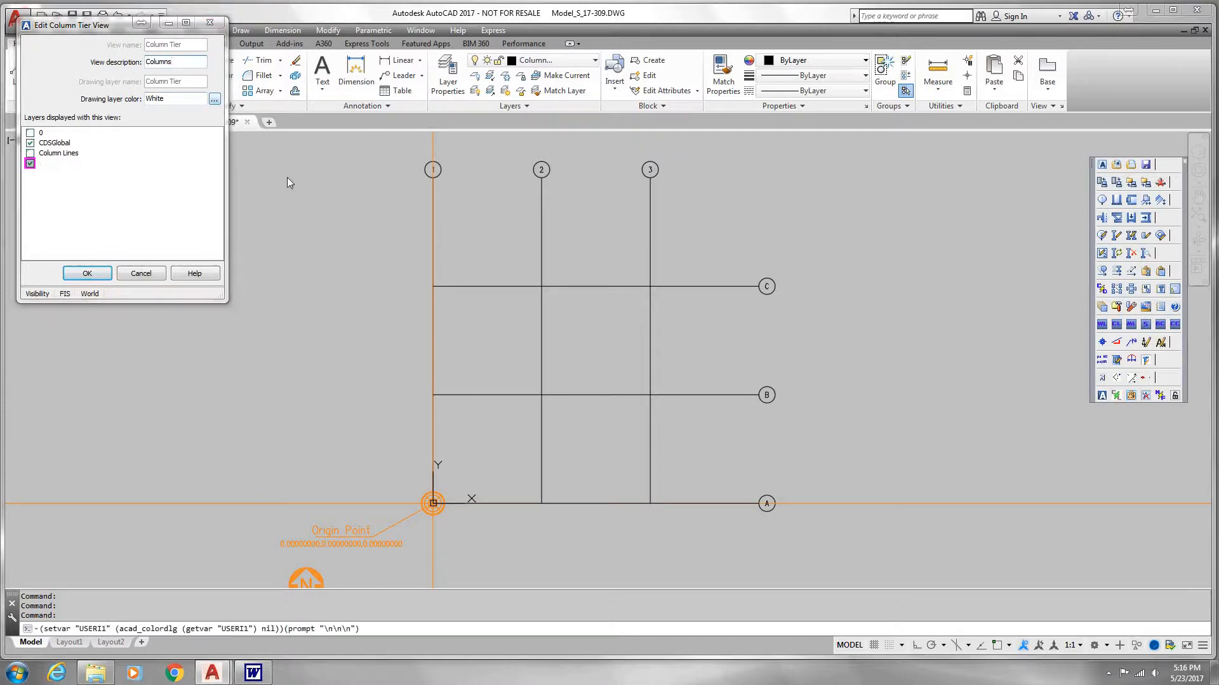
left_click(511, 364)
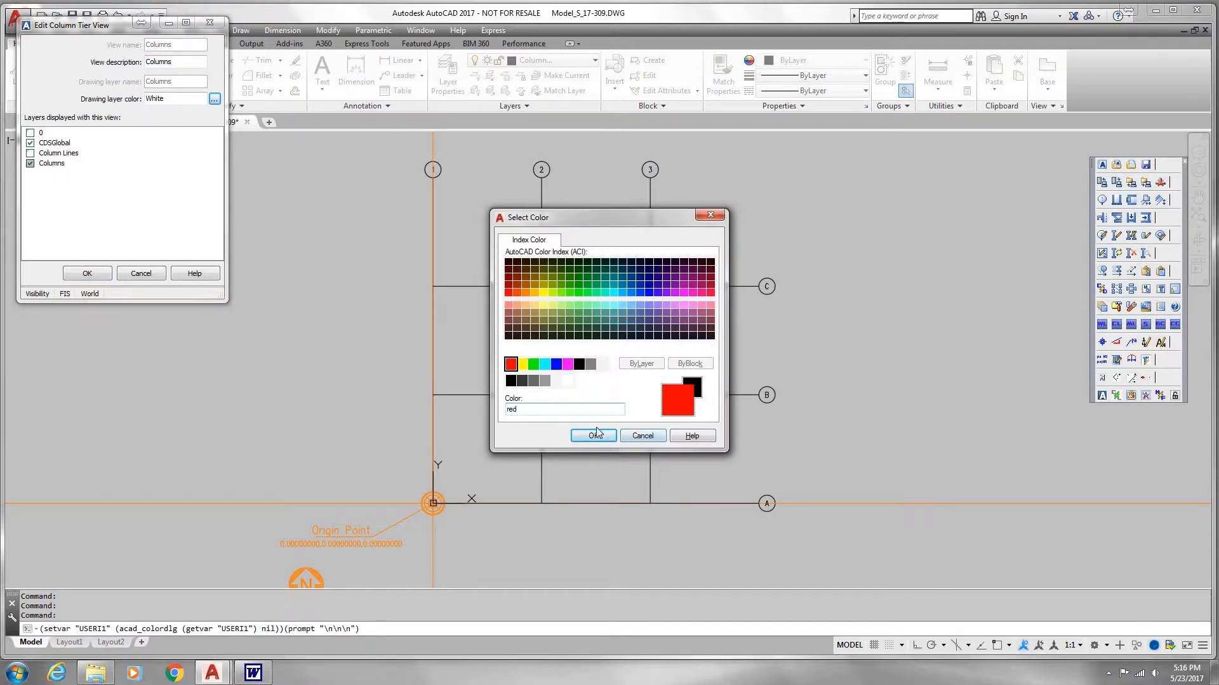
left_click(595, 436)
left_click(89, 274)
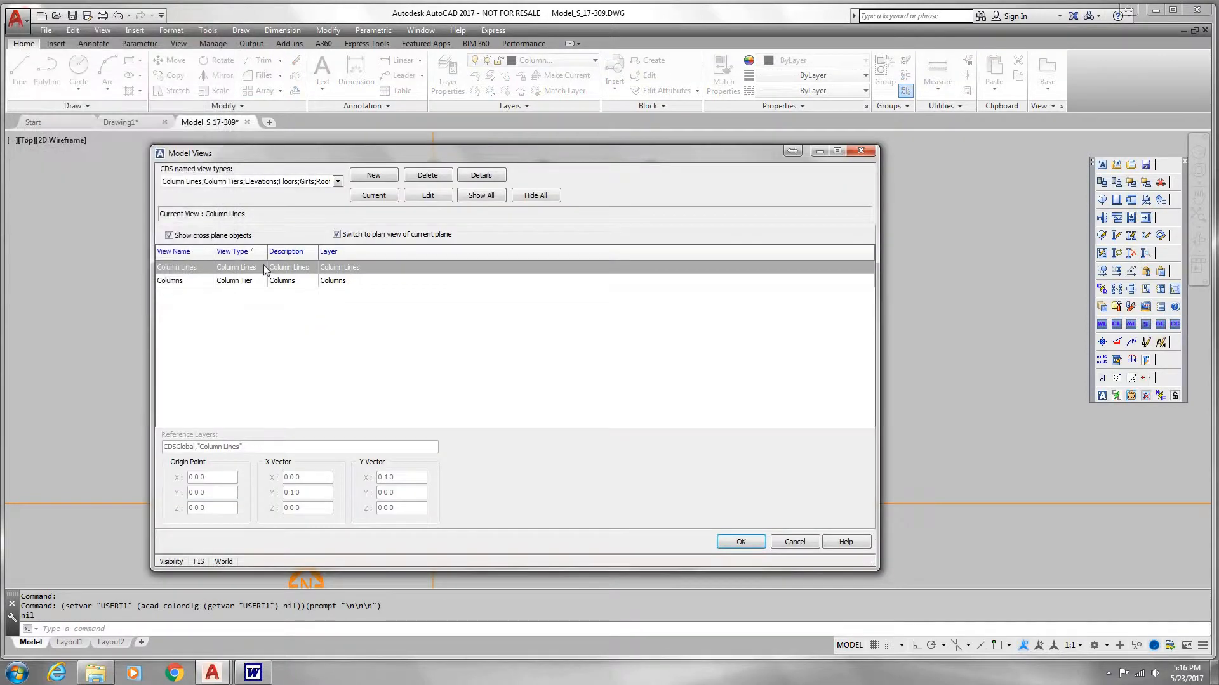
Step: Make the Columns view current and use it as the view for the new column
left_click(342, 281)
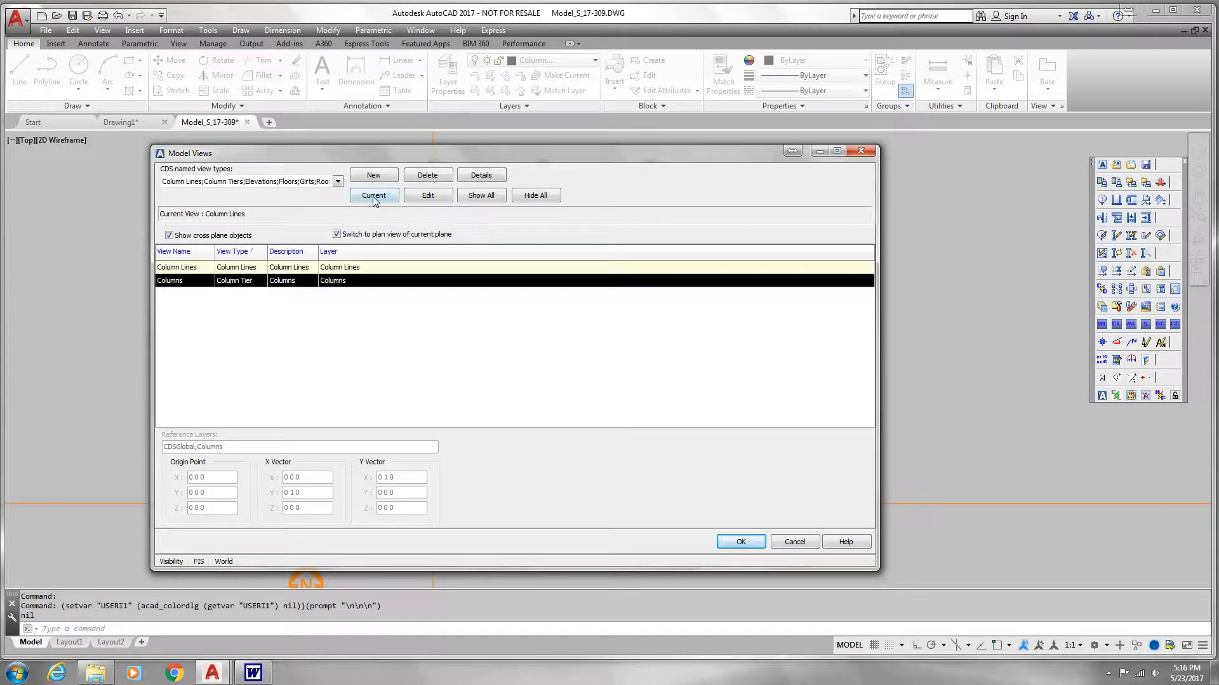
left_click(373, 198)
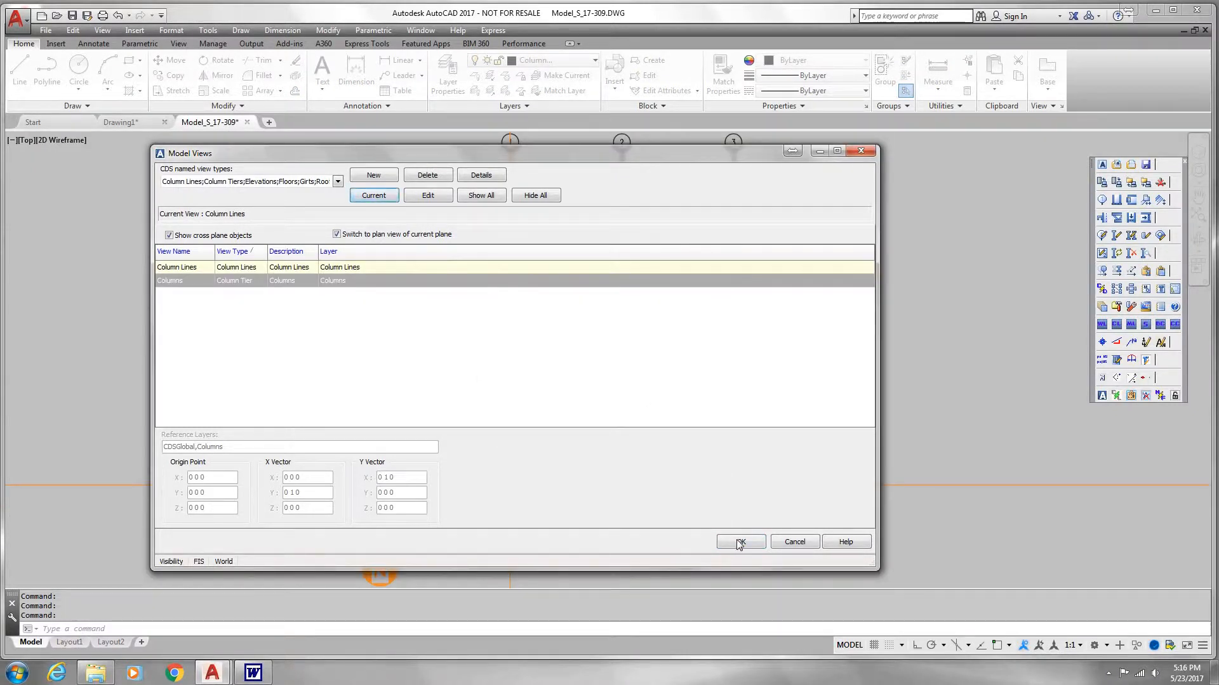
left_click(740, 543)
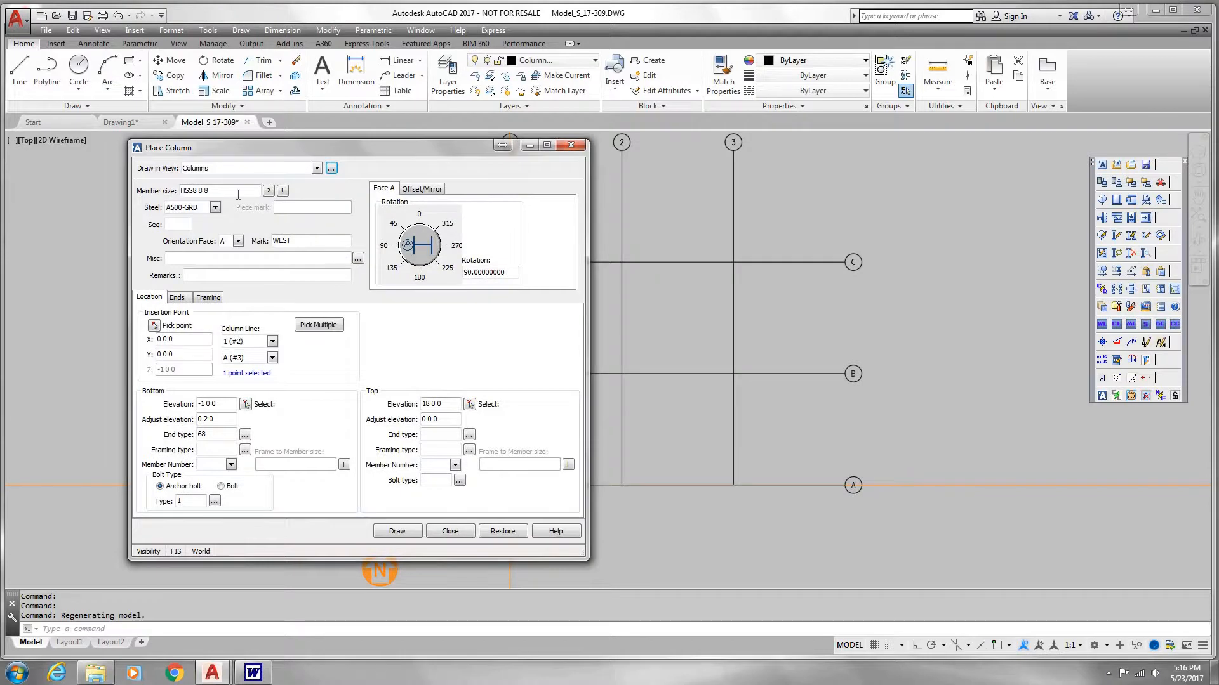
Step: Set the column's member size to W10 x 49 and consult the member size input examples
left_click_drag(238, 195, 63, 188)
type("10 x 49")
key("Tab")
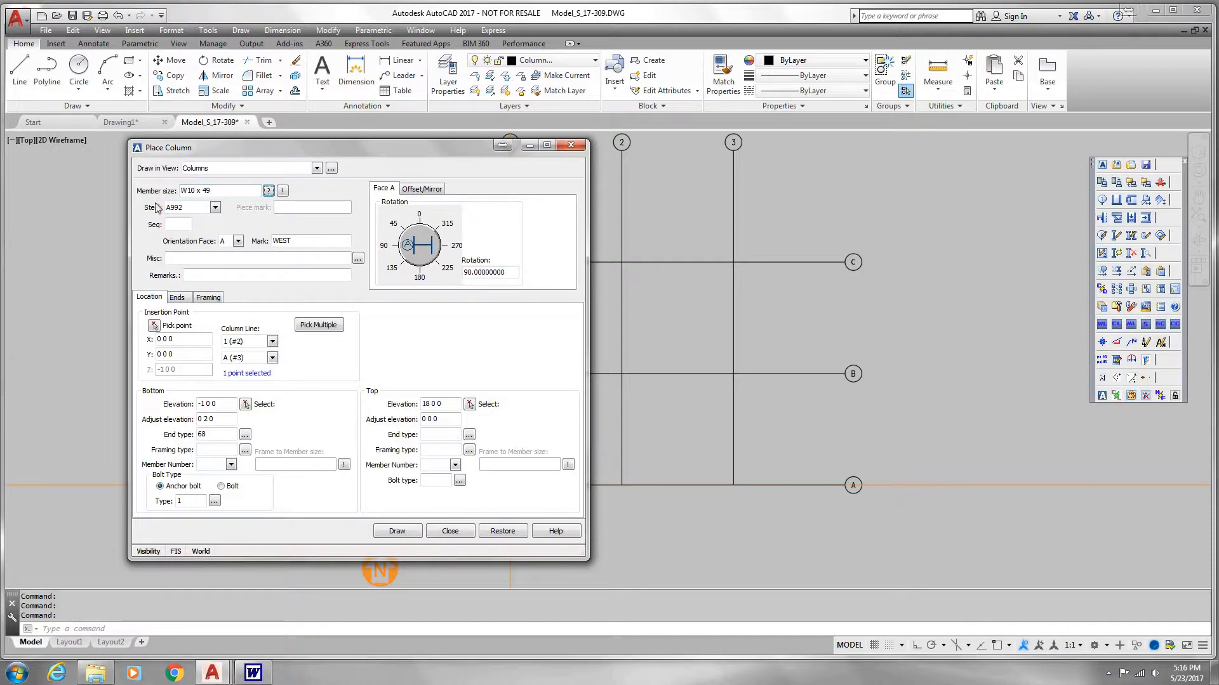
left_click(268, 191)
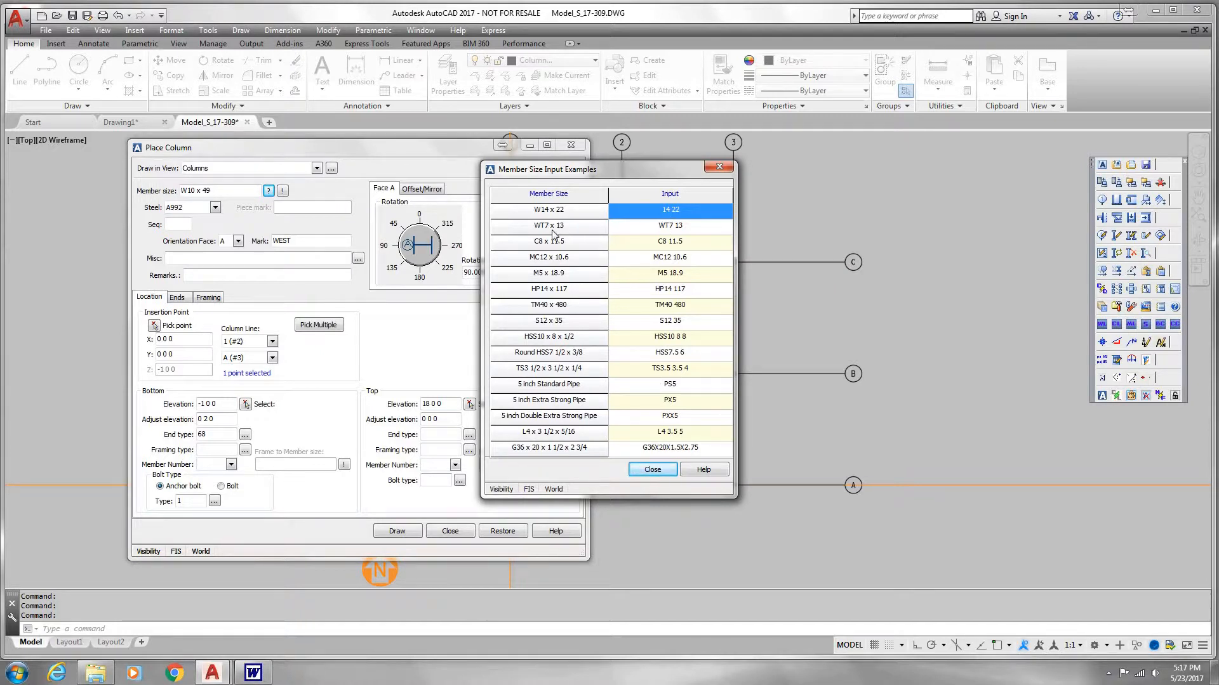
left_click(651, 470)
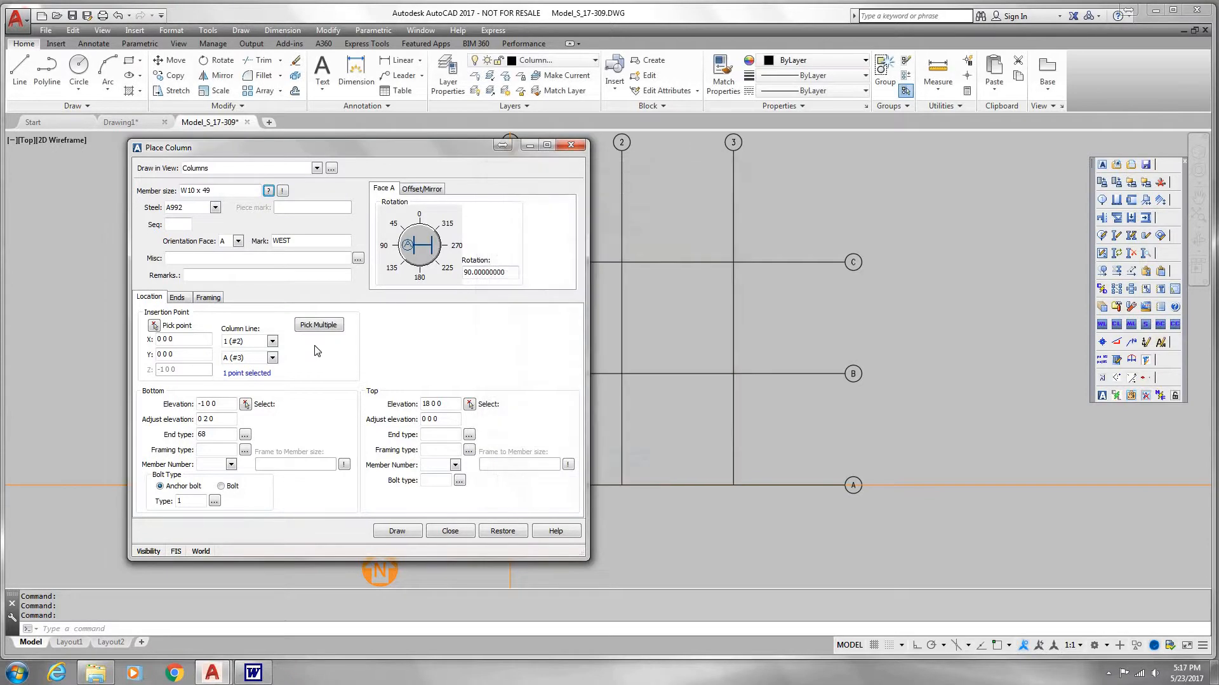
Step: Try the column's face A in the other main directions and set its rotation back to 90 degrees, facing west
left_click(392, 254)
left_click(418, 279)
left_click(457, 246)
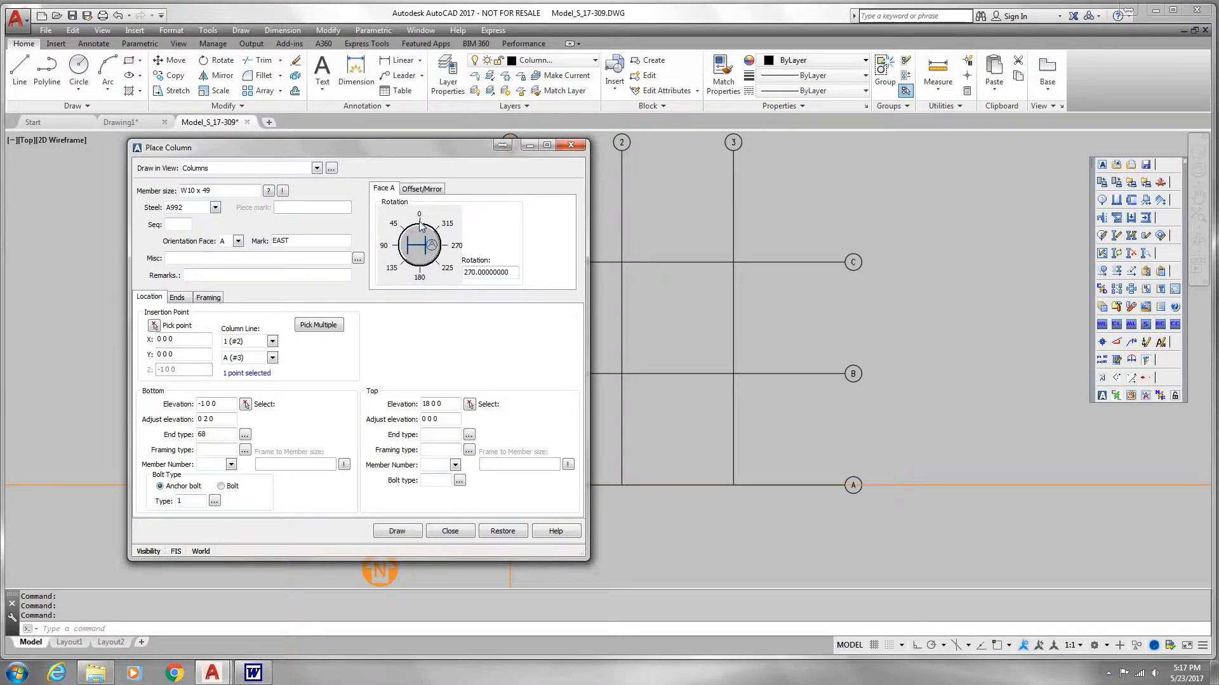
left_click(419, 221)
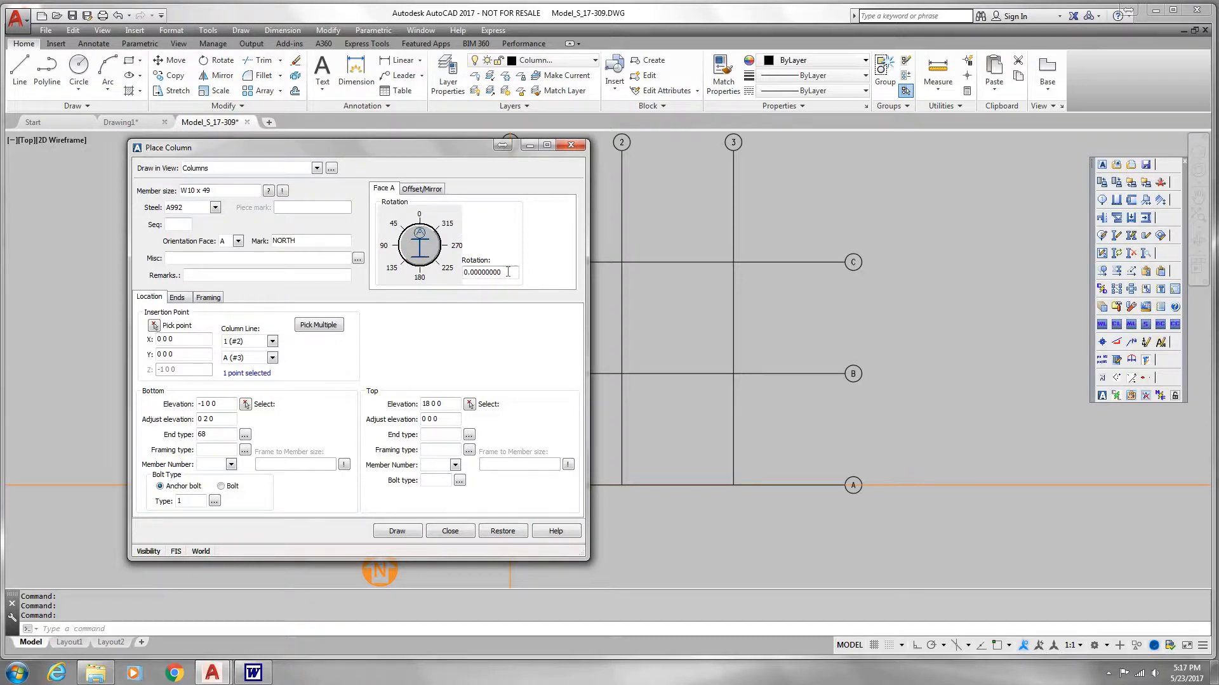
double_click(484, 273)
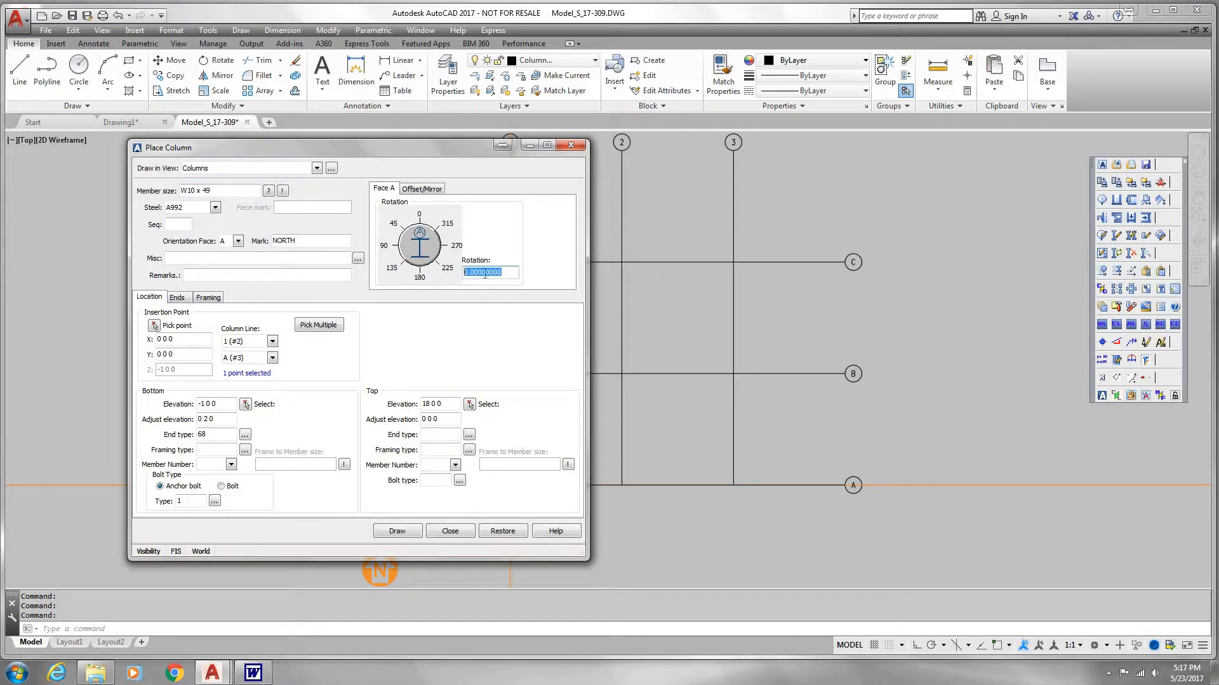
left_click(395, 248)
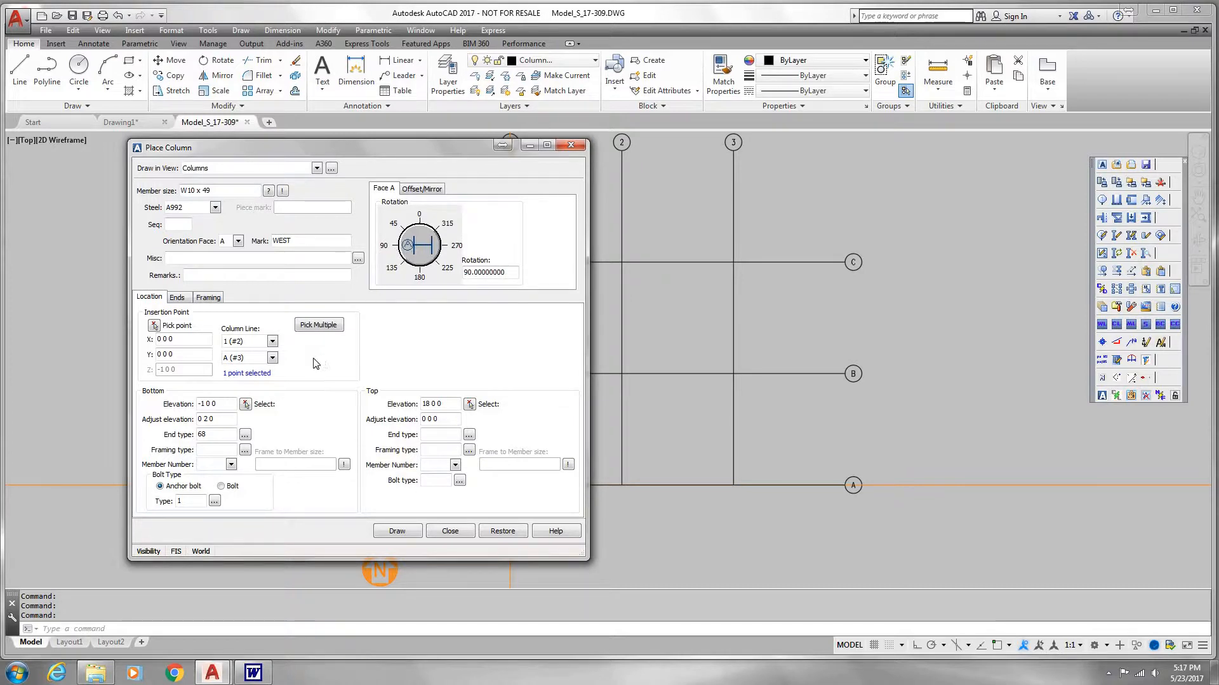
Step: Set the column's bottom elevation to -2 ft
left_click(229, 406)
left_click_drag(229, 407, 160, 409)
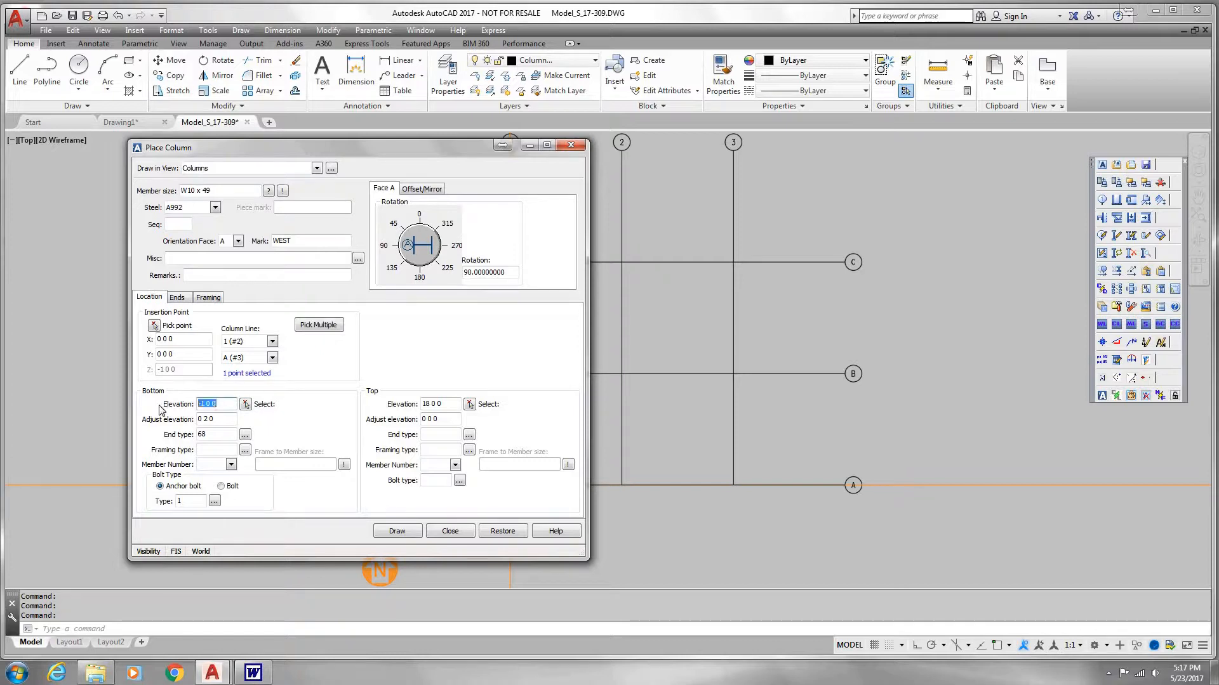
type("-2")
key("Tab")
Step: Open the connection setup for the column's bottom end type 68 and display its options sheet
left_click(217, 435)
left_click(245, 437)
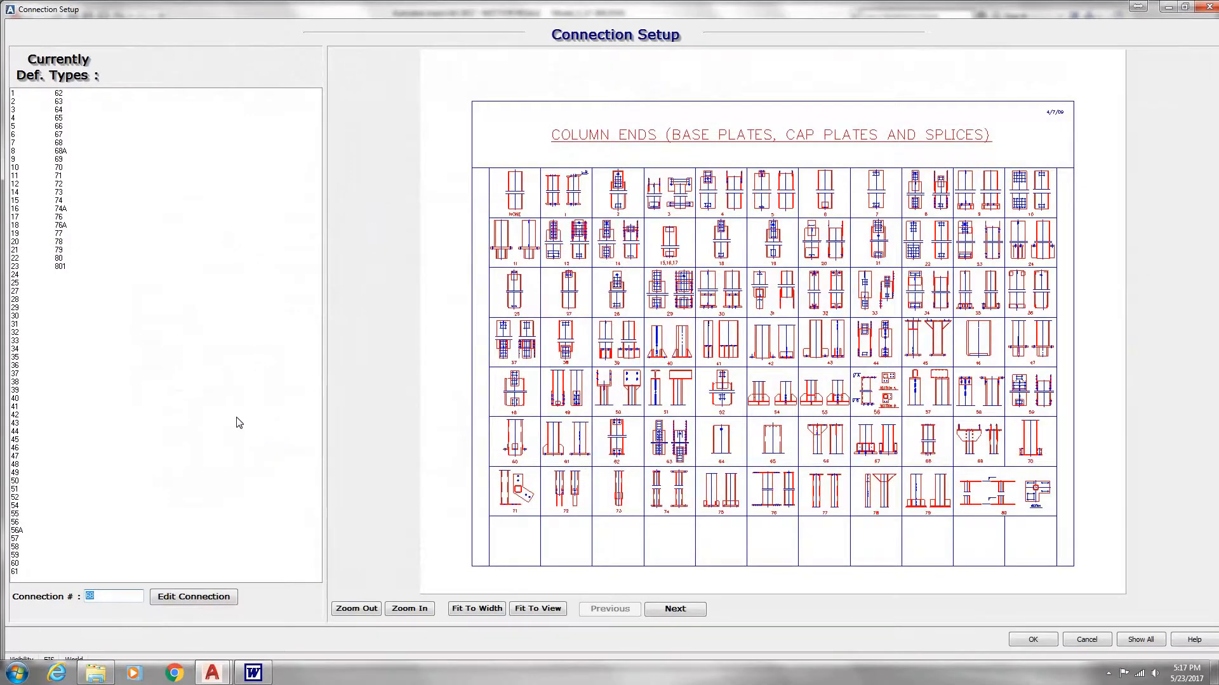
left_click(215, 599)
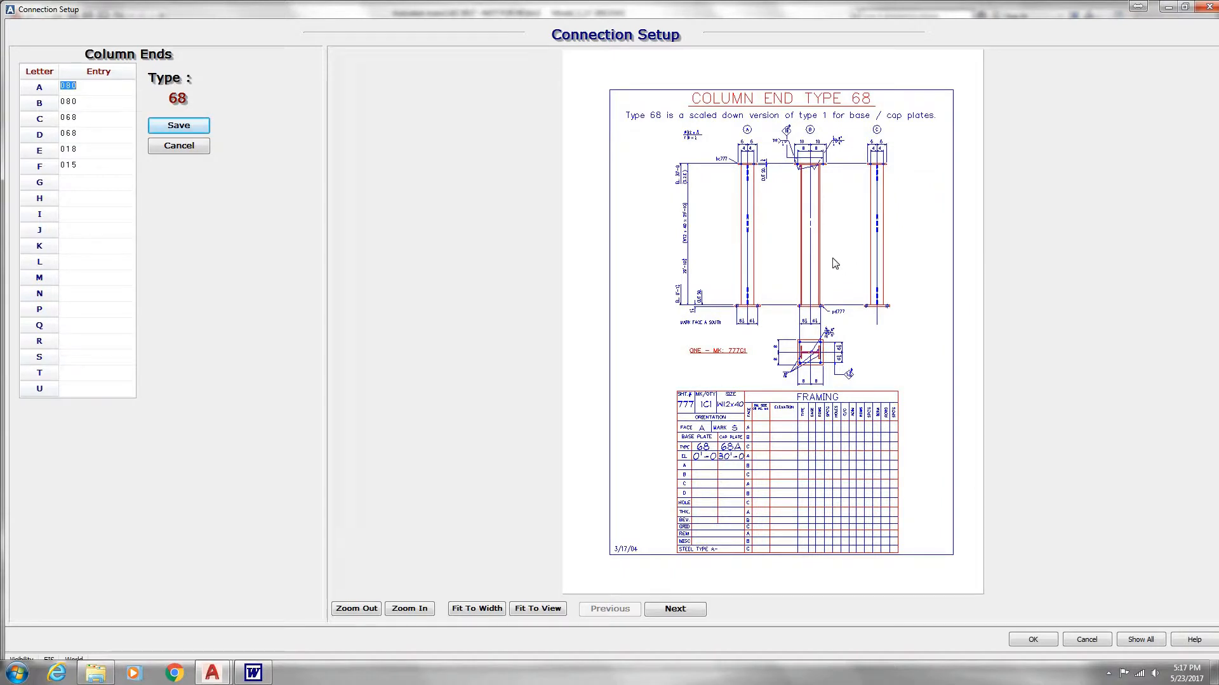
left_click(676, 609)
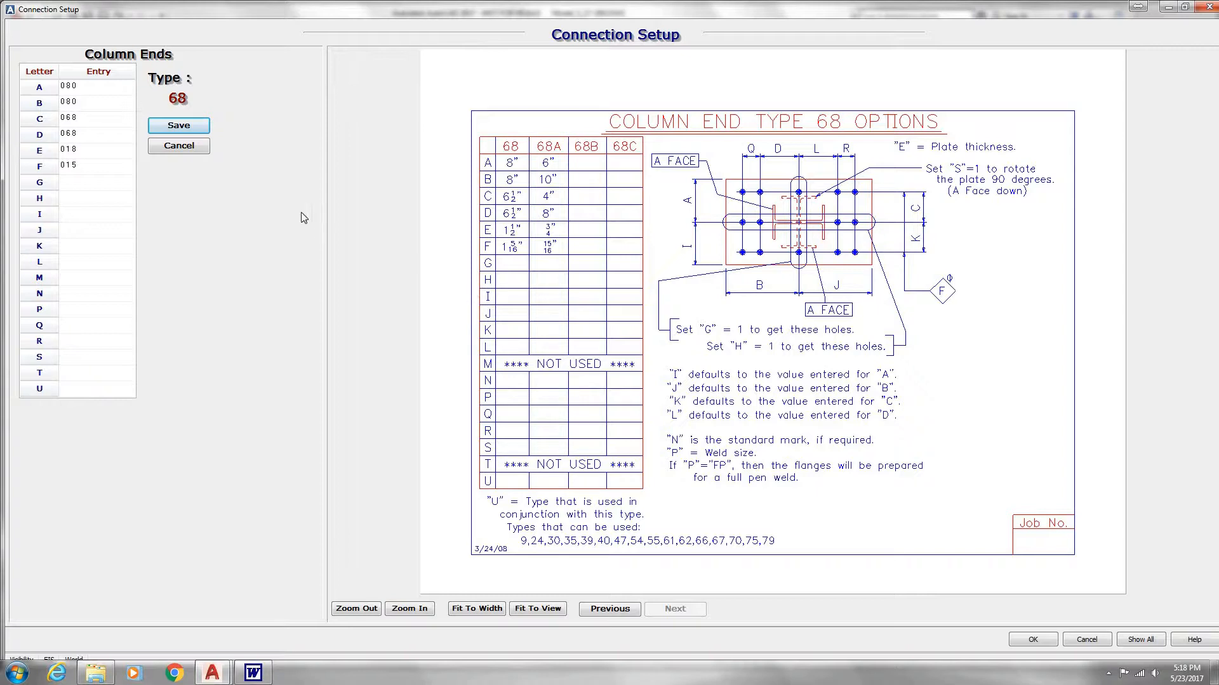
Step: Review the plate size, hole spacing and thickness entries of column end type 68, save them and close the connection setup
left_click(69, 85)
left_click(78, 118)
left_click(83, 132)
left_click(89, 148)
key("Return")
left_click(202, 127)
left_click(572, 366)
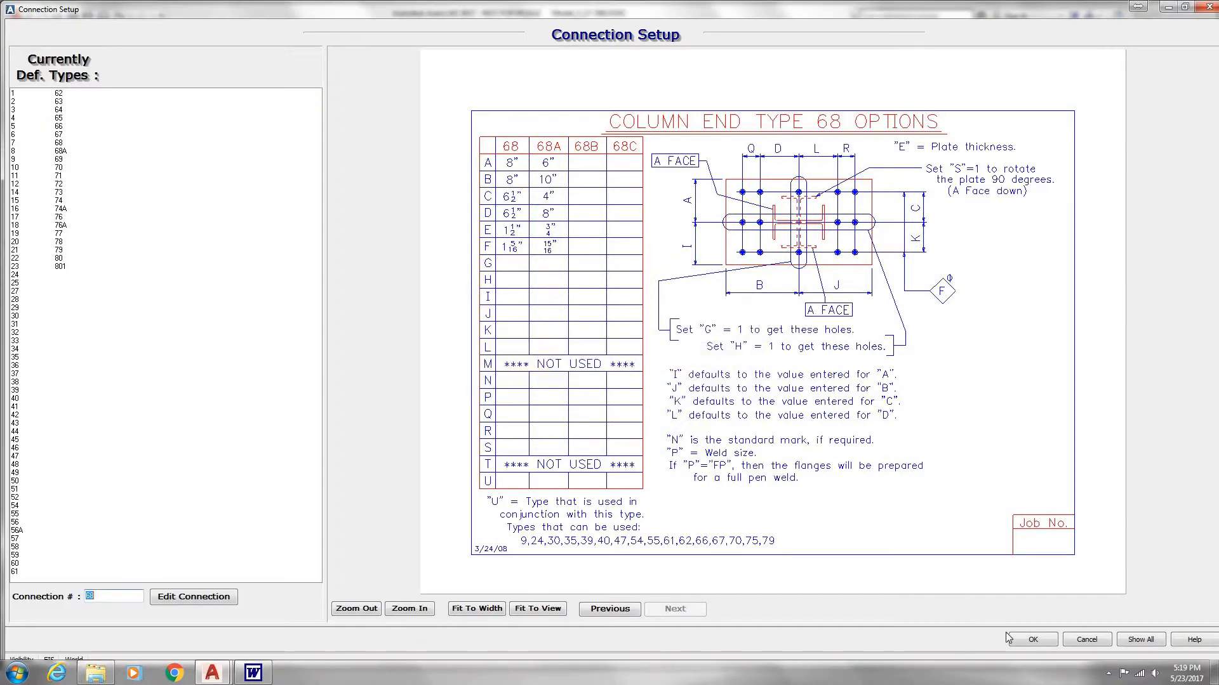
left_click(1011, 639)
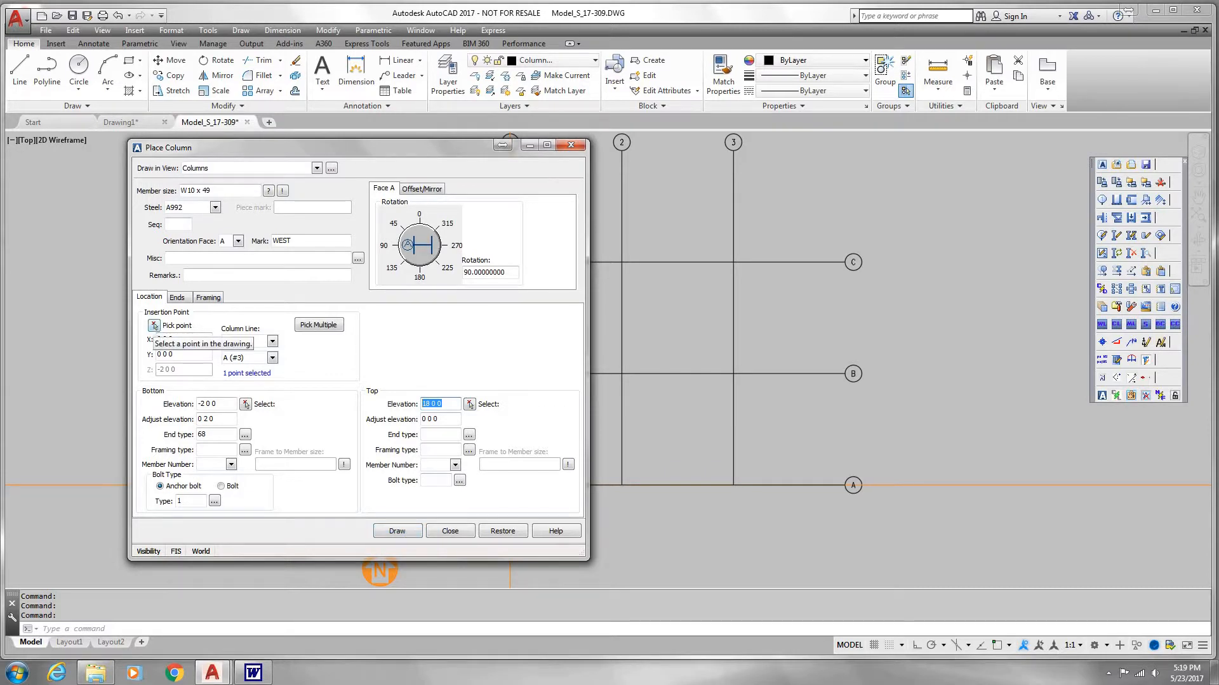
Step: Draw the W10 x 49 column at the intersection of column lines 1 and A
left_click(153, 326)
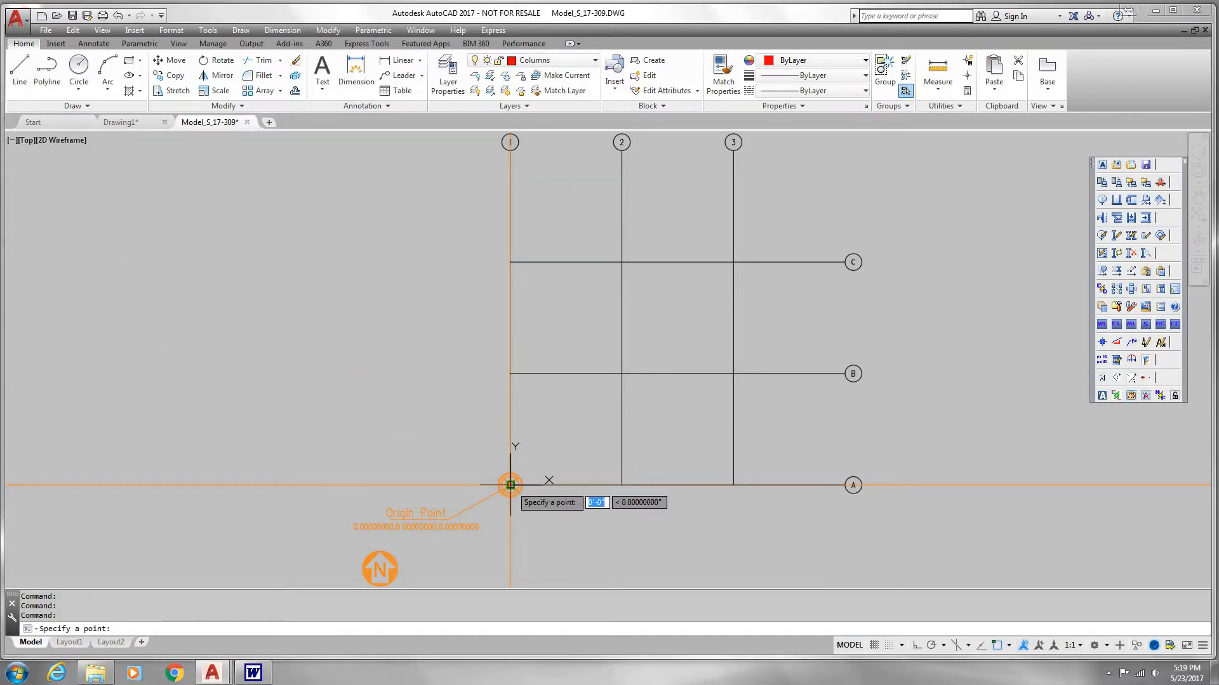
left_click(510, 485)
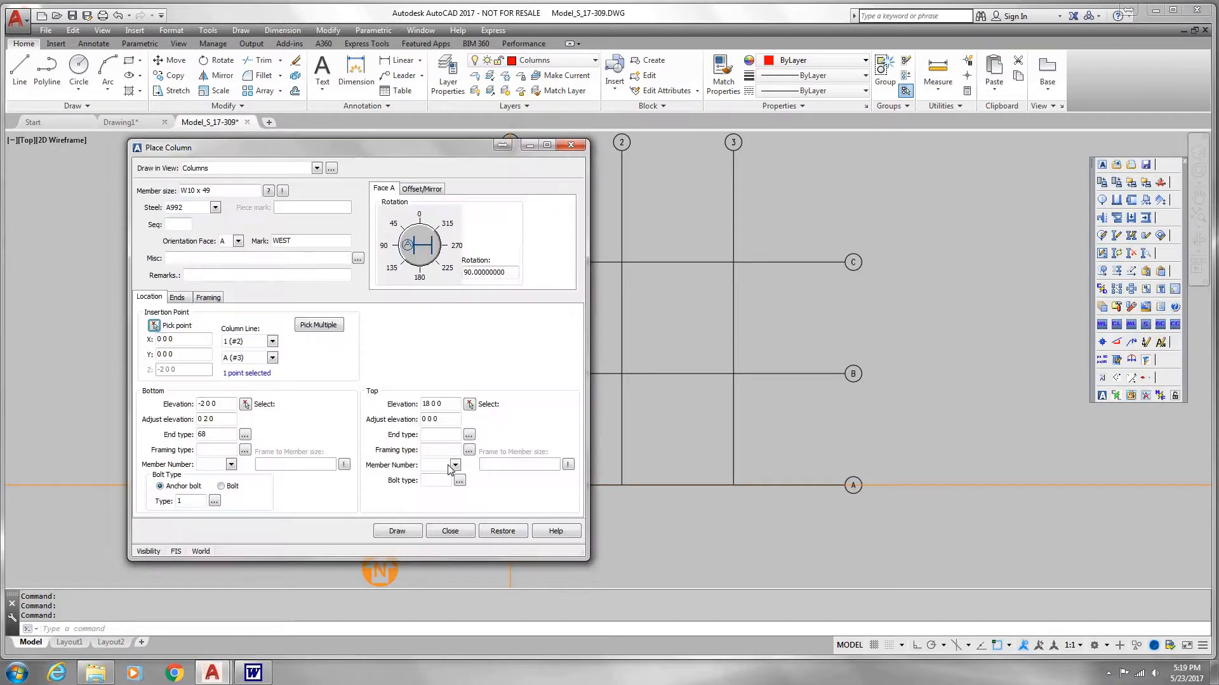
left_click(398, 532)
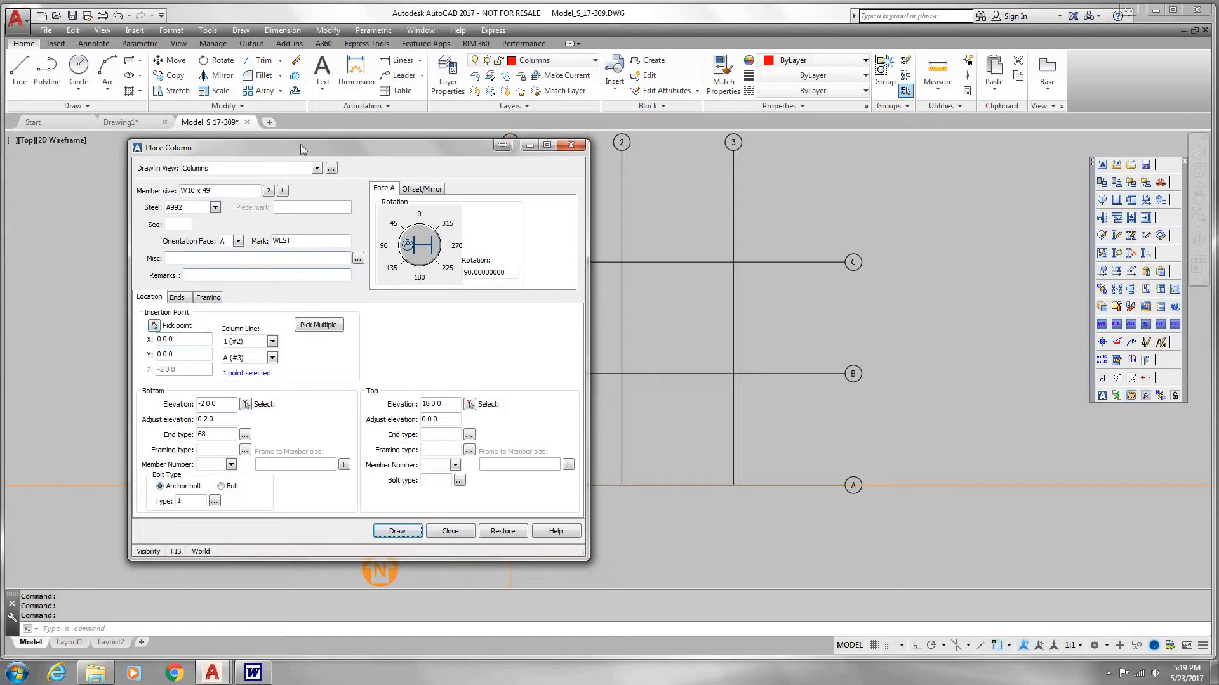
Step: Move the column dialog clear of the origin and place columns where line A meets column lines 2 and 3
left_click_drag(299, 142, 649, 163)
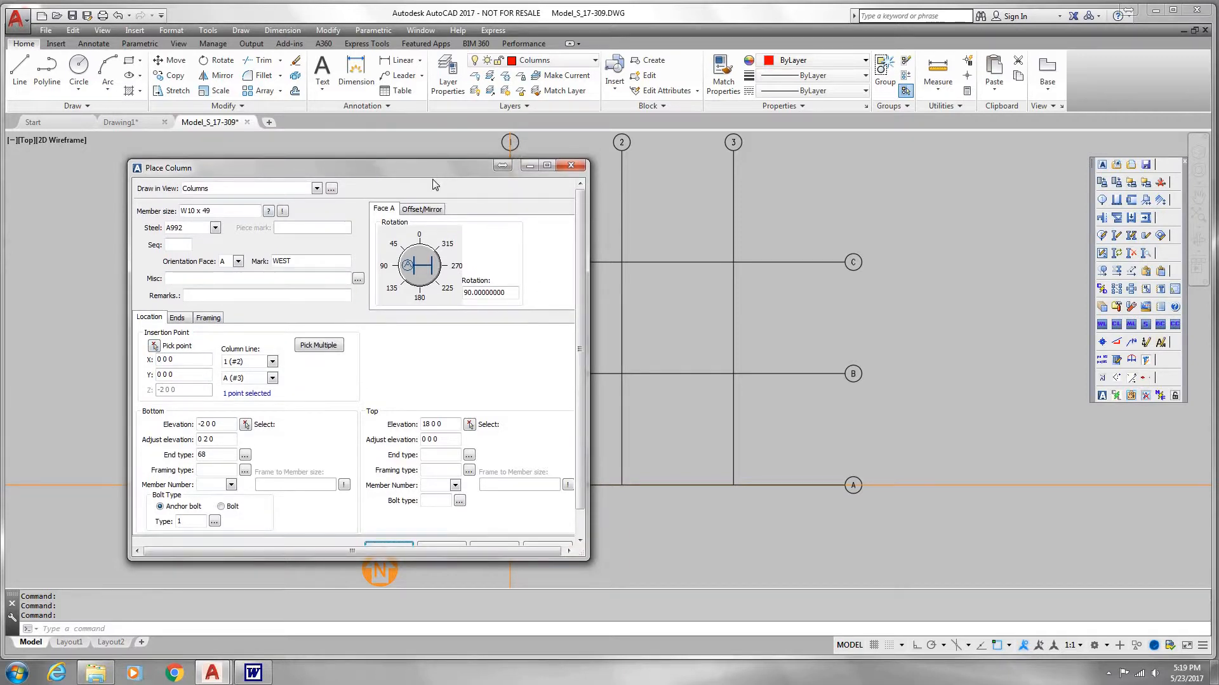
left_click_drag(433, 171, 955, 154)
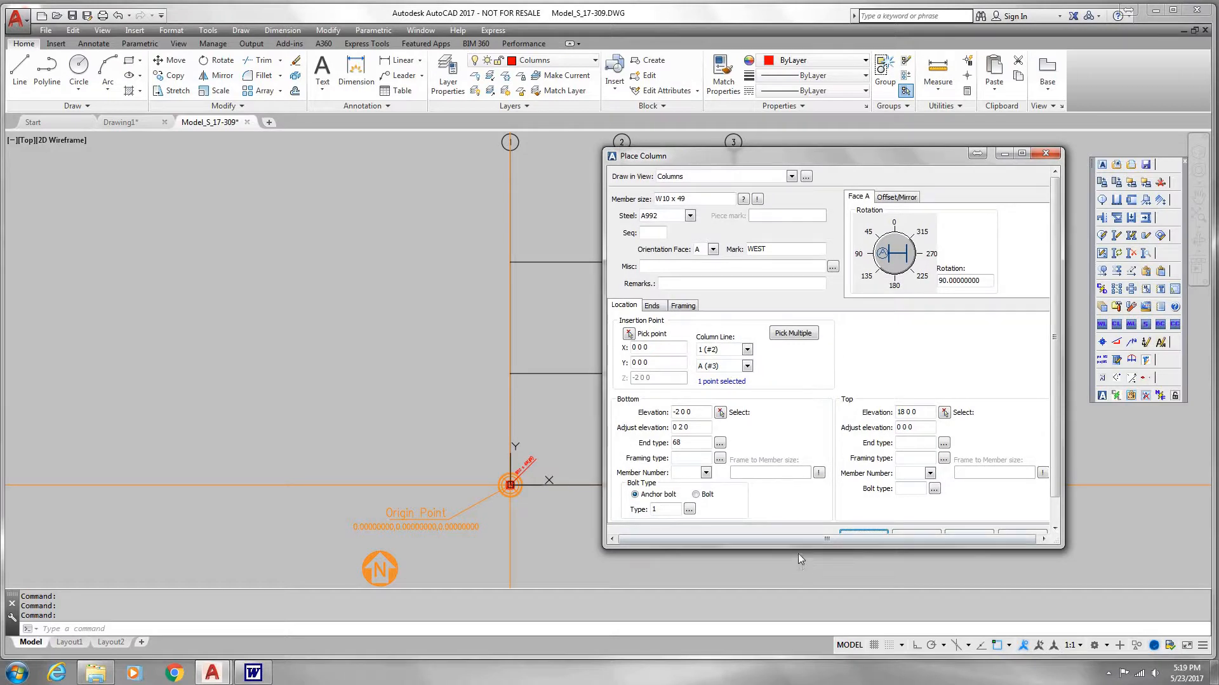
left_click_drag(798, 549, 803, 570)
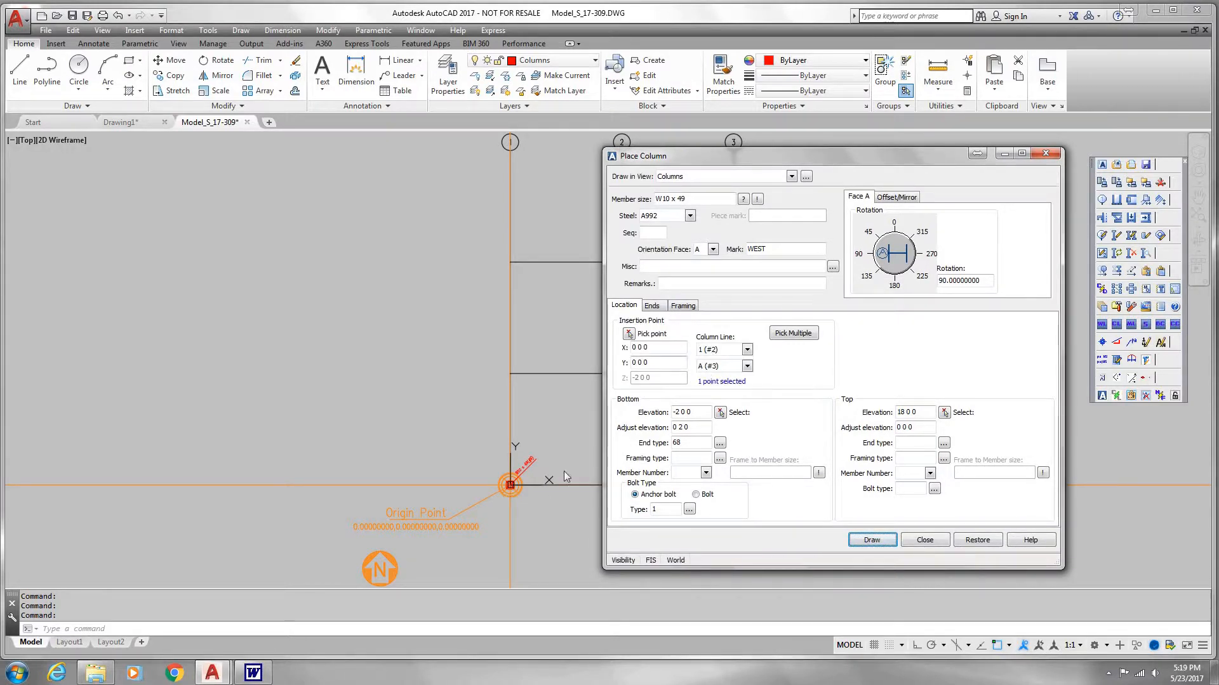
left_click(628, 334)
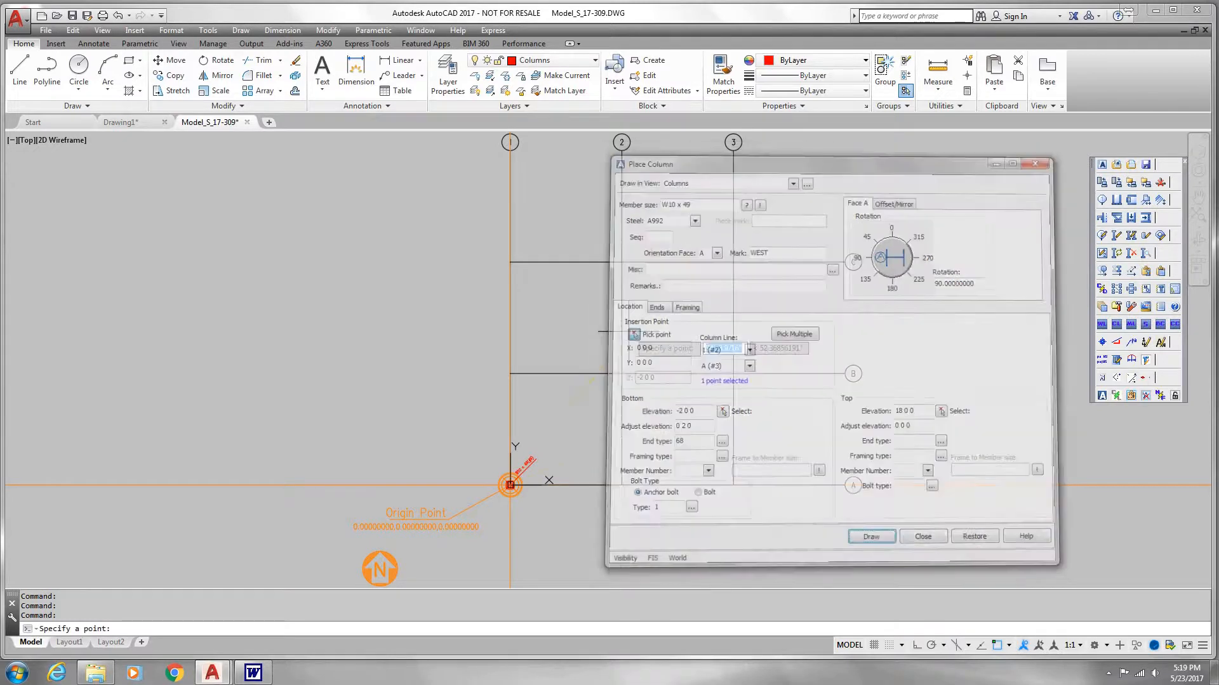
left_click(622, 486)
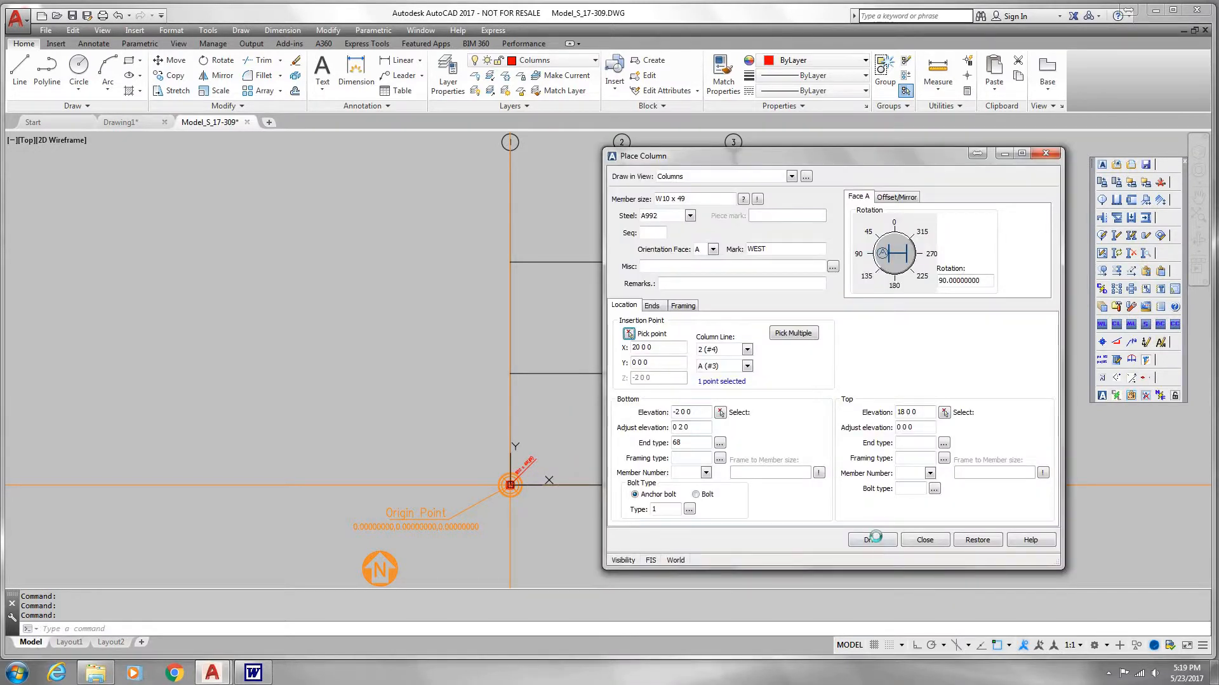
left_click(875, 540)
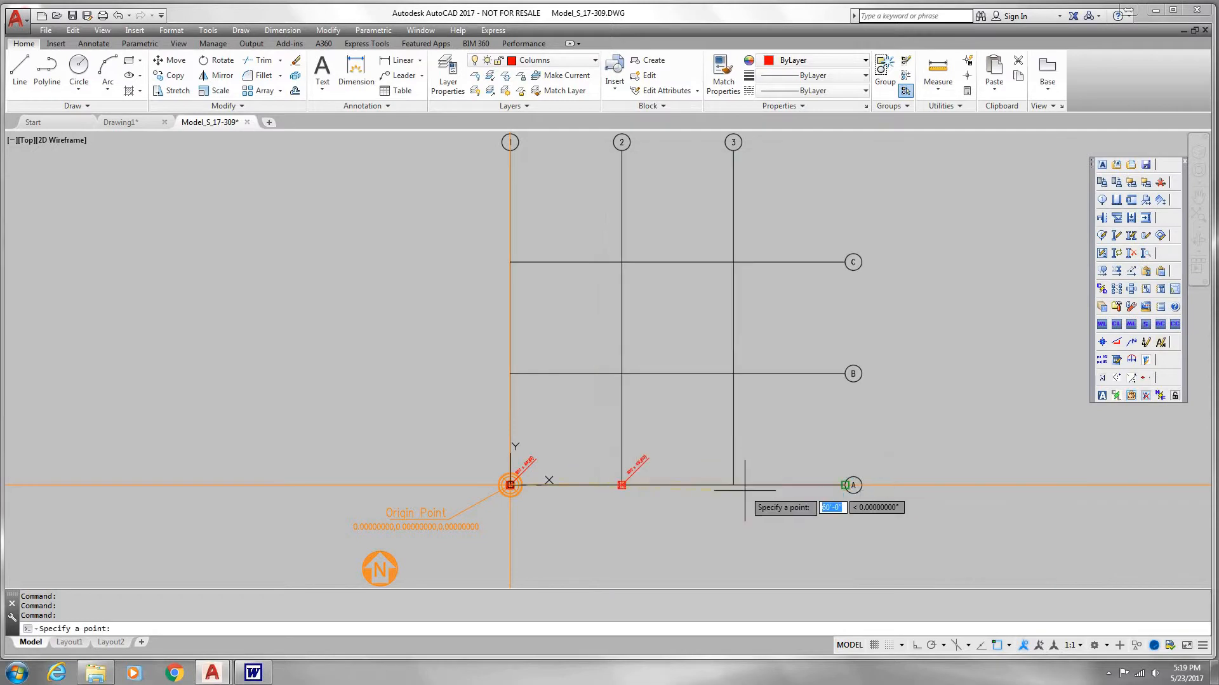
left_click(734, 485)
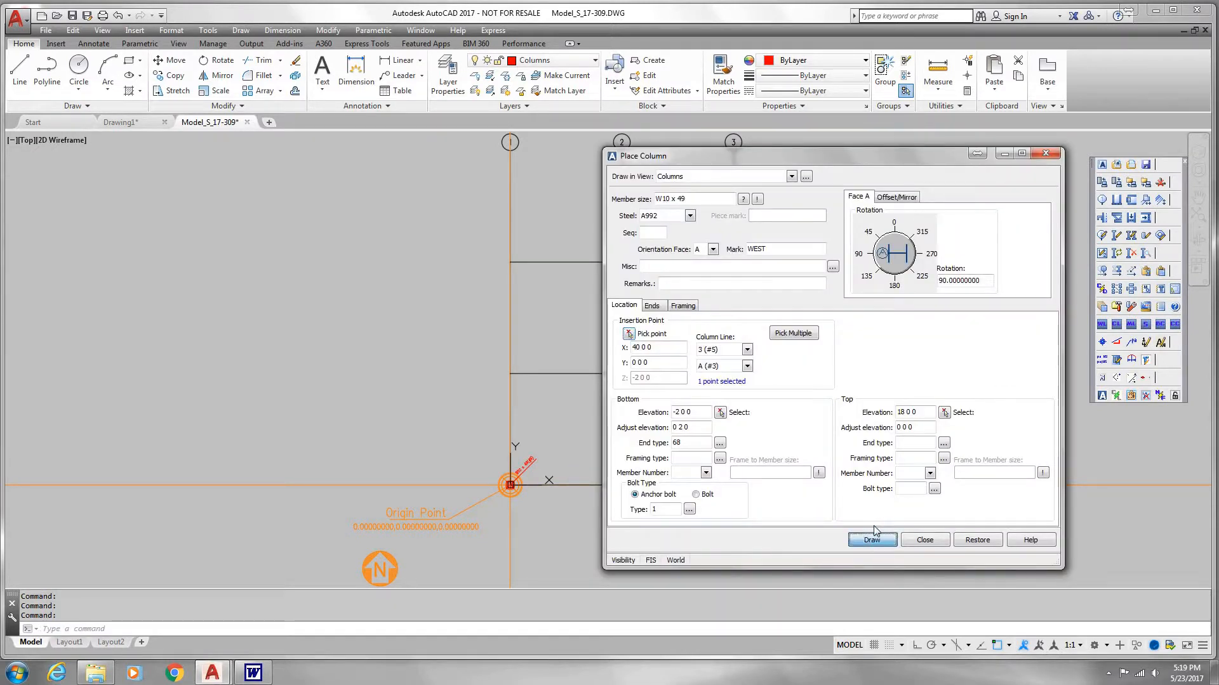
Step: Place W10 x 49 columns where column line B meets column lines 1 and 3
left_click(793, 334)
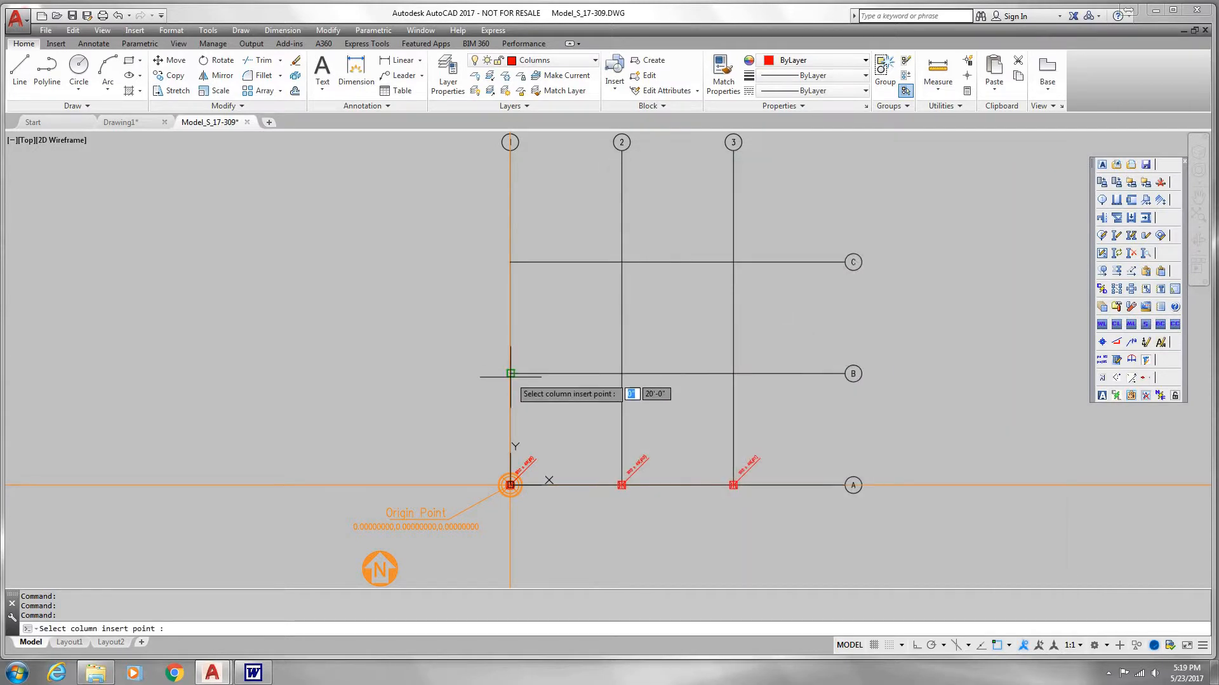
left_click(733, 374)
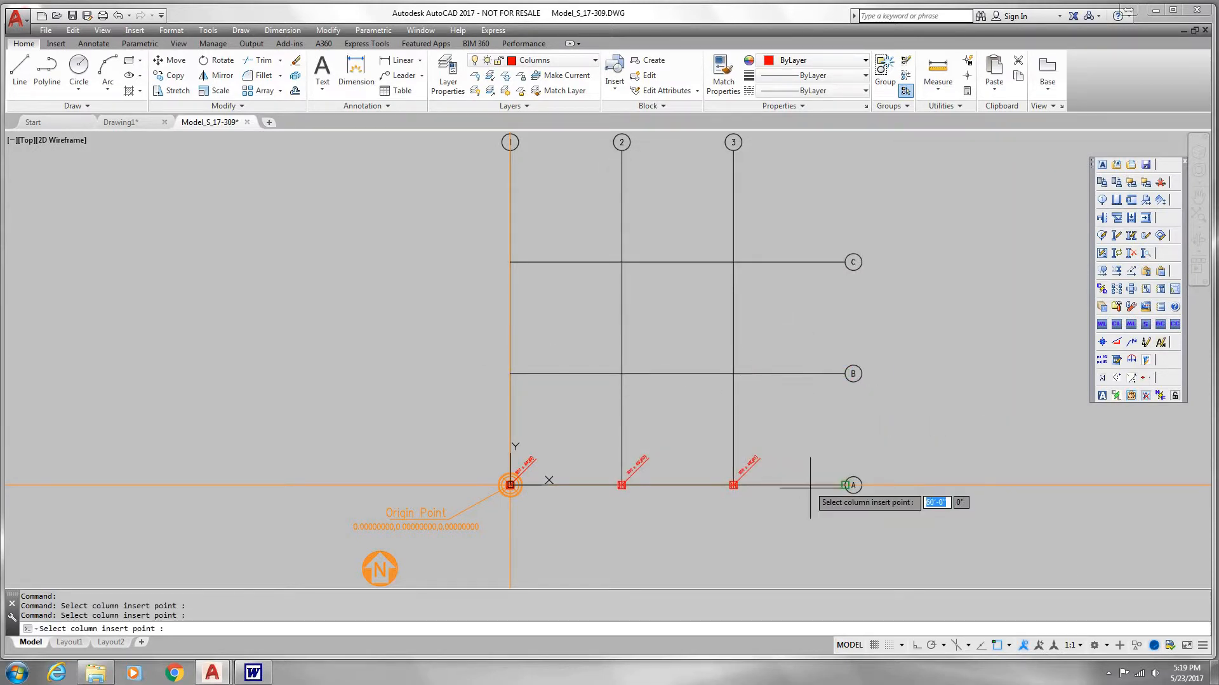
key("Return")
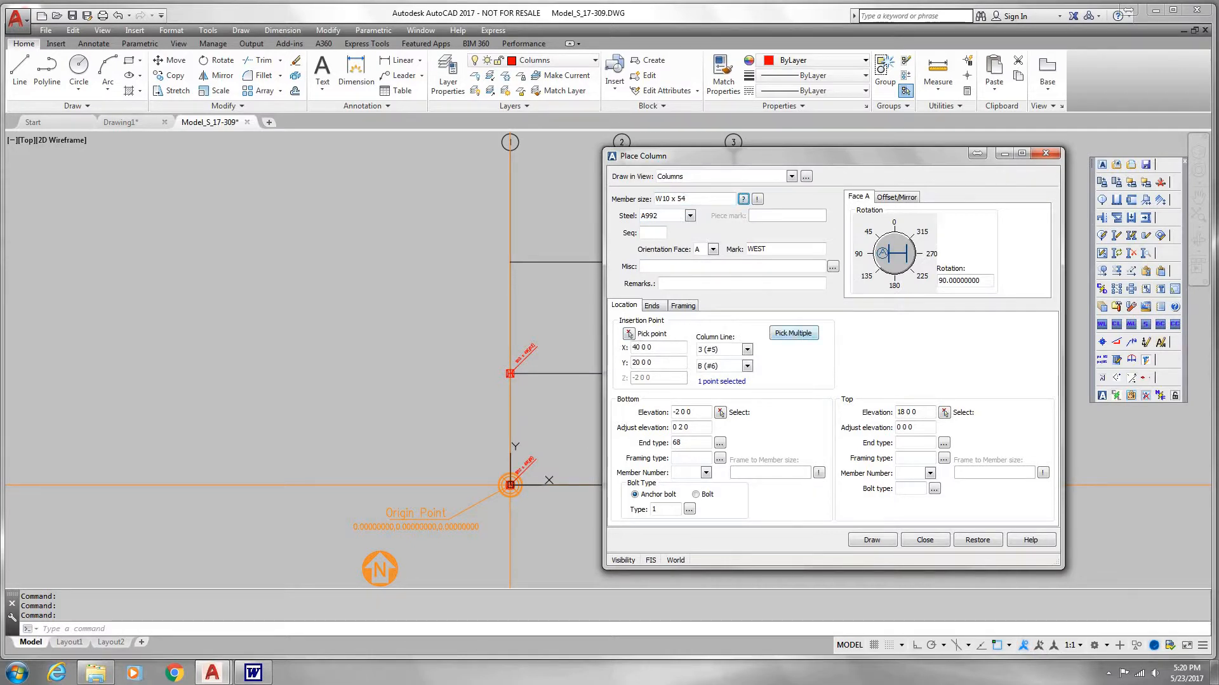
Step: Draw W10 x 54 columns where column line C meets column lines 1, 2 and 3
left_click(793, 332)
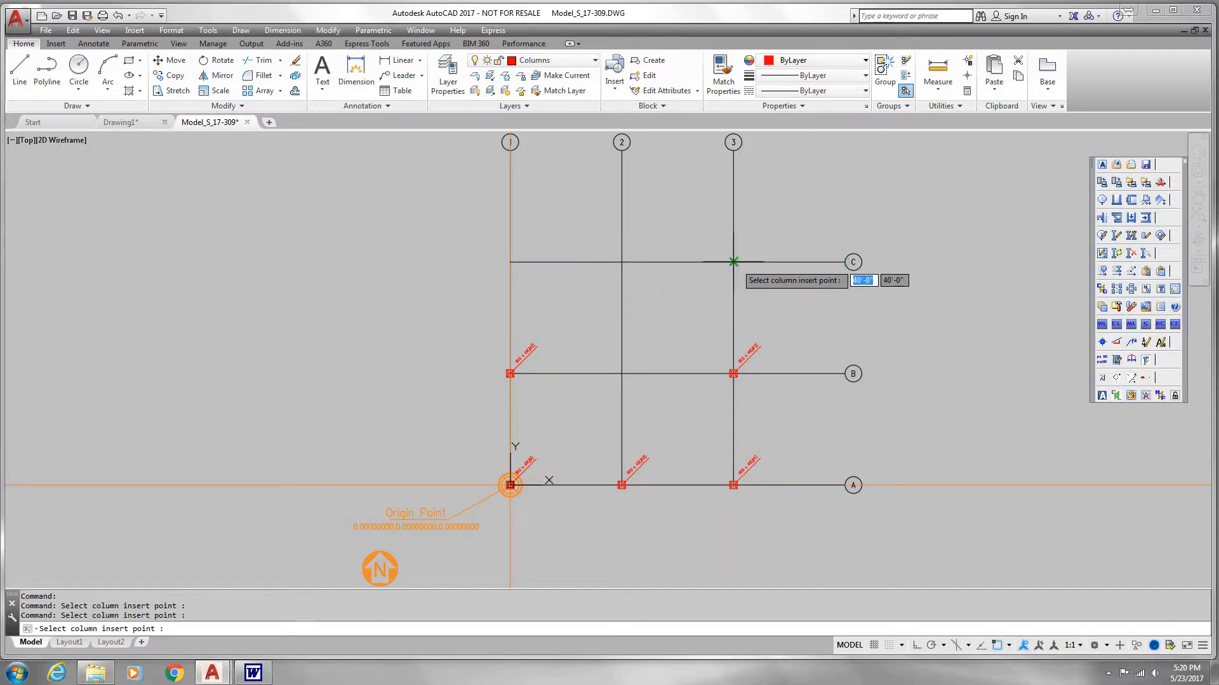
left_click(733, 262)
key("Return")
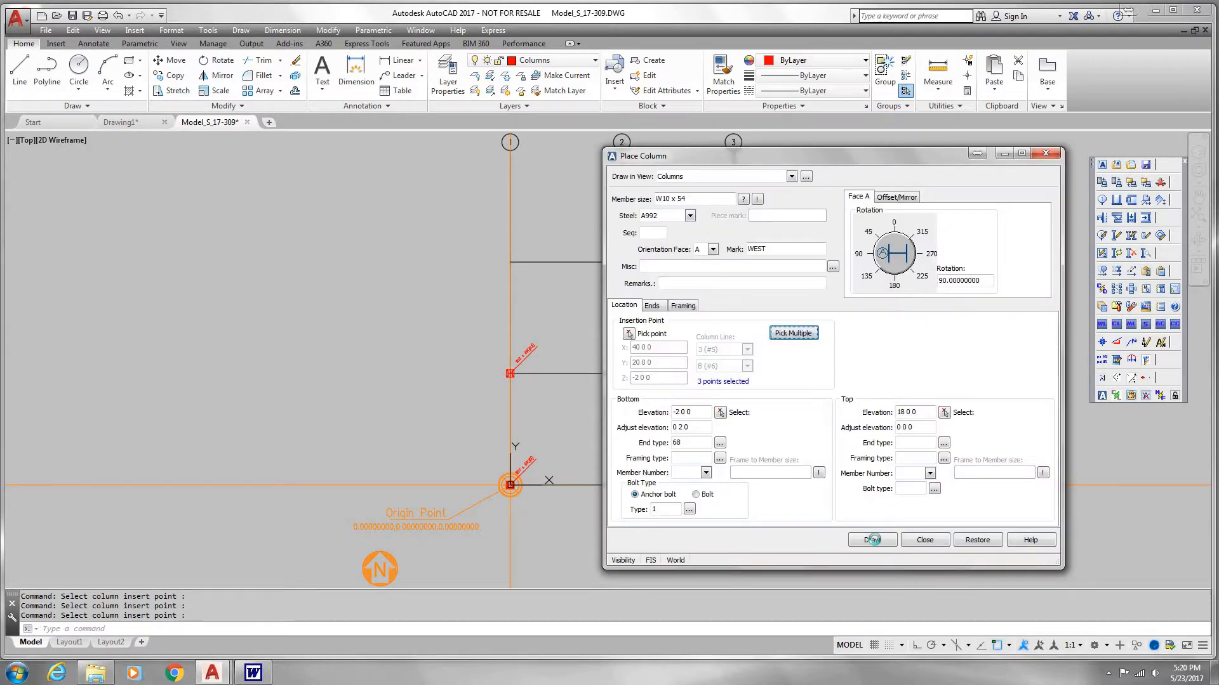
left_click(872, 540)
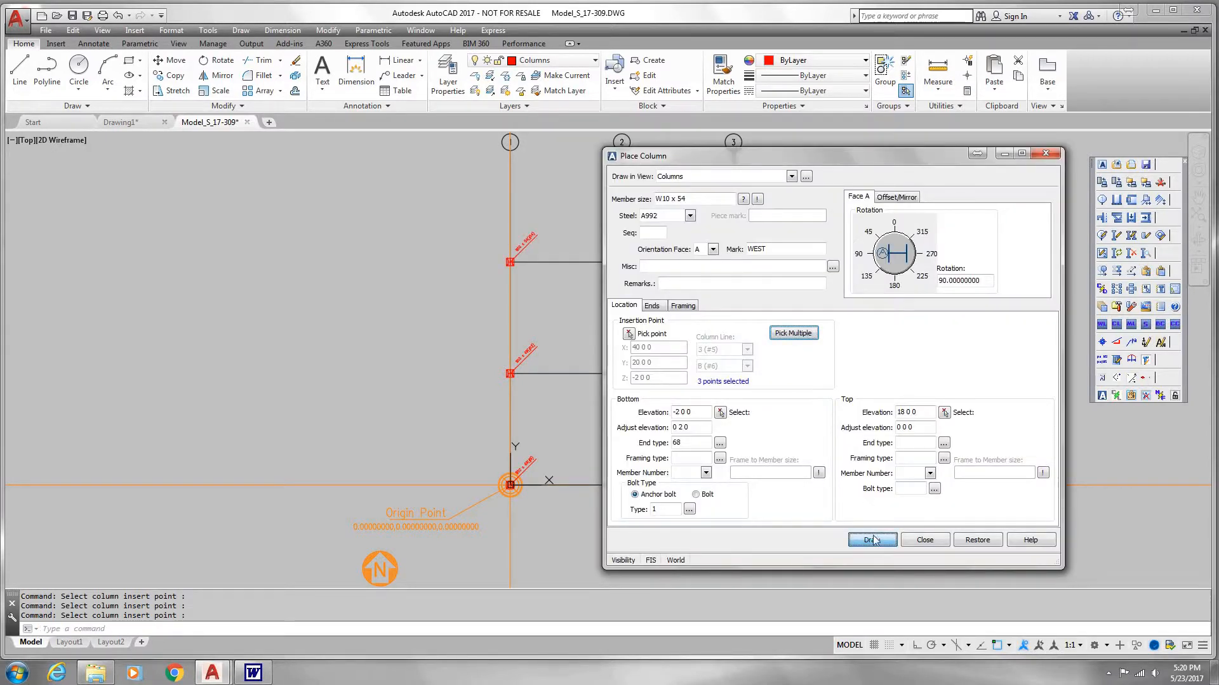
Step: Draw an HSS8 8 8 column at the intersection of column lines 2 and B, and close the column dialog
left_click_drag(1011, 158, 1152, 156)
key("shift+Home")
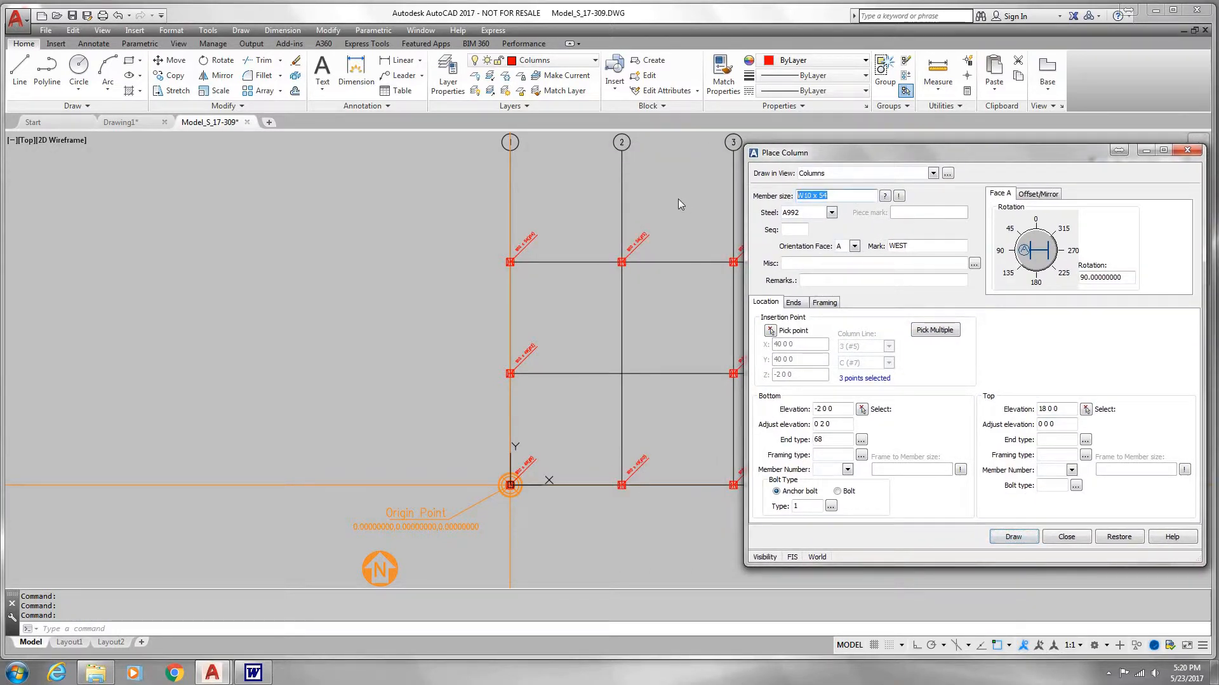
type("HSS8 8 8")
left_click(770, 331)
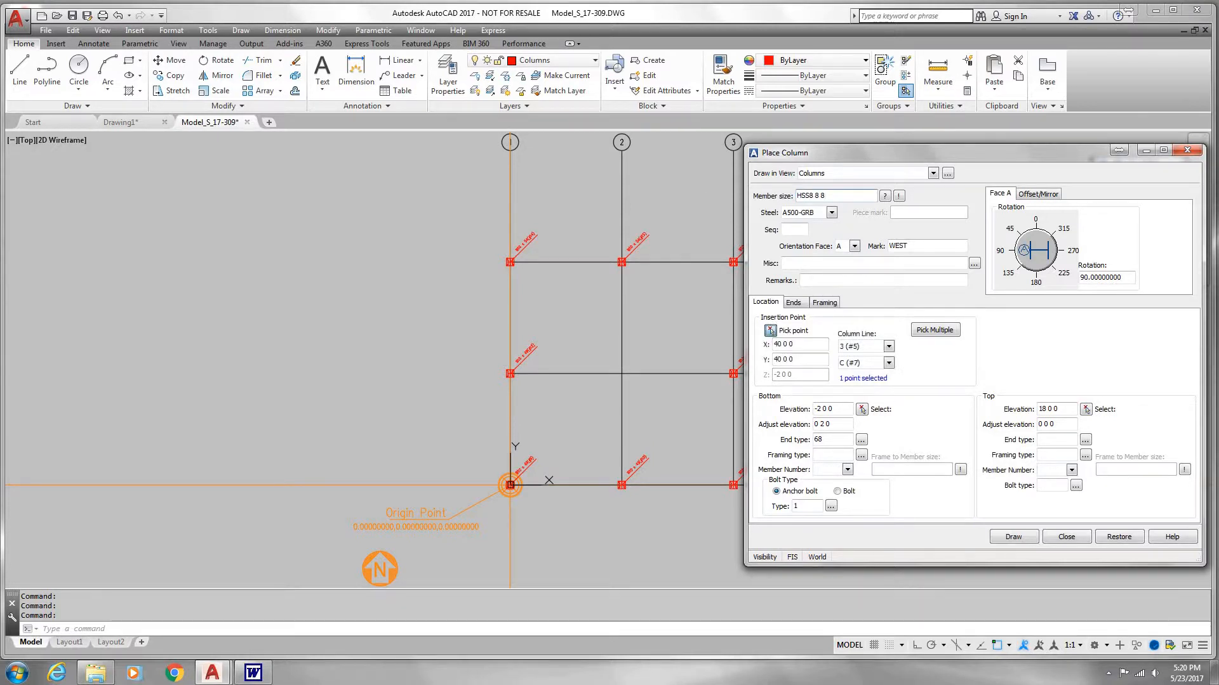
left_click(622, 374)
left_click(1013, 539)
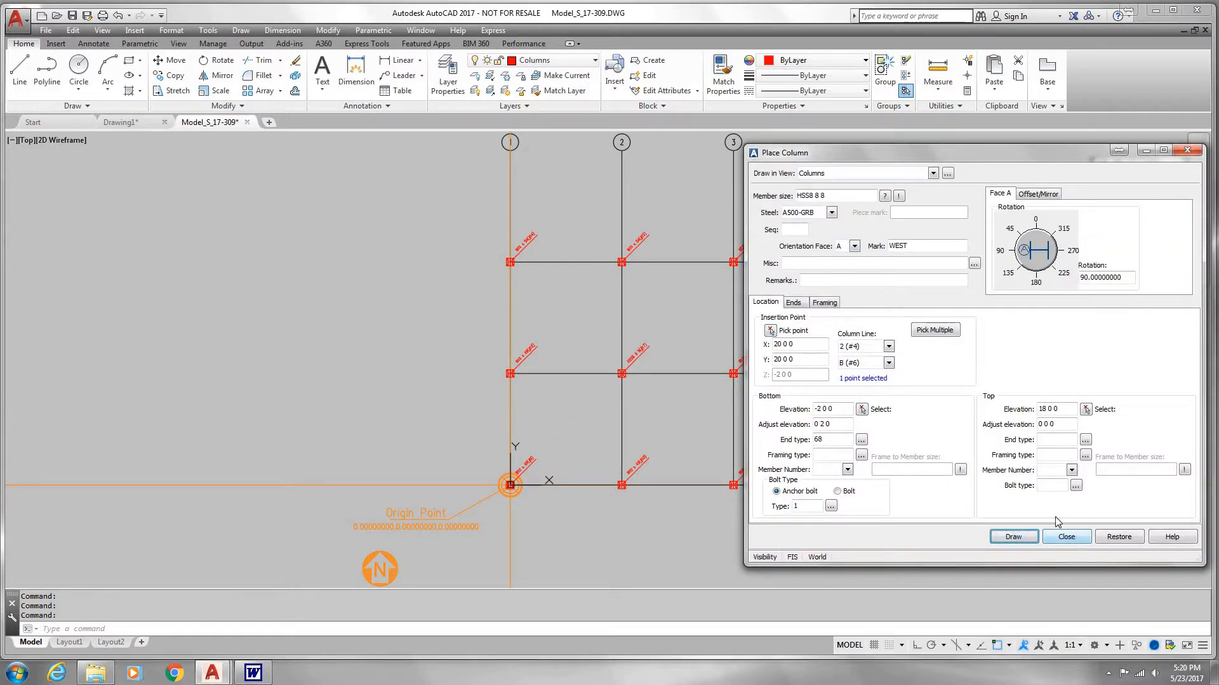
left_click(1063, 536)
Step: Edit the column at the intersection of column lines 1 and B, setting its rotation to 180 degrees, and save it
scroll(741, 393, "up", 2)
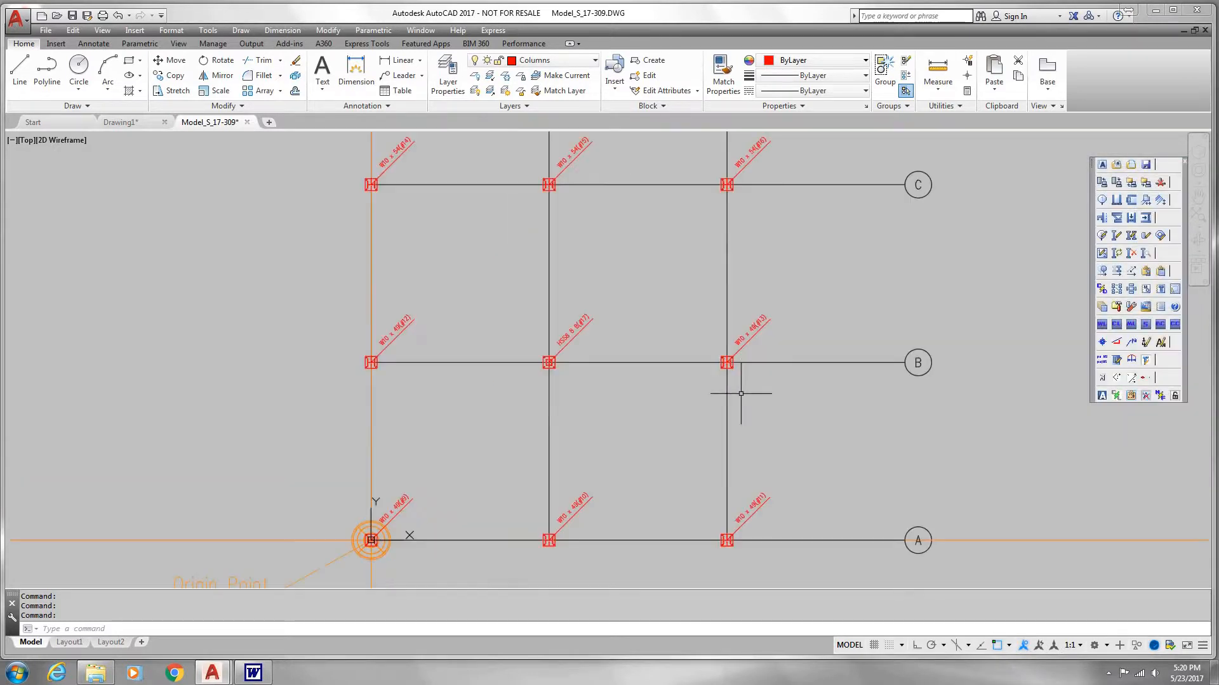
scroll(740, 393, "up", 2)
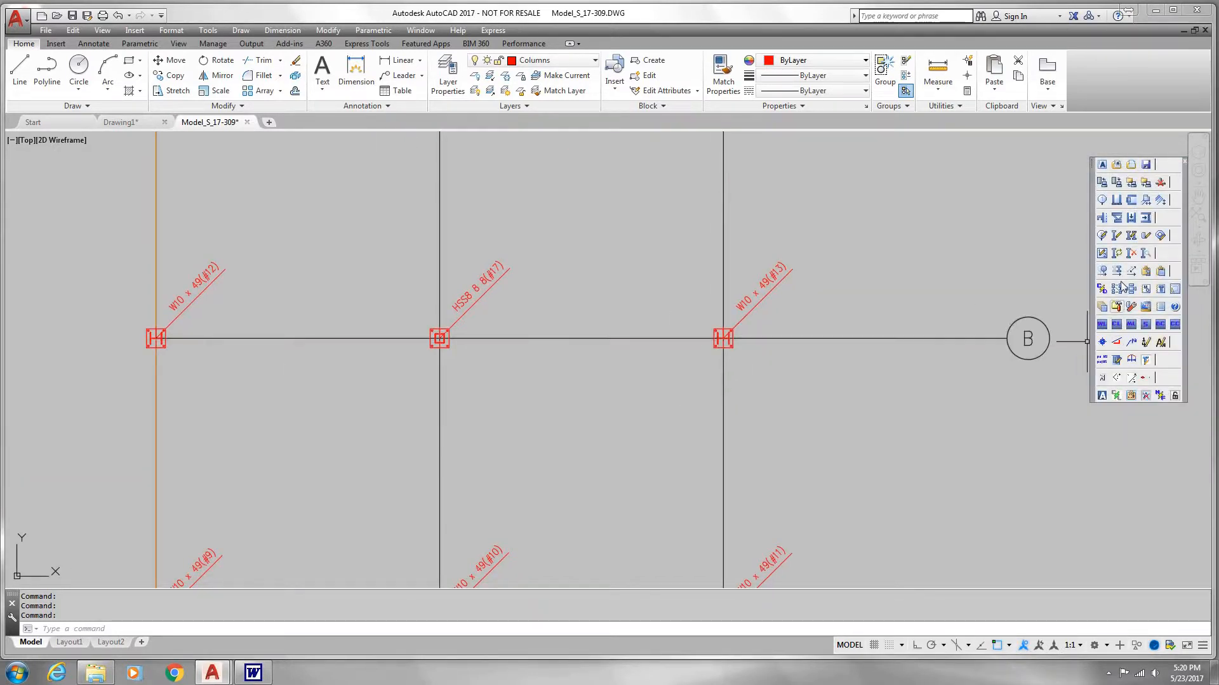
left_click(1116, 240)
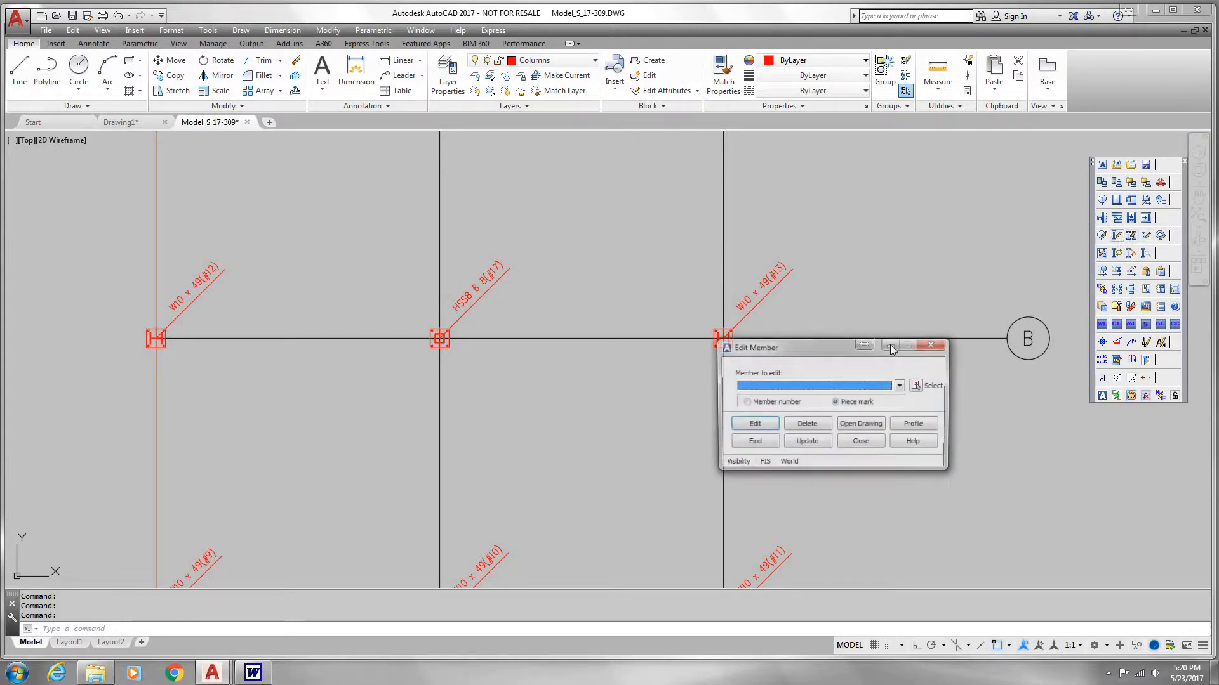
left_click(921, 384)
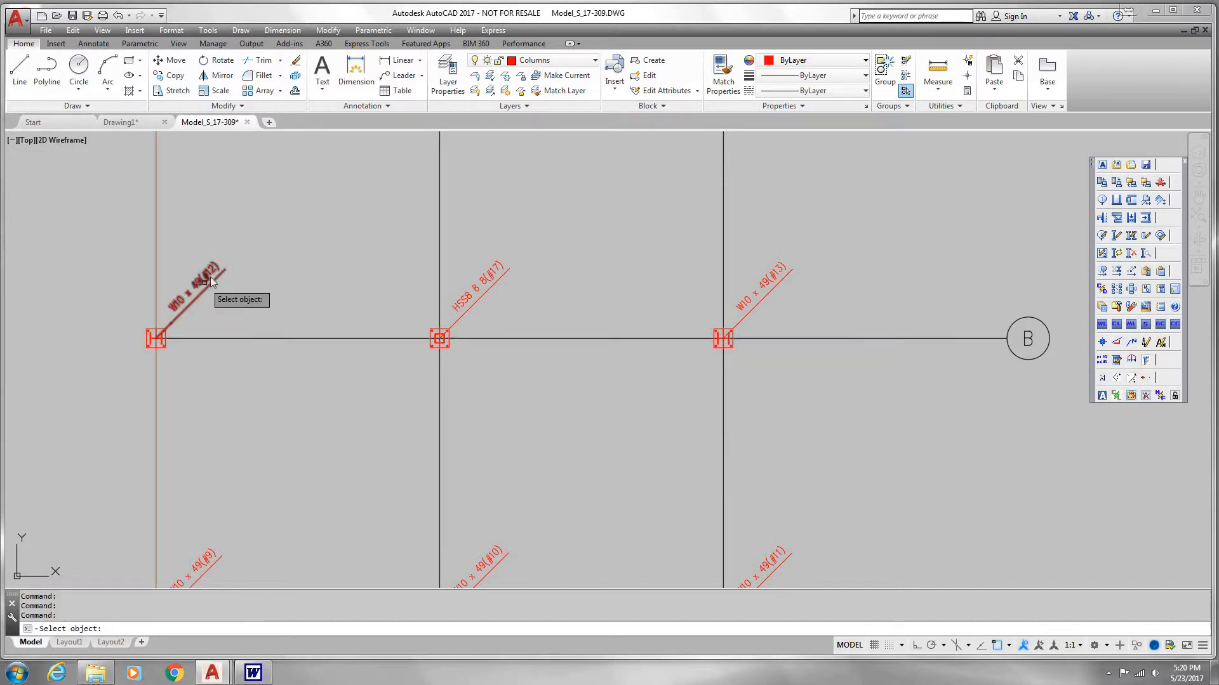
left_click(214, 267)
left_click(752, 425)
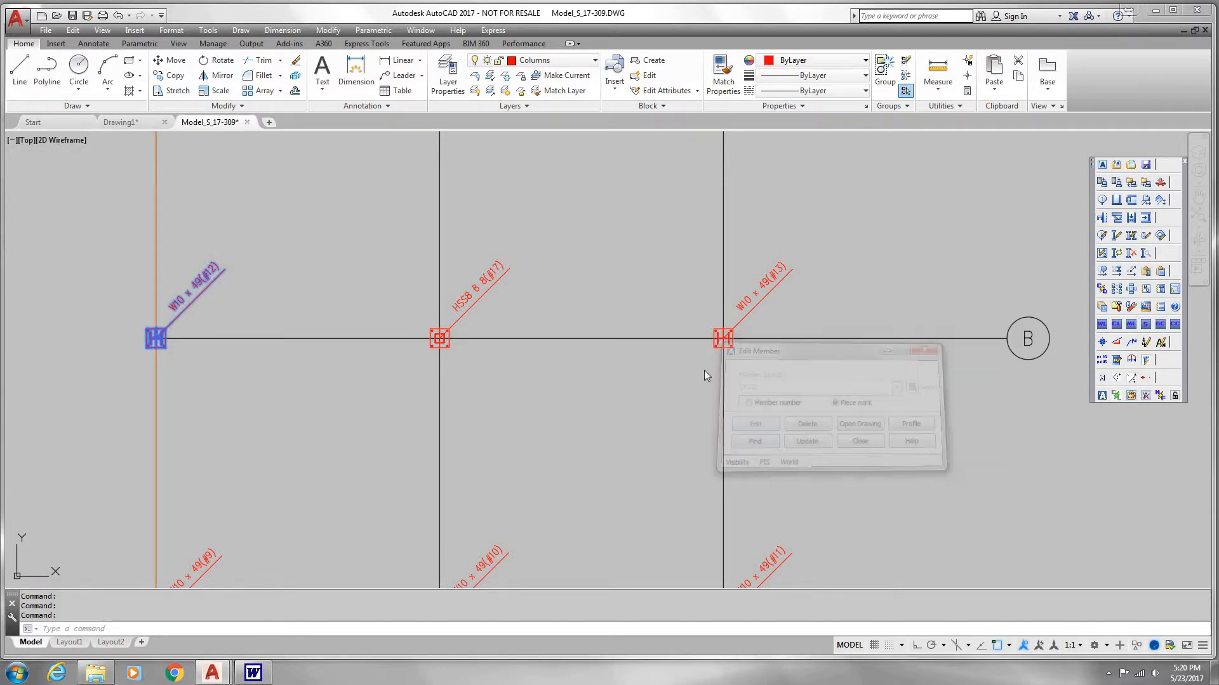
left_click(1037, 279)
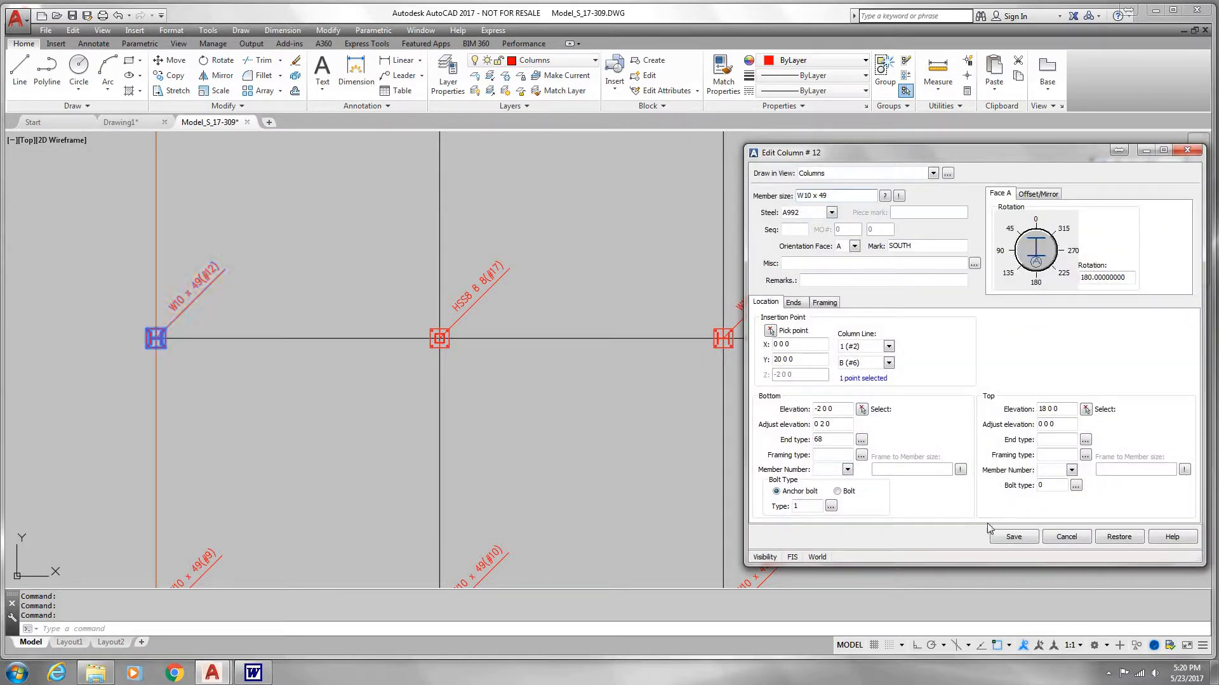
left_click(1014, 537)
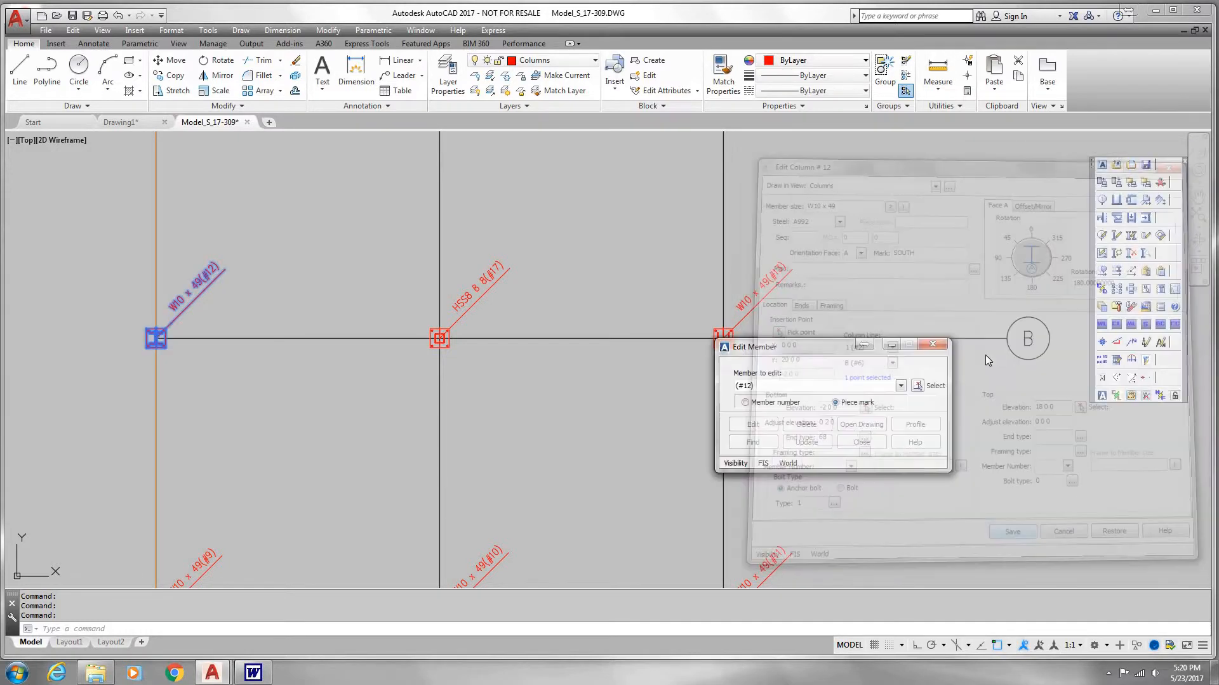
Step: Set the rotation of the column at lines 3 and B to 180 degrees, save it and close member editing
left_click(918, 385)
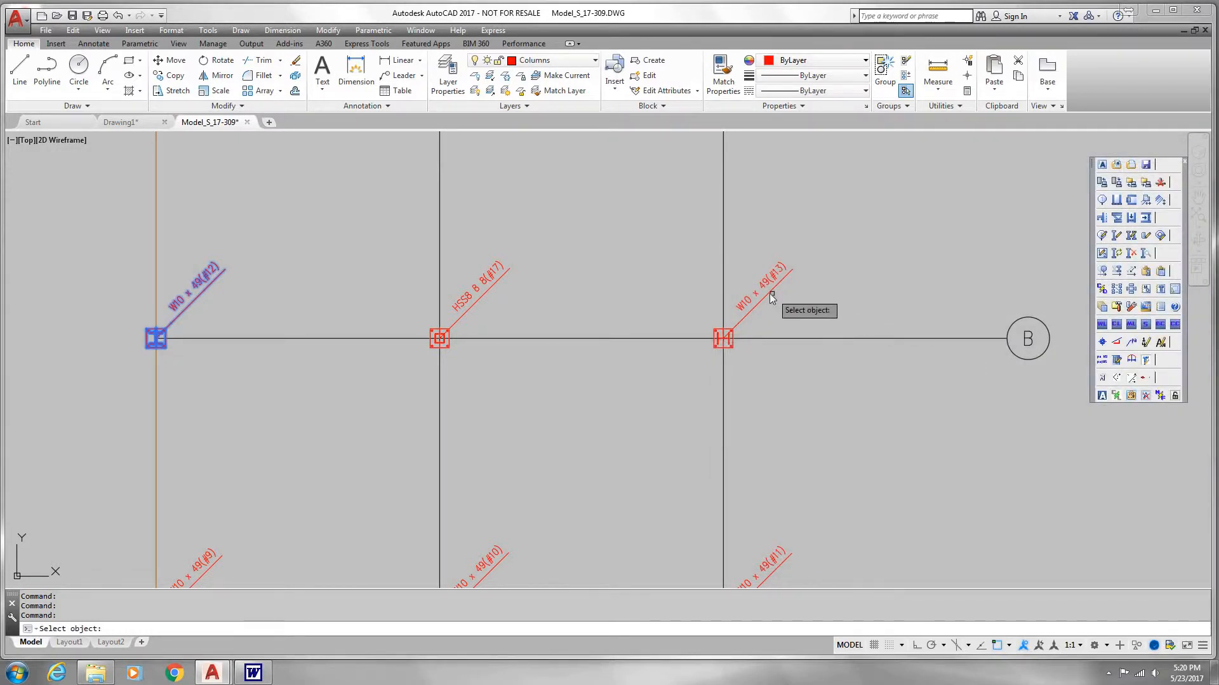
left_click(726, 334)
left_click(752, 424)
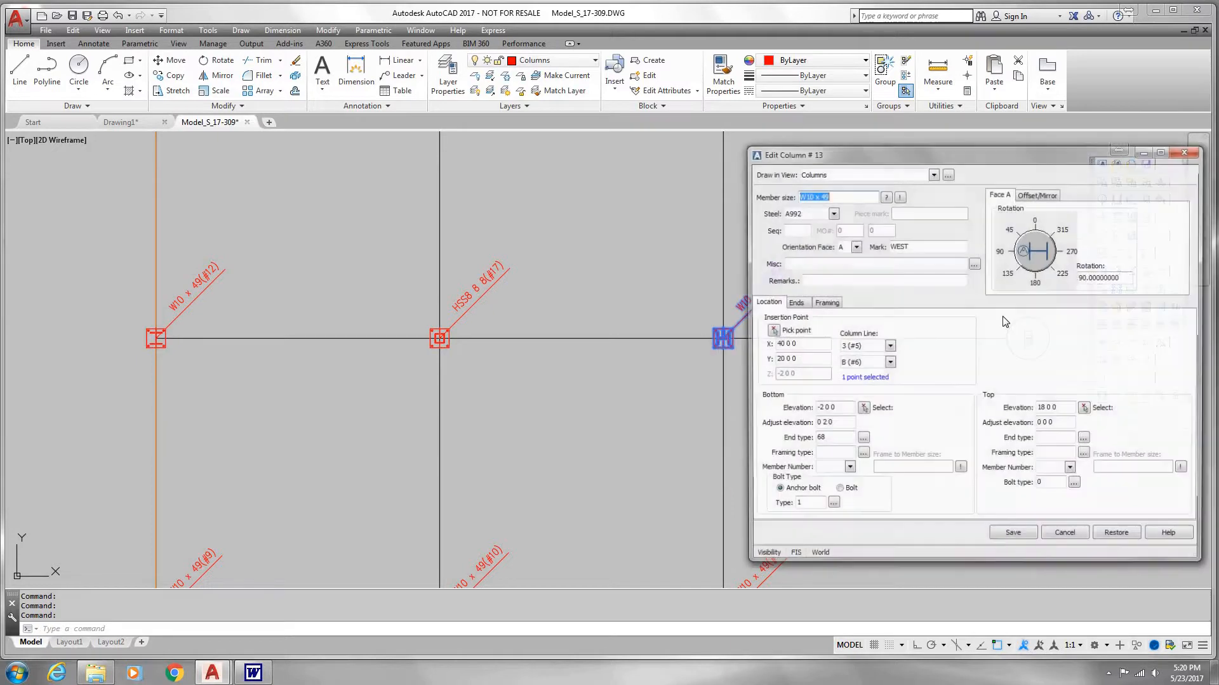
left_click(1016, 537)
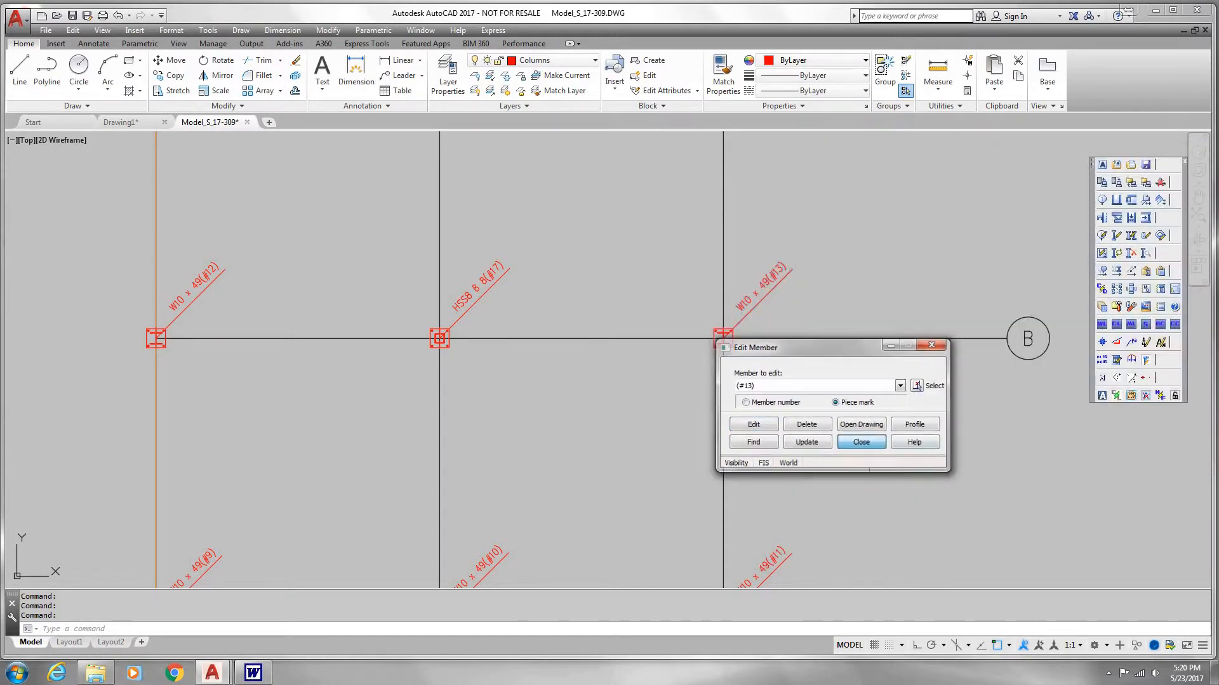
left_click(861, 442)
Step: Display only the column cross sections, switching off the work lines, CL, ML, solids and beam cross sections
scroll(728, 443, "down", 2)
scroll(729, 443, "down", 2)
middle_click_drag(729, 443, 735, 422)
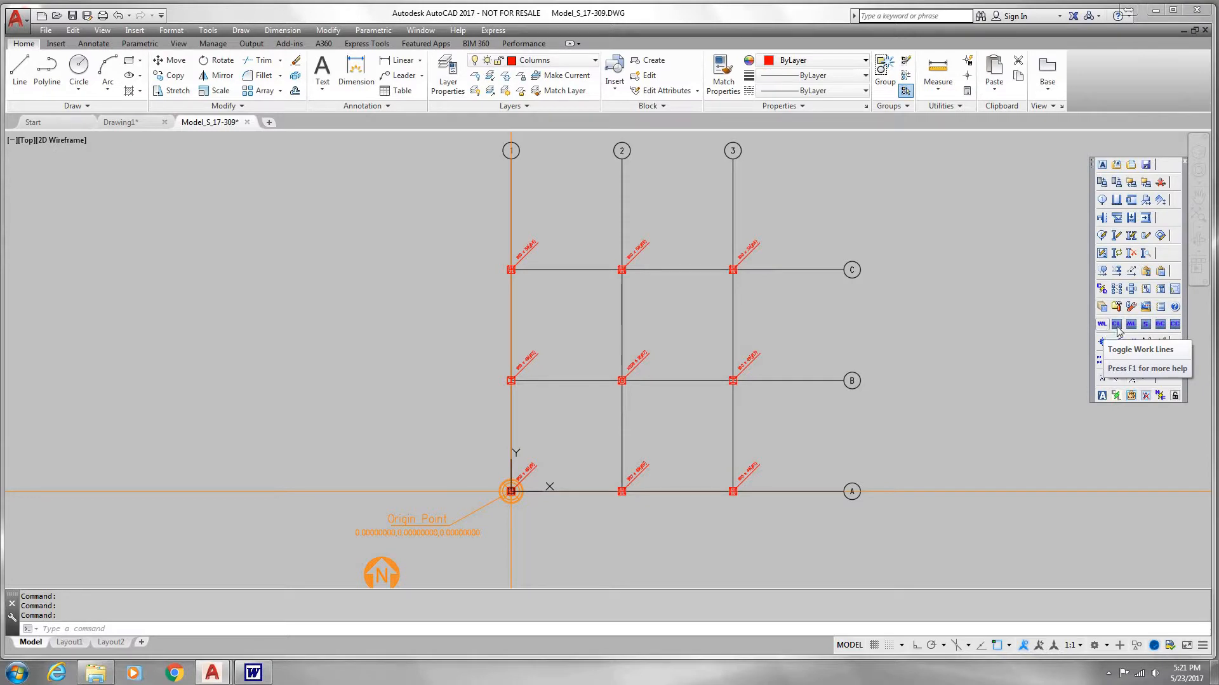
left_click(1118, 331)
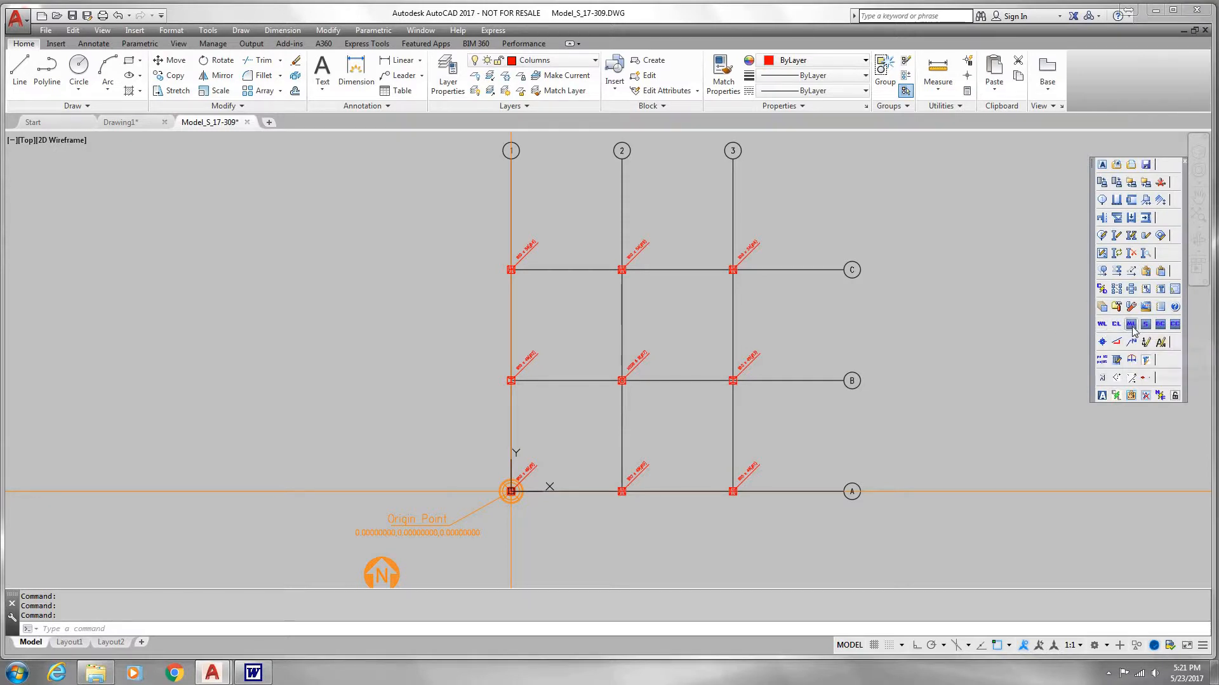
left_click(1130, 327)
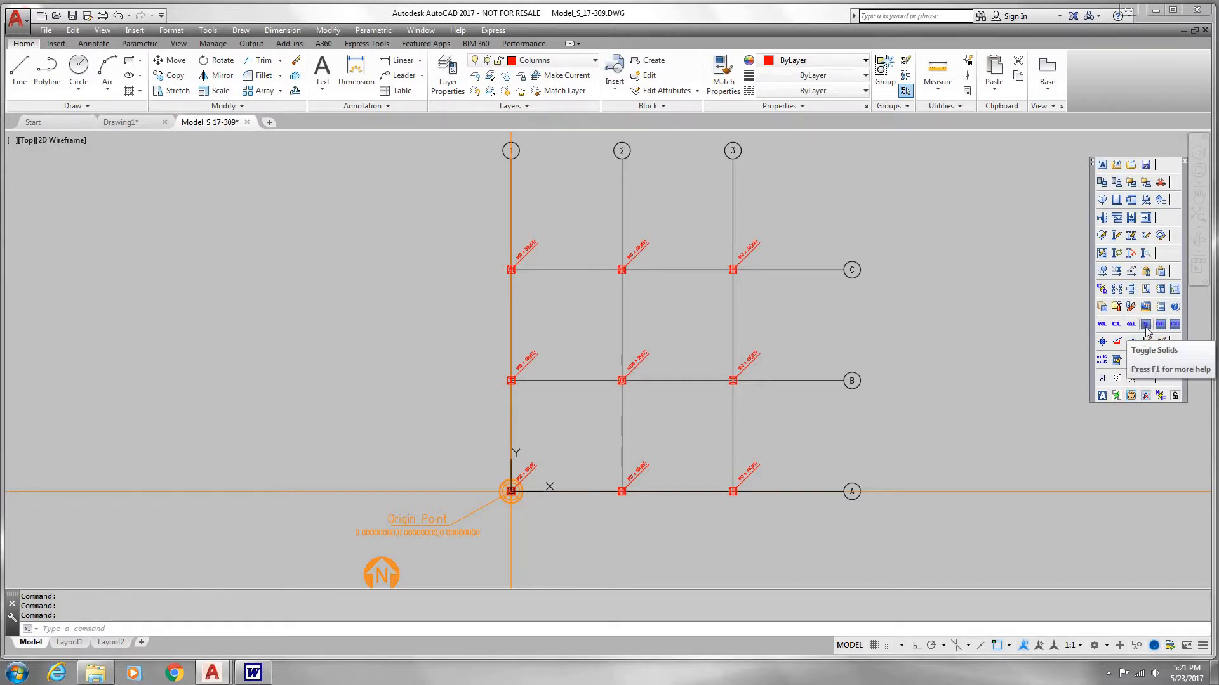
left_click(1146, 331)
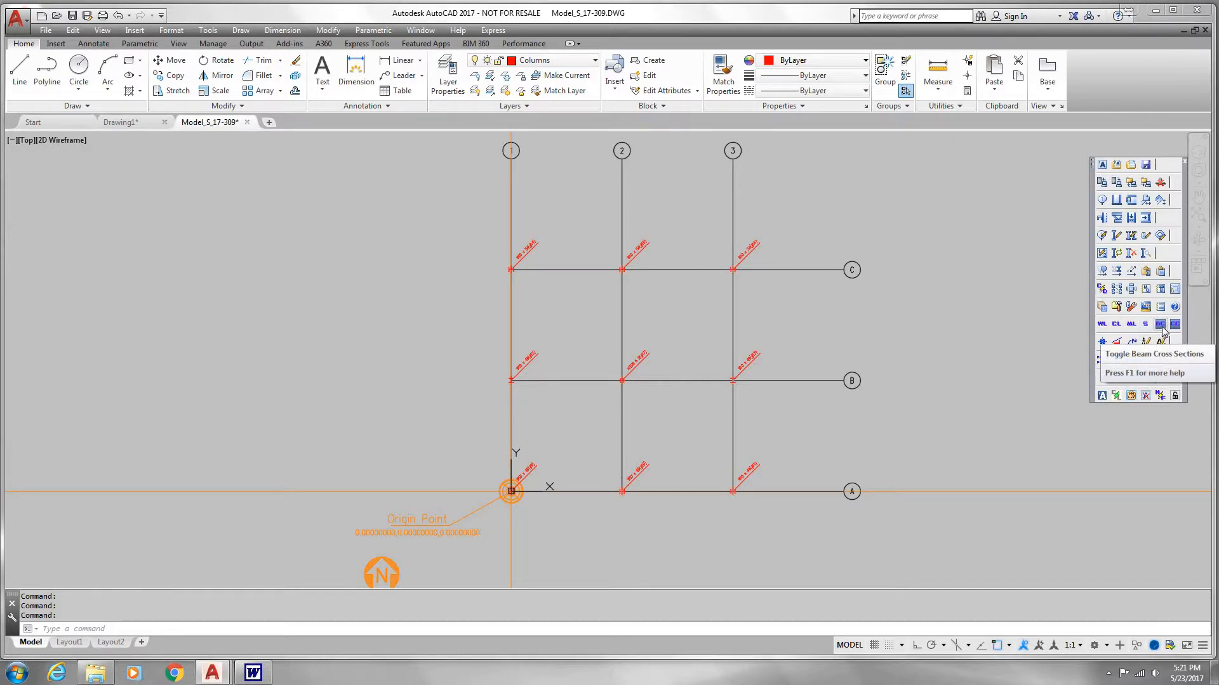
left_click(1161, 326)
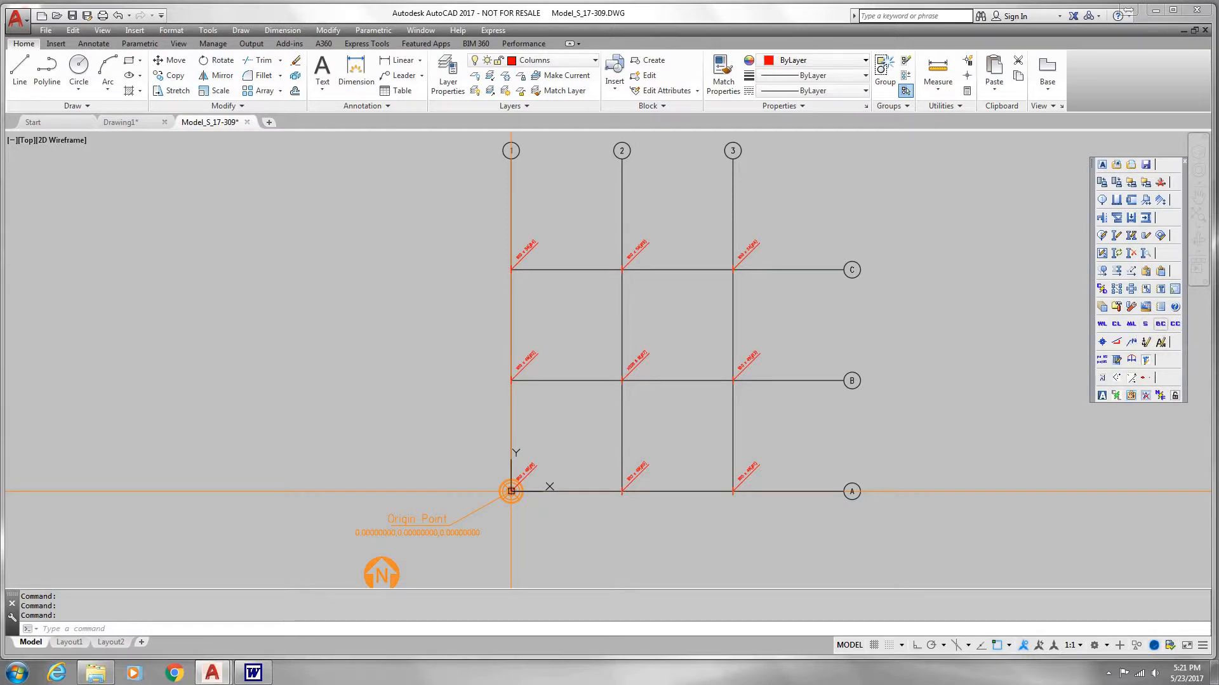
scroll(742, 387, "up", 5)
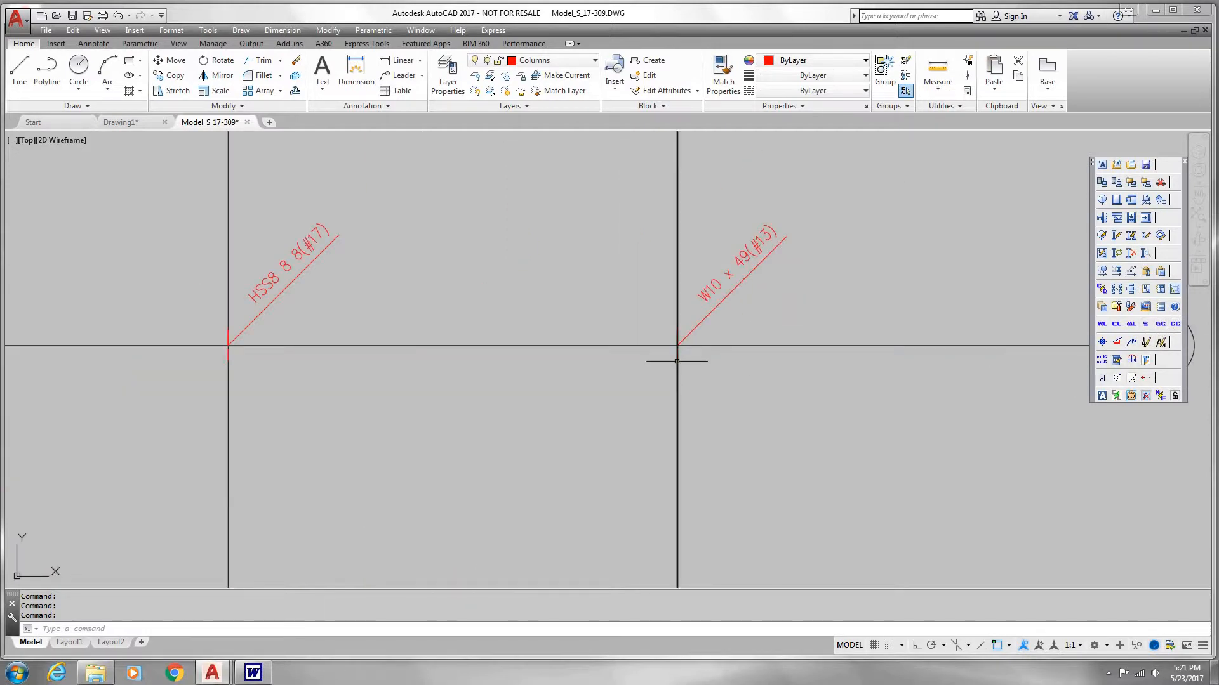
left_click(1175, 325)
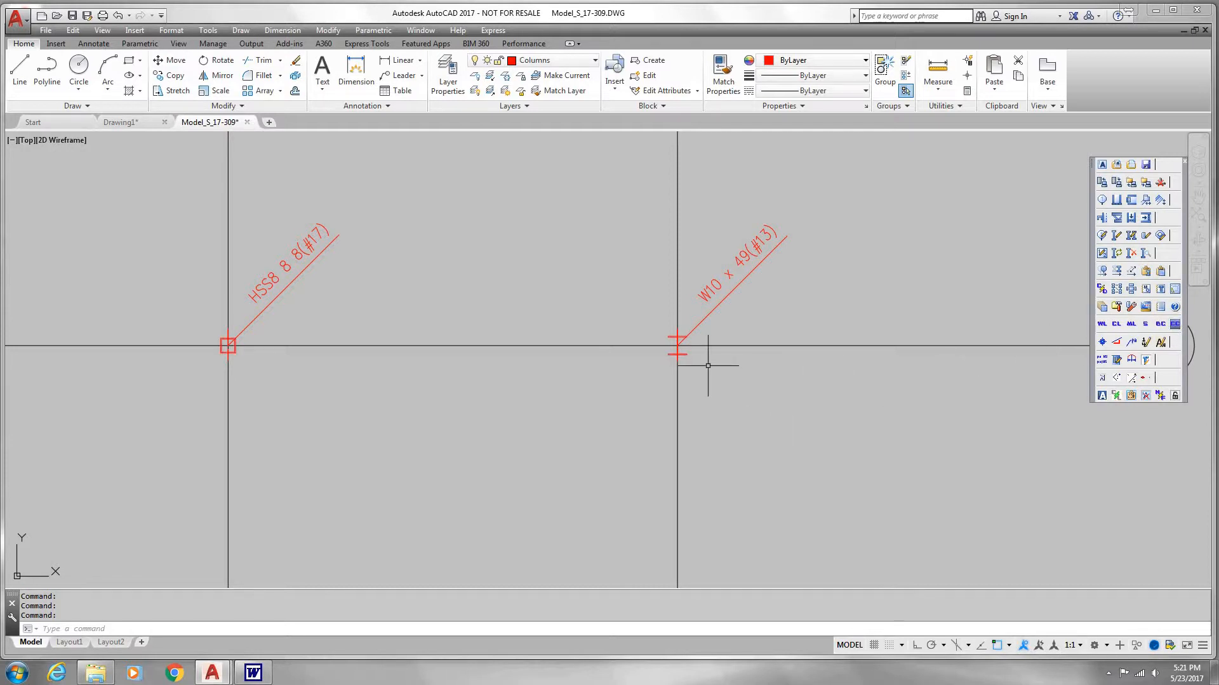
Step: Examine the column cross sections along line B, looking closely at the insertion point of the column on line 3
scroll(710, 359, "down", 4)
scroll(697, 367, "up", 4)
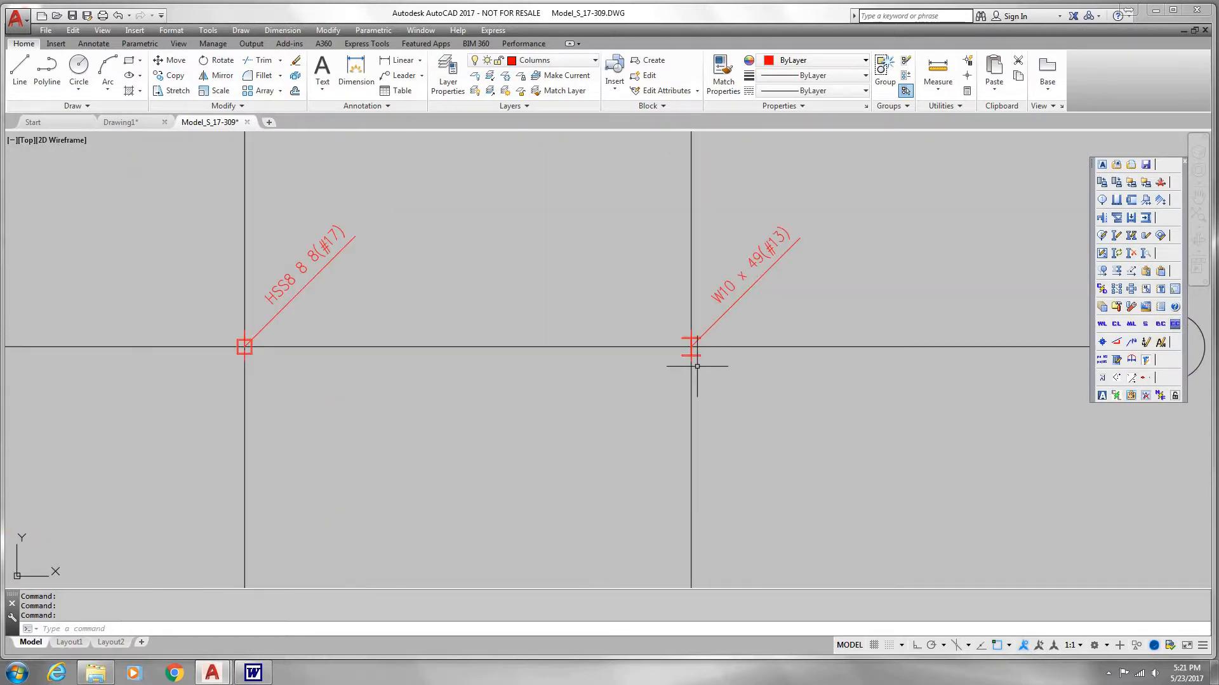
scroll(702, 359, "down", 4)
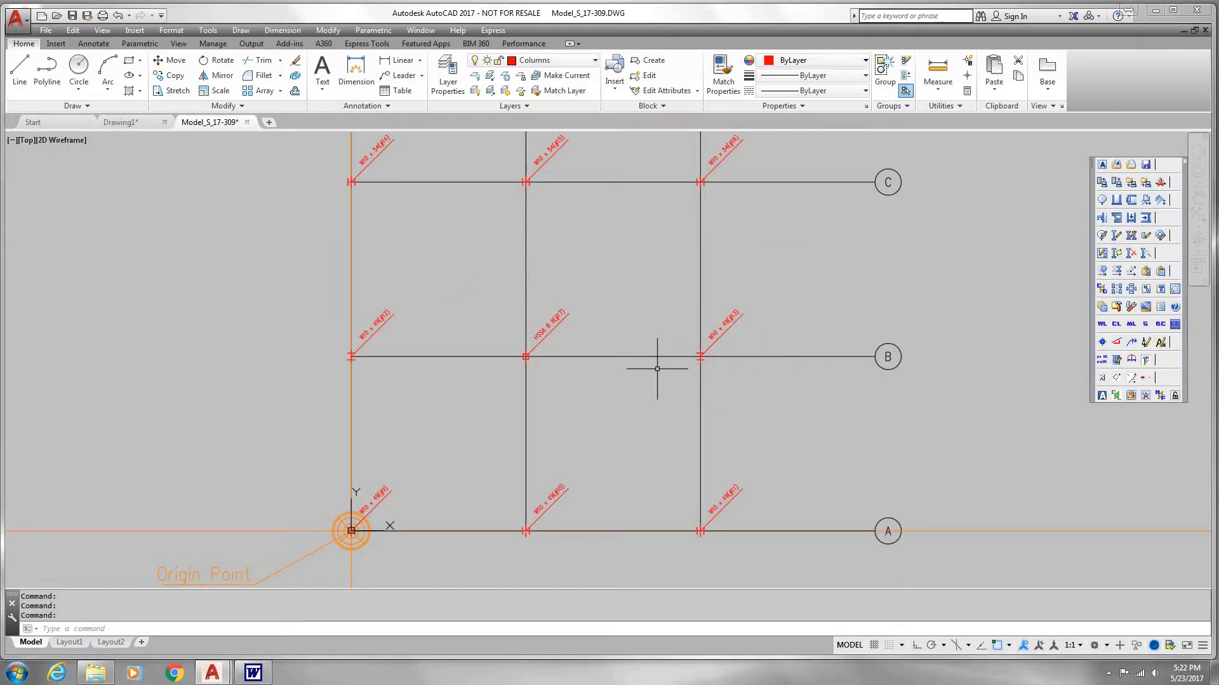
middle_click_drag(653, 361, 715, 368)
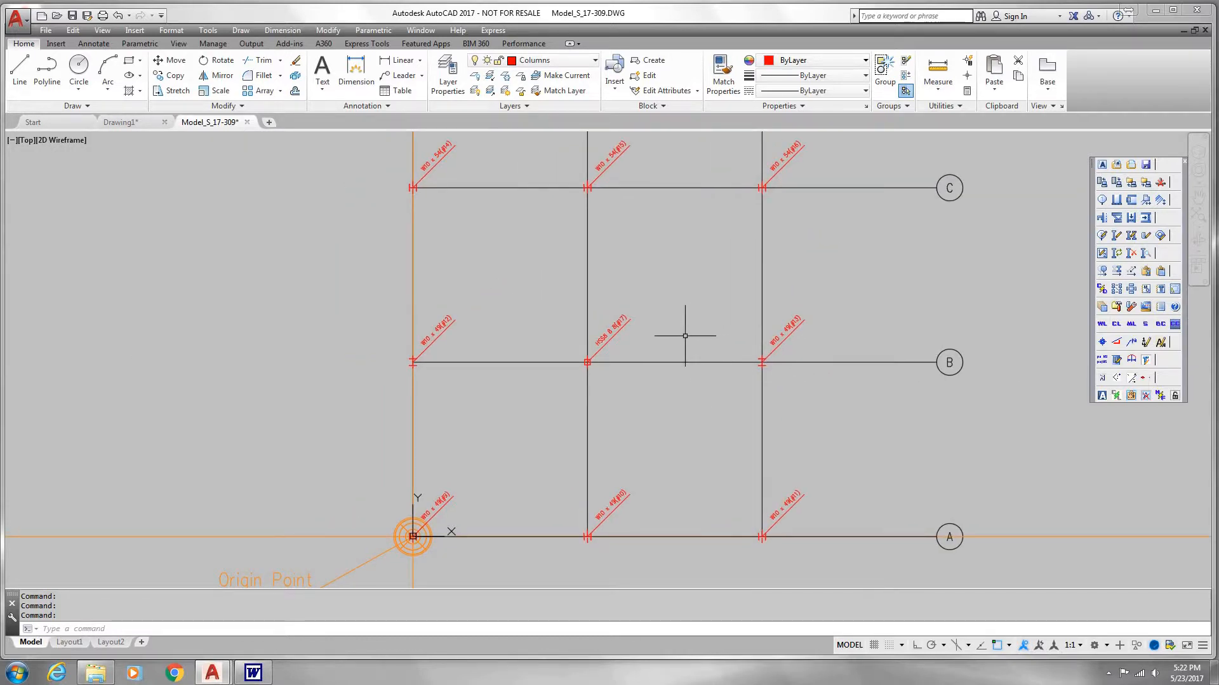
scroll(611, 370, "up", 2)
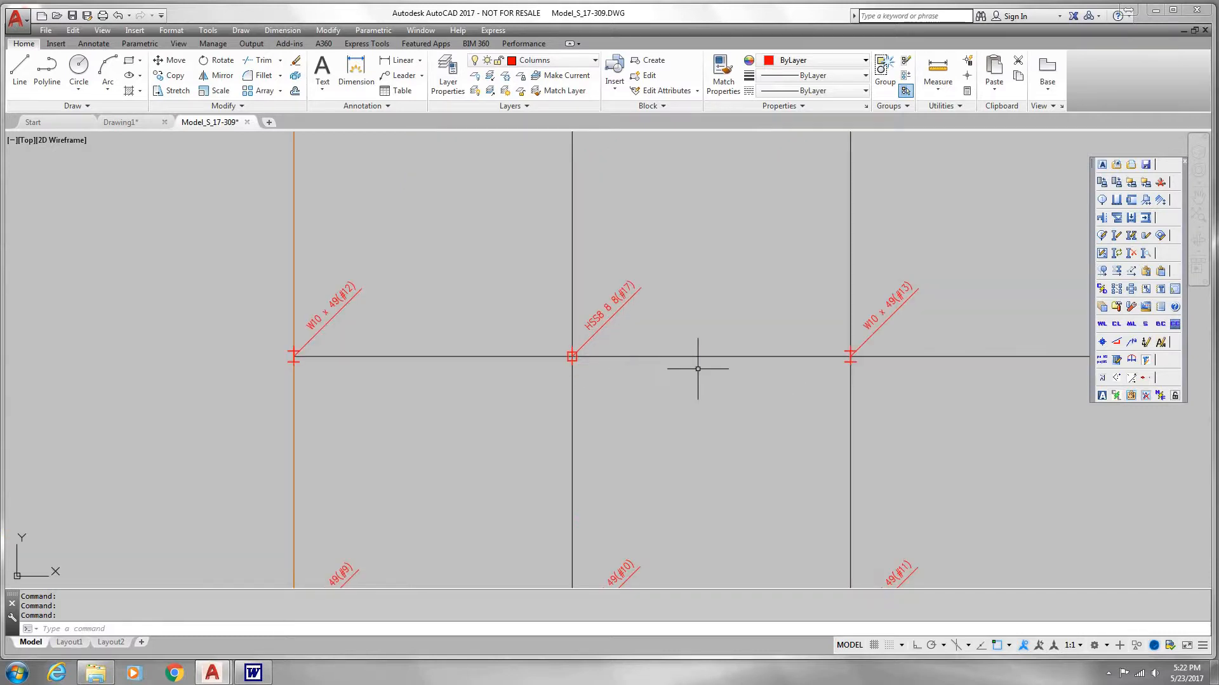
scroll(876, 365, "up", 5)
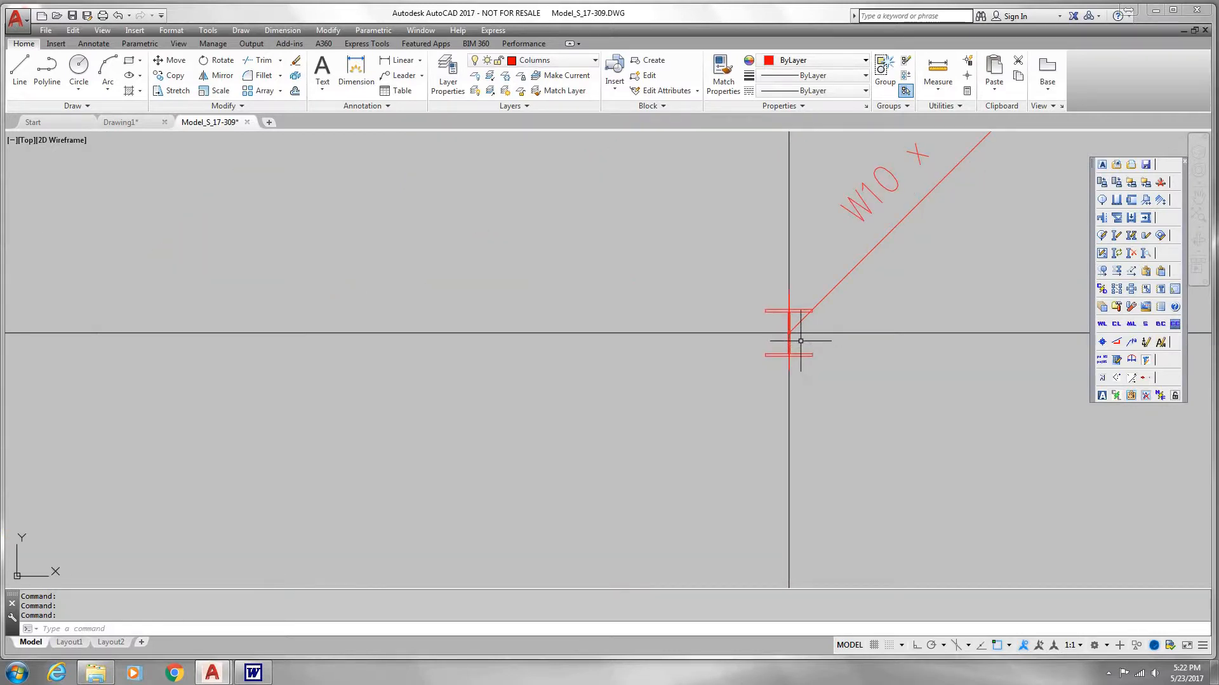
scroll(789, 335, "down", 2)
scroll(785, 337, "down", 5)
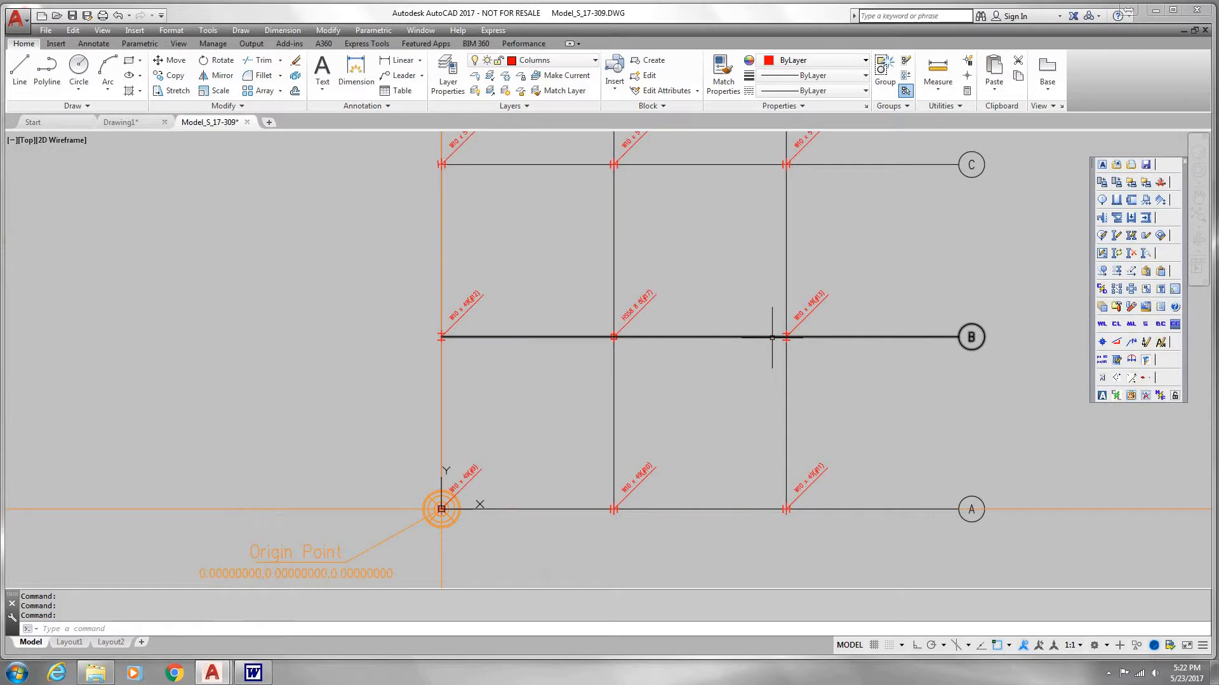
scroll(778, 338, "up", 5)
scroll(801, 337, "up", 4)
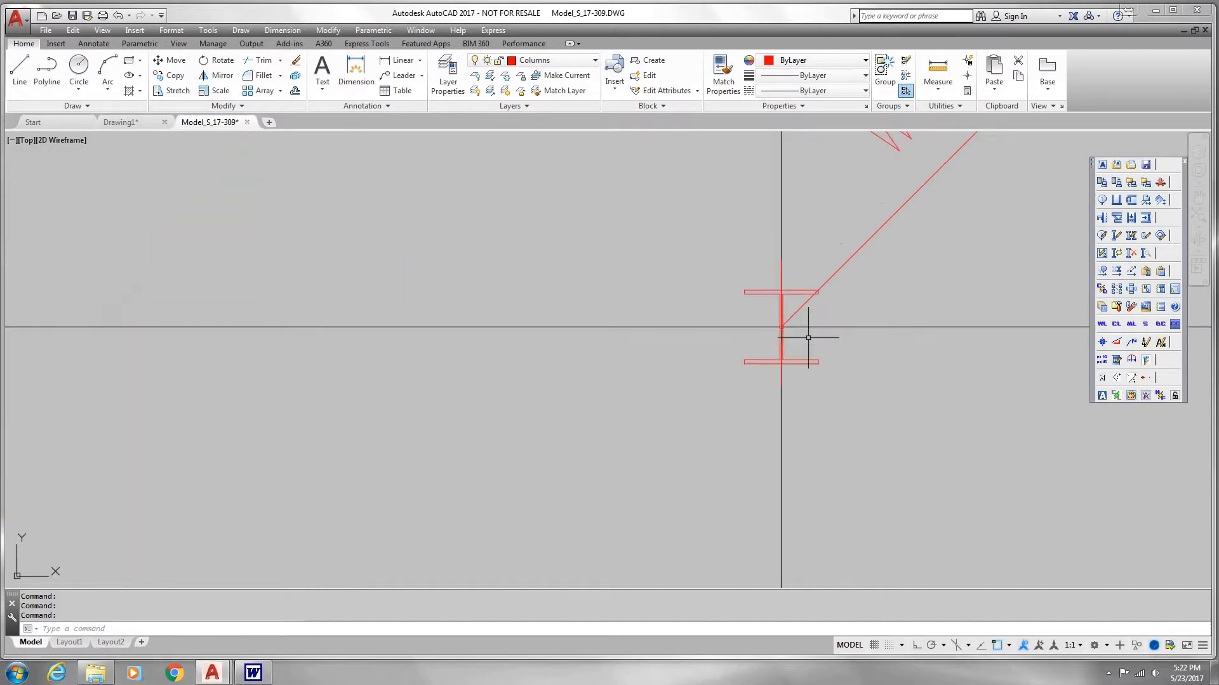
scroll(774, 336, "up", 3)
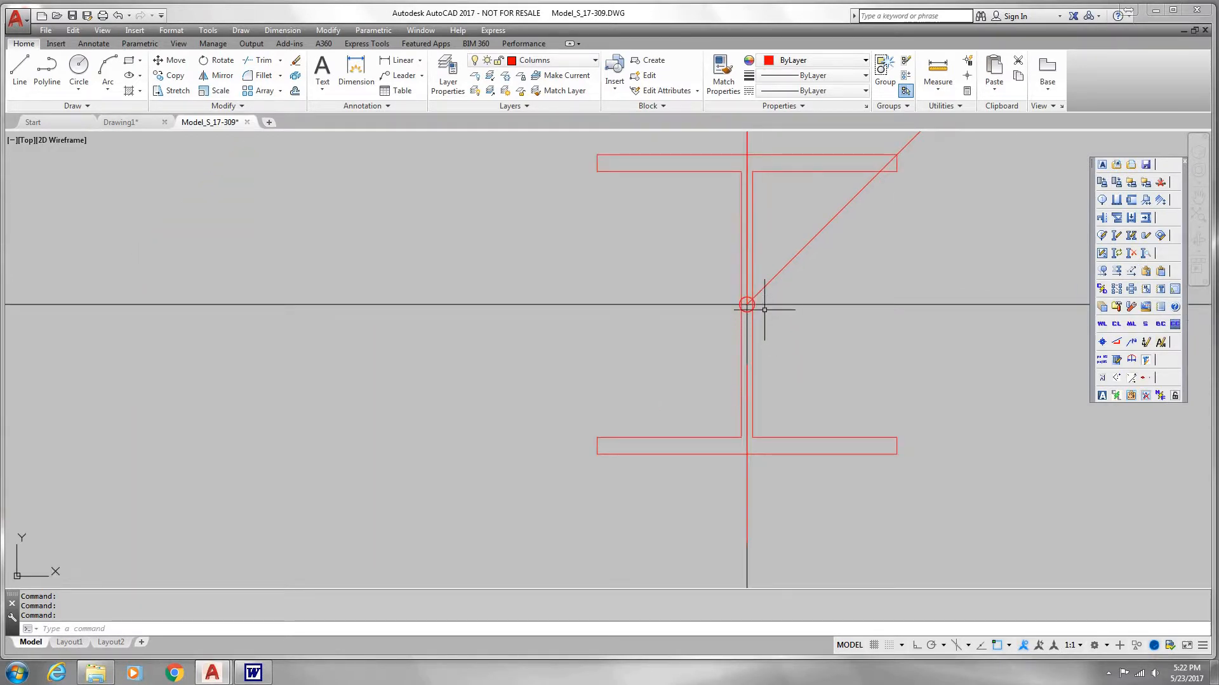
scroll(752, 312, "up", 4)
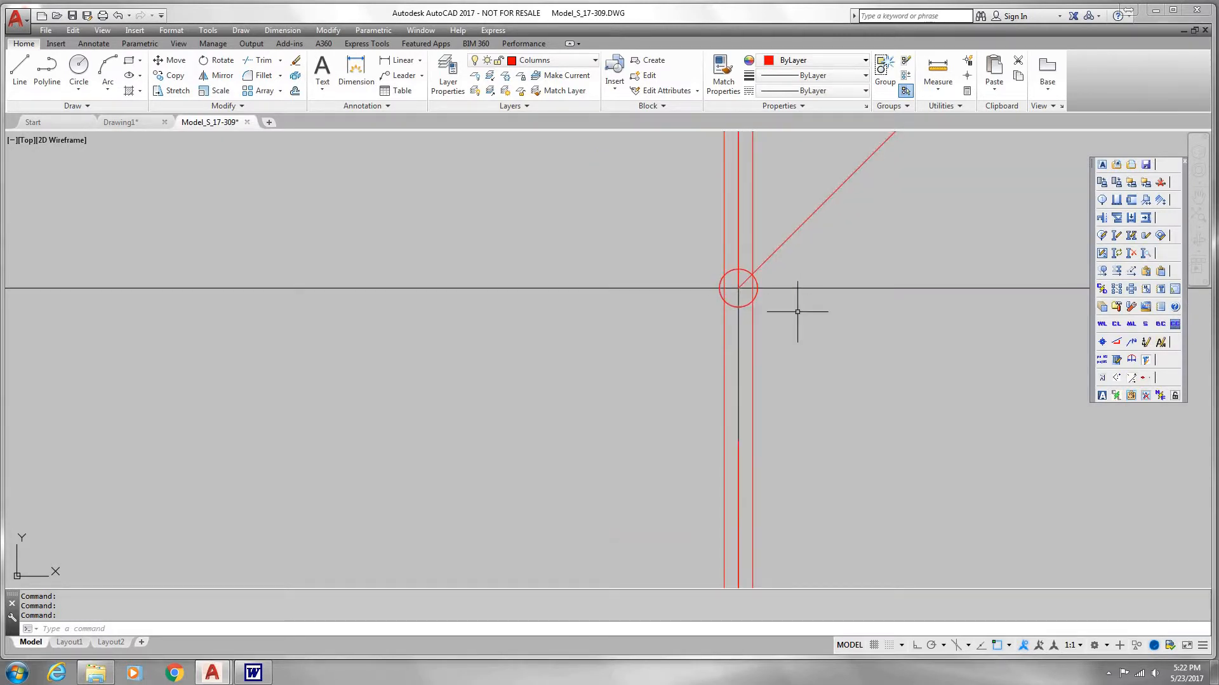
Step: Turn on the display of solids for the columns across the whole grid
scroll(758, 306, "down", 2)
scroll(757, 305, "down", 2)
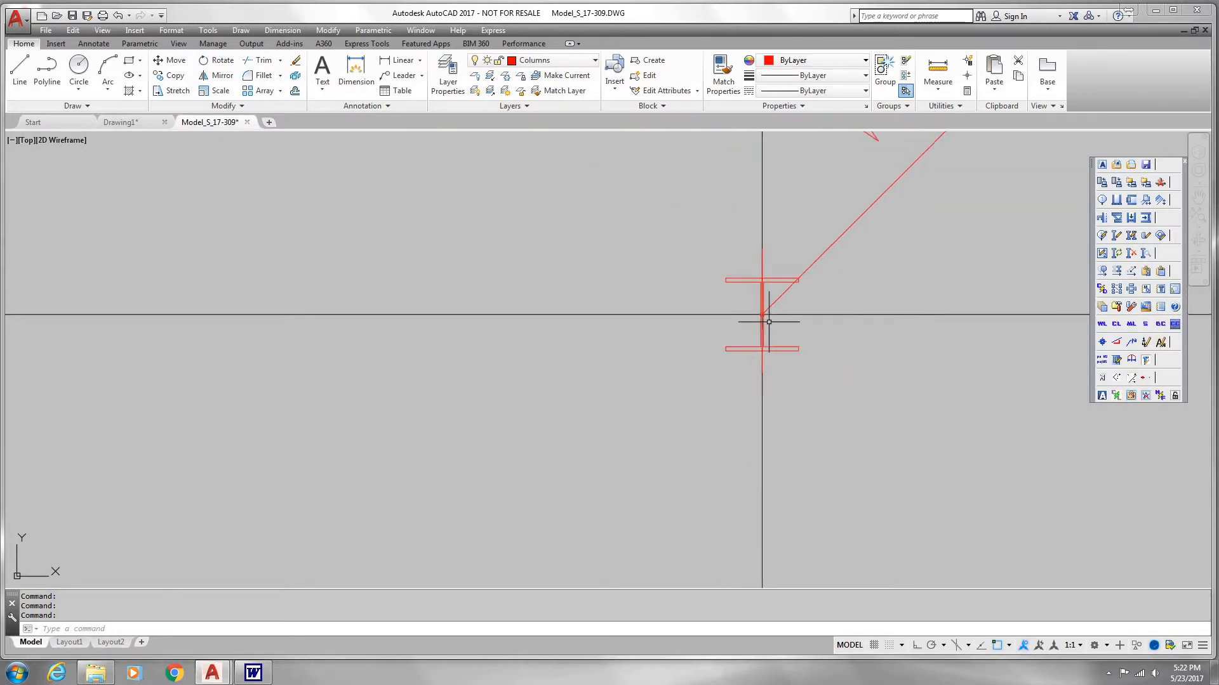
scroll(846, 337, "down", 3)
mouse_move(767, 379)
middle_mouse_down()
mouse_move(791, 334)
mouse_move(751, 400)
middle_mouse_up()
middle_click_drag(787, 326, 726, 343)
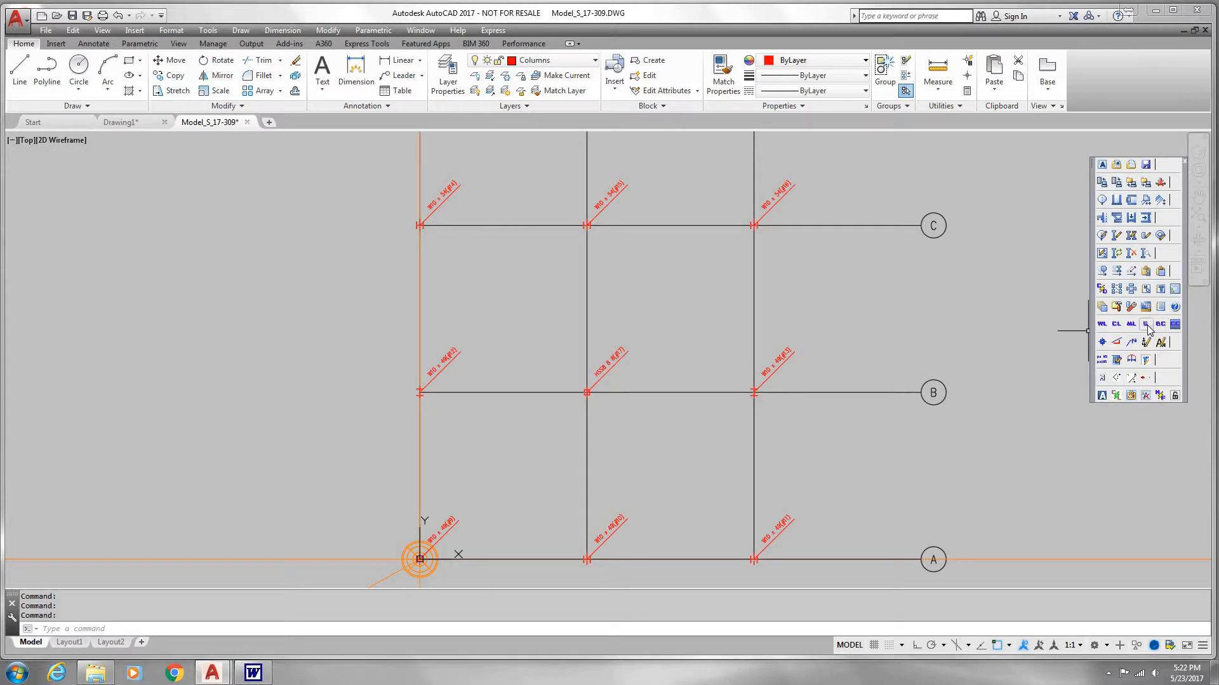
left_click(1146, 327)
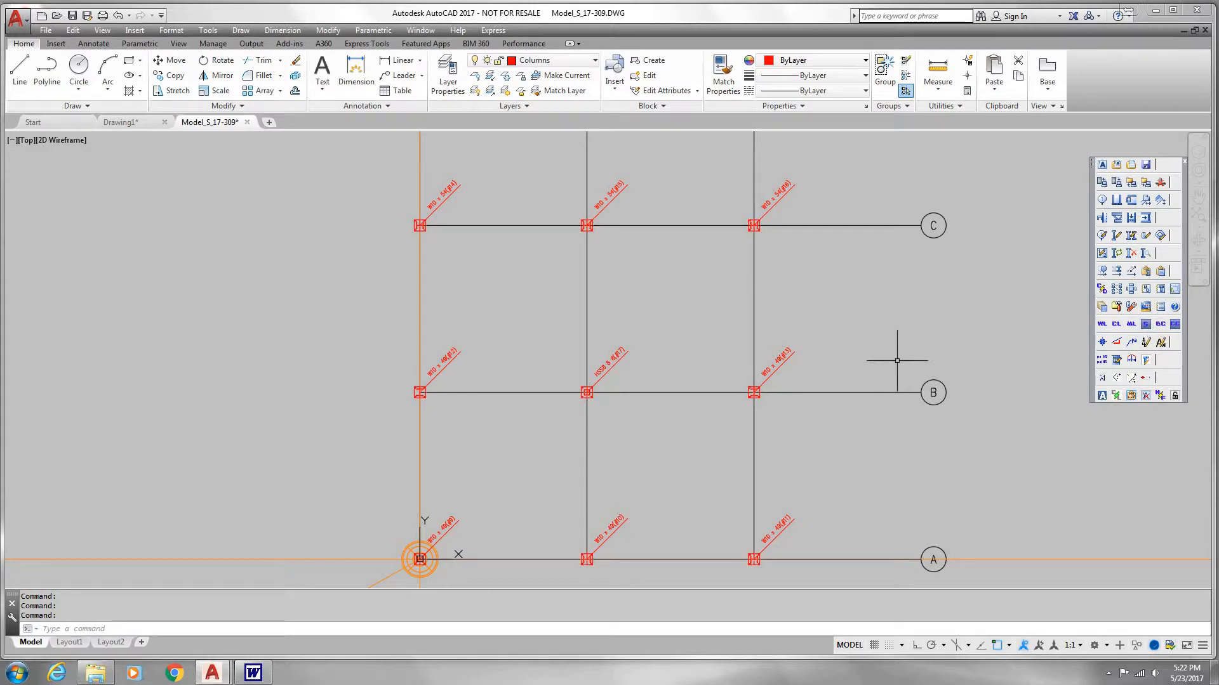
middle_click_drag(816, 353, 749, 356)
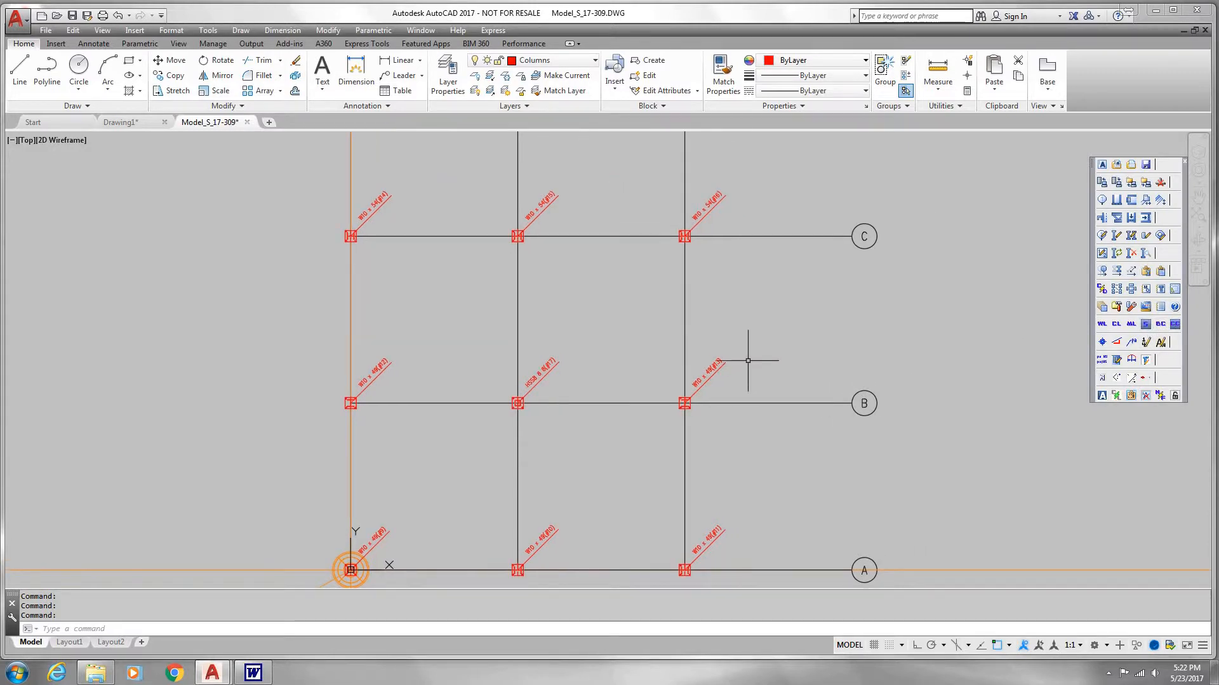
Step: Open the HSS column at the intersection of column lines 2 and B for editing
left_click(1119, 236)
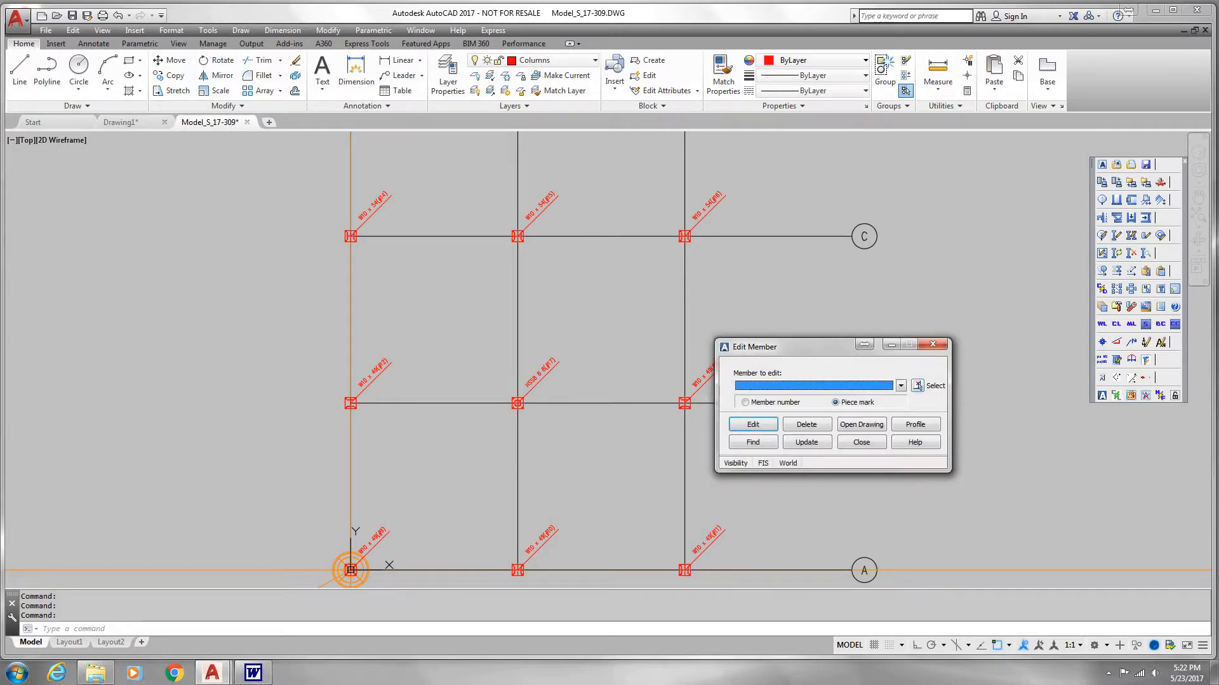
left_click(917, 386)
left_click(540, 377)
left_click(753, 425)
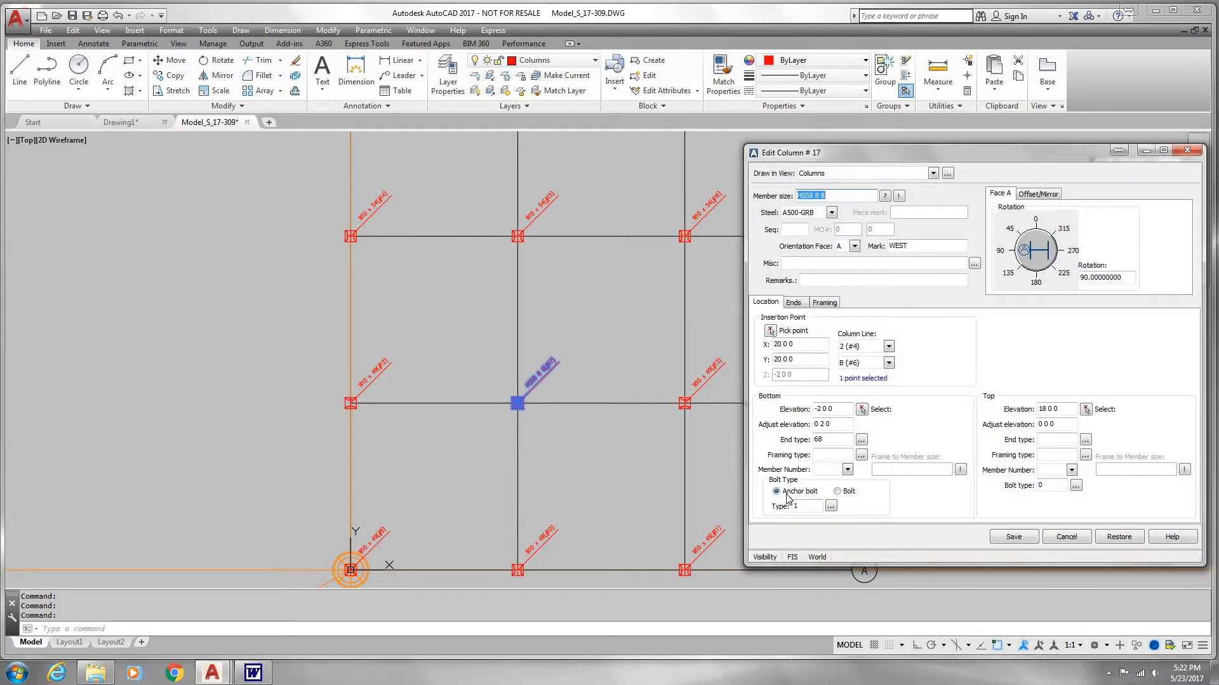
Step: Review the connection setup of anchor bolt type 1 for this column, then save the column and close member editing
left_click(830, 507)
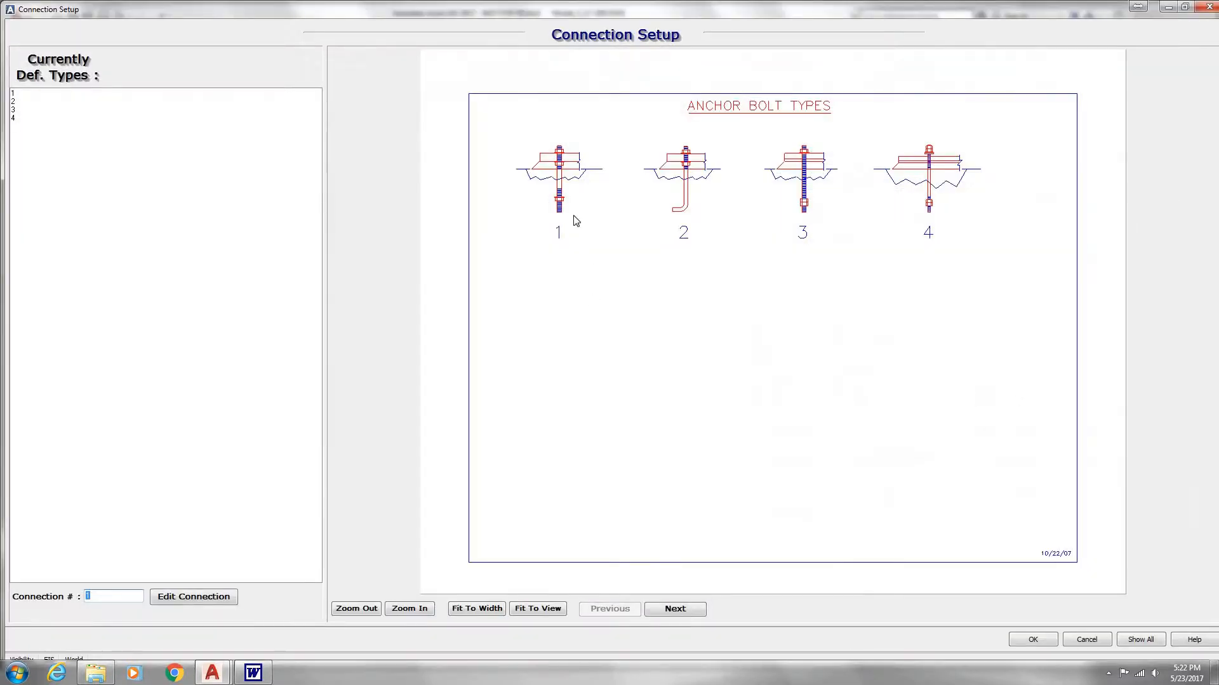
left_click(210, 597)
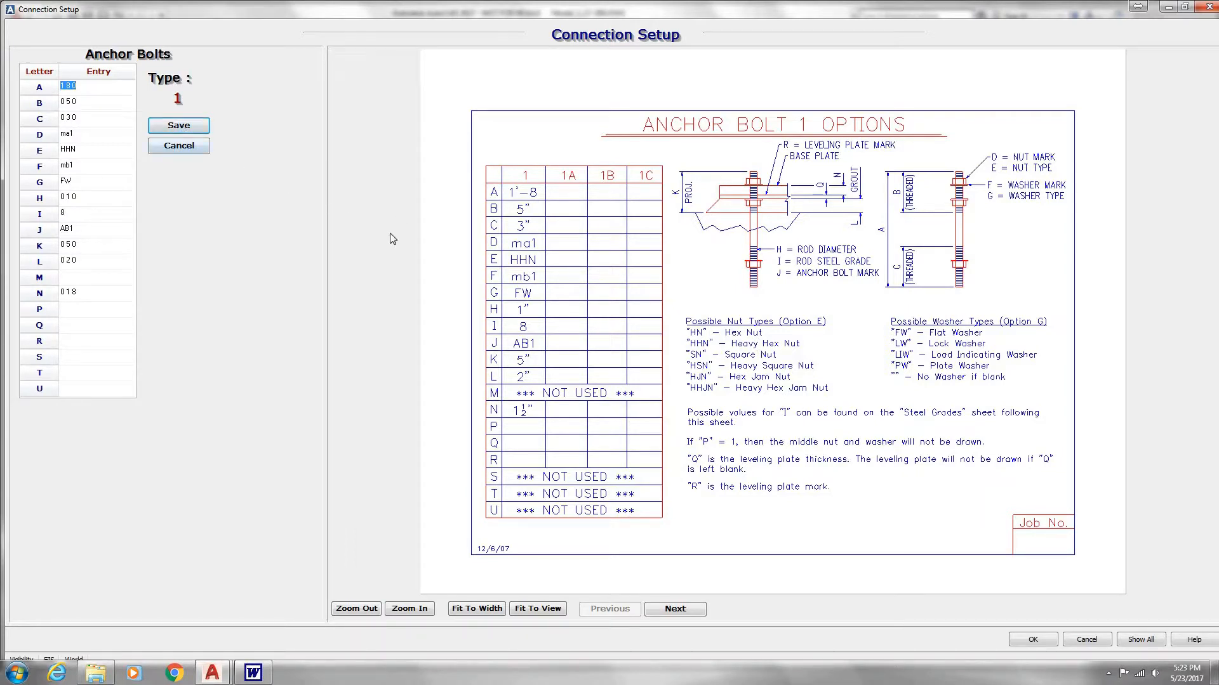
left_click(571, 366)
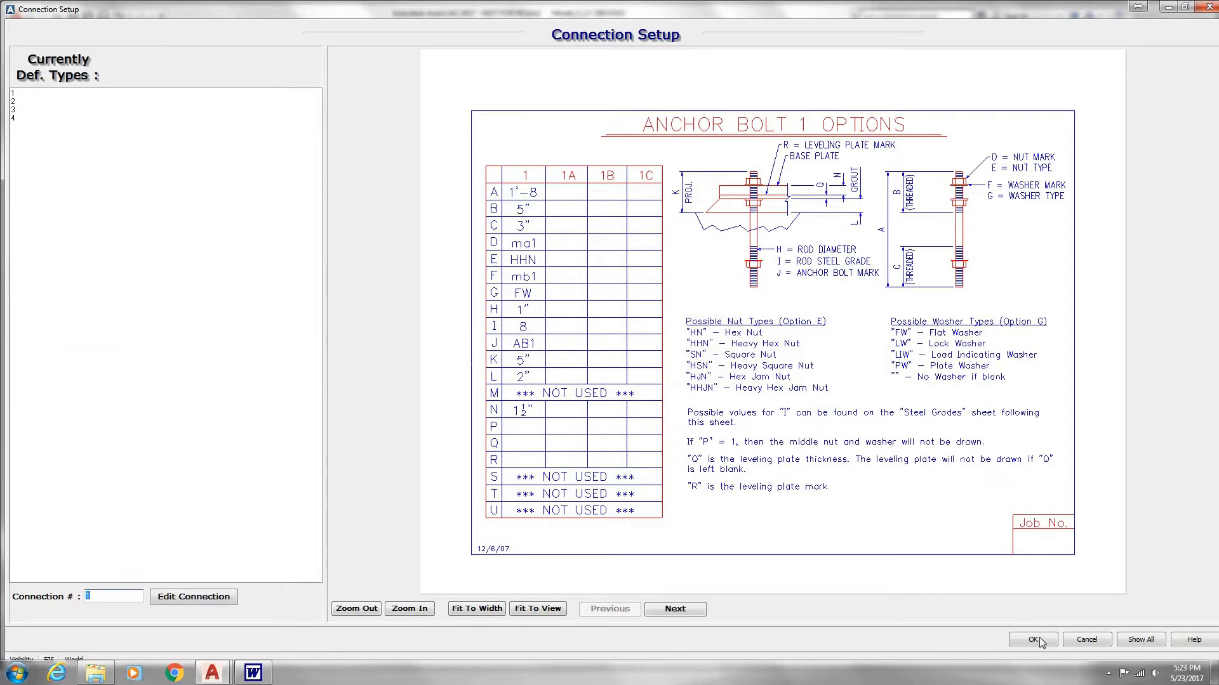
left_click(1033, 639)
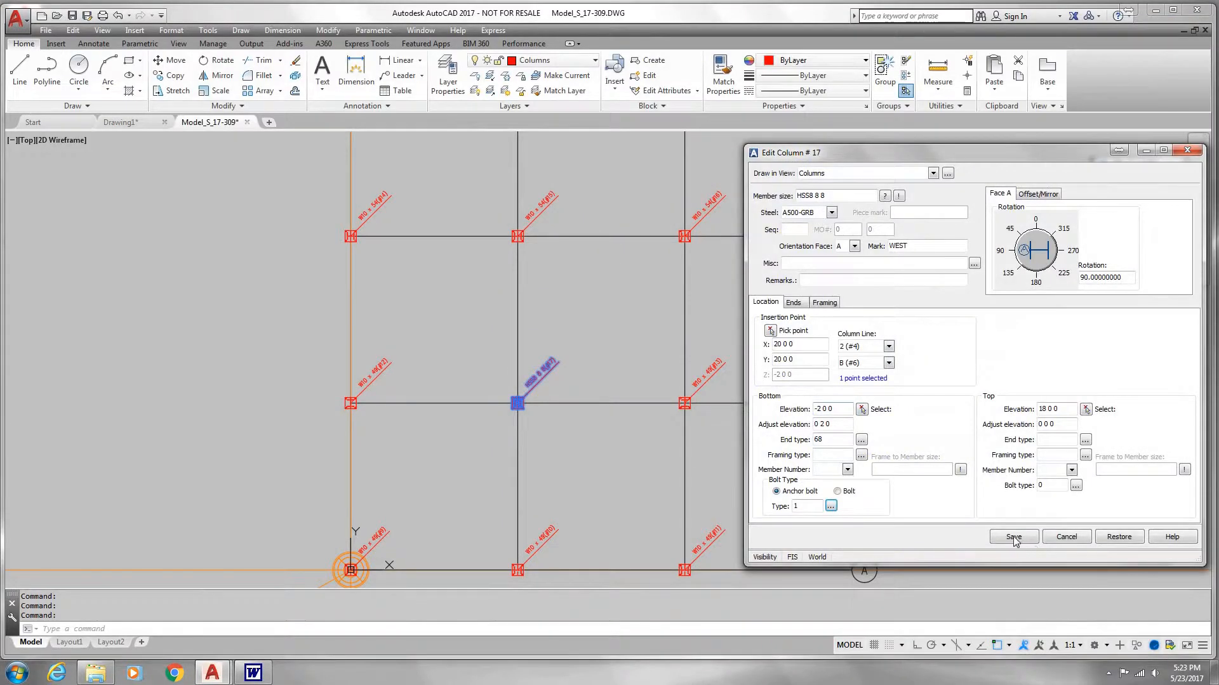
left_click(1013, 537)
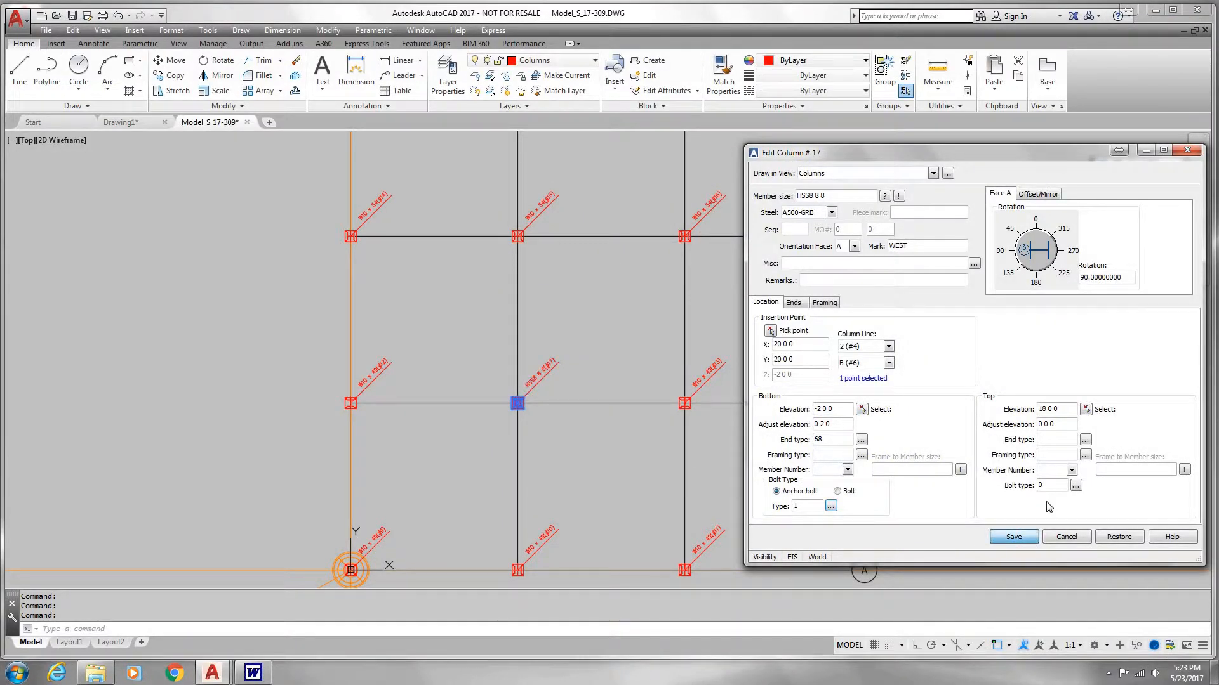
left_click(862, 446)
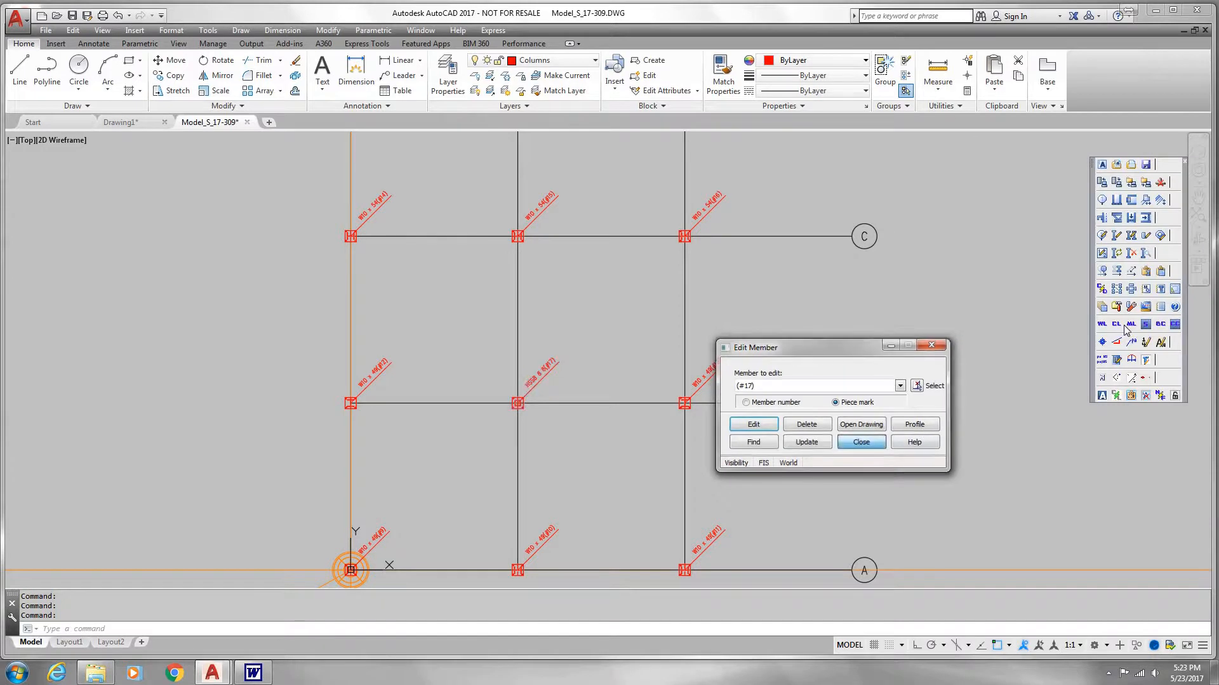
Step: Create an anchor bolt plan of the Columns view at 1/4" = 1'-0" plot scale in imperial units and open the plan drawing
left_click(1119, 291)
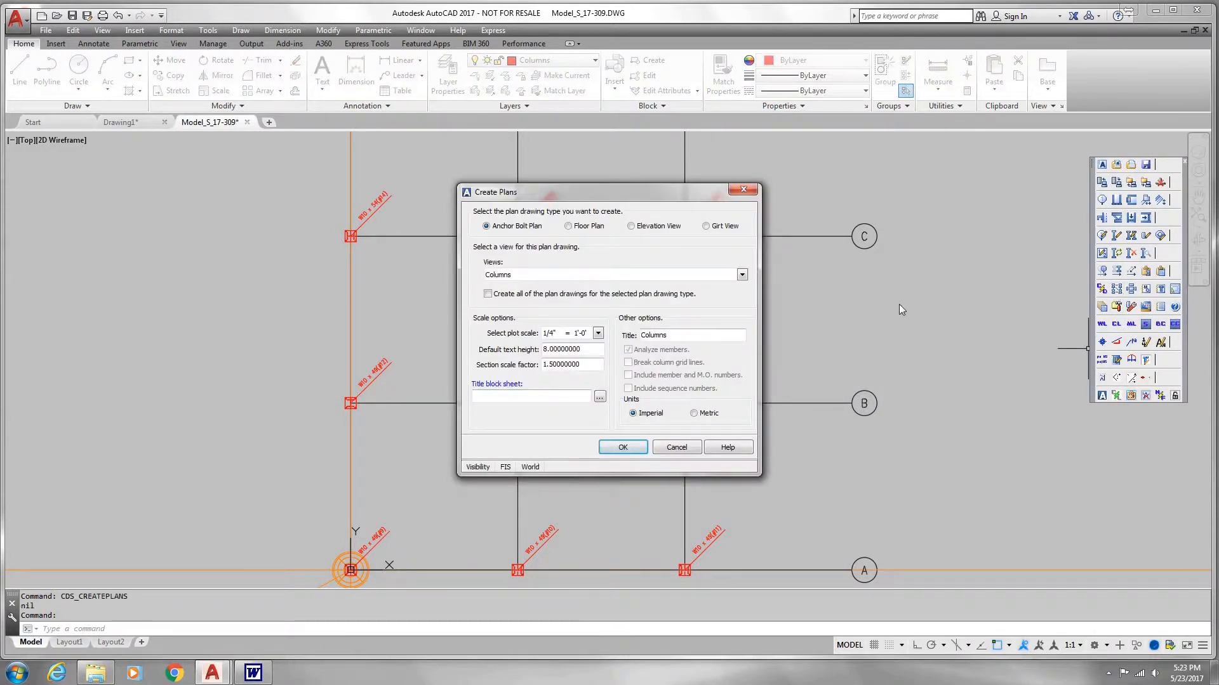
left_click(622, 447)
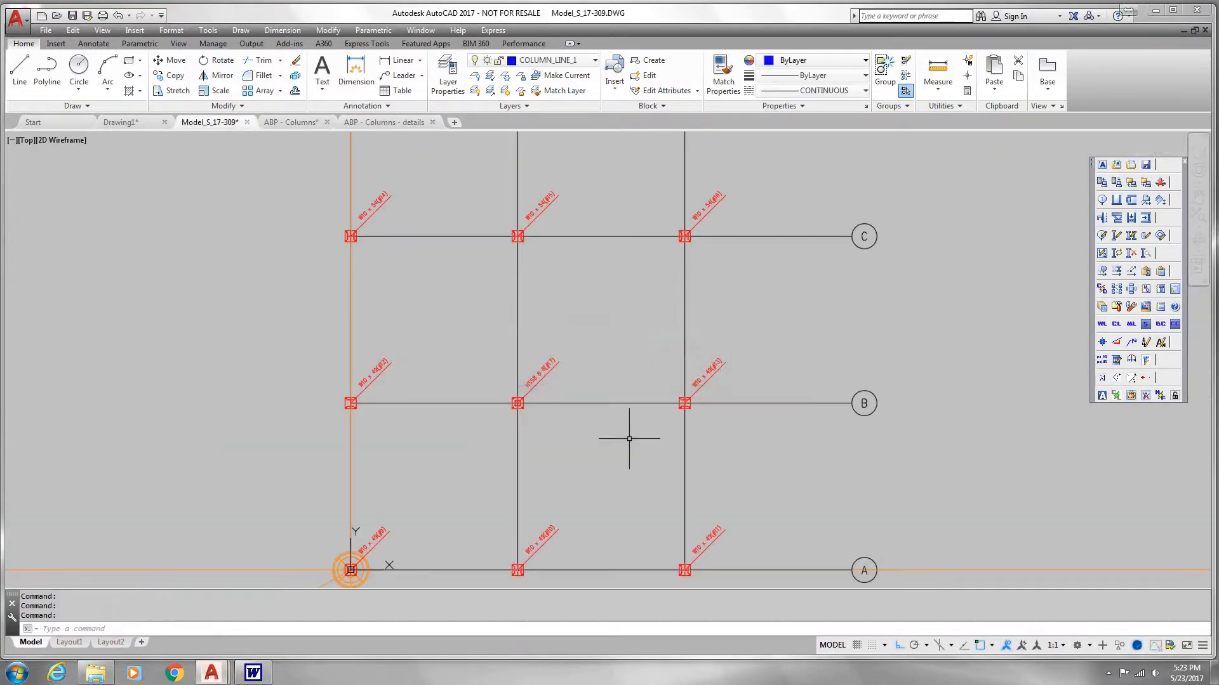
left_click(313, 126)
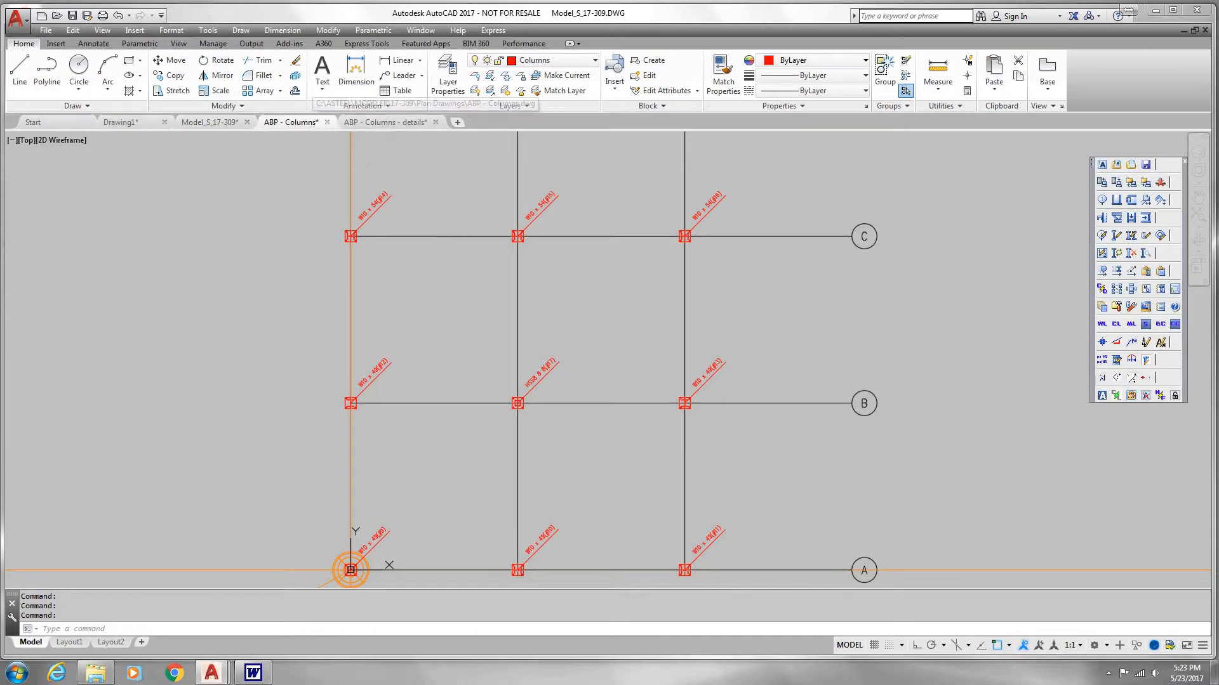
Step: Examine the column labels, base plate dimensions and anchor bolt marks at the grid intersections of the anchor bolt plan
middle_click_drag(428, 278, 607, 285)
scroll(445, 273, "up", 3)
scroll(445, 273, "up", 2)
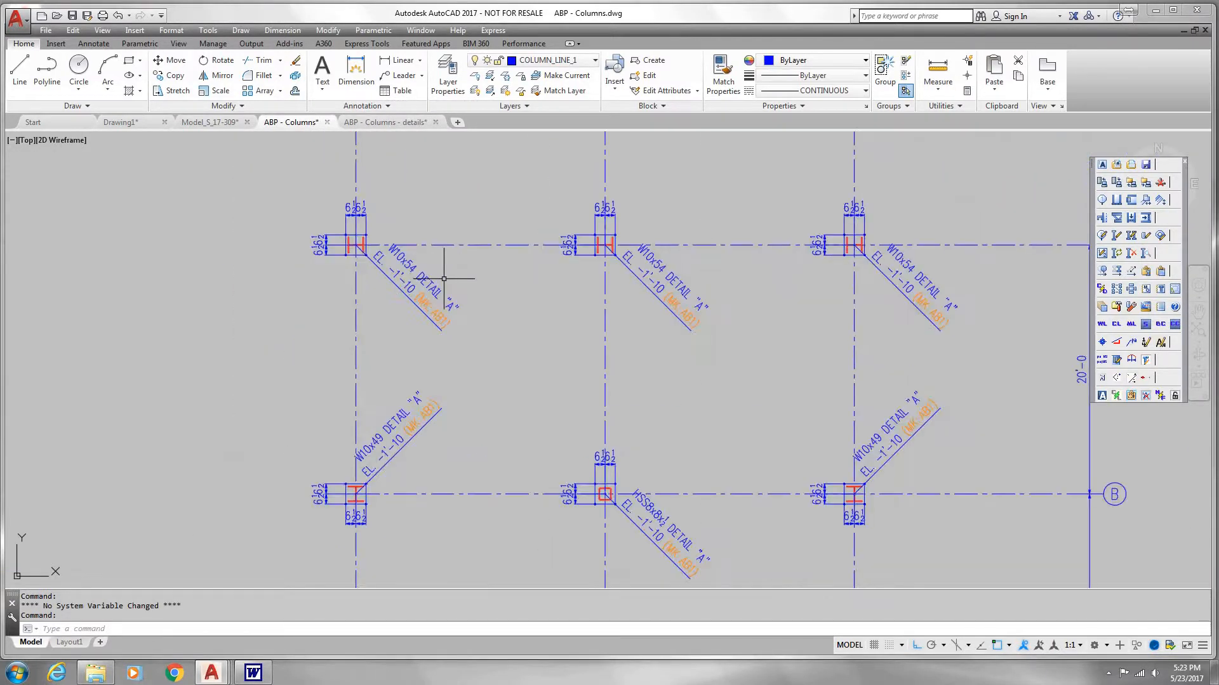
mouse_move(443, 293)
middle_mouse_down()
mouse_move(429, 326)
mouse_move(476, 343)
mouse_move(454, 342)
mouse_move(549, 334)
middle_mouse_up()
scroll(429, 326, "down", 2)
scroll(615, 321, "up", 2)
scroll(468, 308, "up", 3)
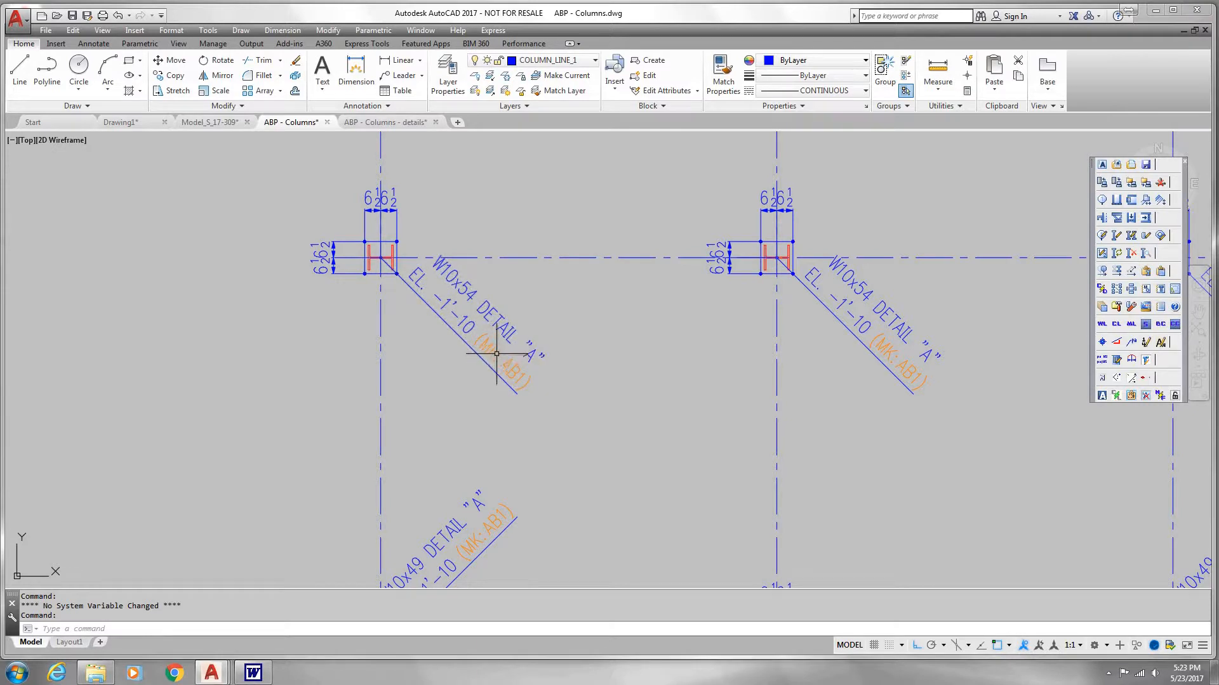
scroll(496, 354, "down", 6)
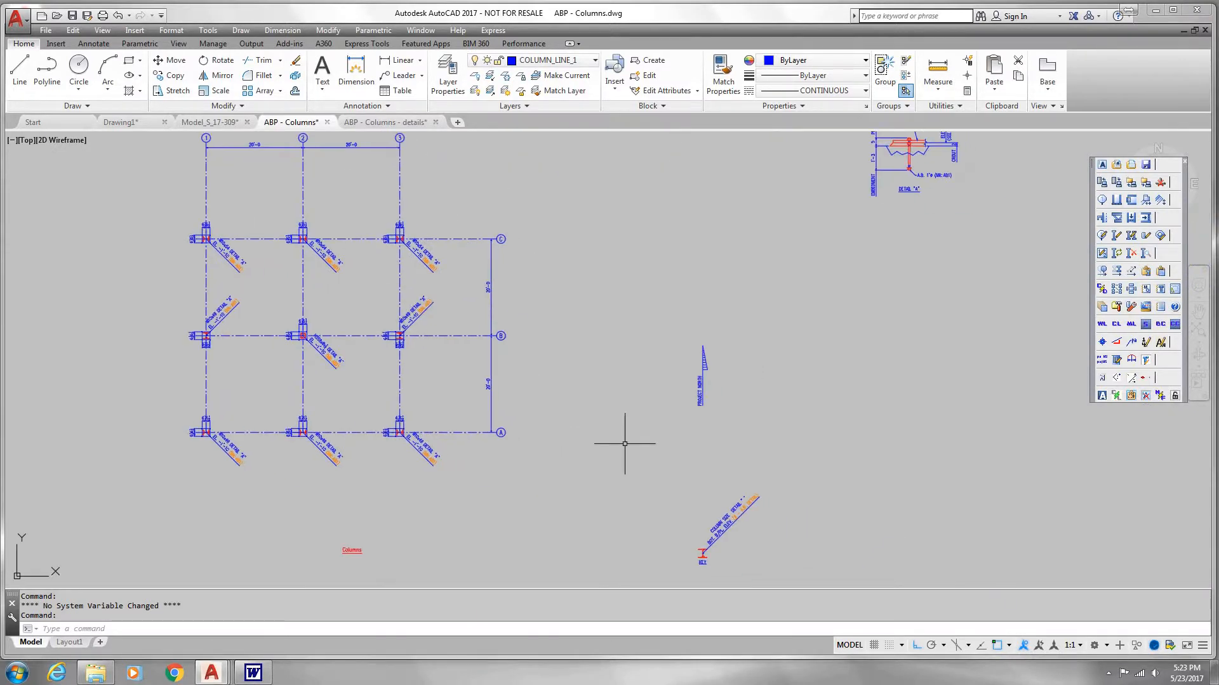
Step: Inspect the plan's key, project north arrow and anchor bolt Detail "A", and view the separate ABP - Columns - details drawing
scroll(724, 539, "up", 5)
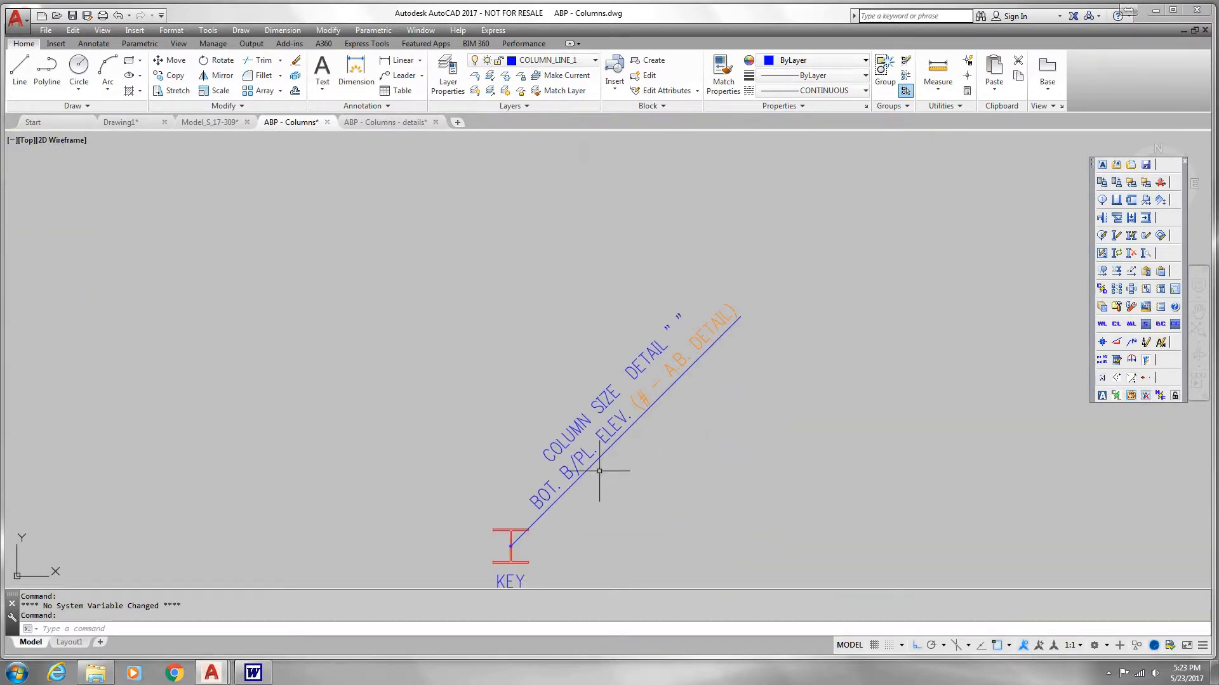
mouse_move(570, 464)
middle_mouse_down()
mouse_move(571, 428)
mouse_move(609, 496)
middle_mouse_up()
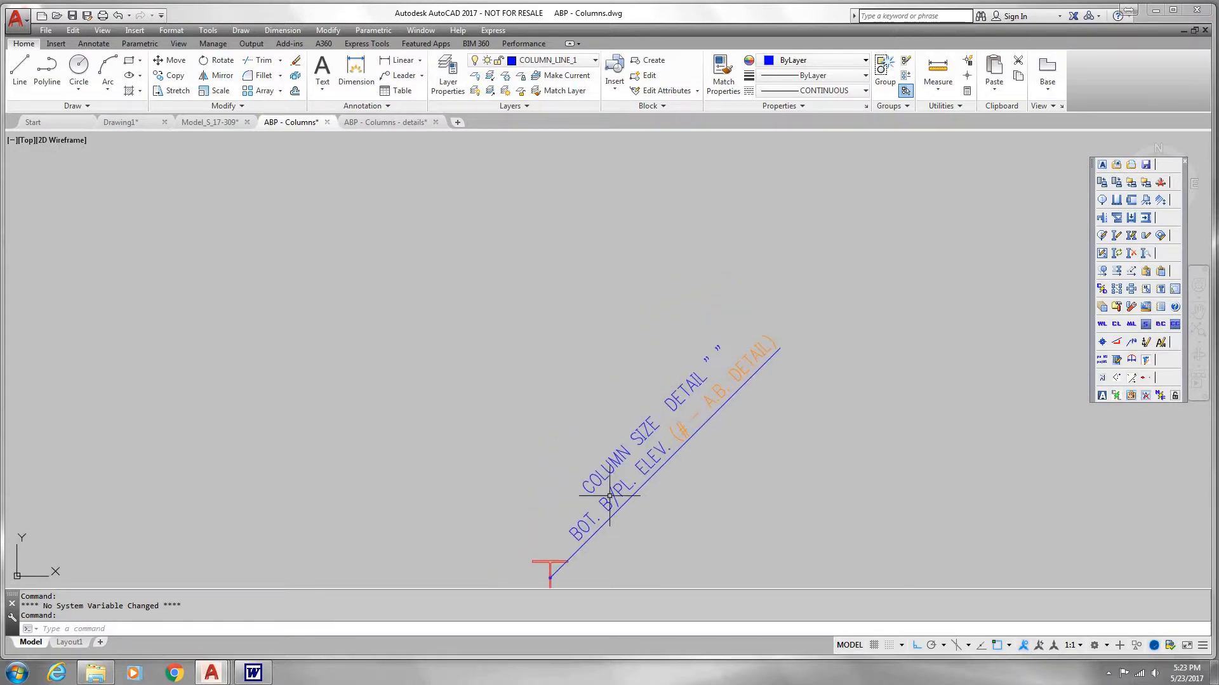
scroll(610, 496, "down", 5)
scroll(563, 427, "up", 4)
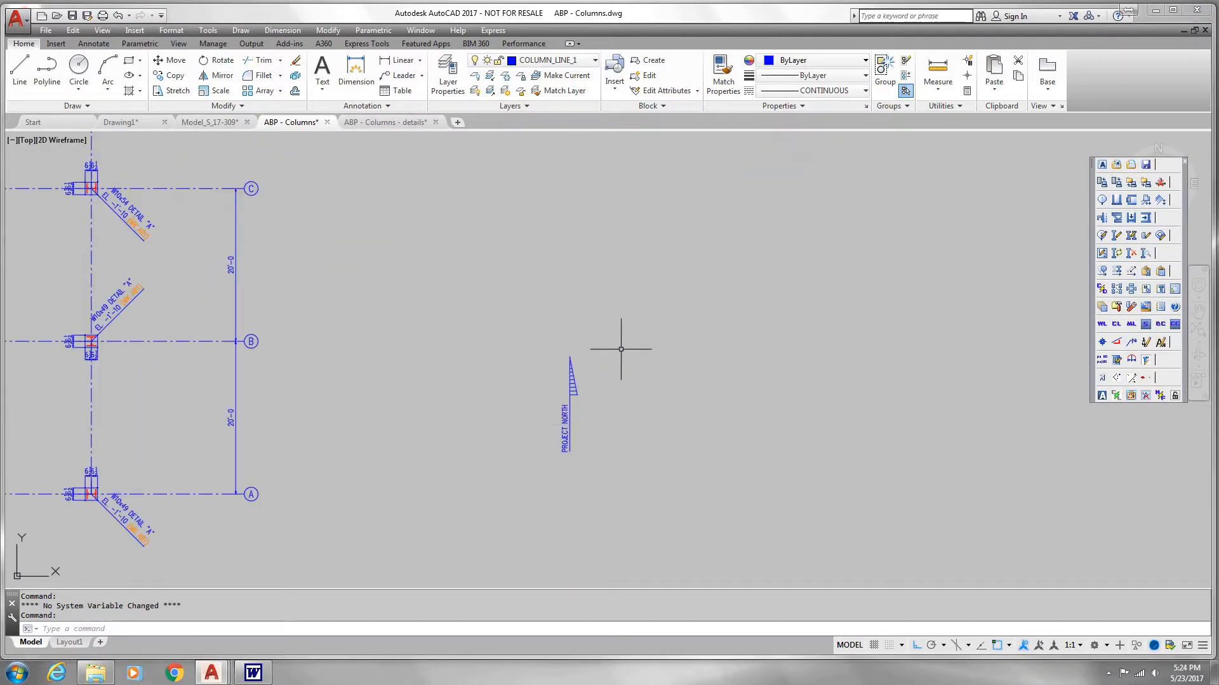
scroll(688, 307, "down", 3)
middle_click_drag(688, 307, 625, 353)
scroll(631, 362, "up", 4)
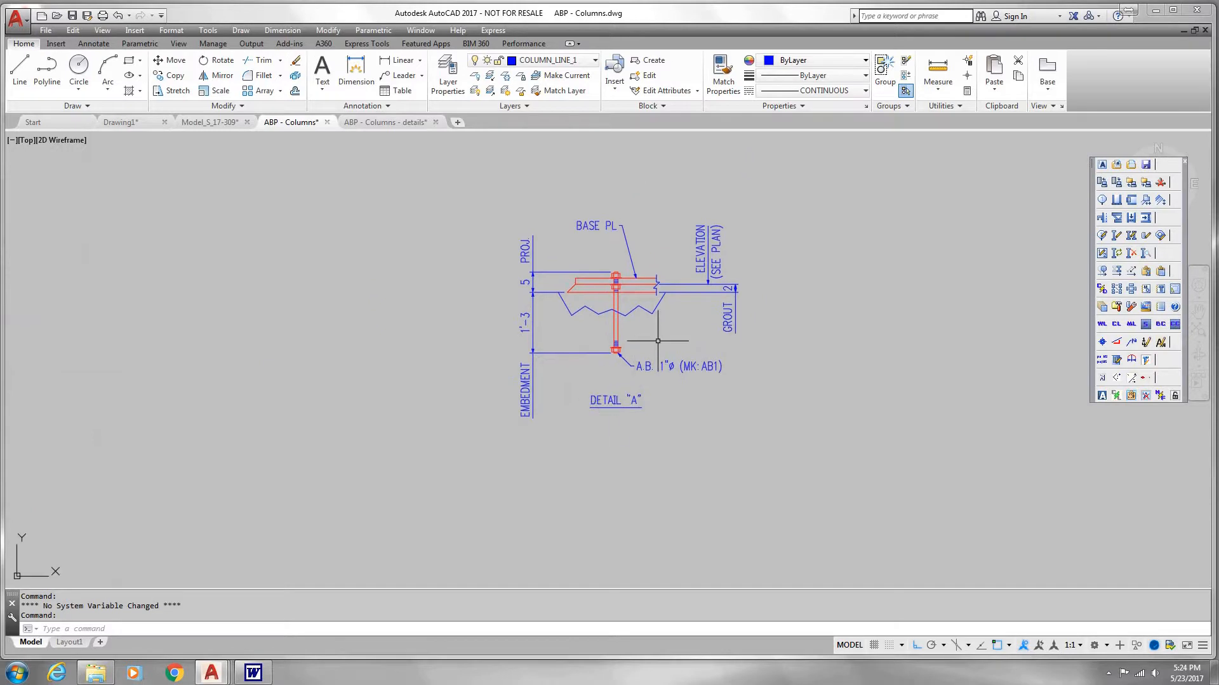
scroll(658, 341, "up", 2)
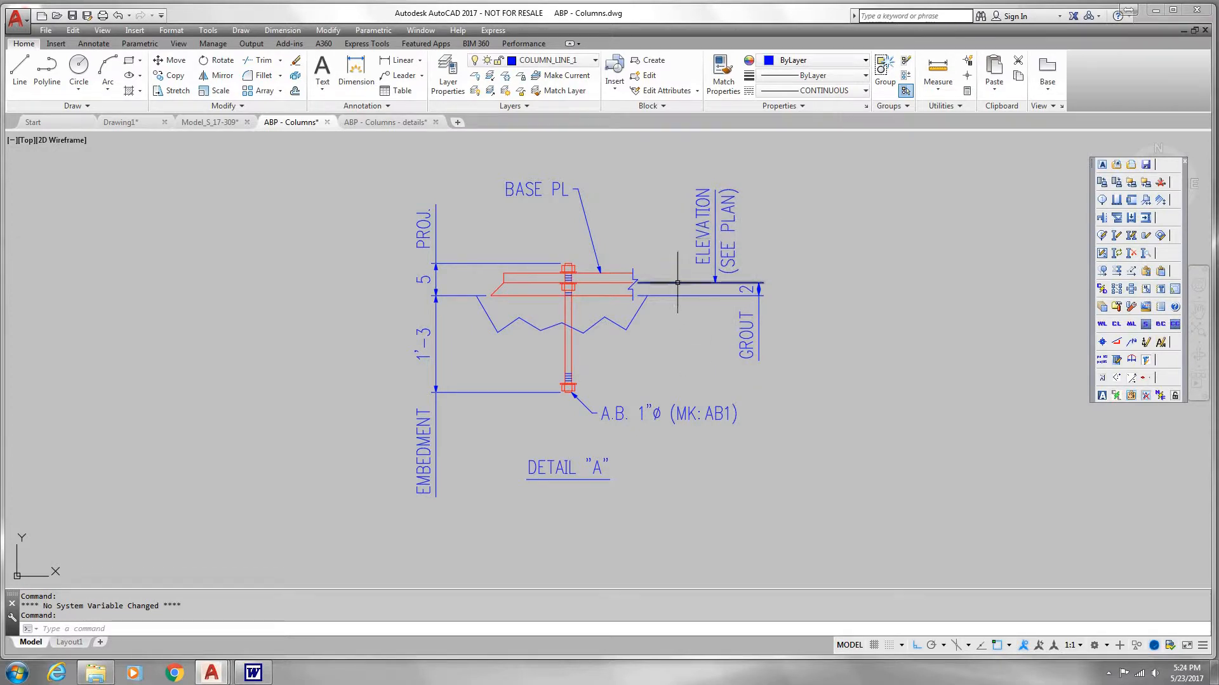
left_click(402, 123)
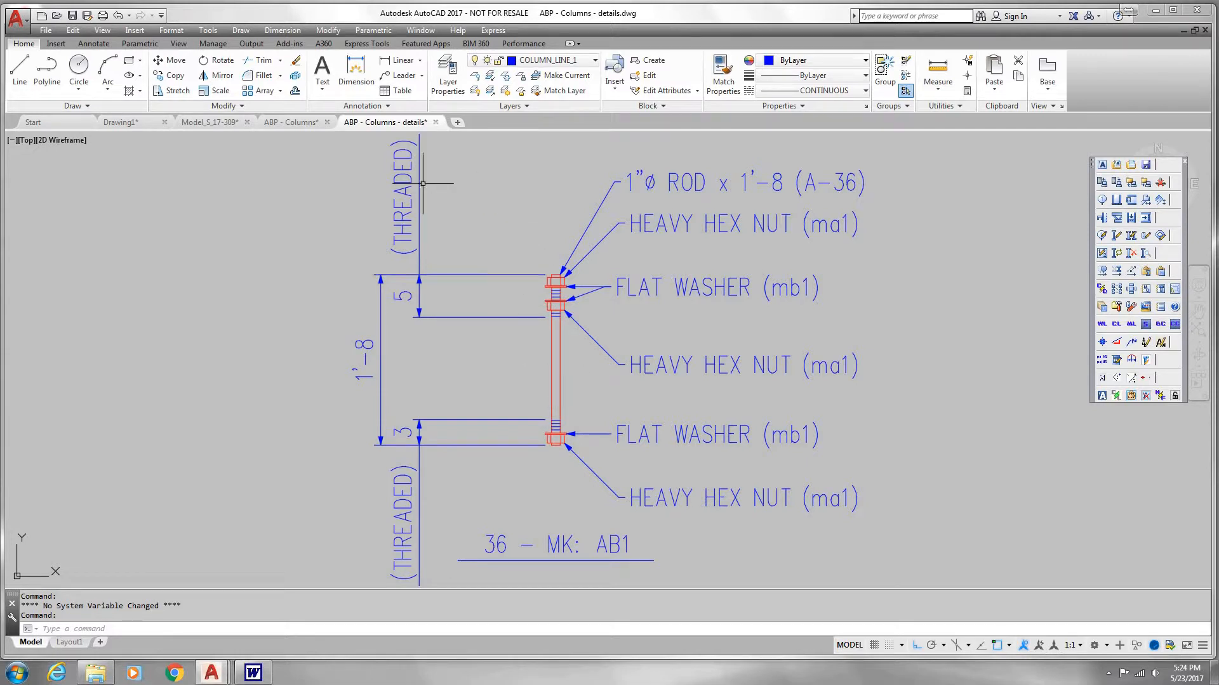
Step: Return to the Model_S_17-309 drawing, turn on the work lines and switch off the solids
left_click(216, 122)
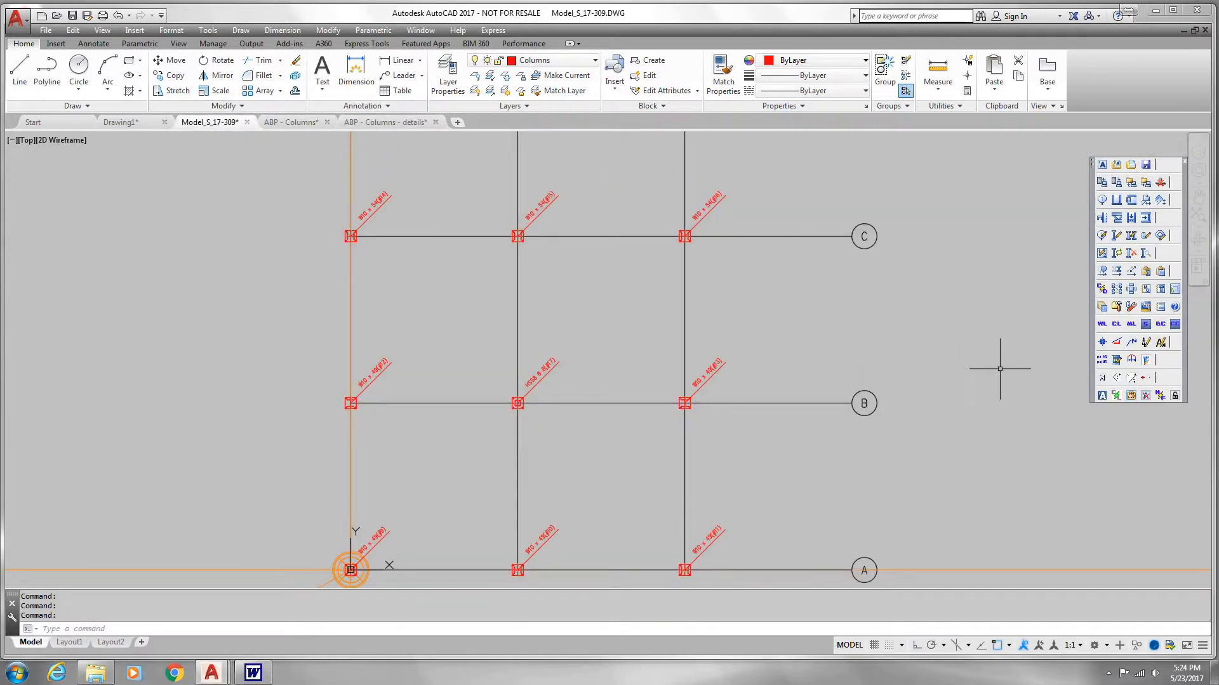
left_click(1103, 326)
left_click(1147, 327)
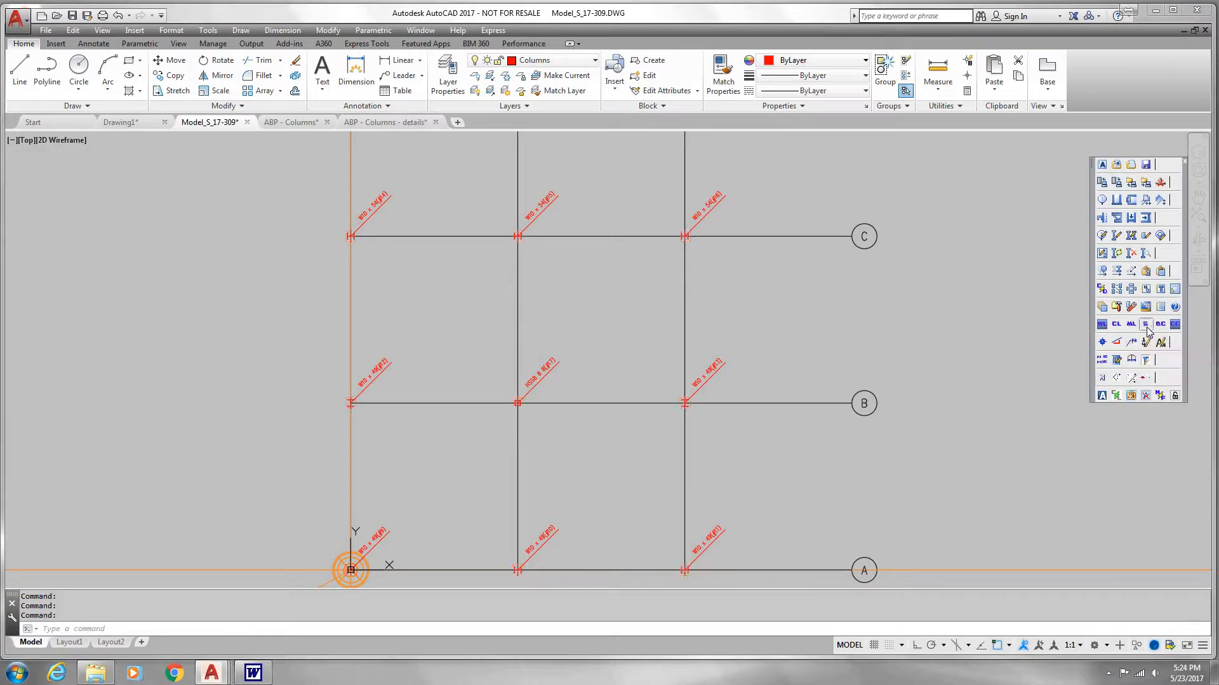
Step: Start placing a beam and add a new model view of the Floors type for it
left_click(1134, 202)
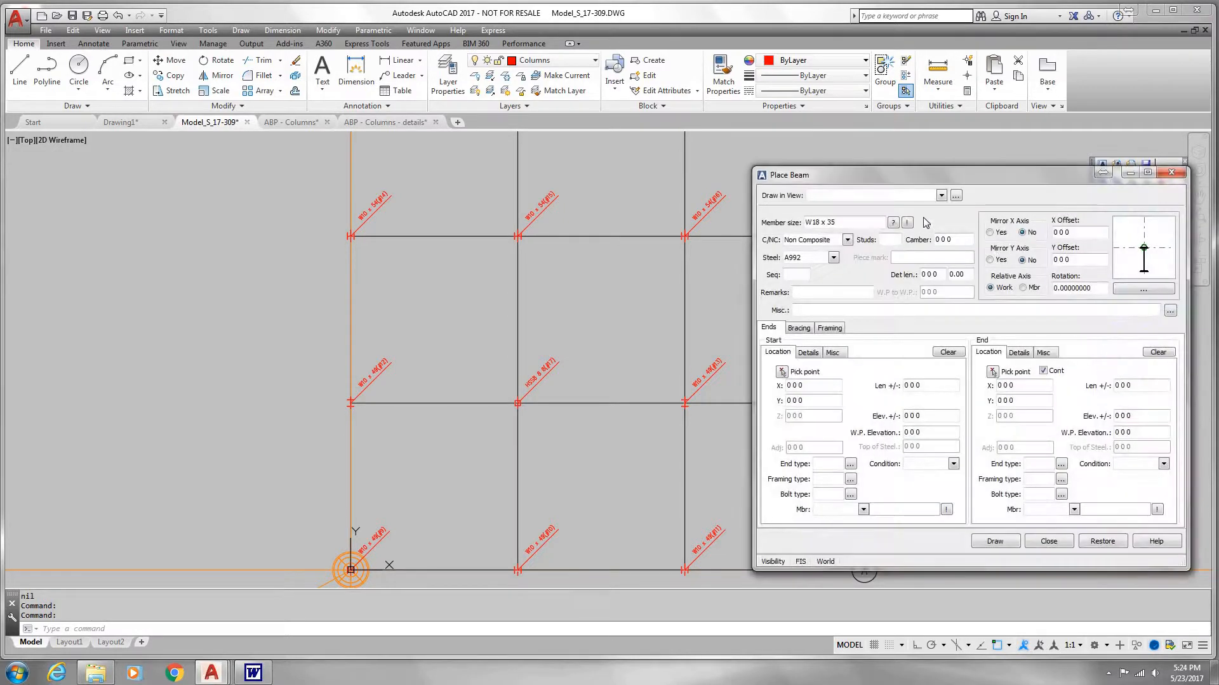
left_click(955, 197)
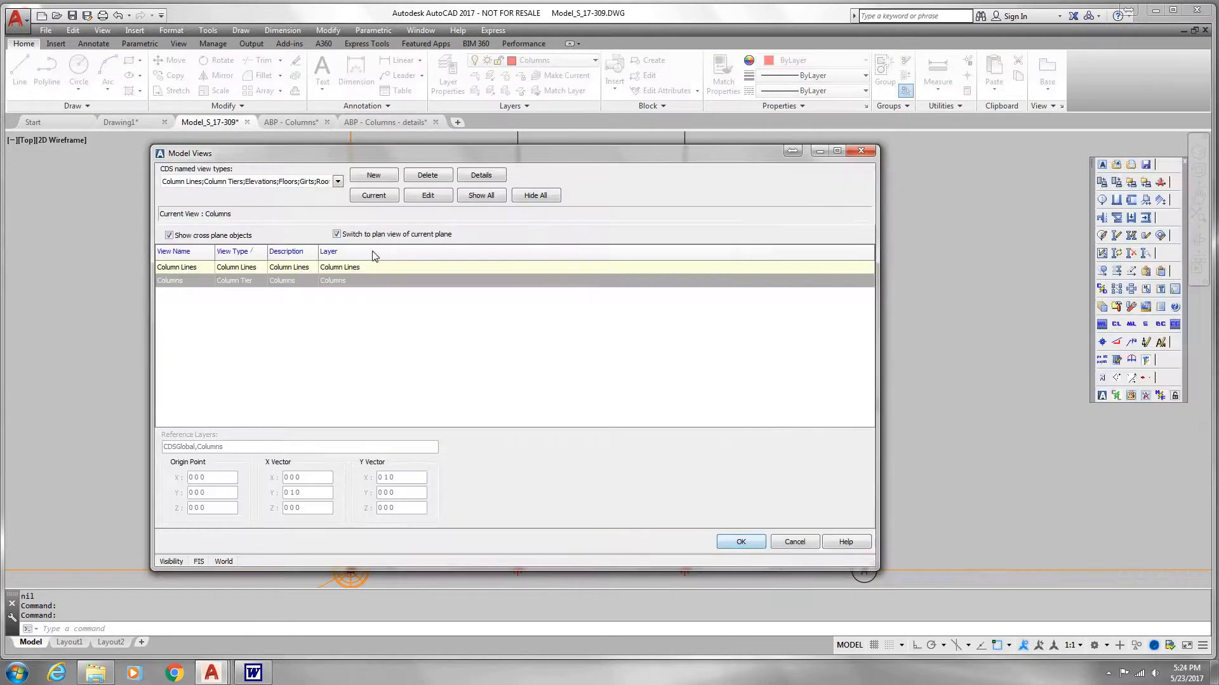
left_click(373, 176)
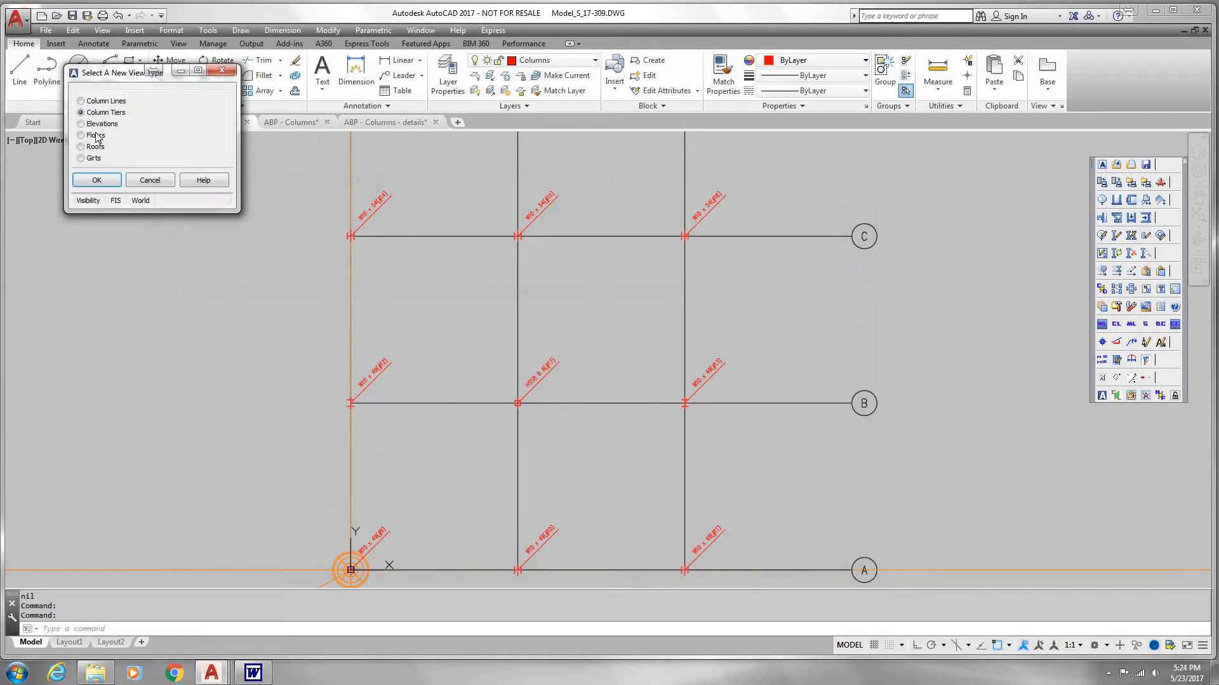
left_click(98, 180)
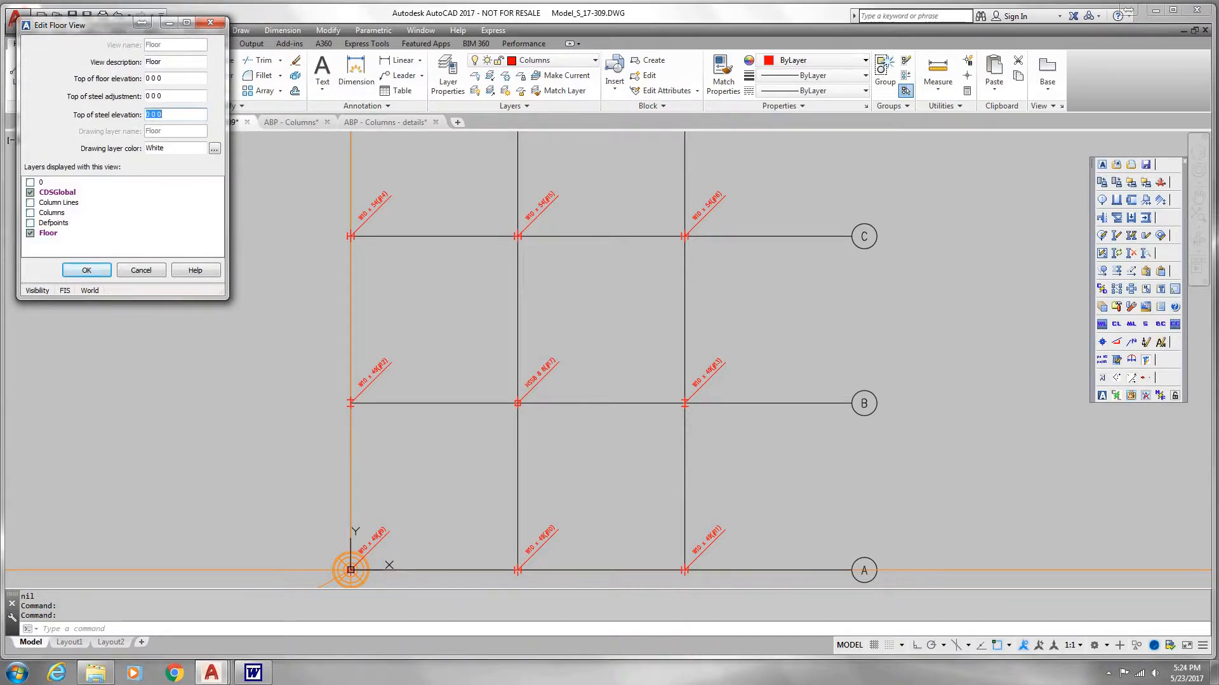
Step: Set the floor view's top of steel elevation to 18 0 0 and its drawing layer color to blue
type("18")
key("Tab")
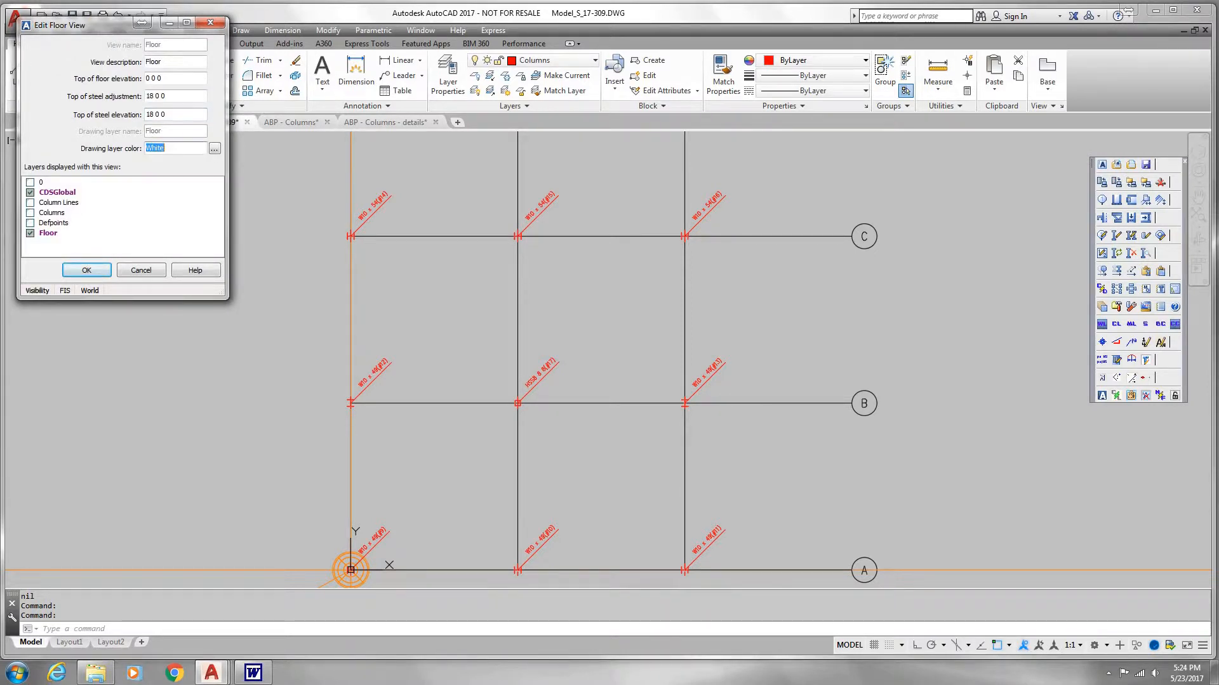
left_click(215, 148)
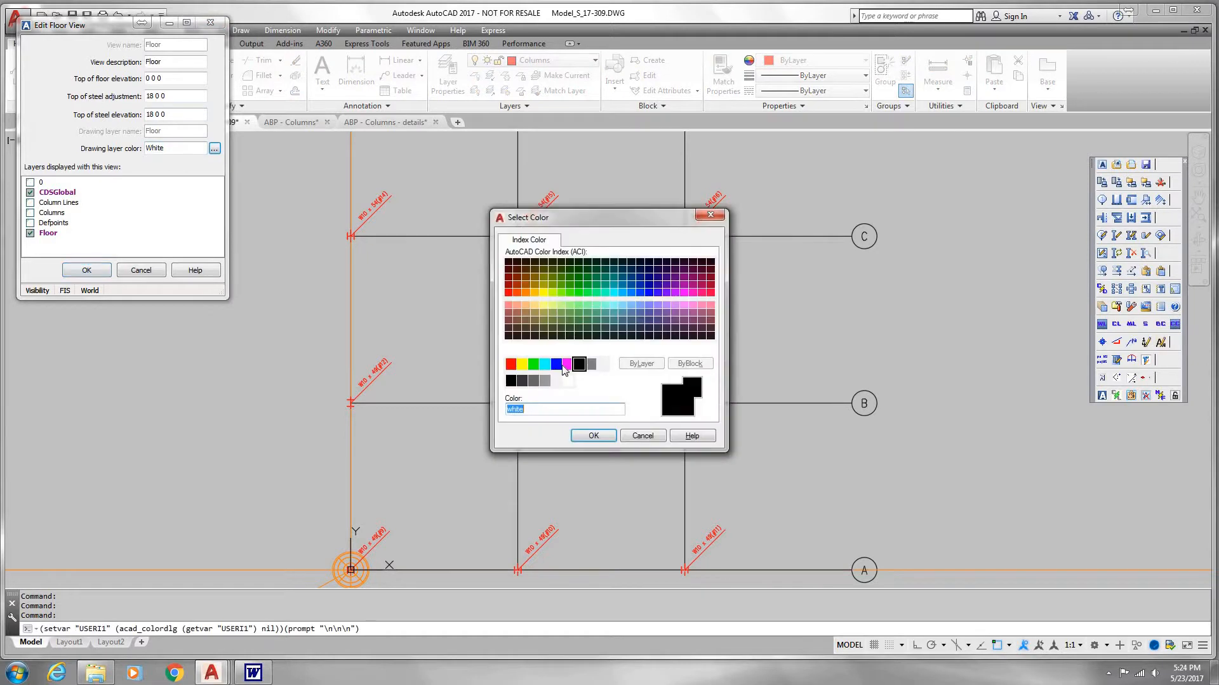
left_click(556, 363)
left_click(599, 436)
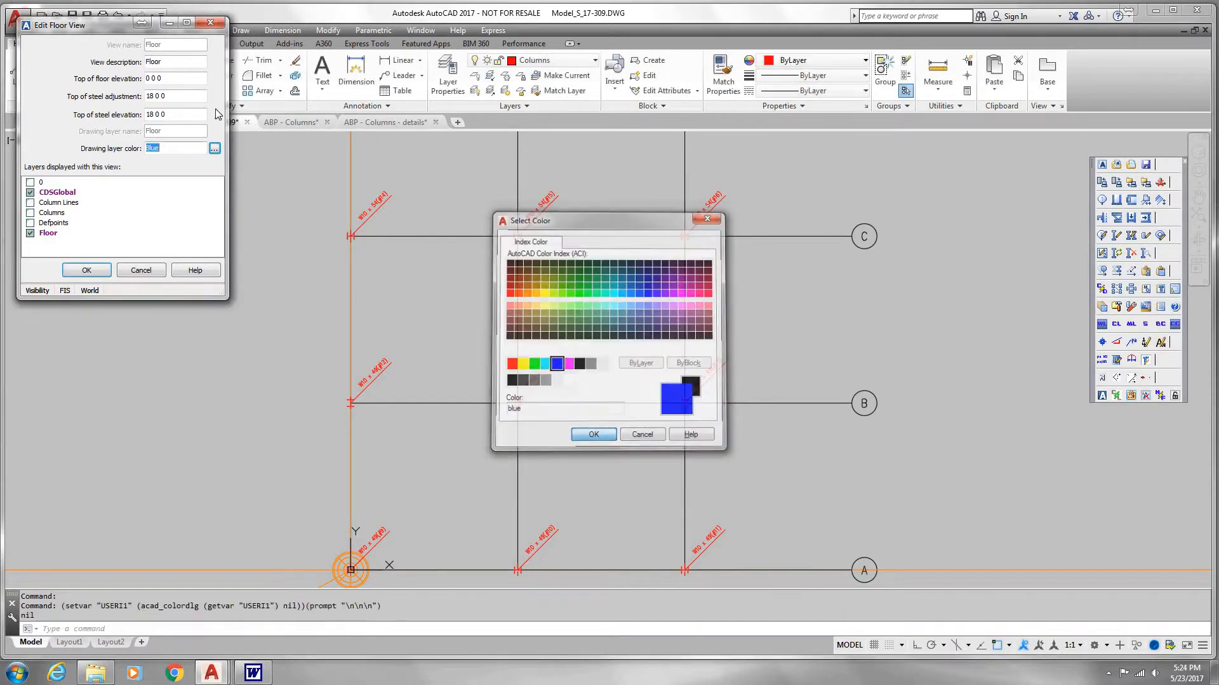
Step: Describe the floor view as 2ND FLOOR, confirm its settings and select it among the model views
key("Tab")
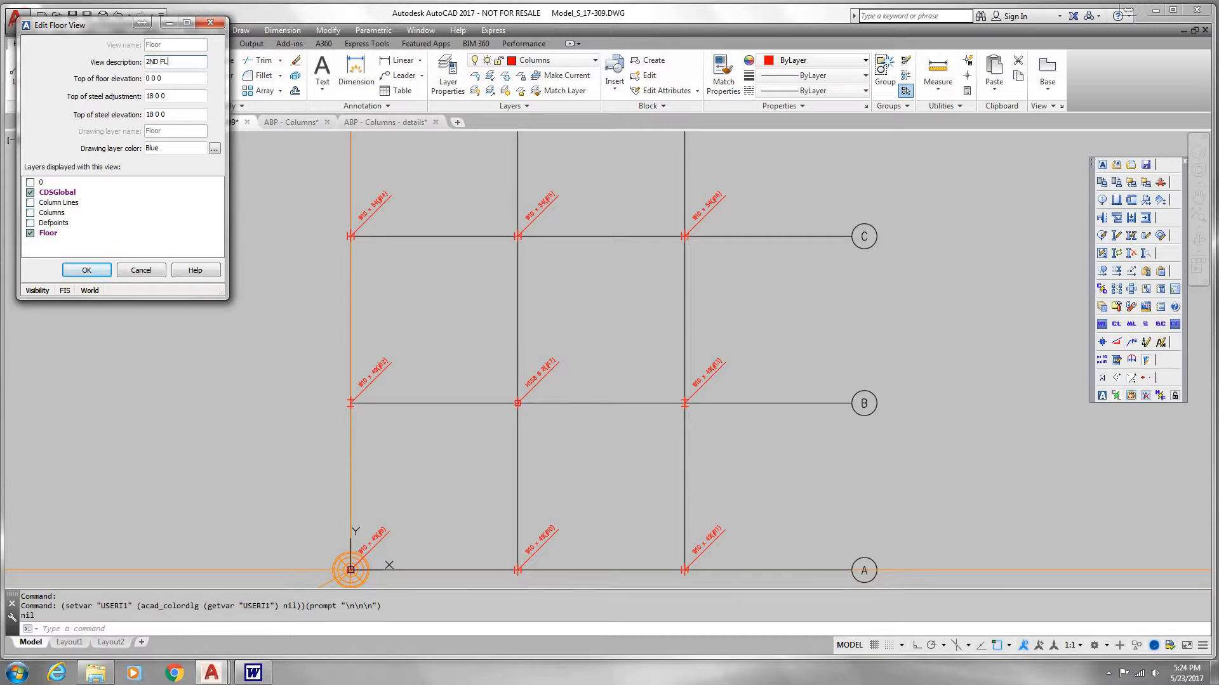
left_click(87, 271)
left_click(367, 295)
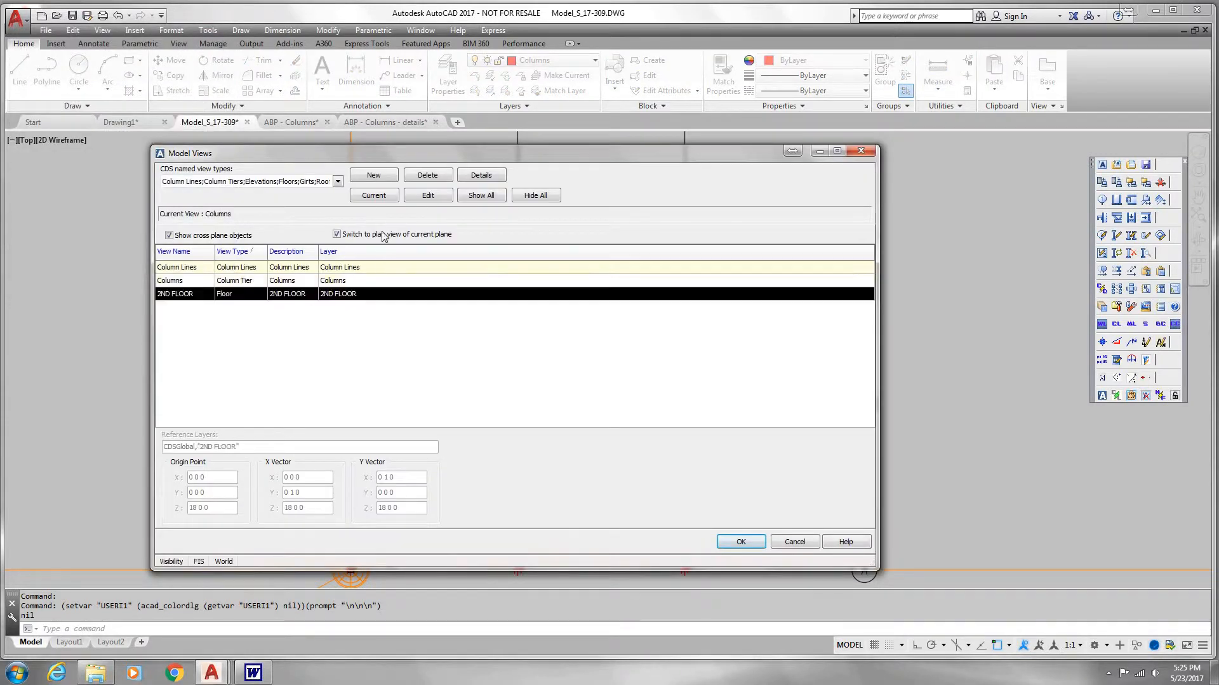
Step: Make the 2ND FLOOR view current for the W18 x 35 beam and start the beam at column A-1
left_click(380, 197)
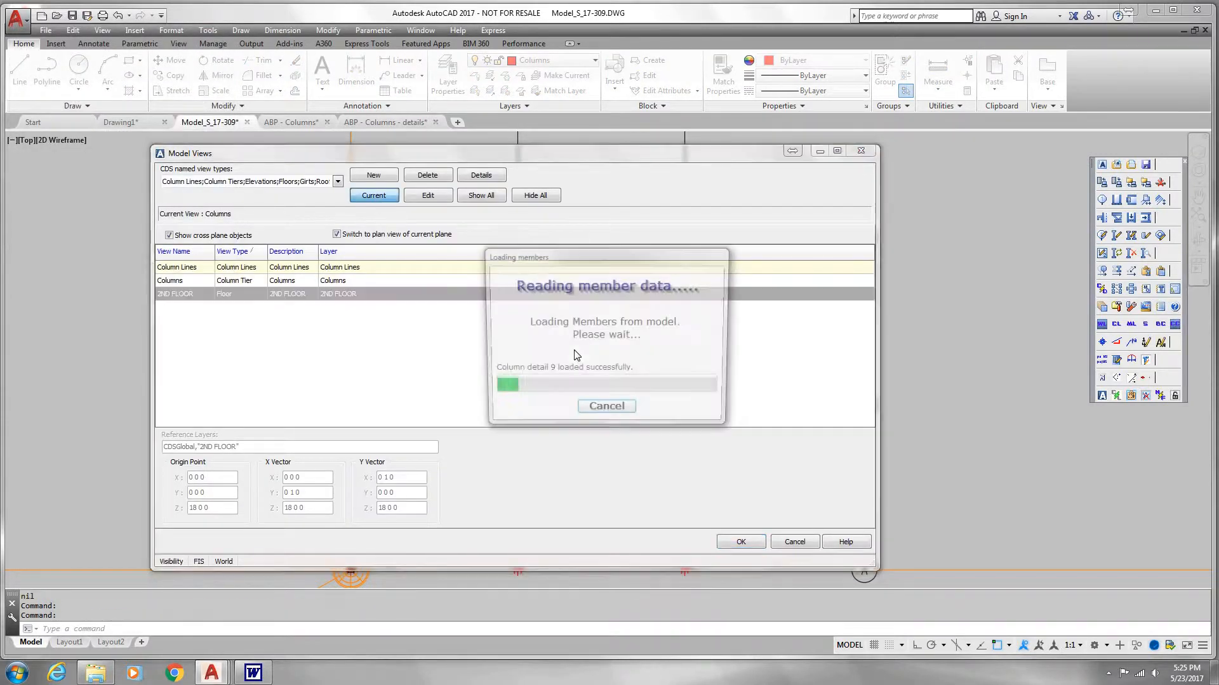
left_click(740, 541)
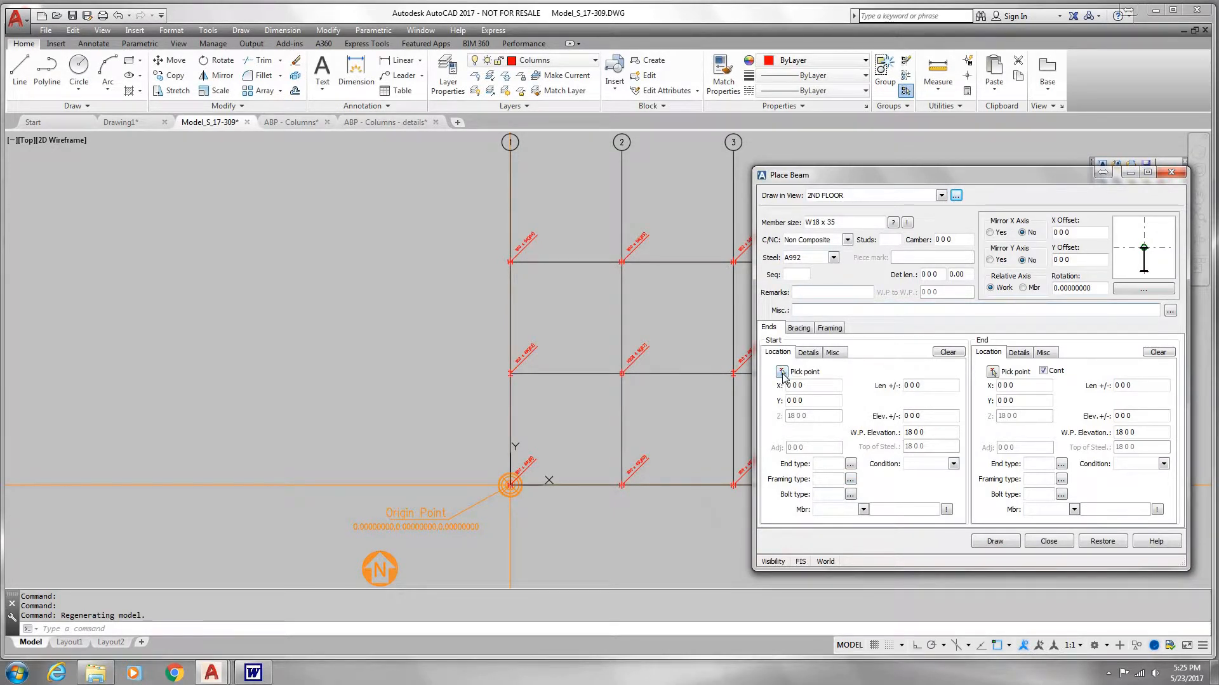
left_click(782, 372)
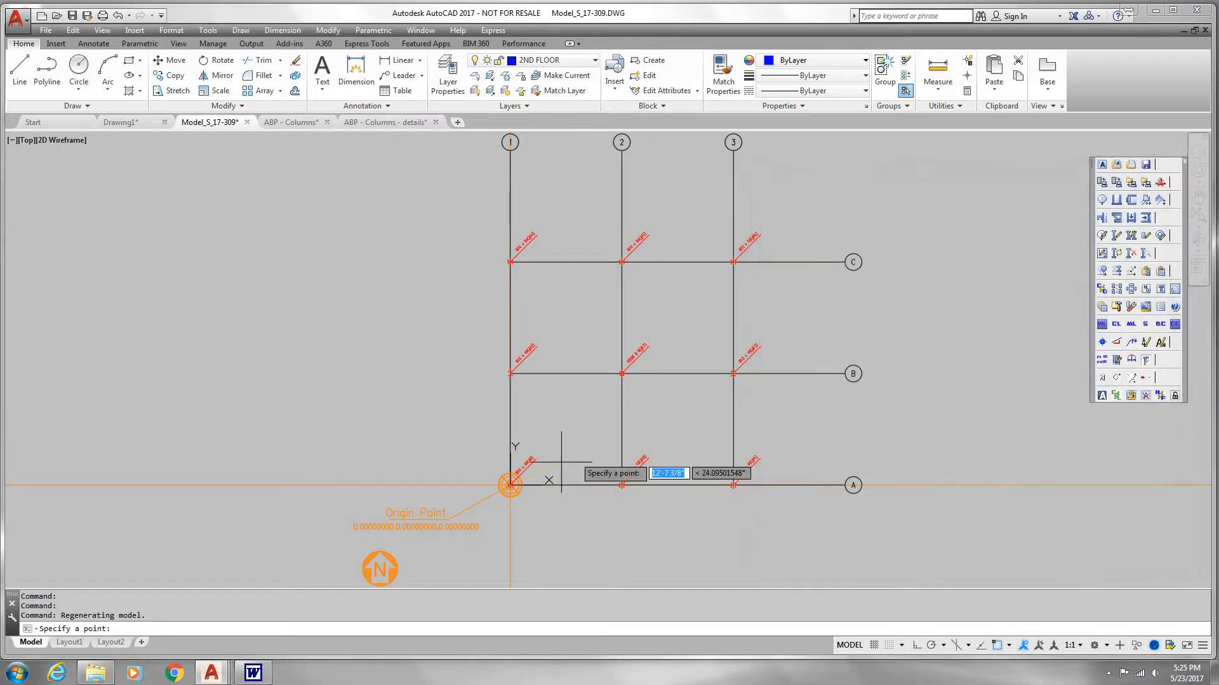
scroll(510, 486, "up", 6)
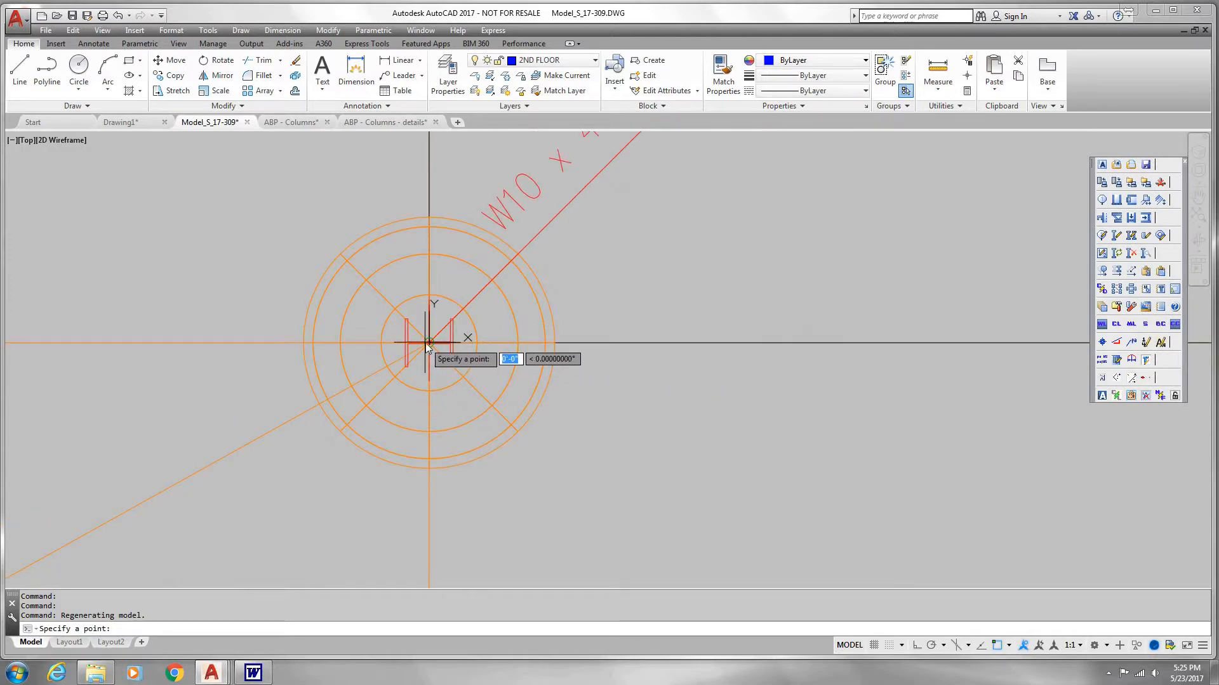
left_click(429, 343)
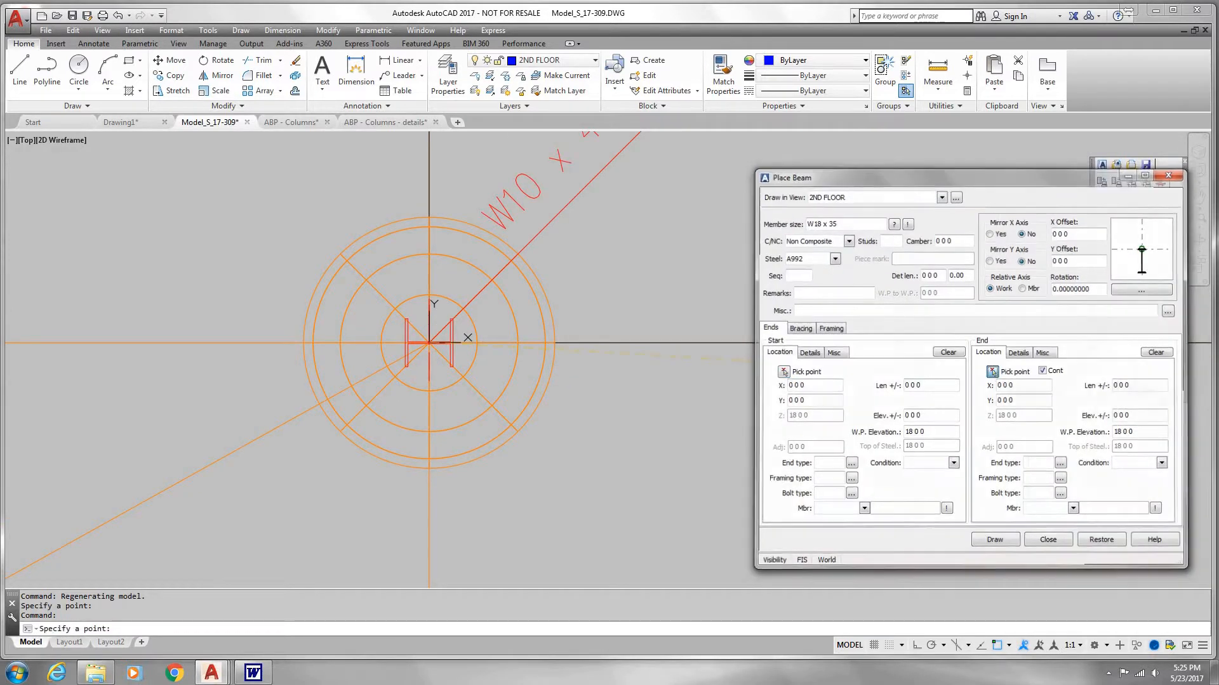
Step: End the W18 x 35 beam at the center of column A-2 on grid line A and draw it
left_click(993, 372)
scroll(992, 372, "down", 4)
middle_click_drag(993, 372, 447, 372)
scroll(564, 359, "up", 10)
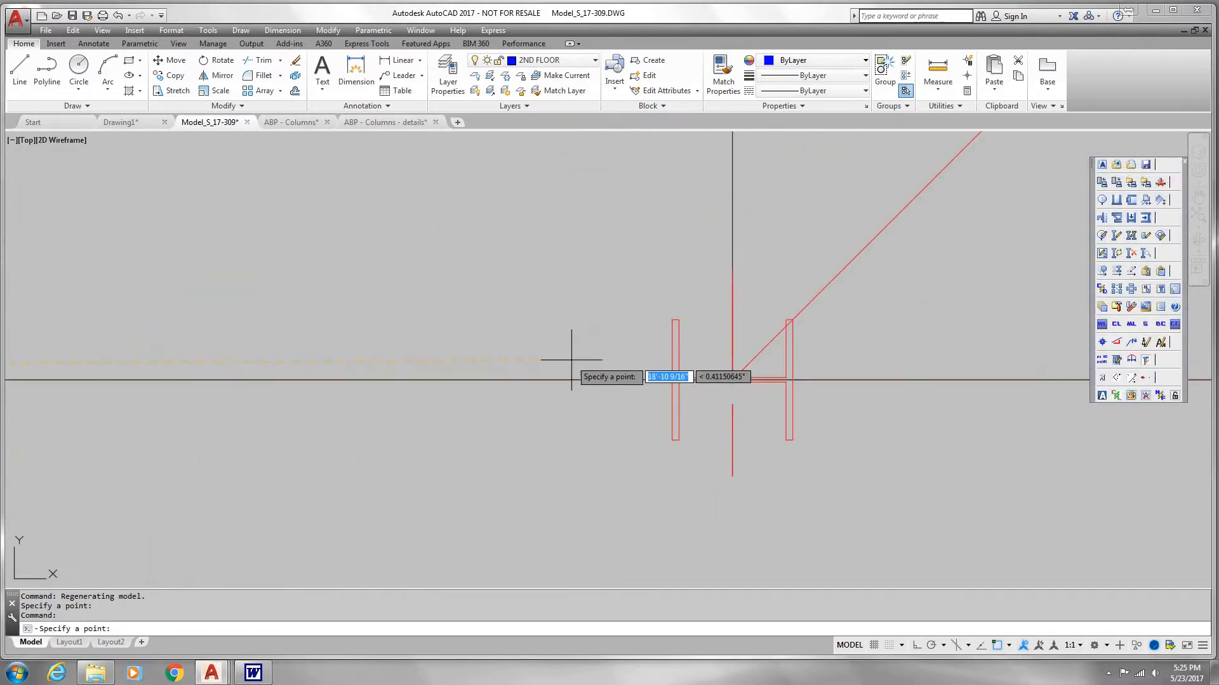
scroll(731, 382, "up", 8)
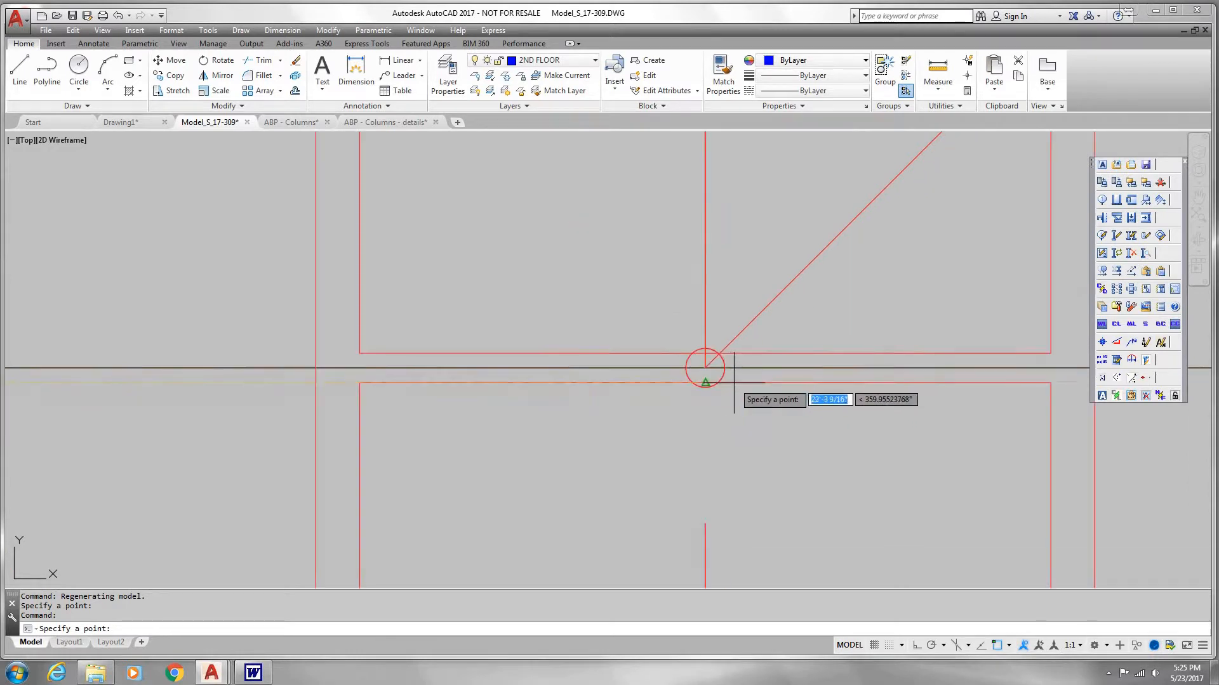
left_click(704, 368)
left_click(992, 541)
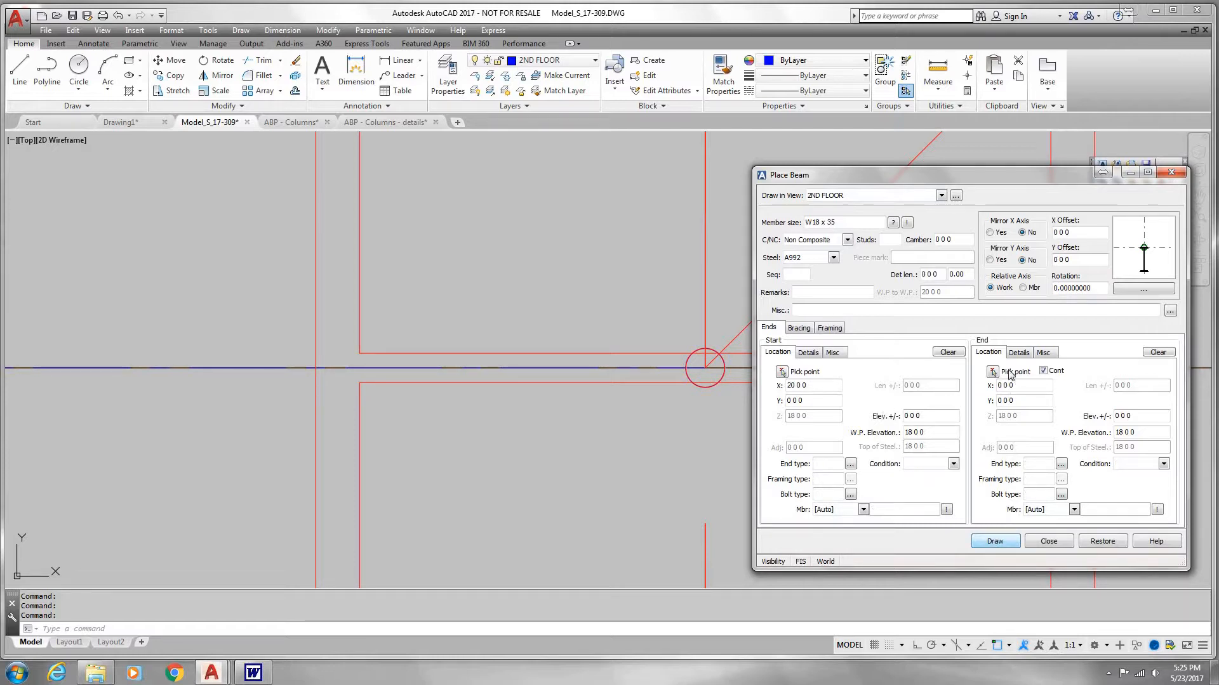
Step: Draw a continuing W18 x 35 beam from column A-2 to the center of column A-3 and finish placing beams
left_click(993, 372)
scroll(856, 421, "down", 2)
scroll(857, 426, "down", 4)
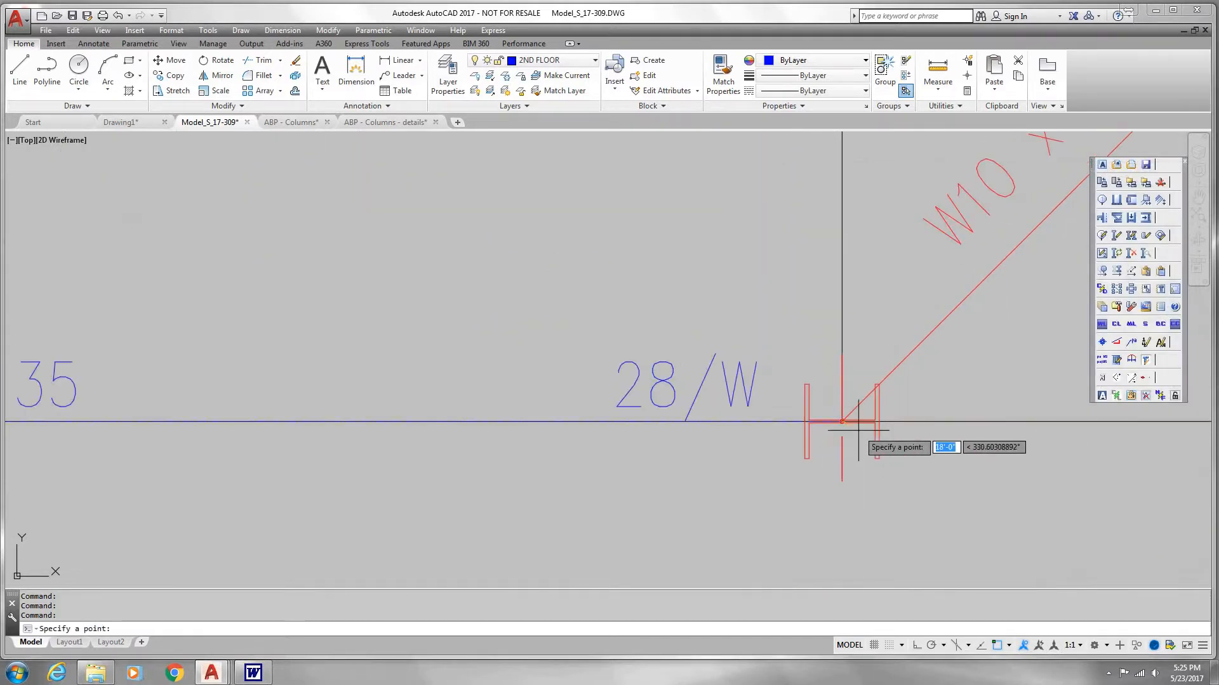
middle_click_drag(858, 430, 662, 369)
scroll(661, 370, "down", 2)
mouse_move(843, 388)
middle_mouse_down()
mouse_move(532, 384)
mouse_move(603, 406)
mouse_move(736, 402)
middle_mouse_up()
scroll(730, 405, "down", 2)
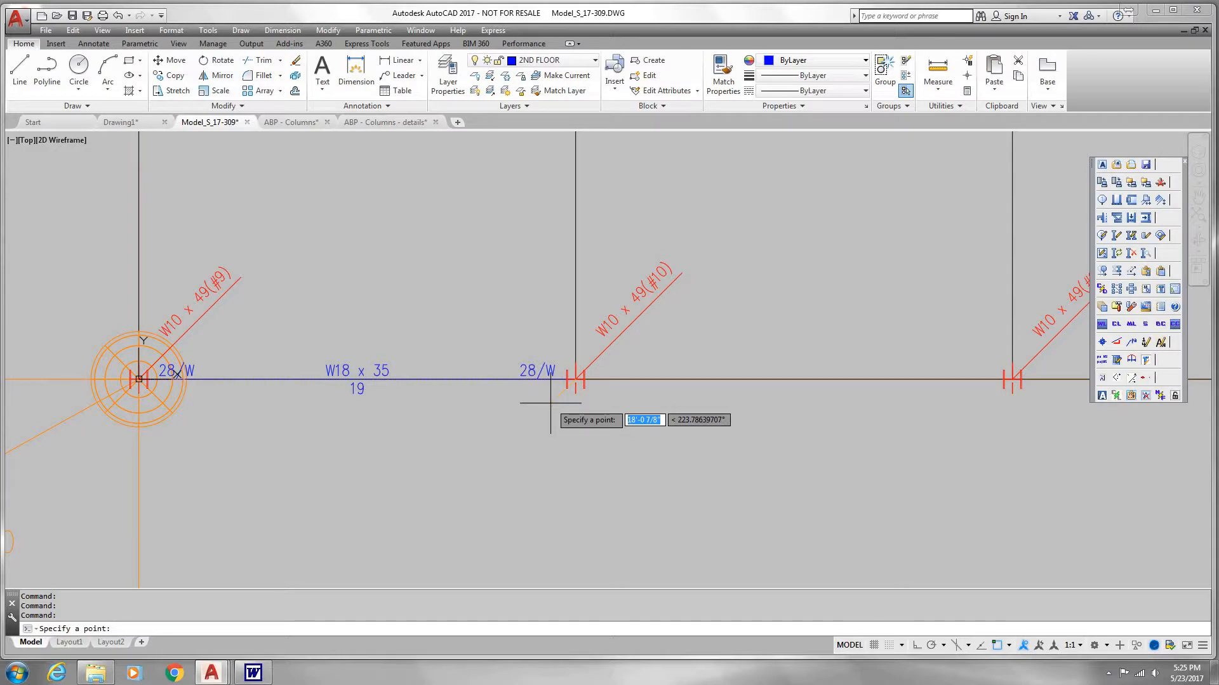
scroll(1003, 390, "up", 8)
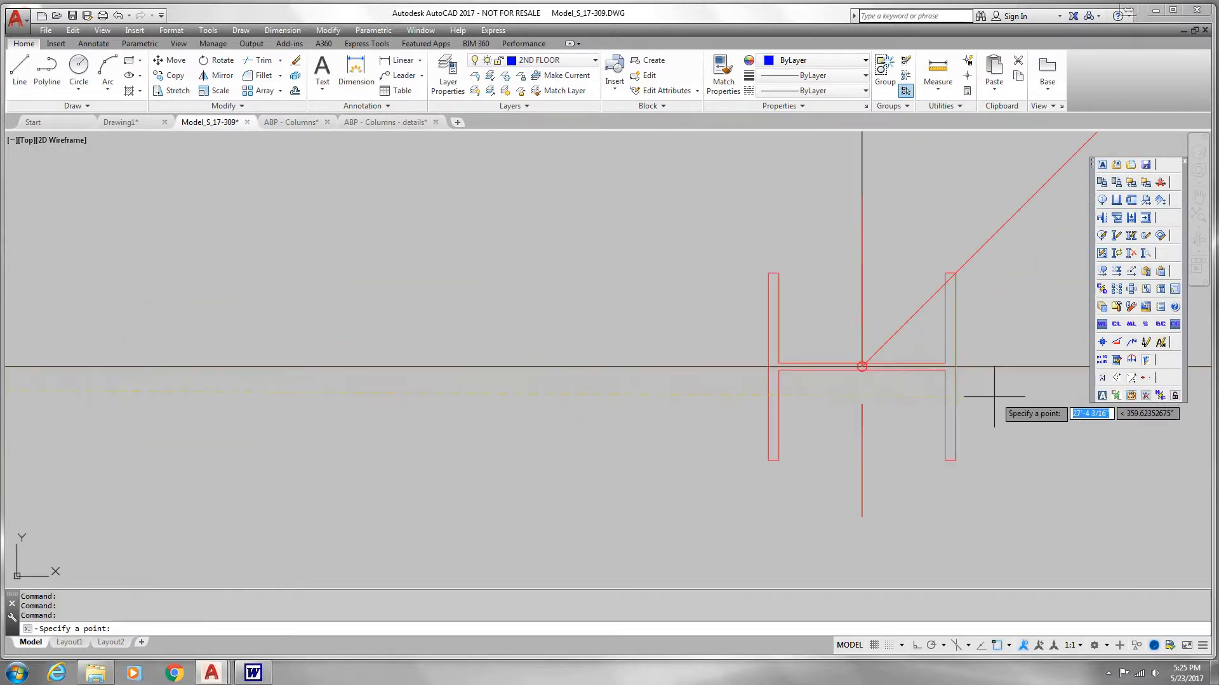
scroll(949, 389, "up", 4)
left_click(941, 529)
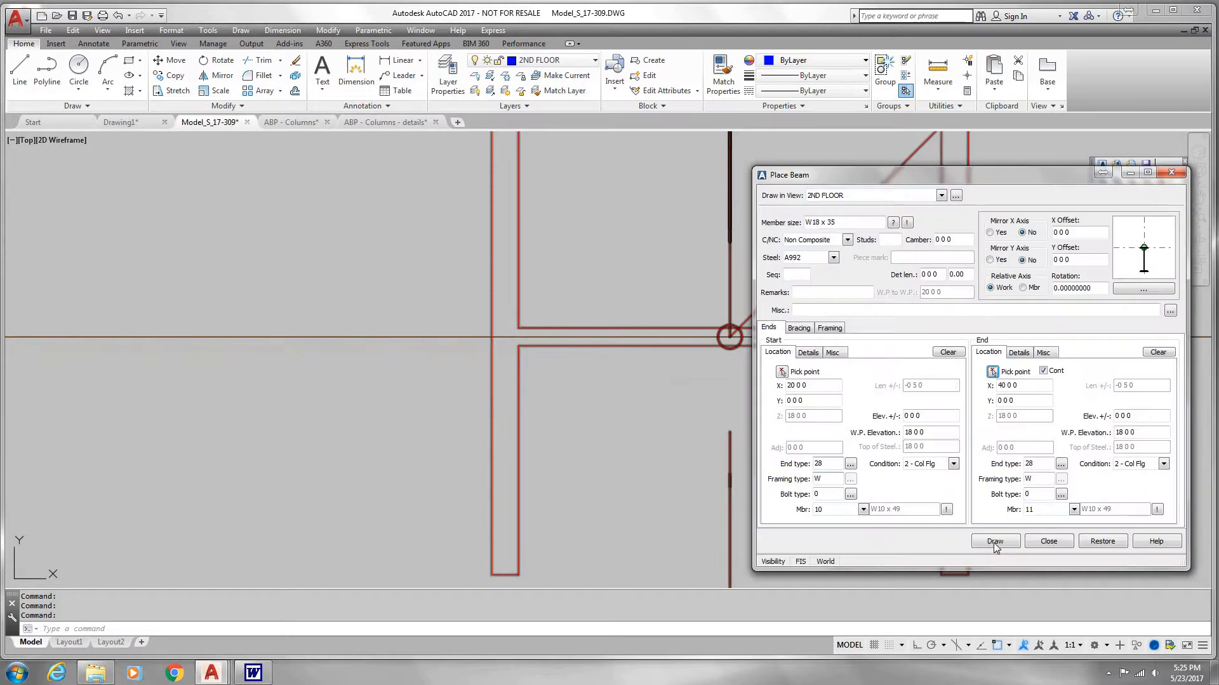
left_click(994, 542)
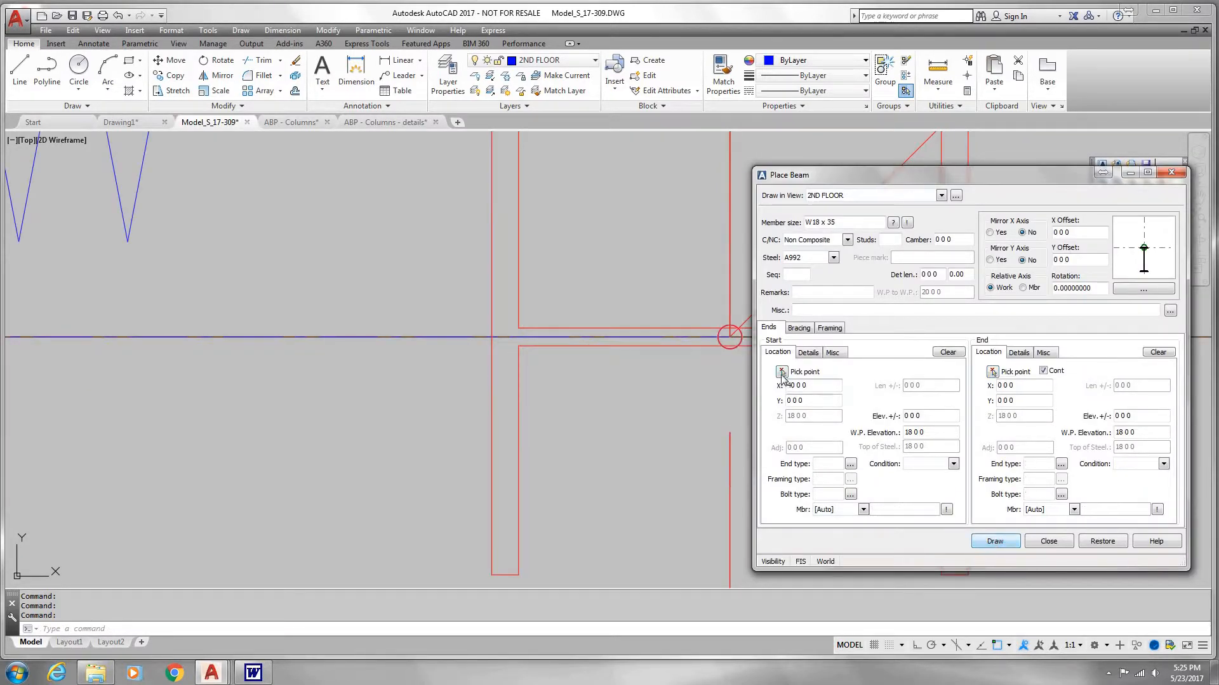
left_click(1049, 541)
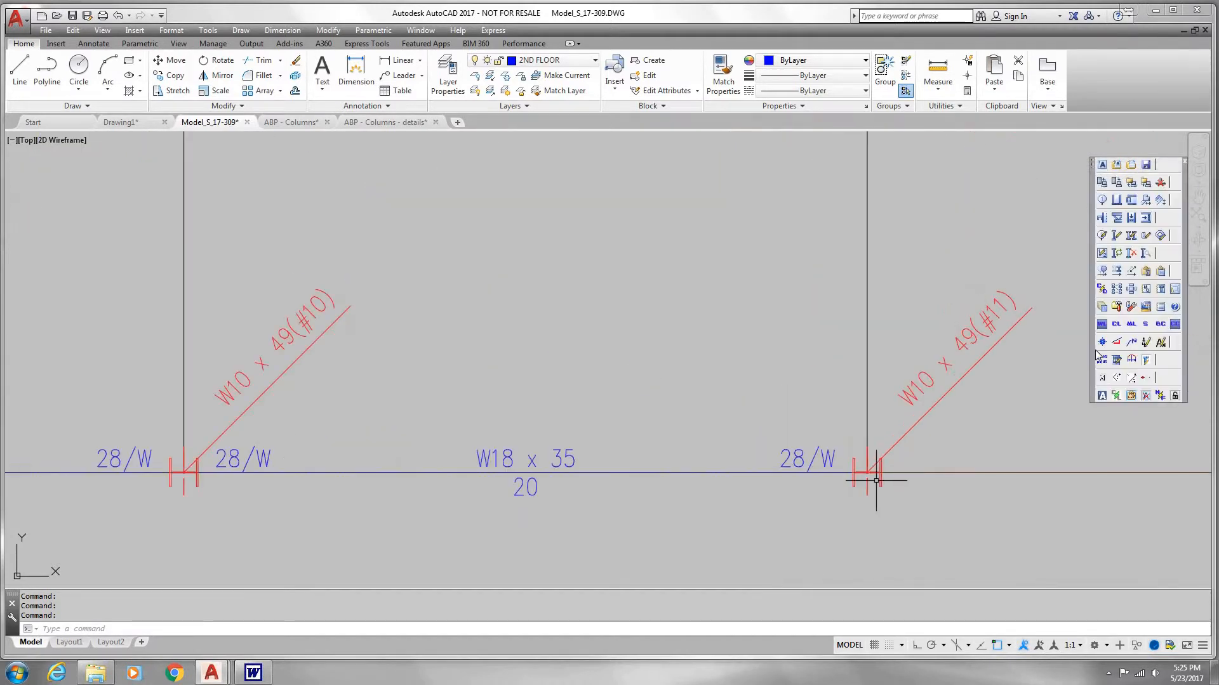
Step: Turn on the solids display for the columns and the new beams
left_click(1145, 324)
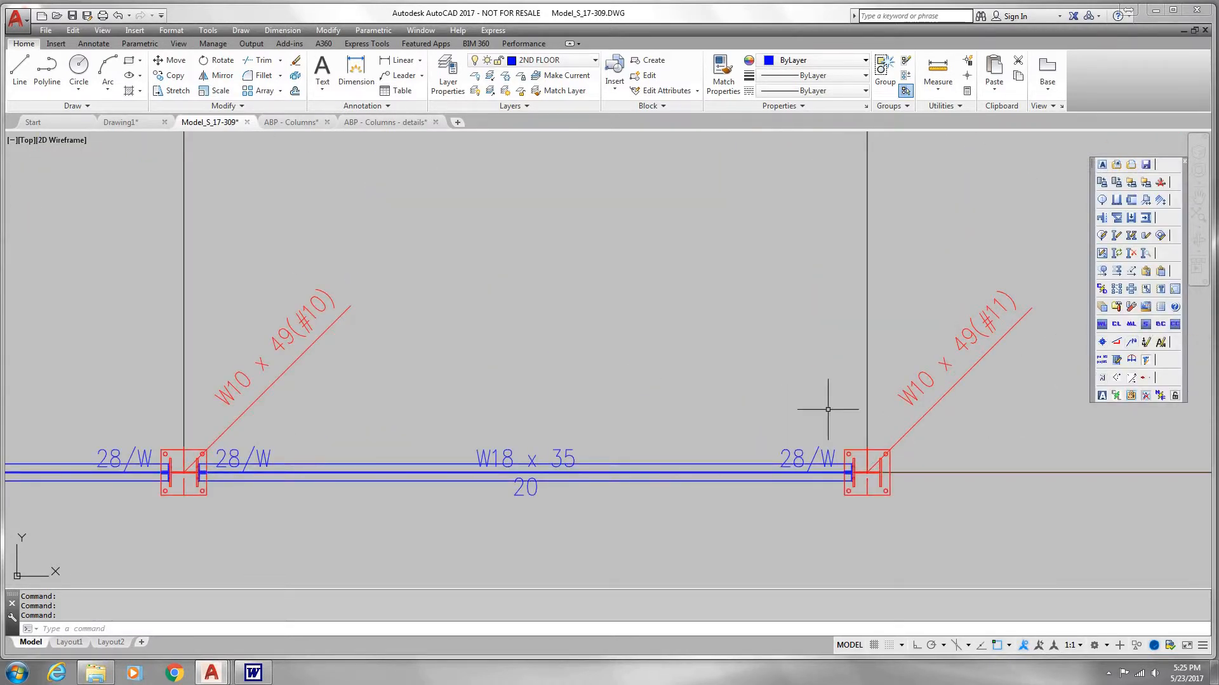
scroll(828, 409, "down", 5)
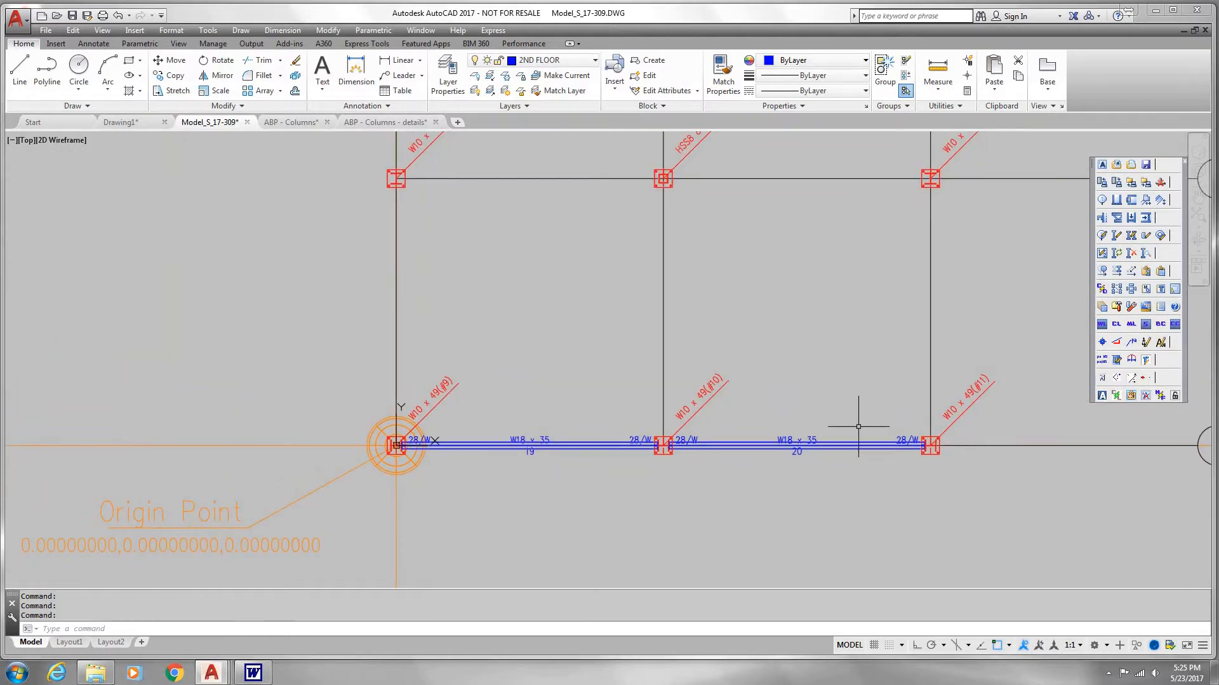
scroll(858, 426, "down", 4)
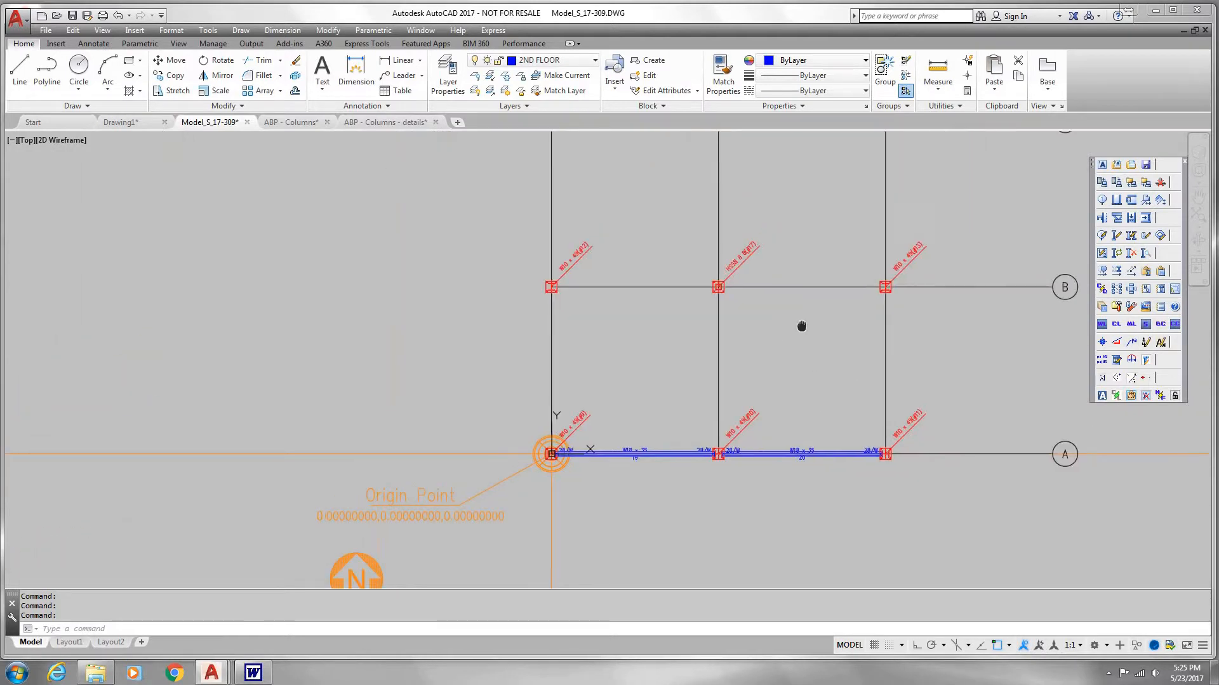
Step: View the model in SE Isometric and examine the beams connecting to the columns along grid A
left_click(102, 30)
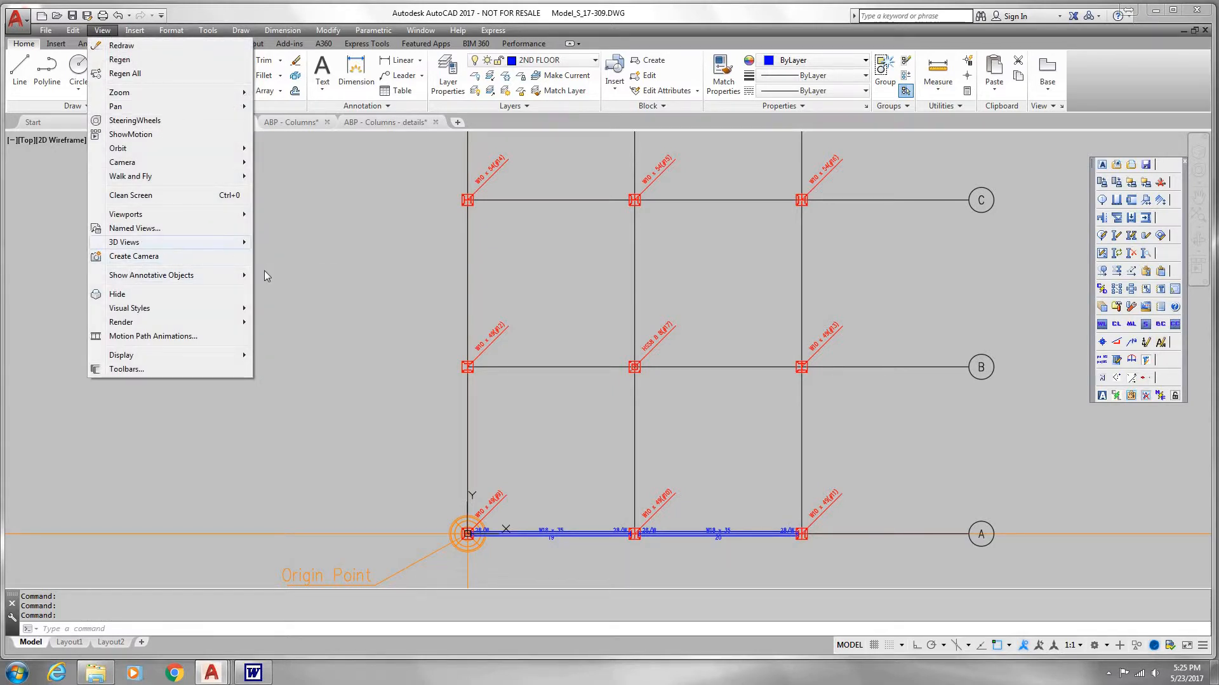
mouse_move(165, 242)
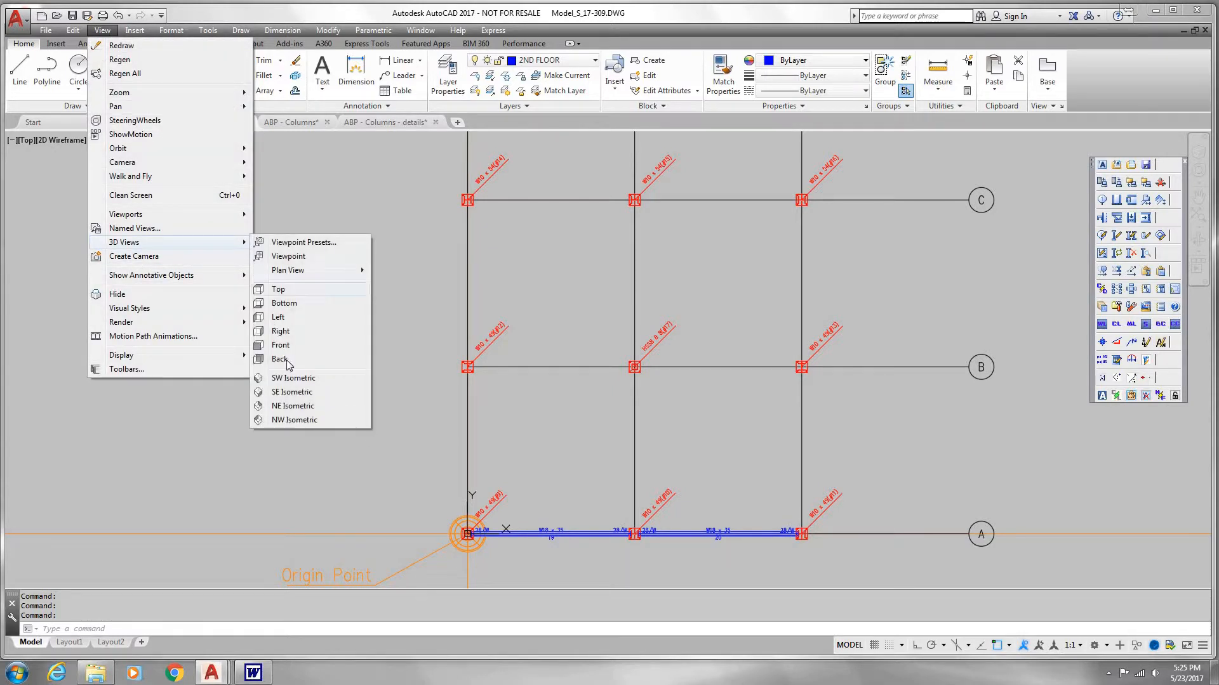
left_click(292, 392)
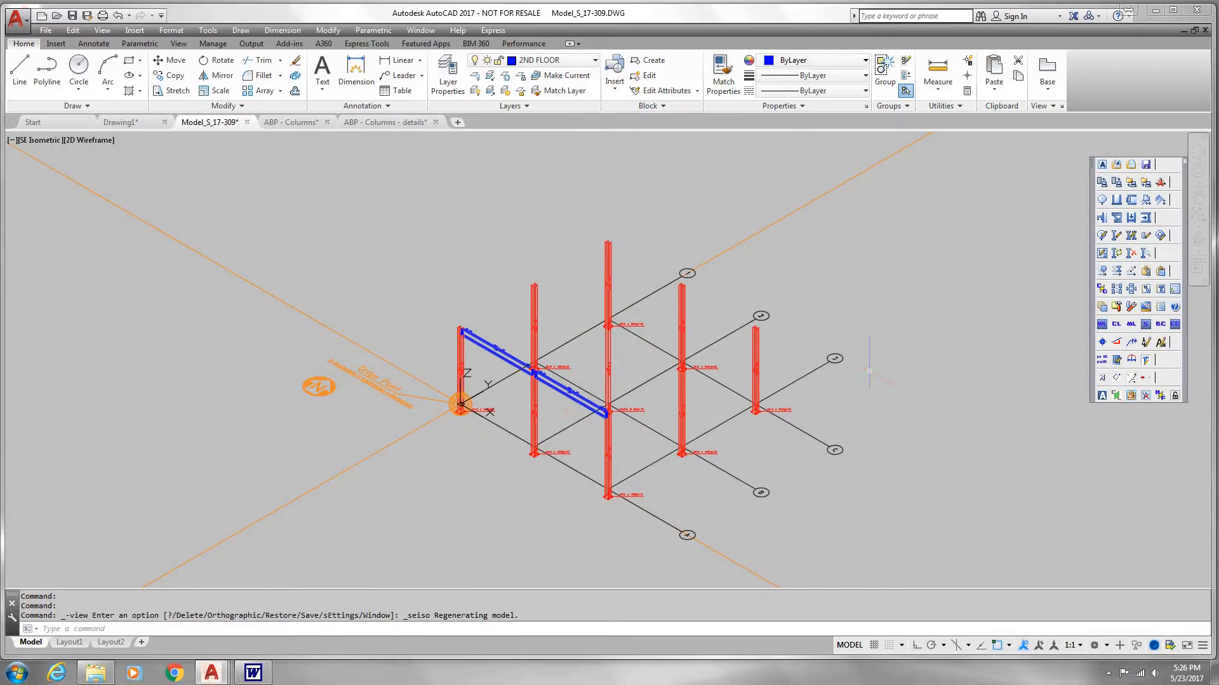
scroll(624, 420, "up", 4)
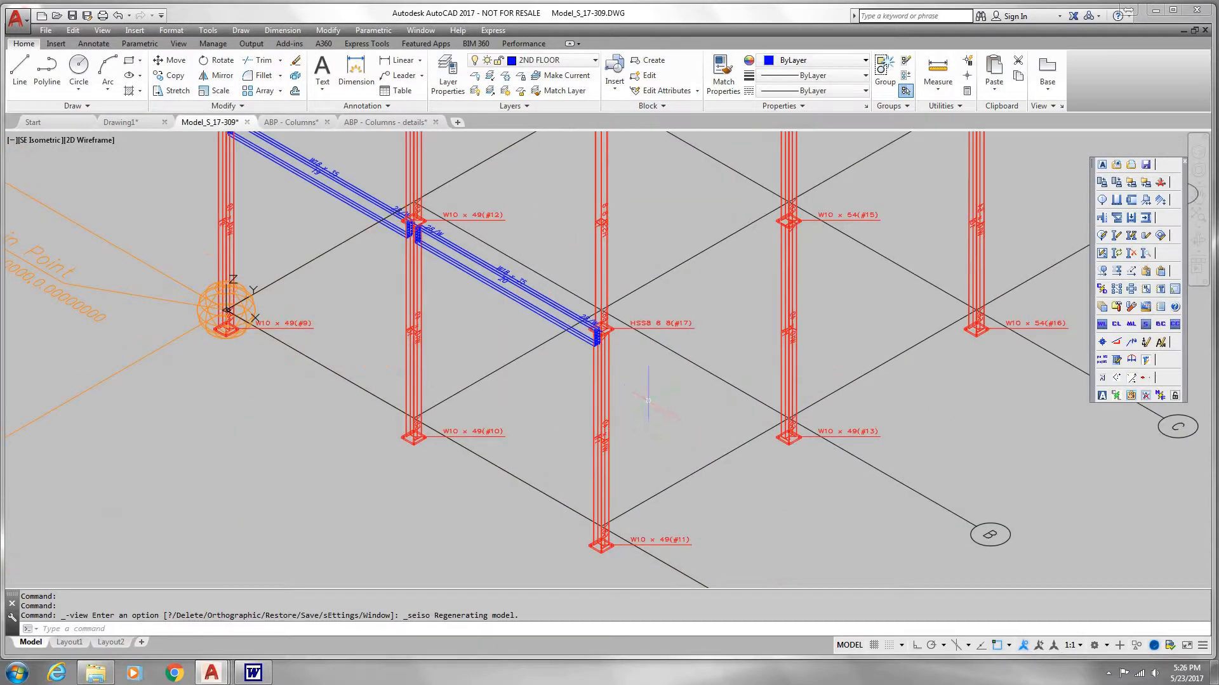
scroll(648, 400, "down", 2)
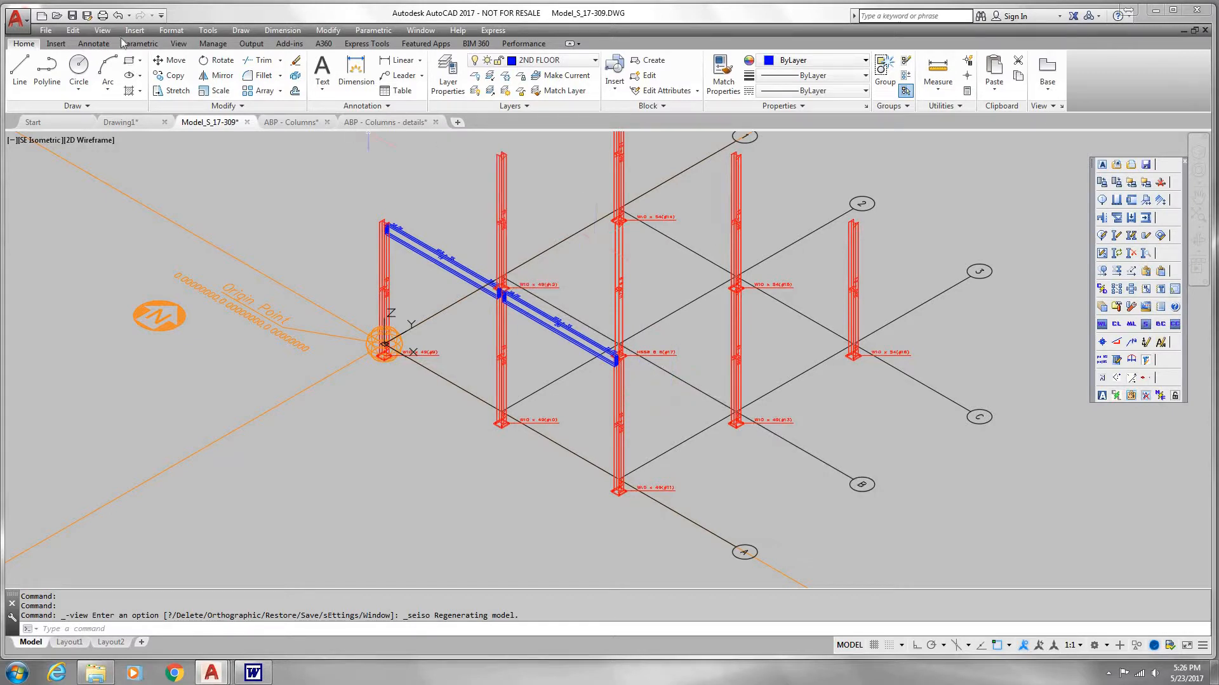
Step: Free-orbit the model to a lower viewing angle to inspect the beams at the second floor level
left_click(102, 32)
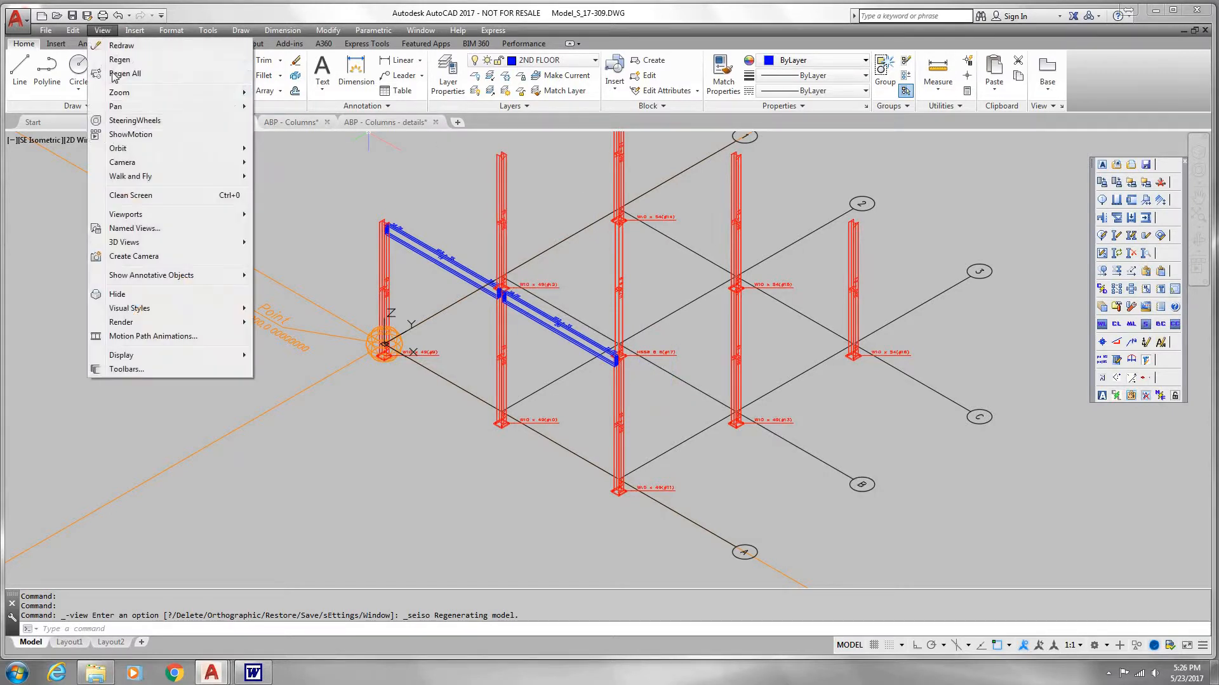
mouse_move(148, 181)
mouse_move(157, 151)
left_click(288, 162)
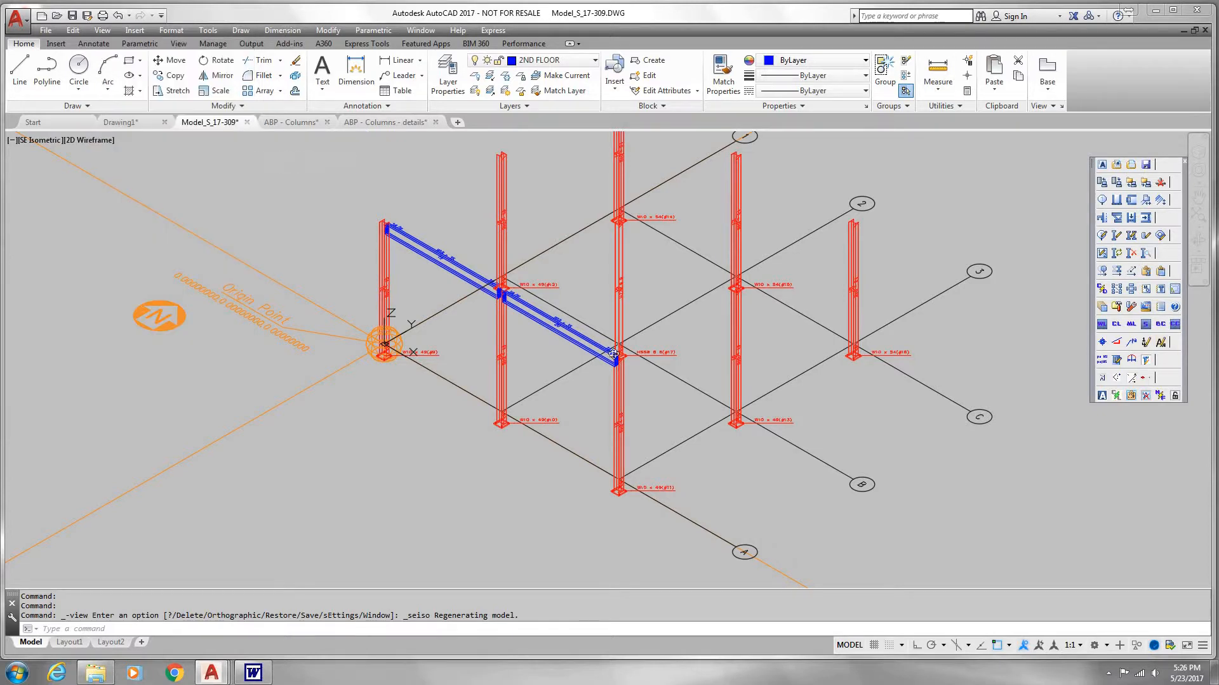
left_click_drag(590, 298, 498, 312)
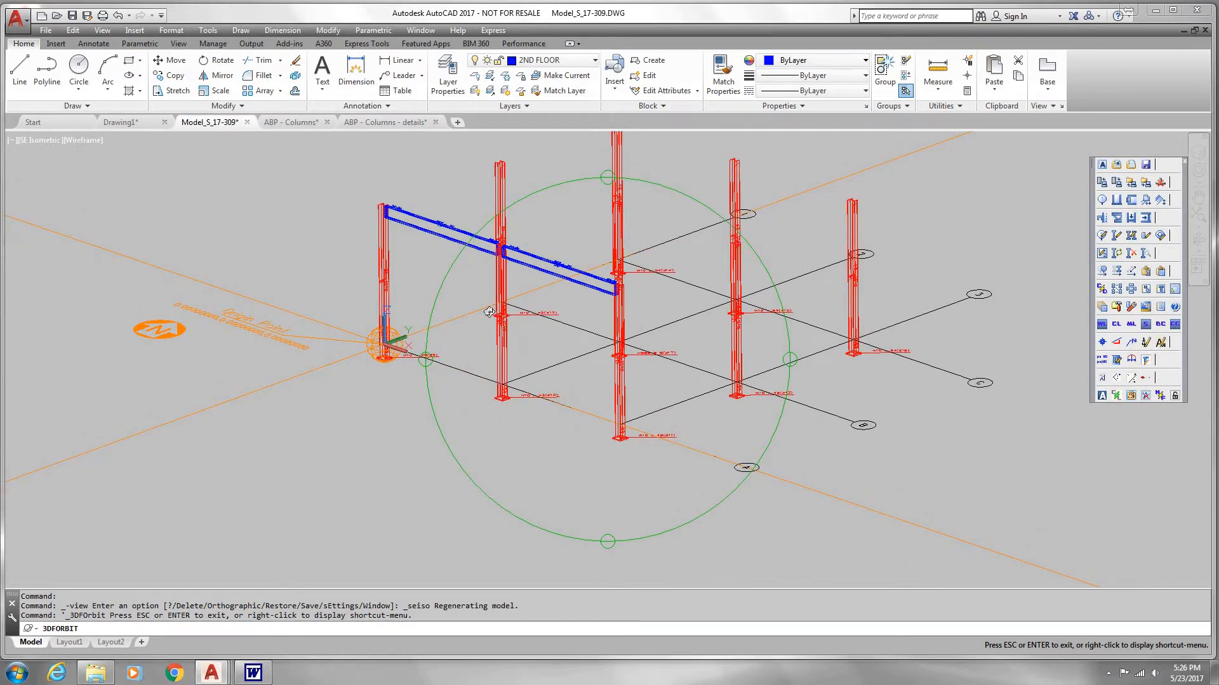
key("Escape")
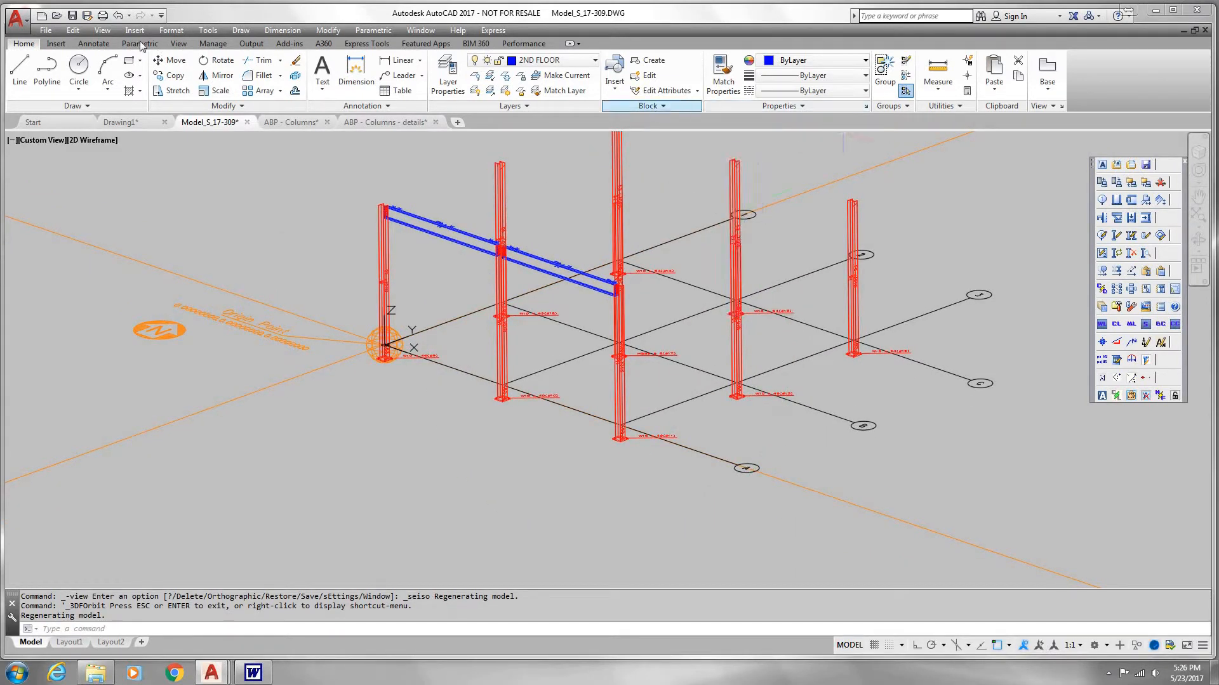
Step: Preview the steel frame in the Realistic visual style and switch it back to 2D Wireframe
left_click(103, 31)
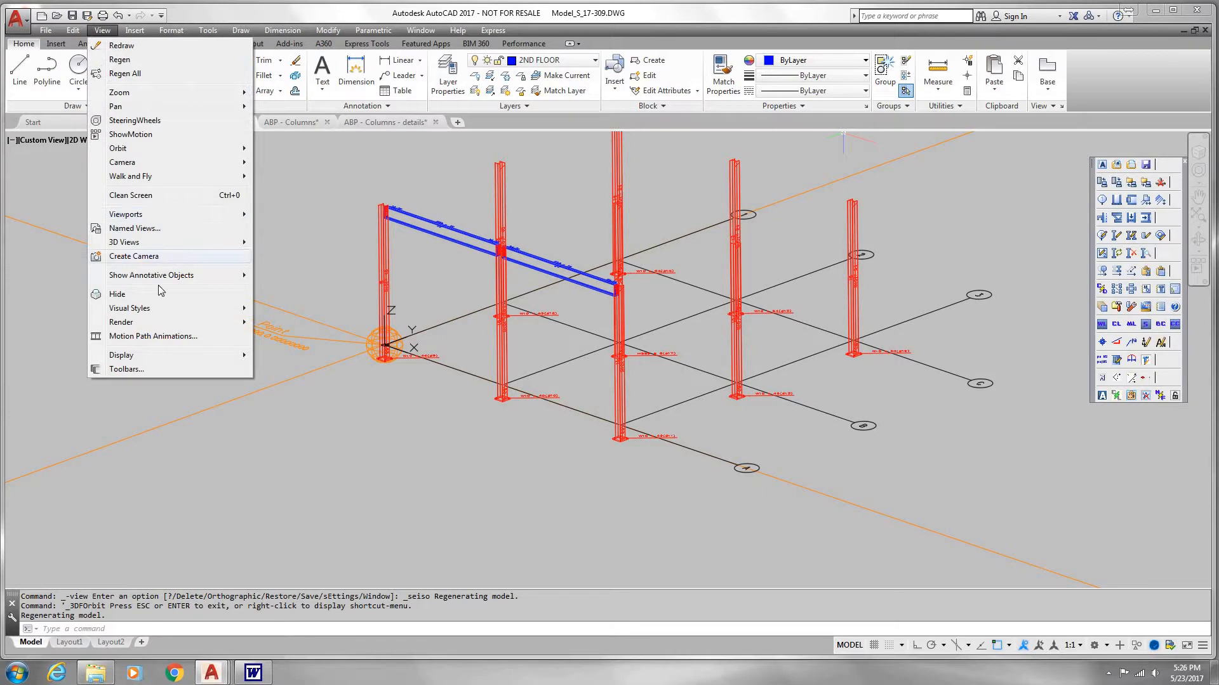
mouse_move(195, 315)
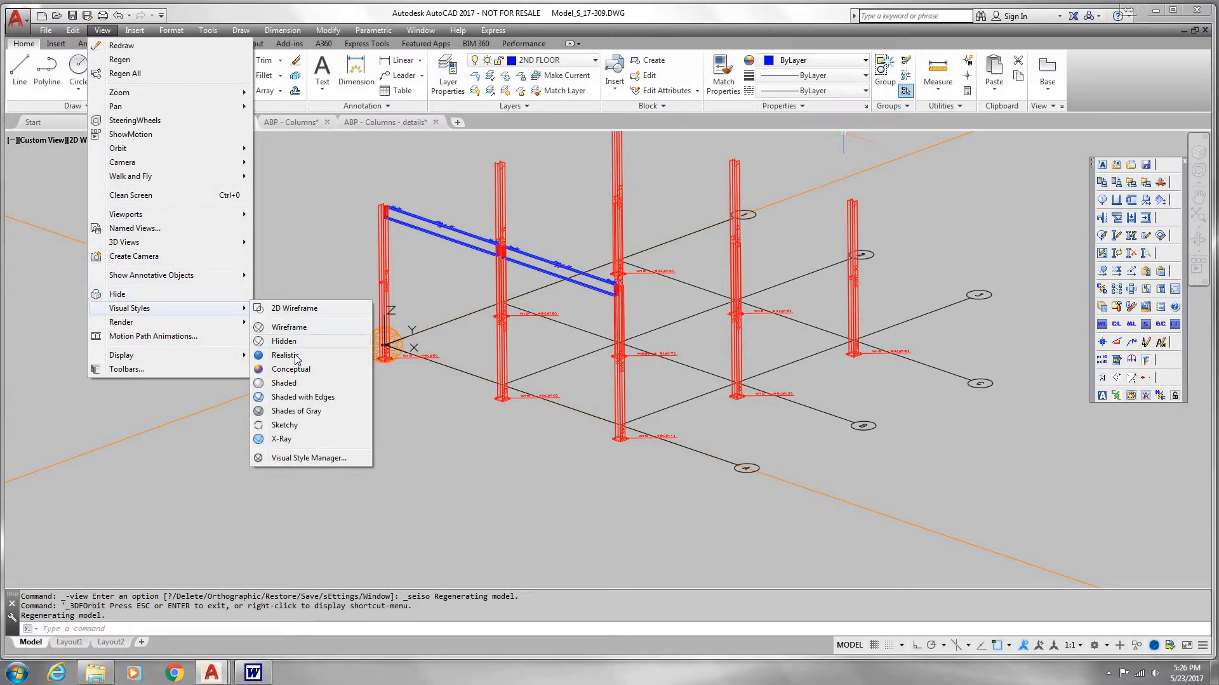
left_click(286, 356)
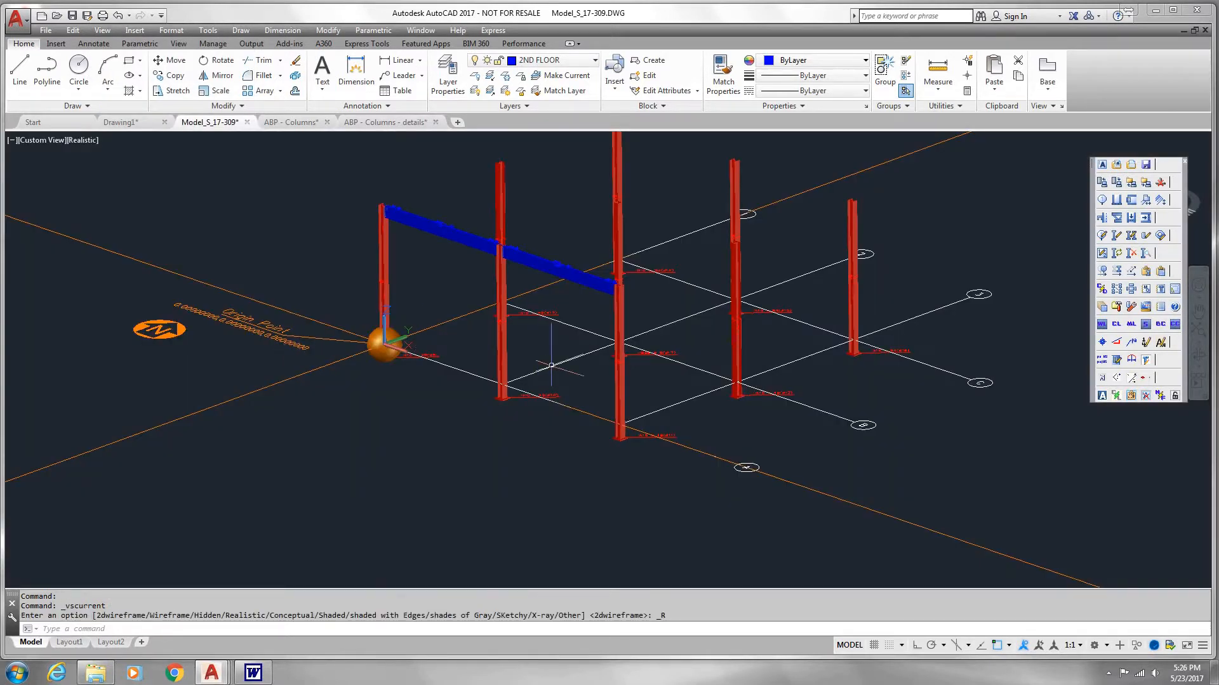
left_click(102, 31)
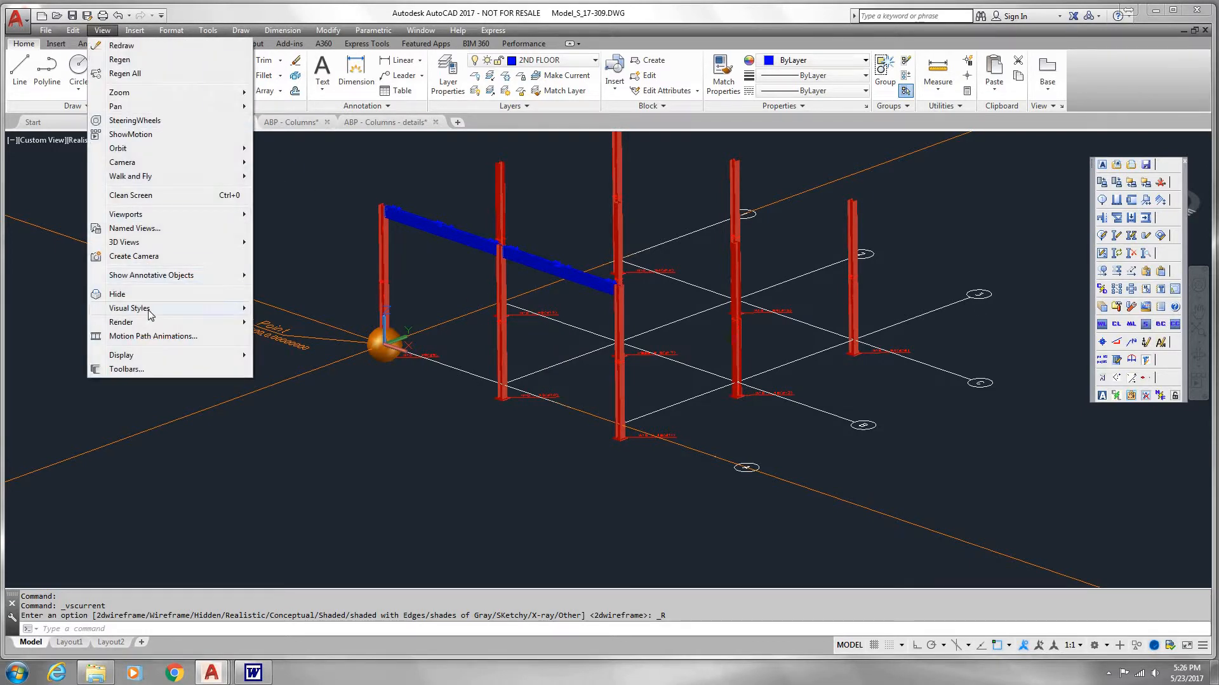
mouse_move(222, 309)
left_click(292, 309)
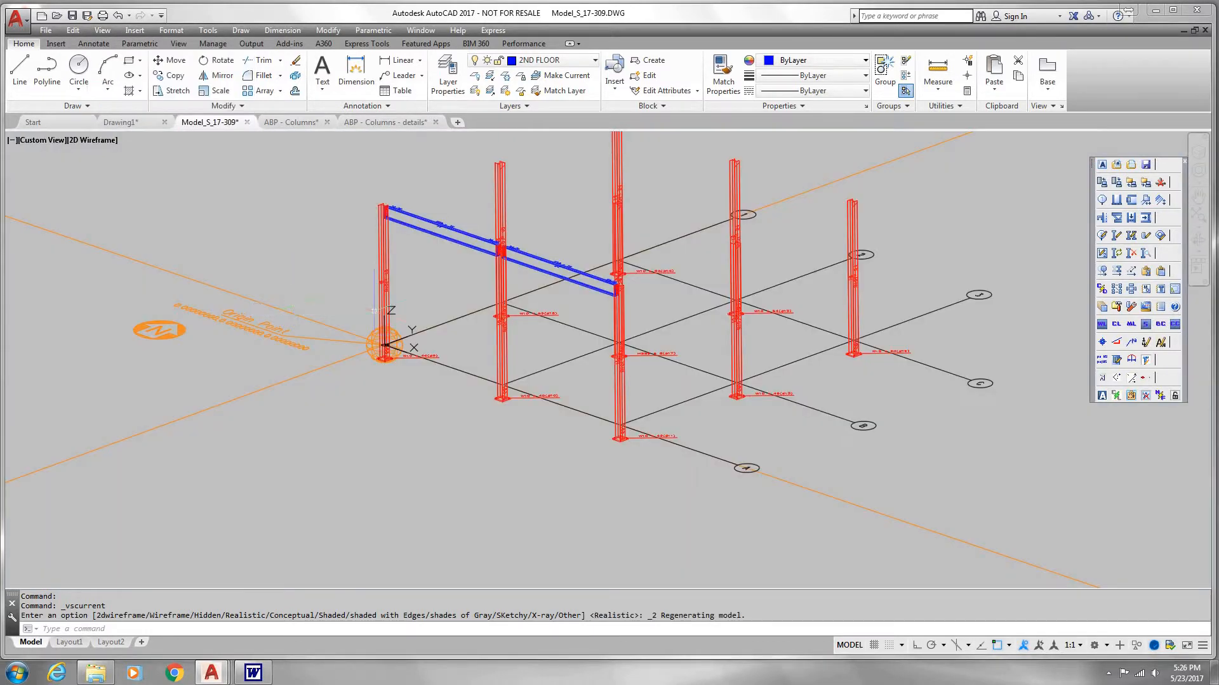
Step: Inspect the beams in 3D up close and return the model to the Top view around grid lines A and B
scroll(641, 340, "up", 2)
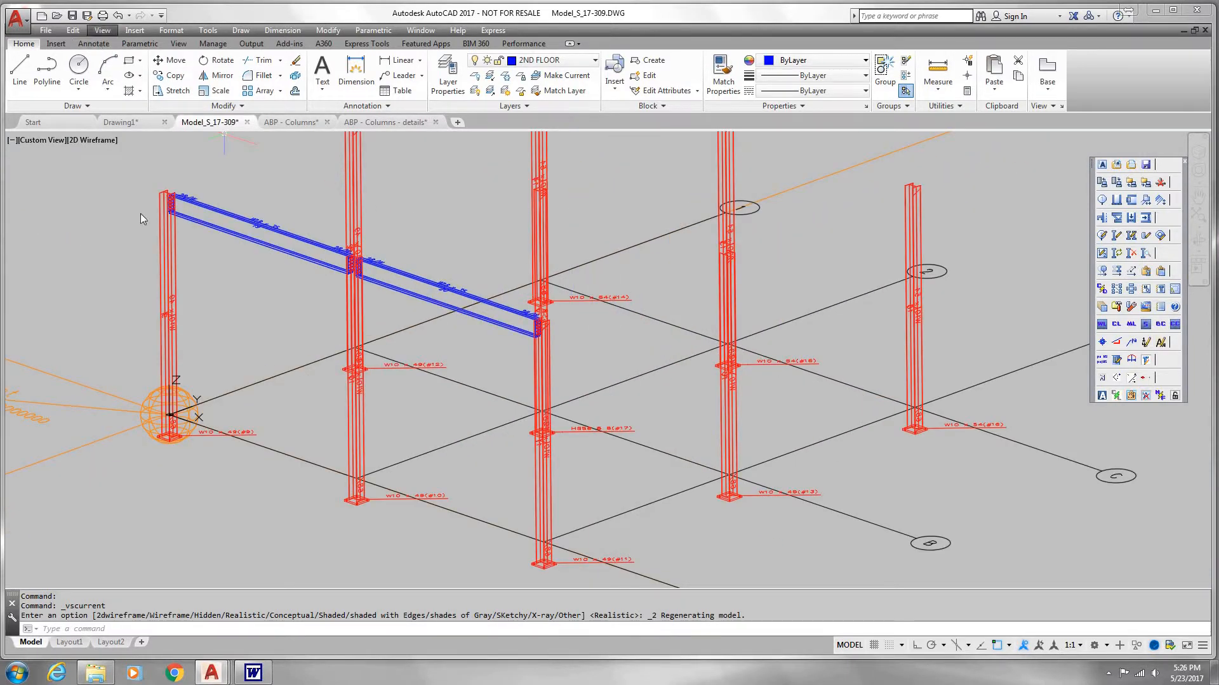
left_click(102, 31)
mouse_move(223, 251)
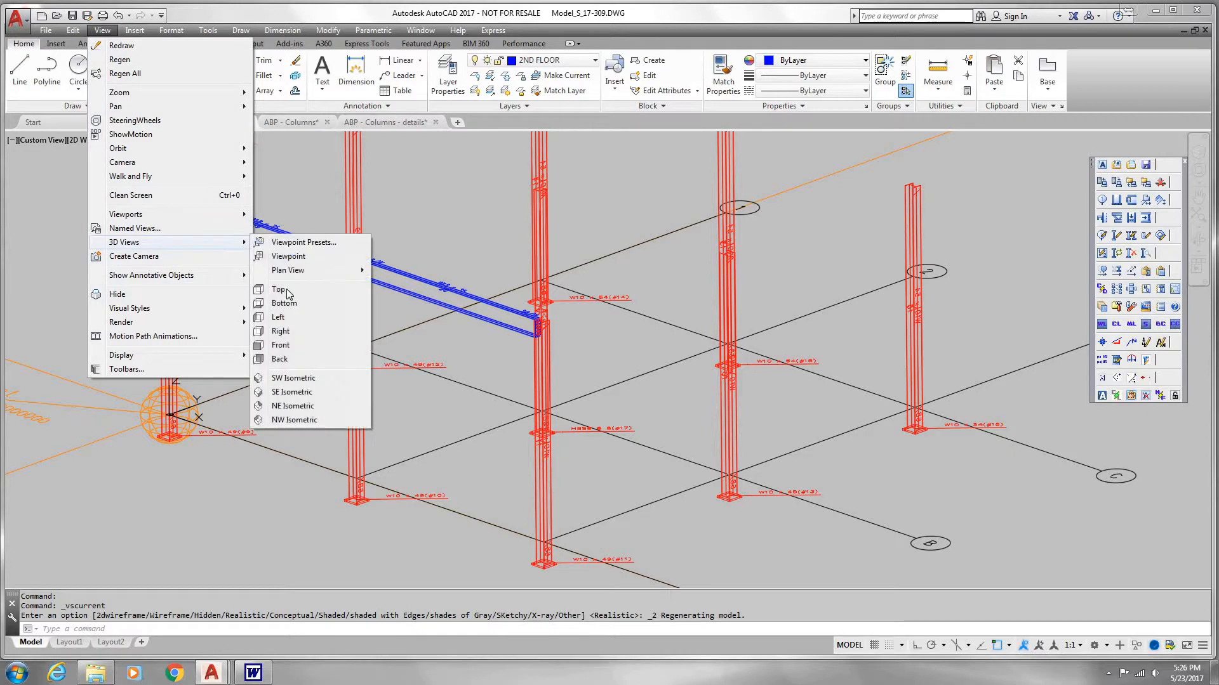
left_click(287, 288)
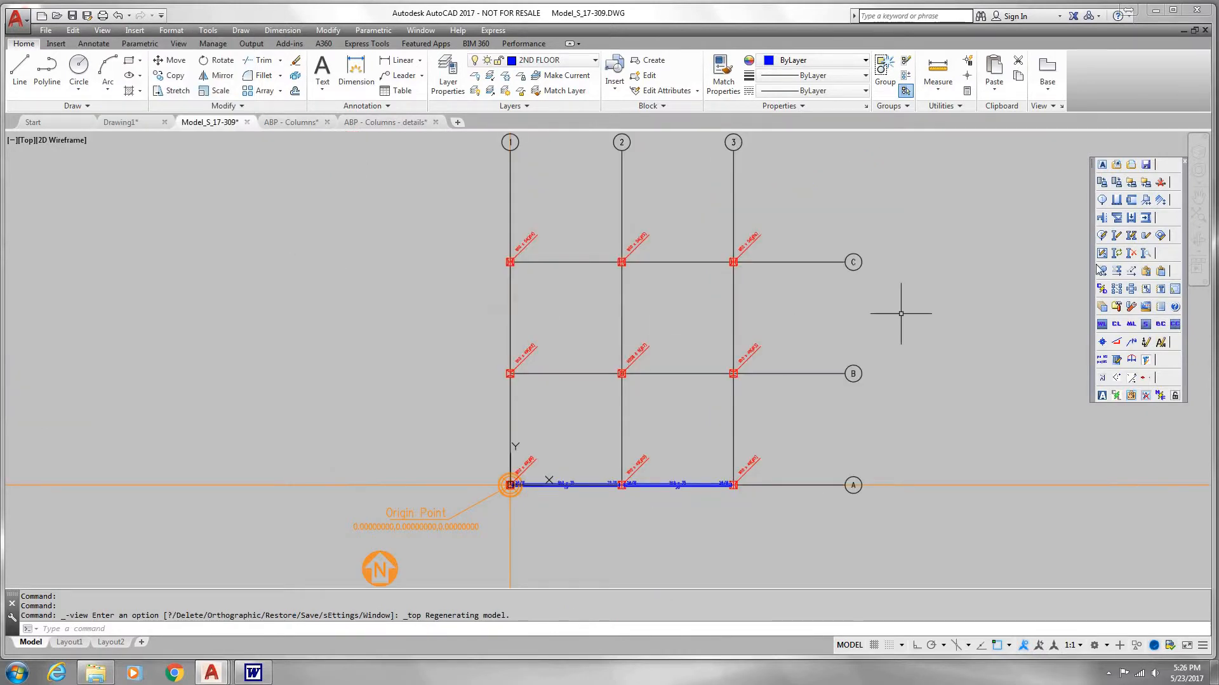
scroll(714, 502, "up", 2)
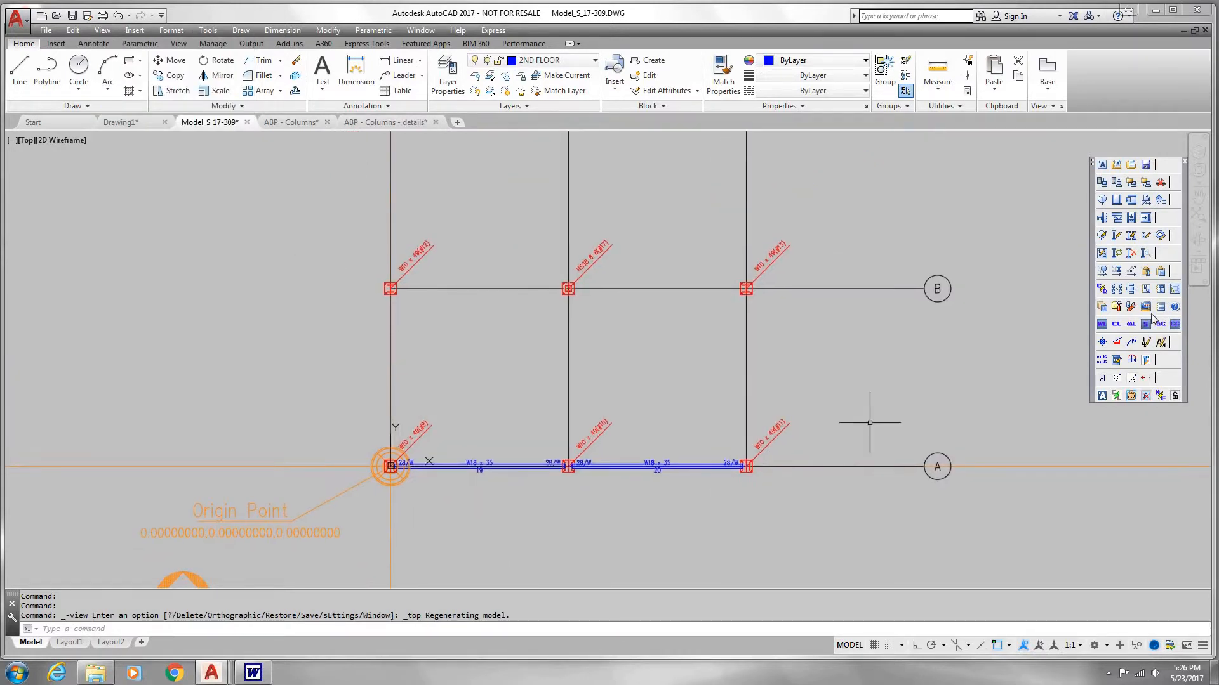
Step: Set up a member copy of both W18 x 35 beams along grid A, using the column centre at grid A-1 as base point
left_click(1146, 271)
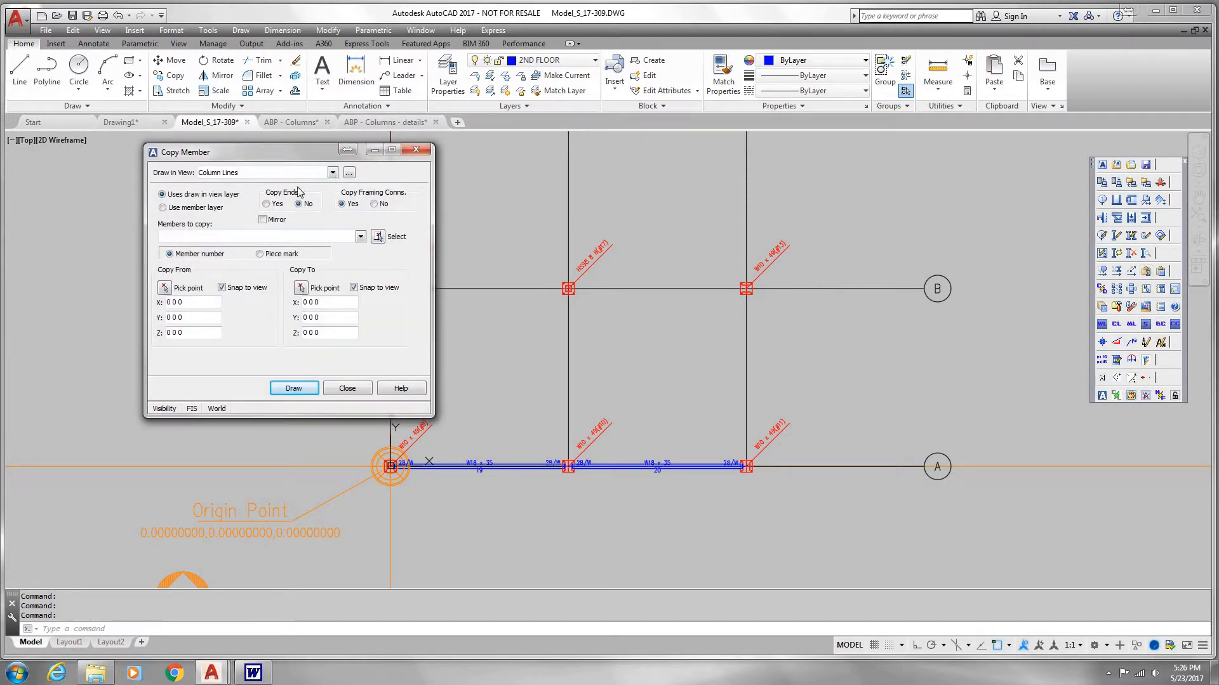
left_click(378, 237)
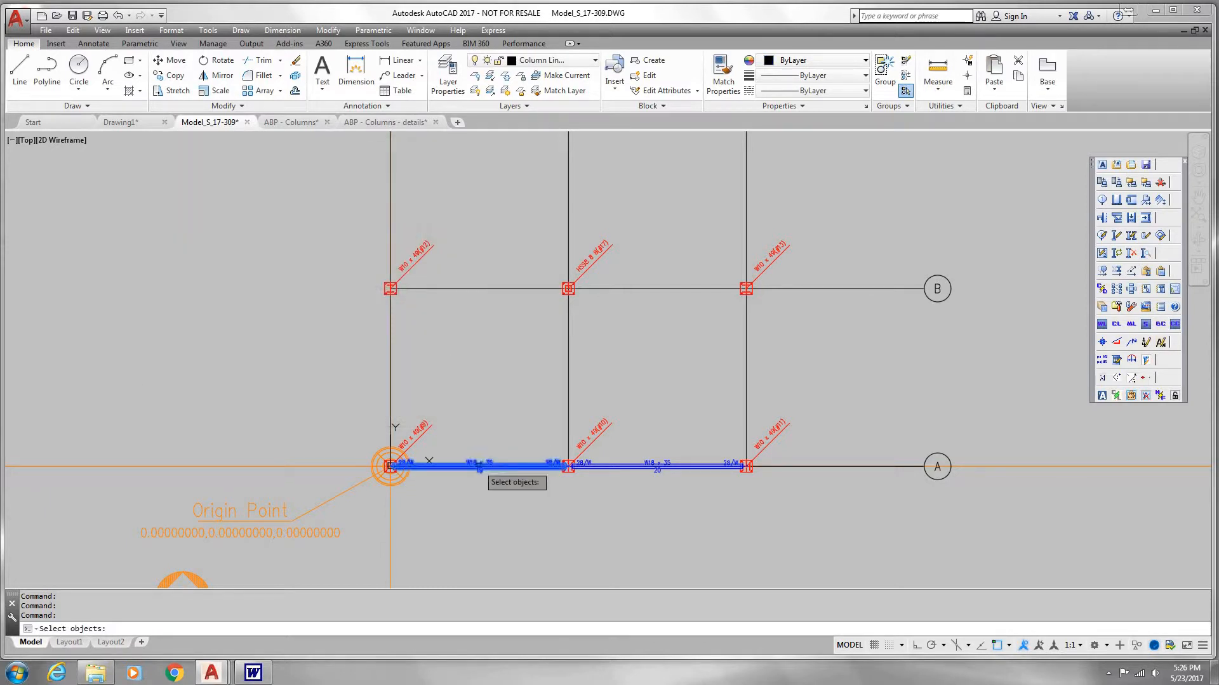
left_click(479, 466)
left_click(654, 467)
key("Return")
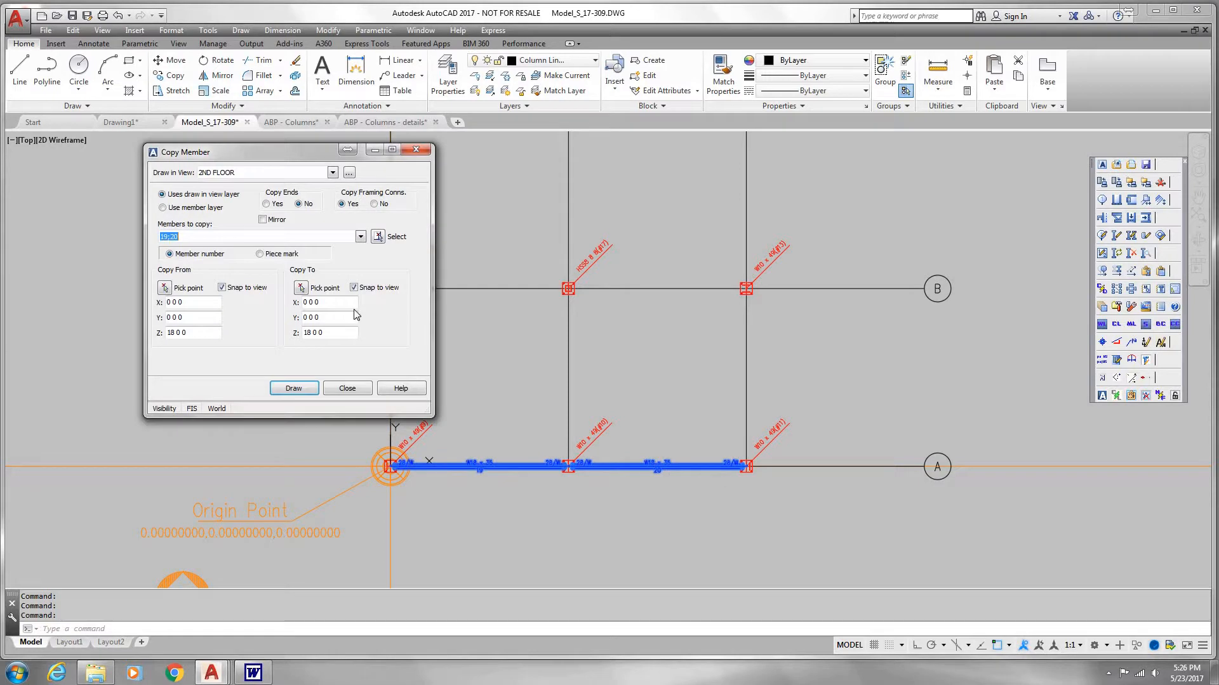
left_click(165, 287)
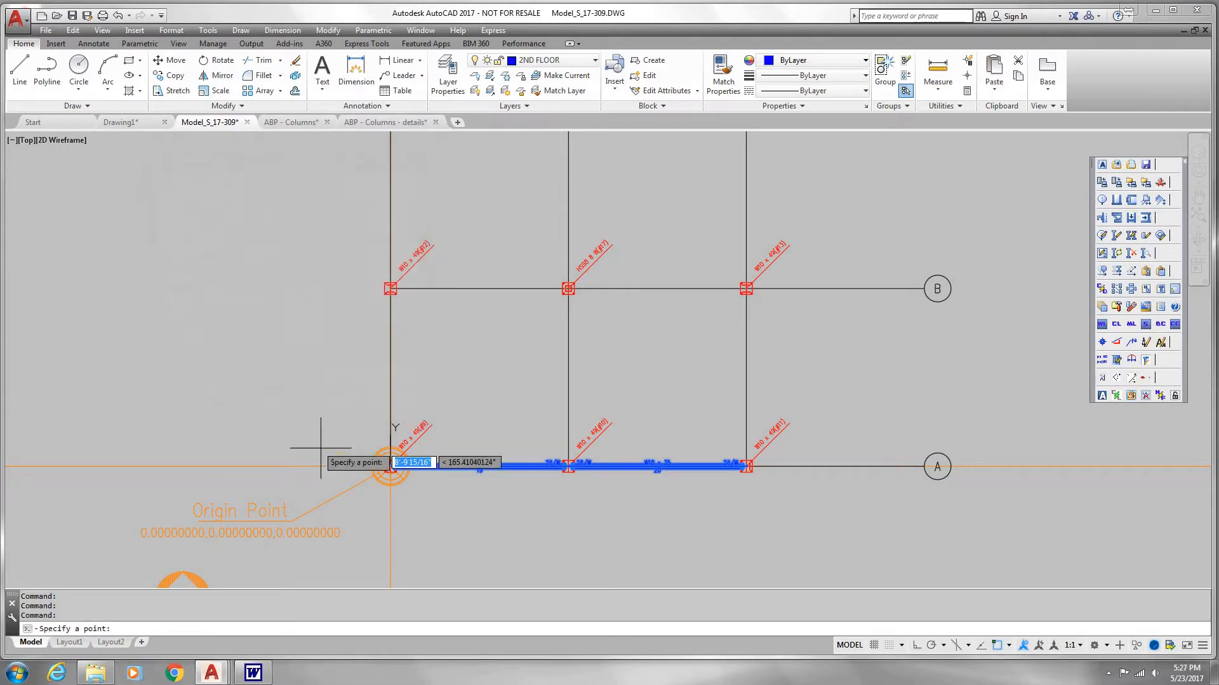
scroll(381, 463, "up", 15)
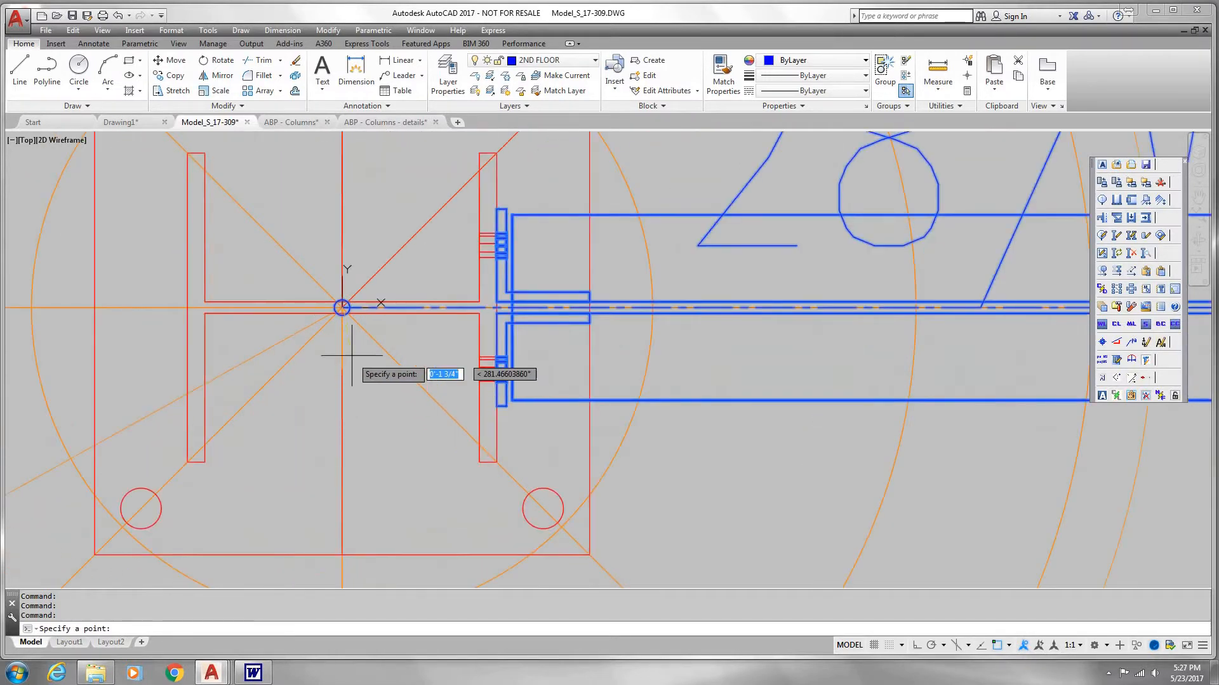
left_click(342, 308)
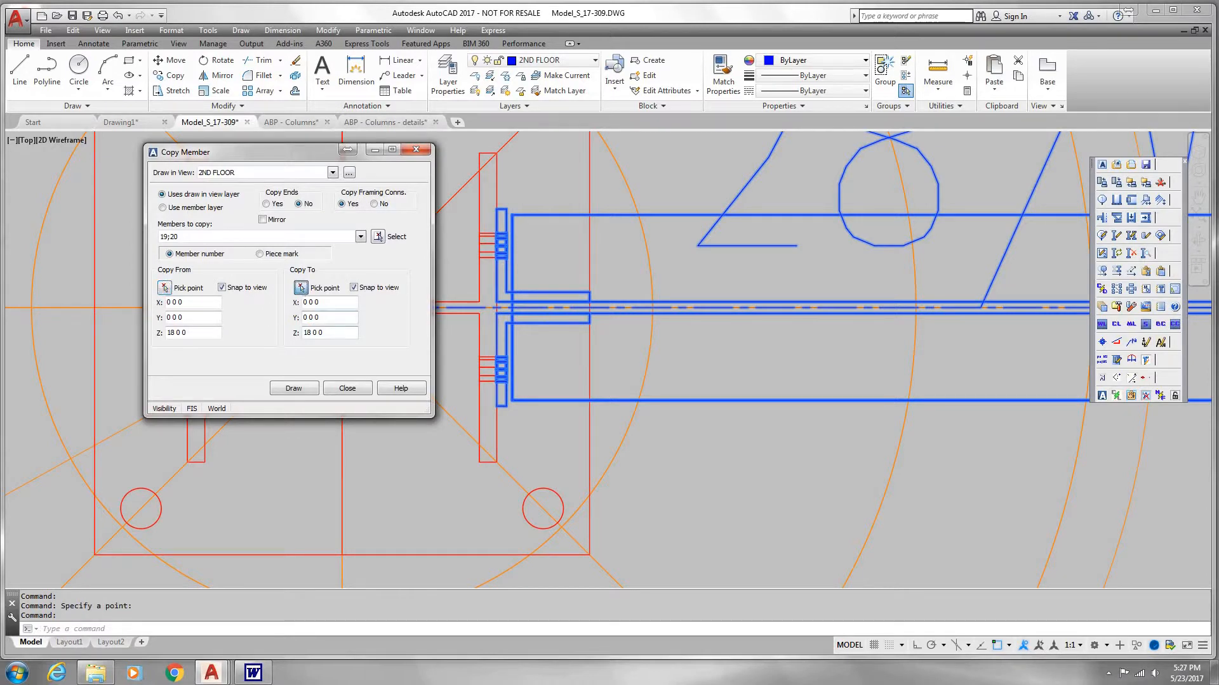
Step: Copy the two selected beams to grid line B, using the column centre at grid B-1 as the destination point
left_click(301, 287)
scroll(326, 321, "down", 15)
middle_click_drag(332, 322, 354, 406)
scroll(350, 332, "up", 5)
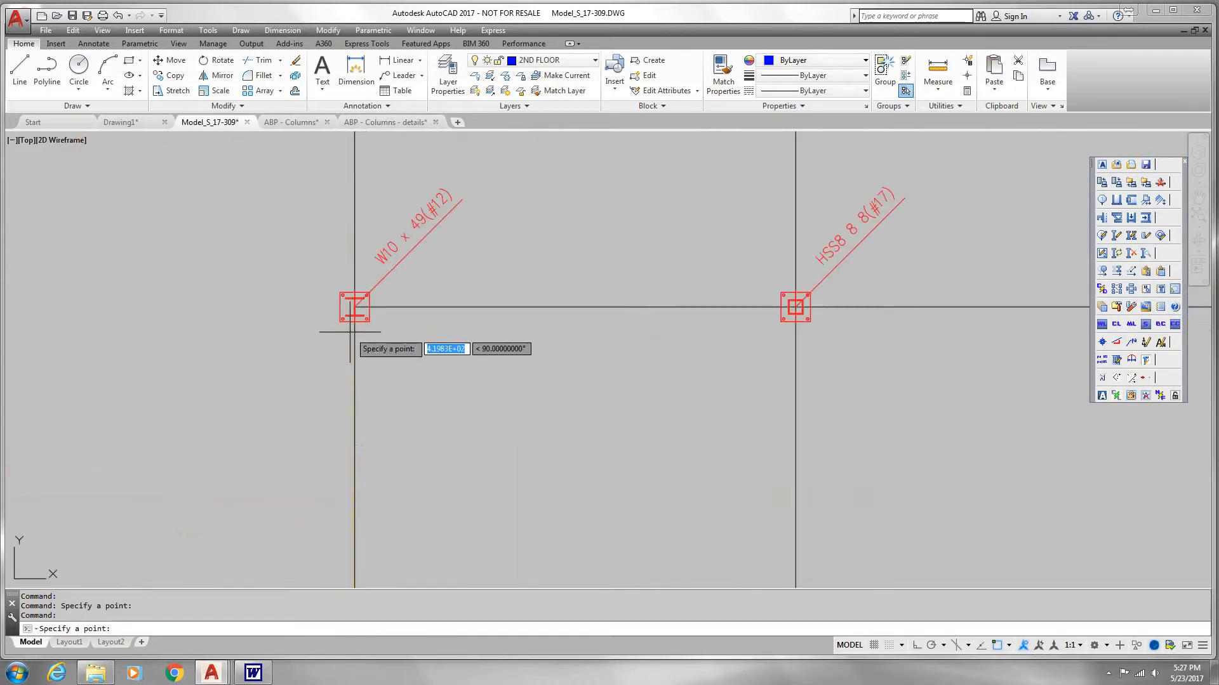
scroll(351, 299, "up", 8)
left_click(351, 262)
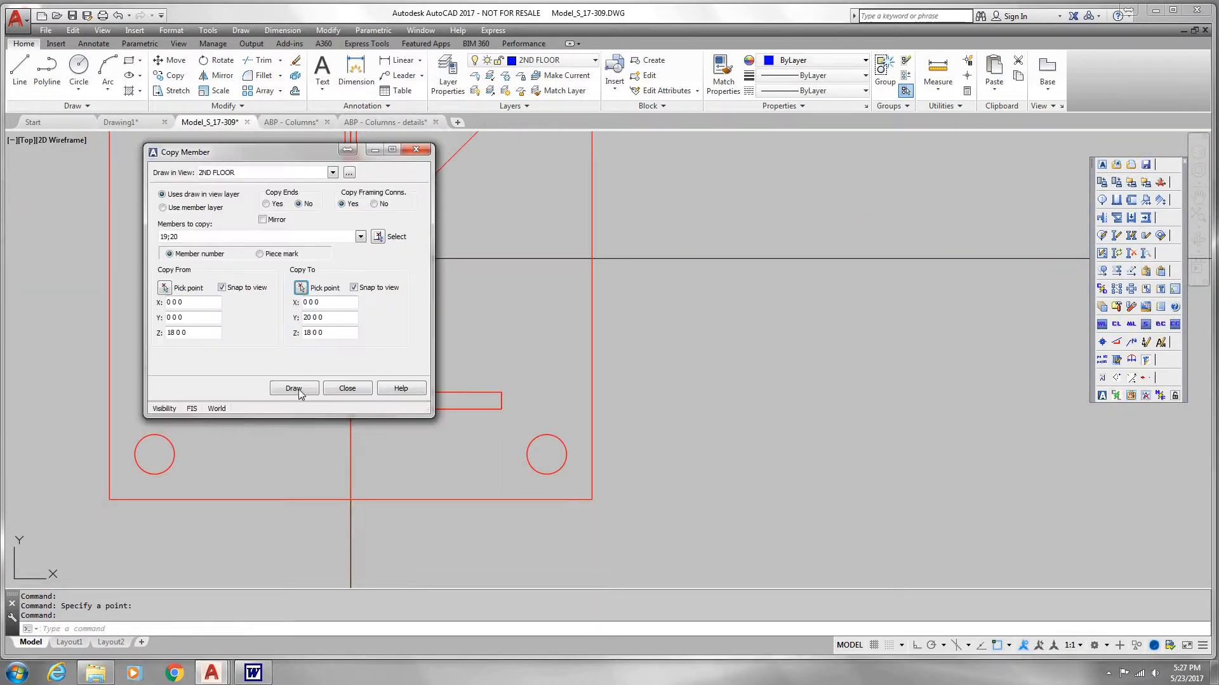
left_click(295, 389)
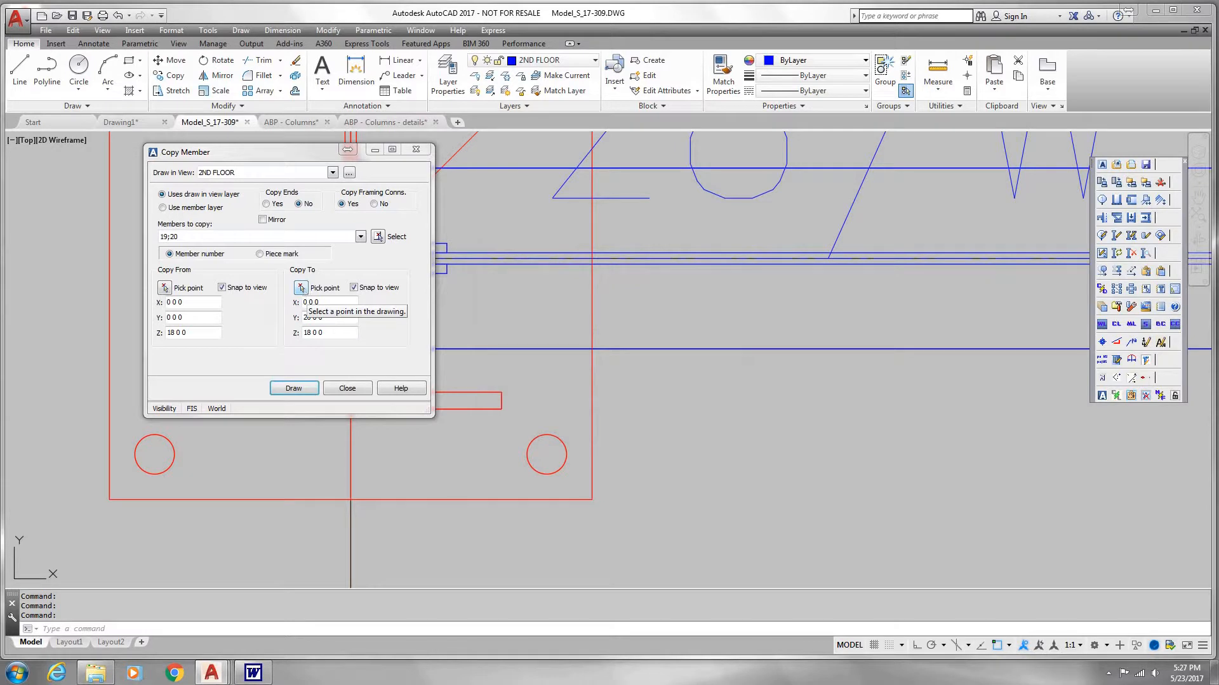
Step: Copy the same two beams to grid line C at the grid C-1 column centre, and finish copying members
left_click(301, 289)
scroll(359, 313, "down", 14)
middle_click_drag(373, 191, 399, 386)
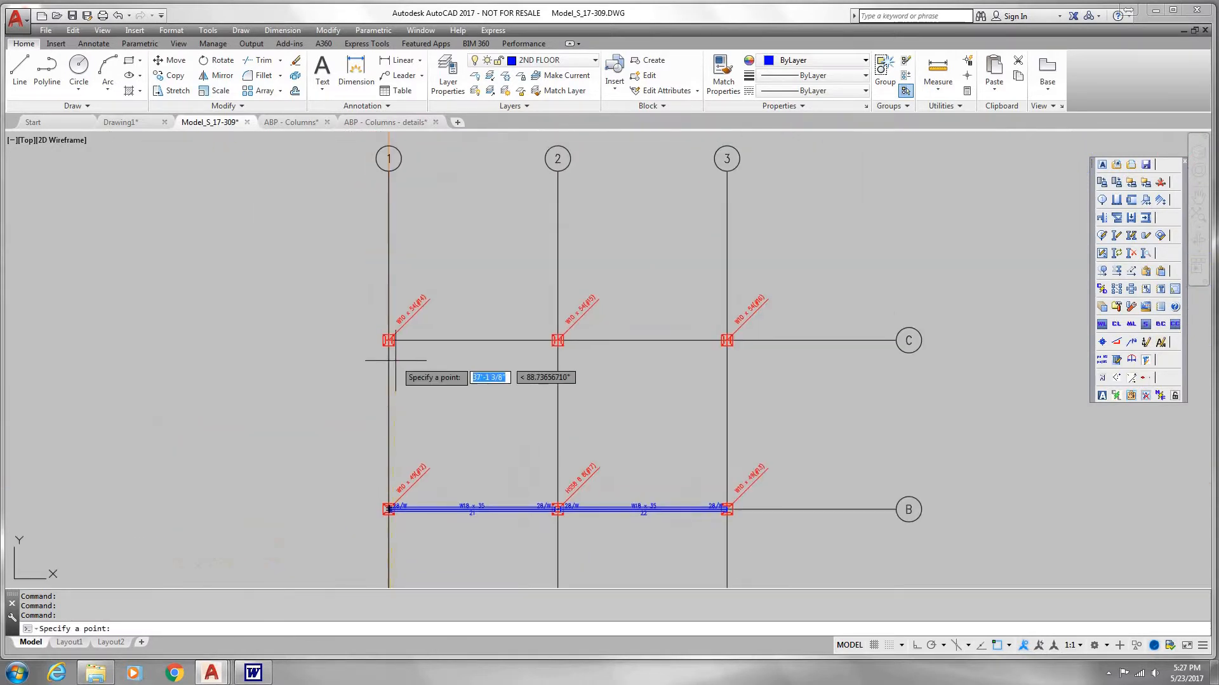
scroll(395, 360, "up", 10)
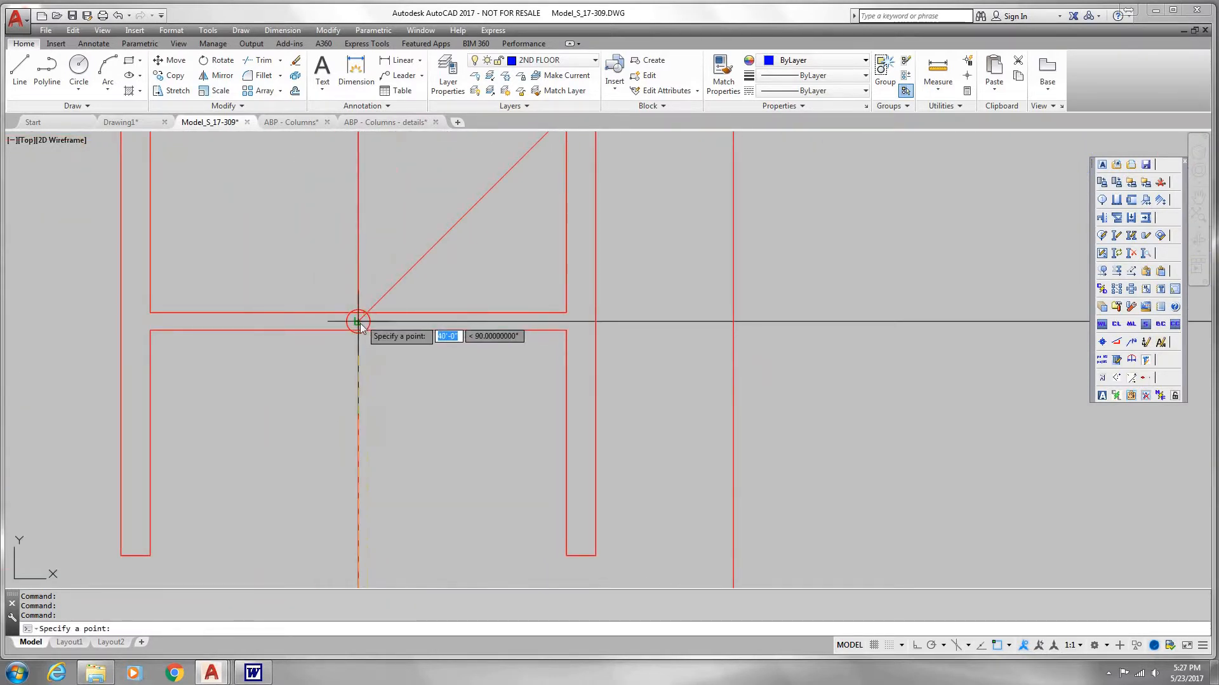
left_click(359, 324)
left_click(289, 387)
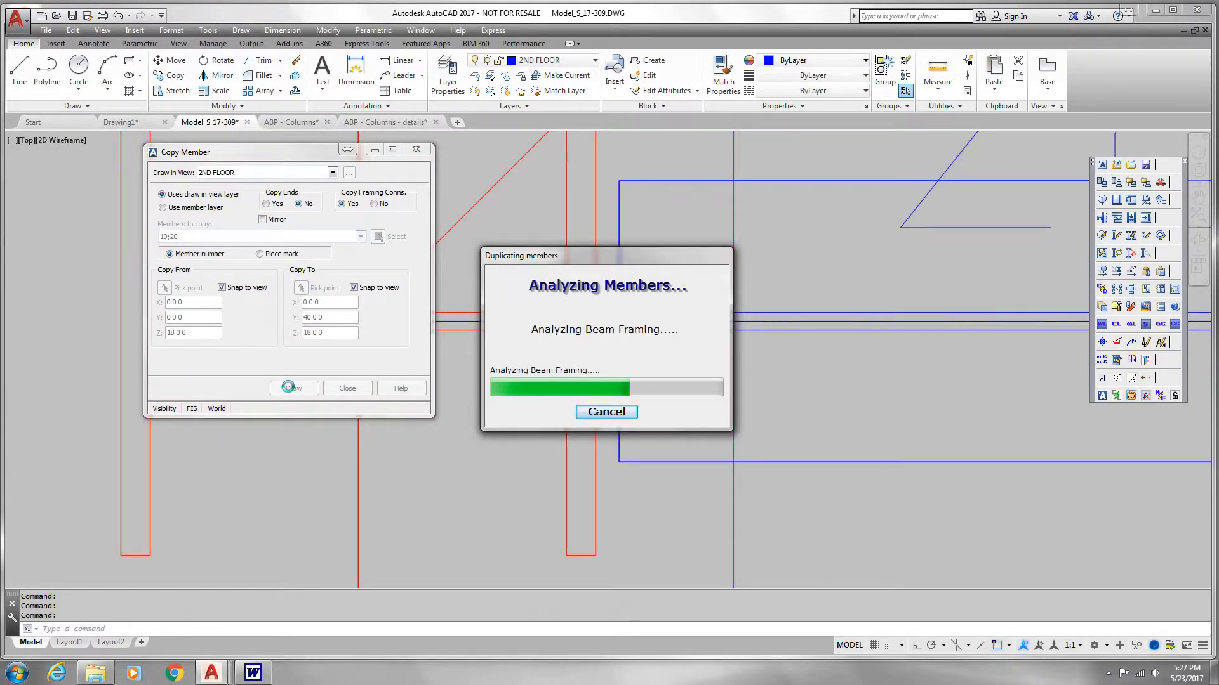
left_click(356, 389)
scroll(387, 390, "down", 8)
scroll(399, 390, "down", 10)
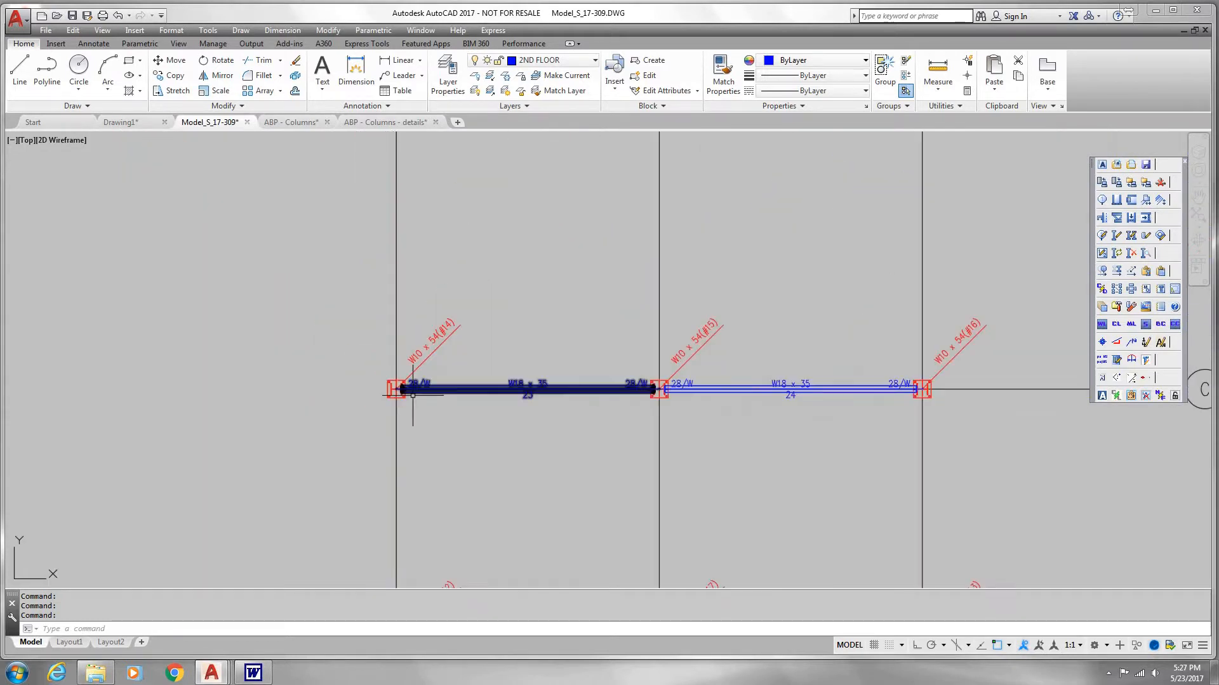
scroll(653, 337, "down", 5)
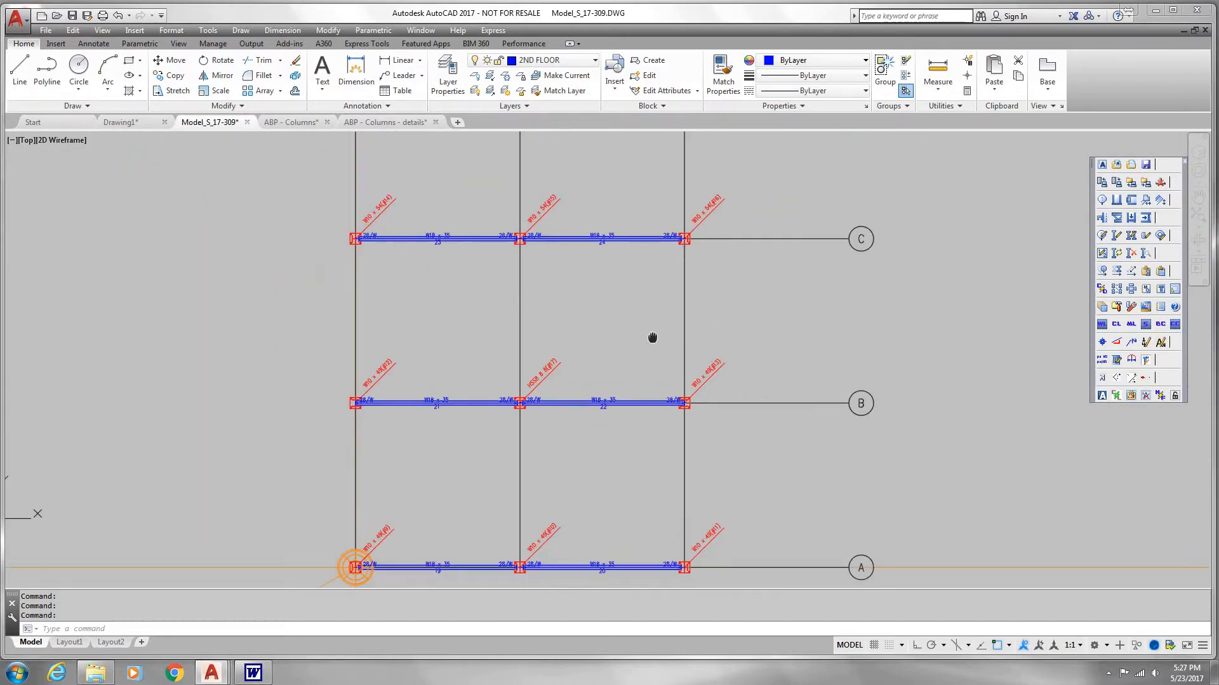
Step: Place a W21 x 44 beam in the 2ND FLOOR view along grid 1, from the column centre at A-1 to B-1
left_click(1132, 201)
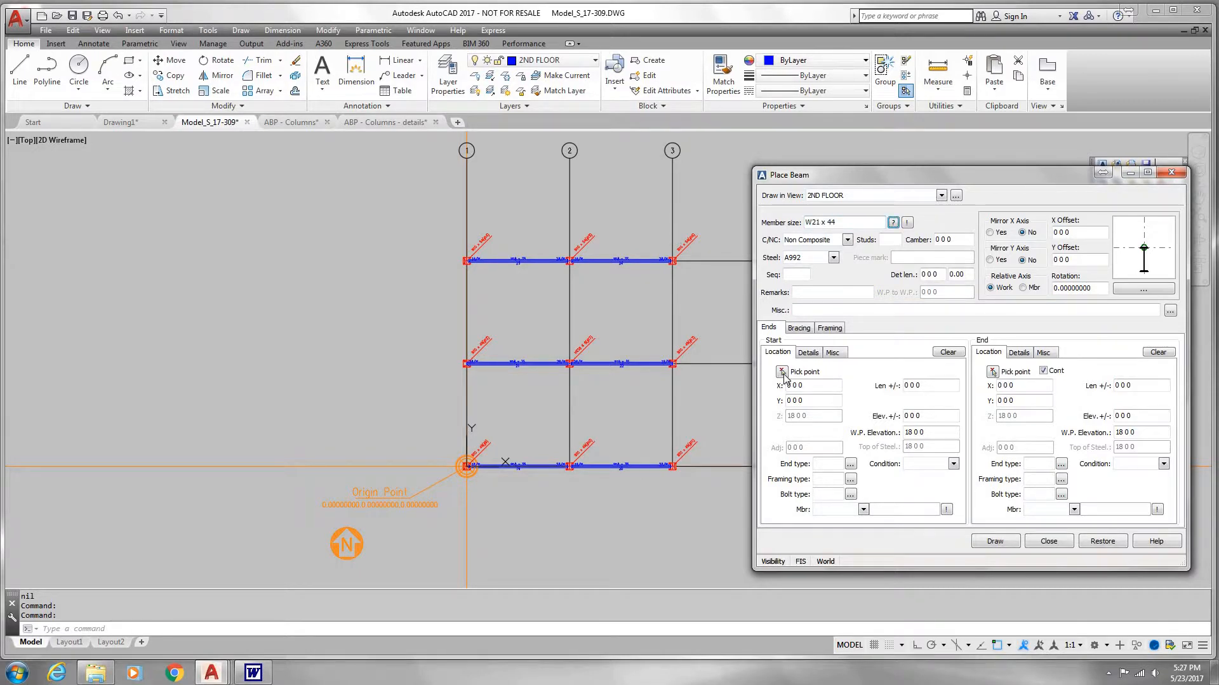
left_click(994, 372)
scroll(483, 467, "up", 10)
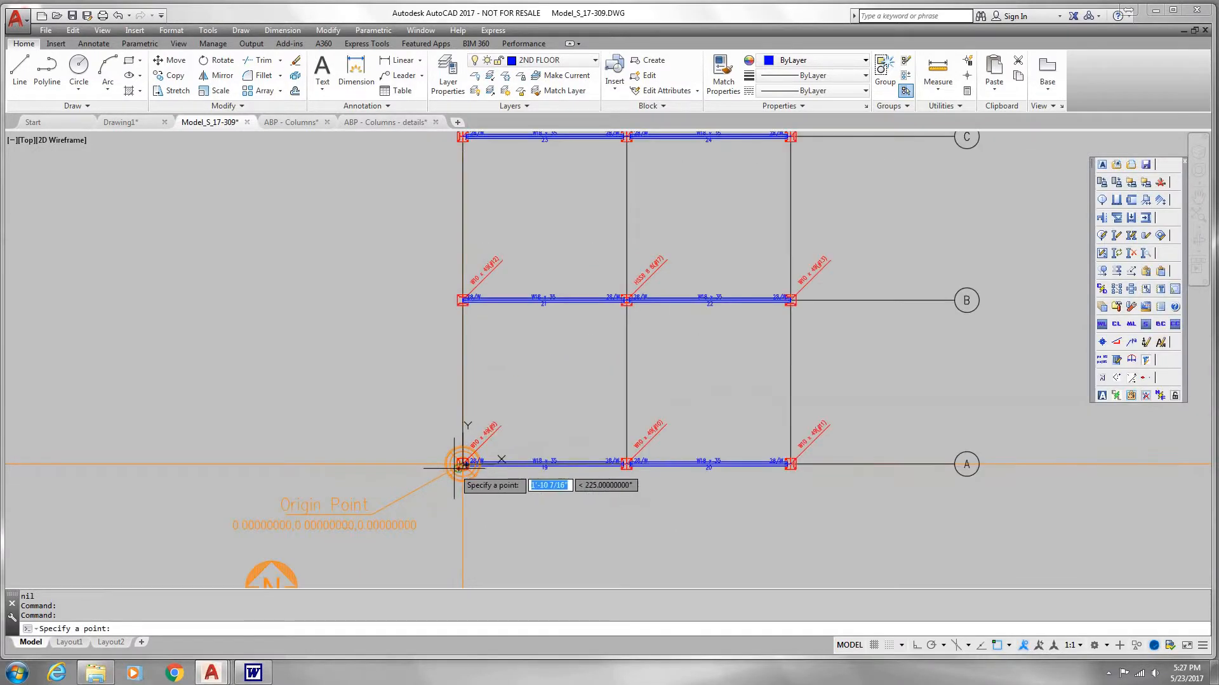
scroll(489, 436, "up", 4)
left_click(498, 425)
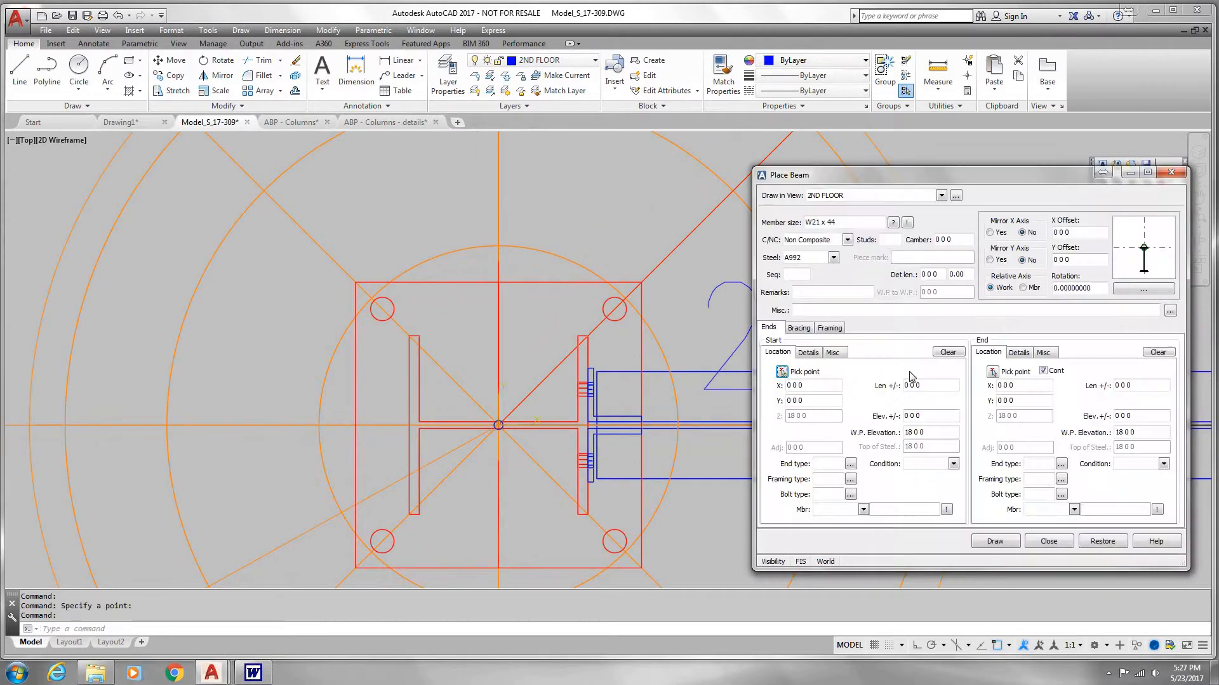
left_click(993, 373)
scroll(673, 400, "down", 14)
middle_click_drag(666, 305, 593, 446)
scroll(594, 409, "up", 2)
scroll(590, 393, "up", 14)
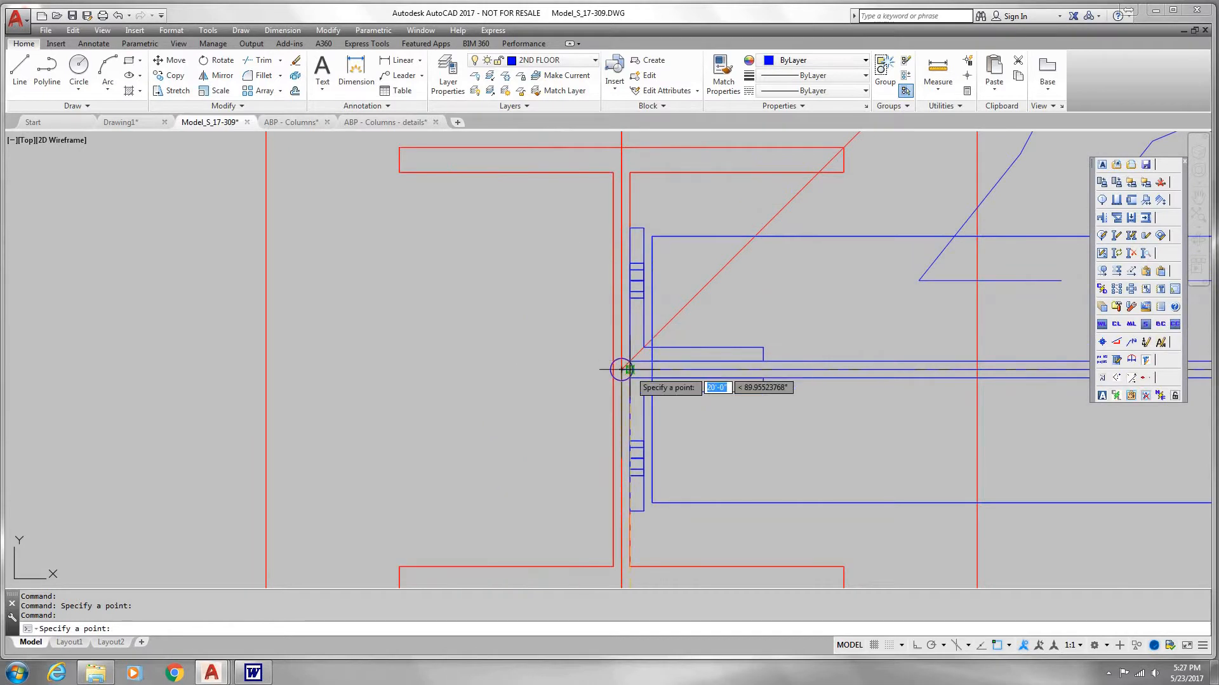
left_click(626, 377)
left_click(994, 541)
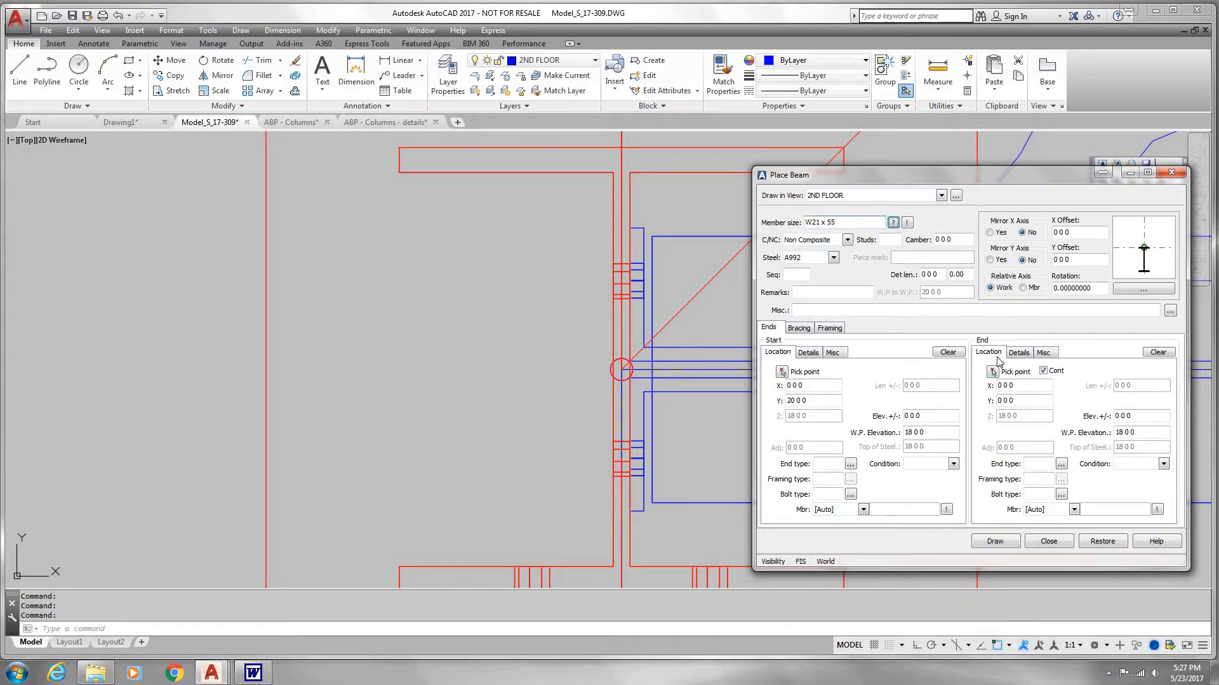
Step: Place a W21 x 55 beam along grid 1 from the column centre at B-1 to the column centre at C-1
left_click(993, 372)
scroll(825, 351, "up", 5)
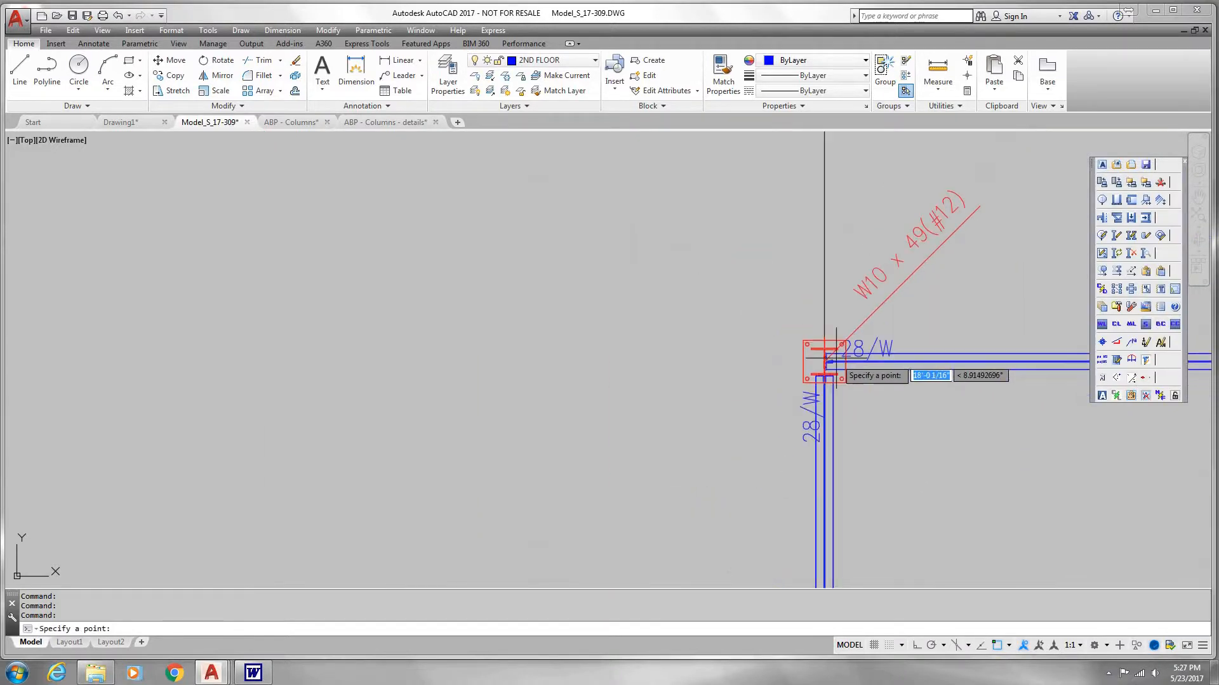
scroll(653, 240, "down", 3)
scroll(645, 264, "up", 6)
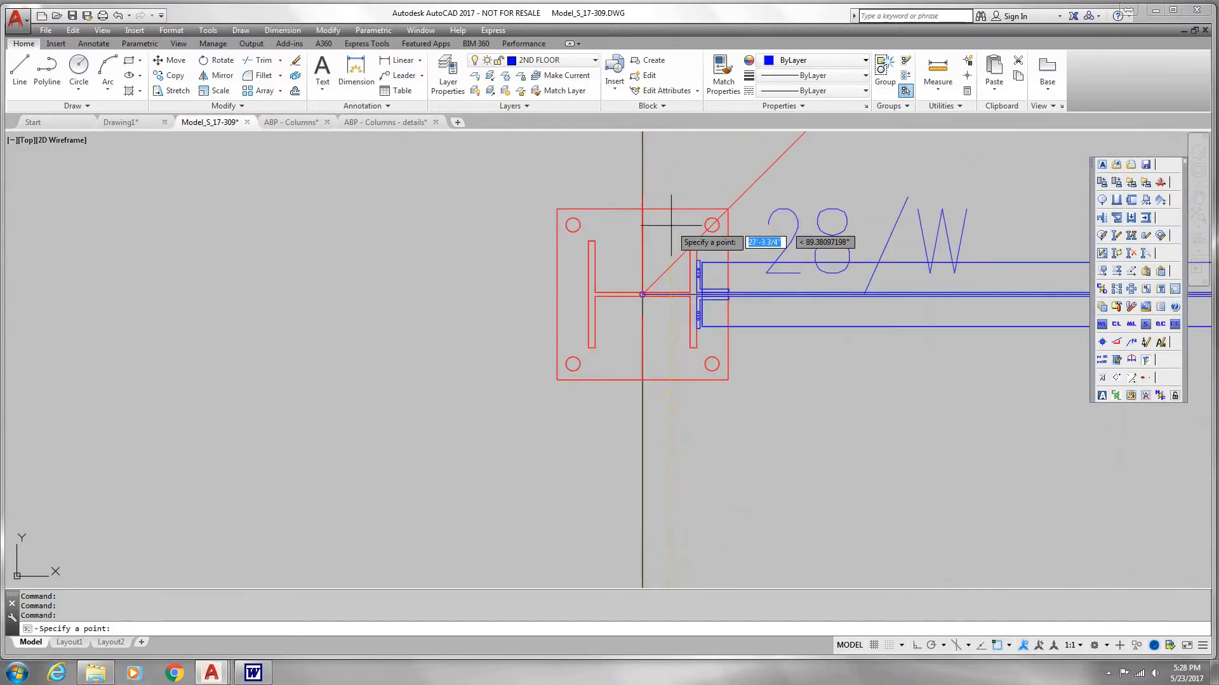
left_click(629, 330)
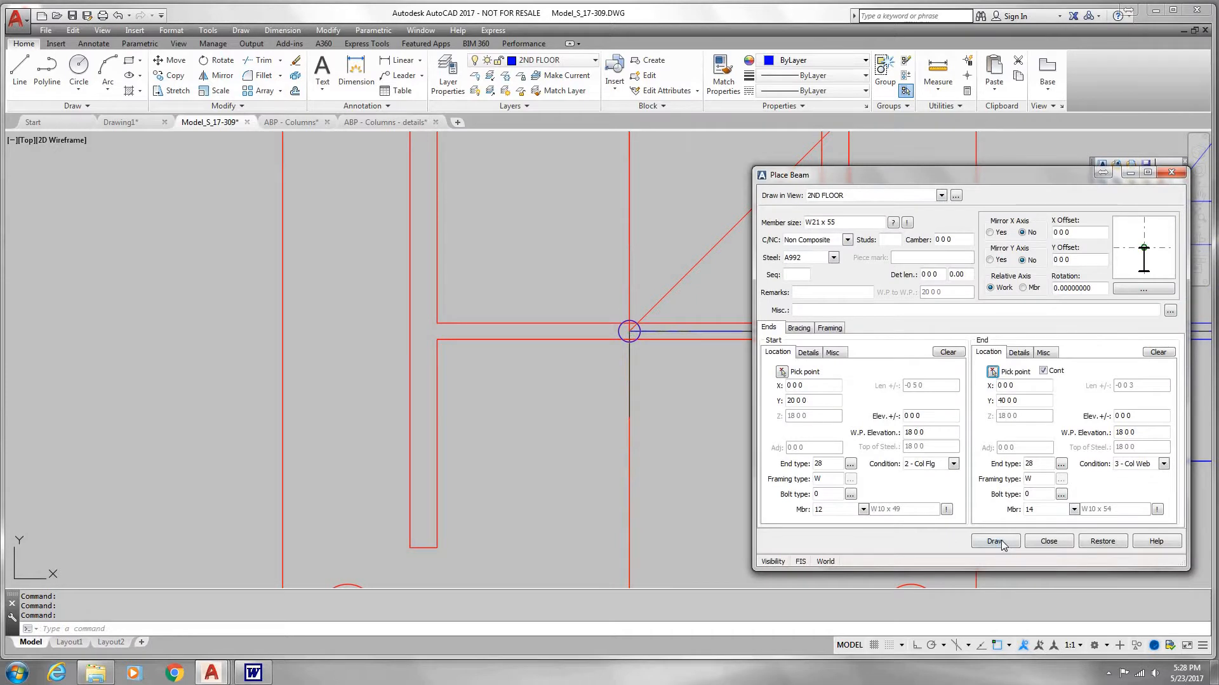
left_click(998, 541)
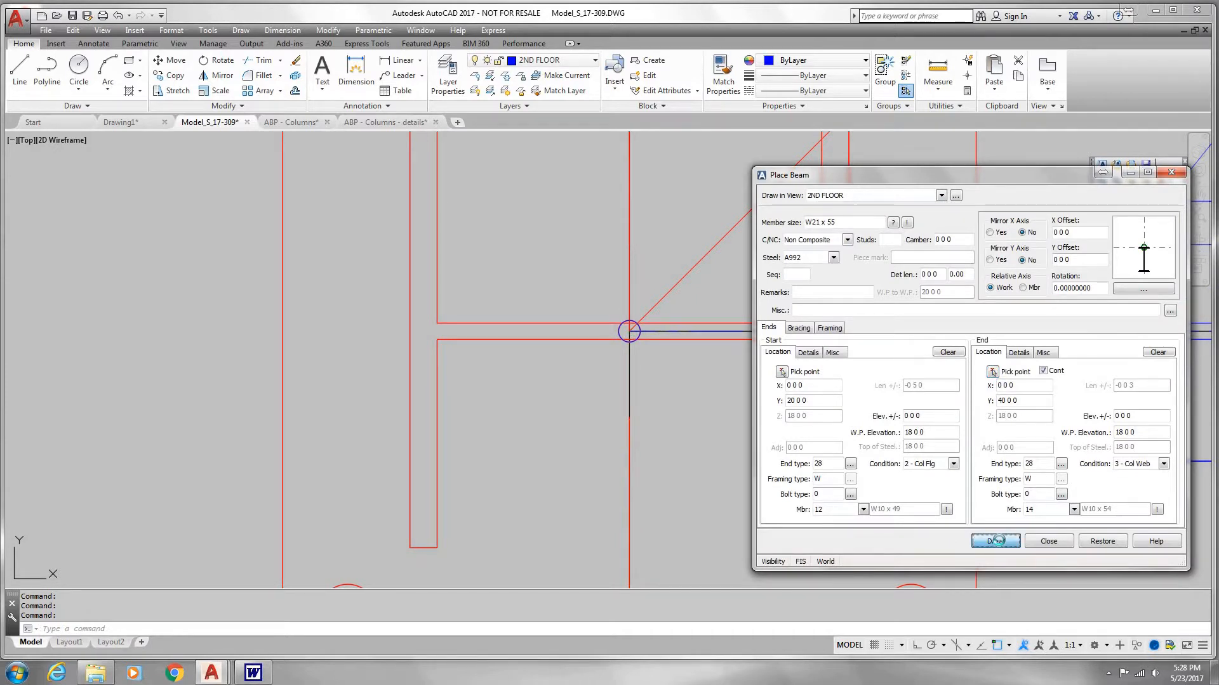
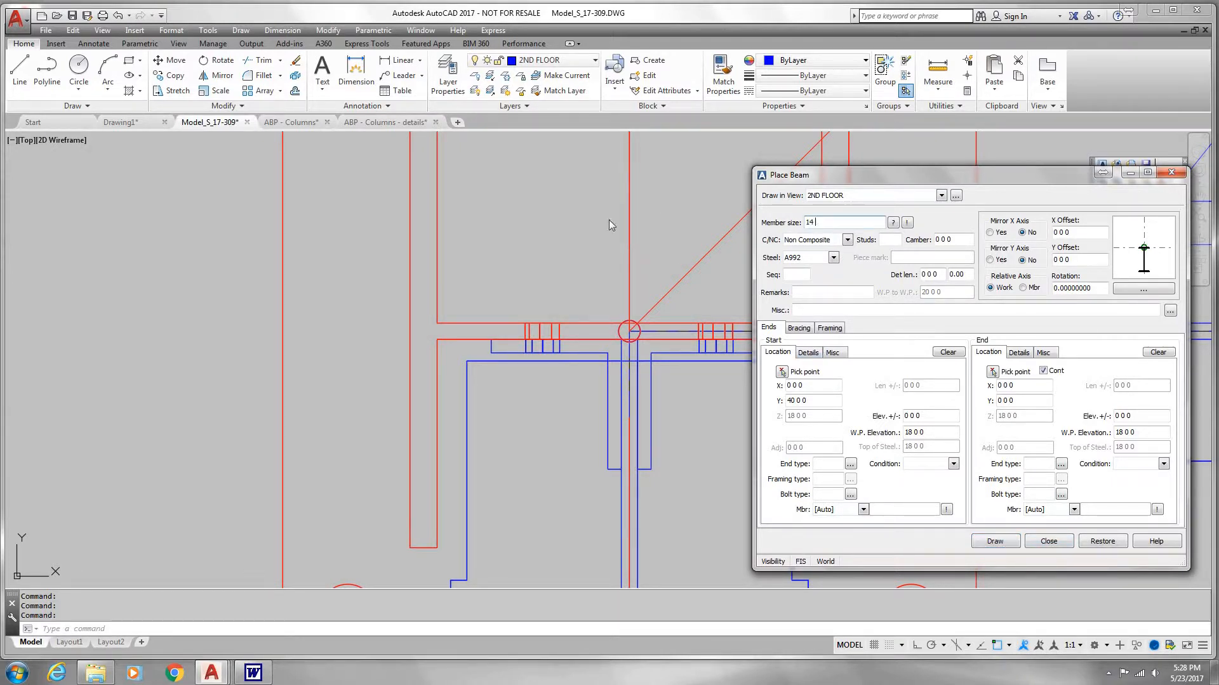
Step: Place a W14 x 22 beam in the 2ND FLOOR view along grid 2, from the column centre at A-2 to B-2
left_click(782, 372)
scroll(781, 391, "down", 17)
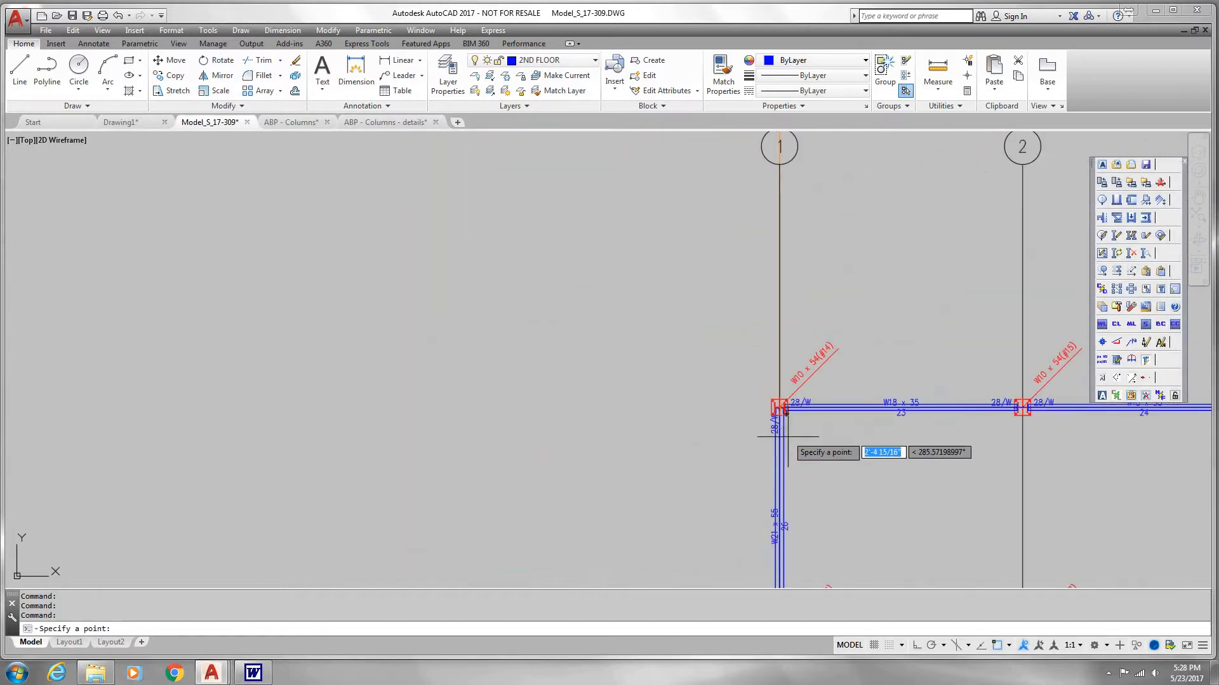
middle_click_drag(813, 449, 515, 208)
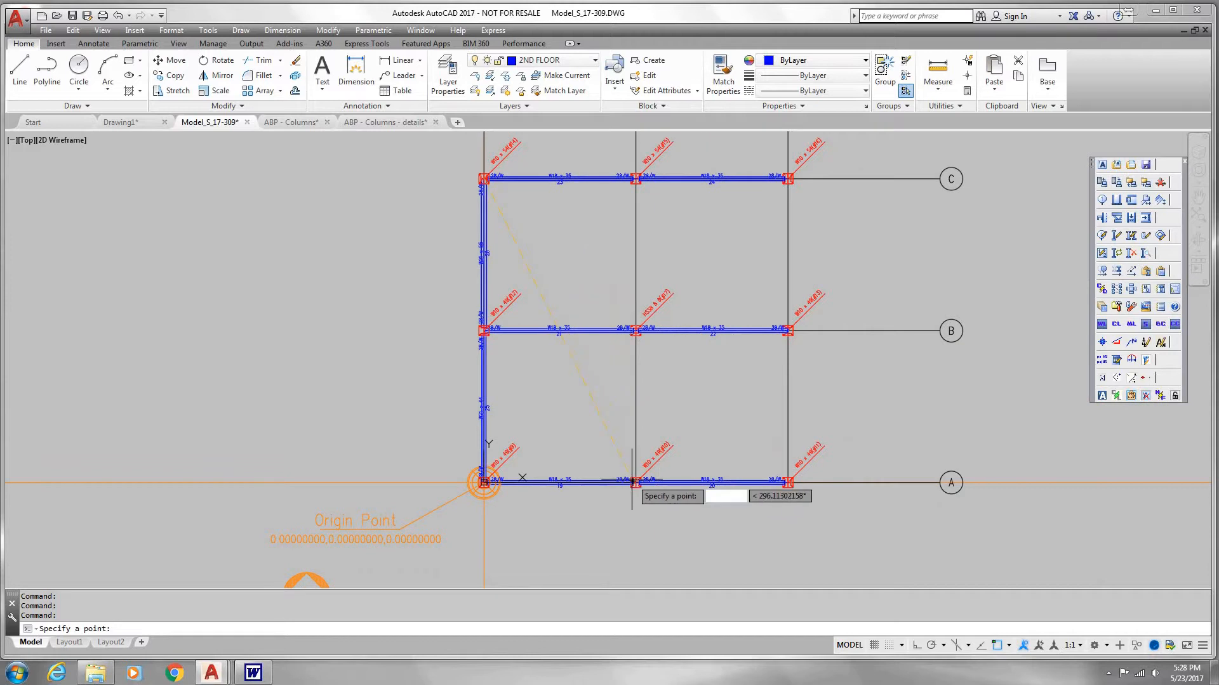
scroll(633, 481, "up", 18)
left_click(580, 395)
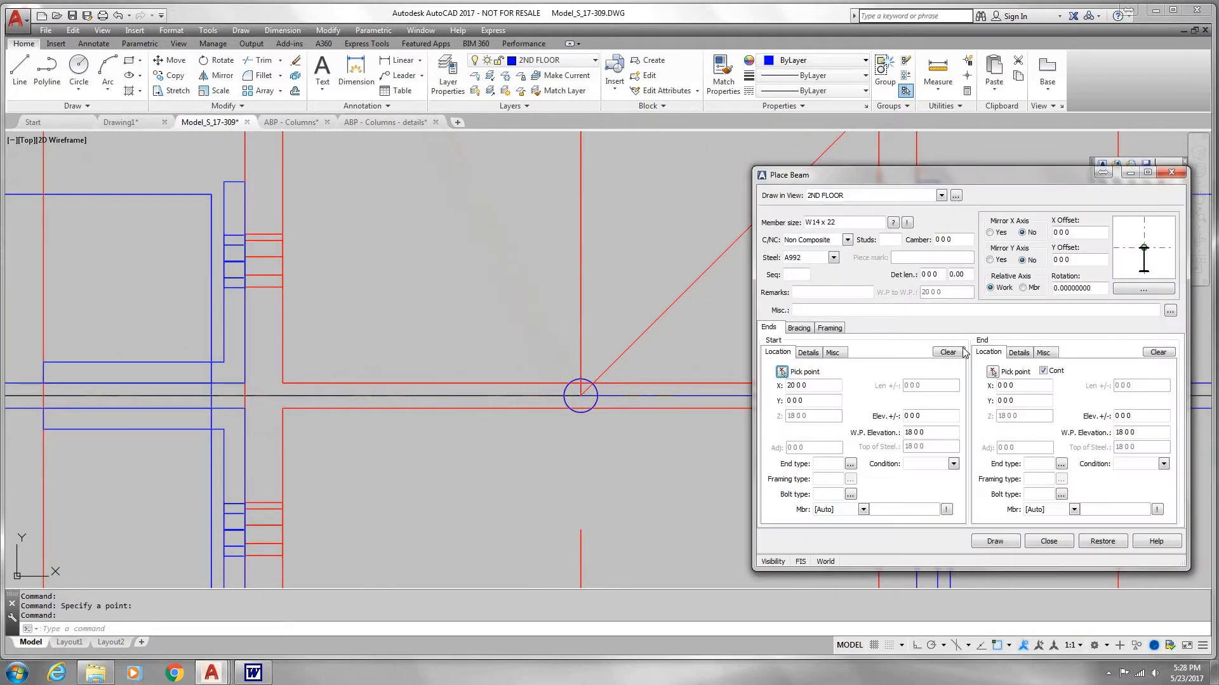
left_click(993, 372)
scroll(723, 350, "down", 15)
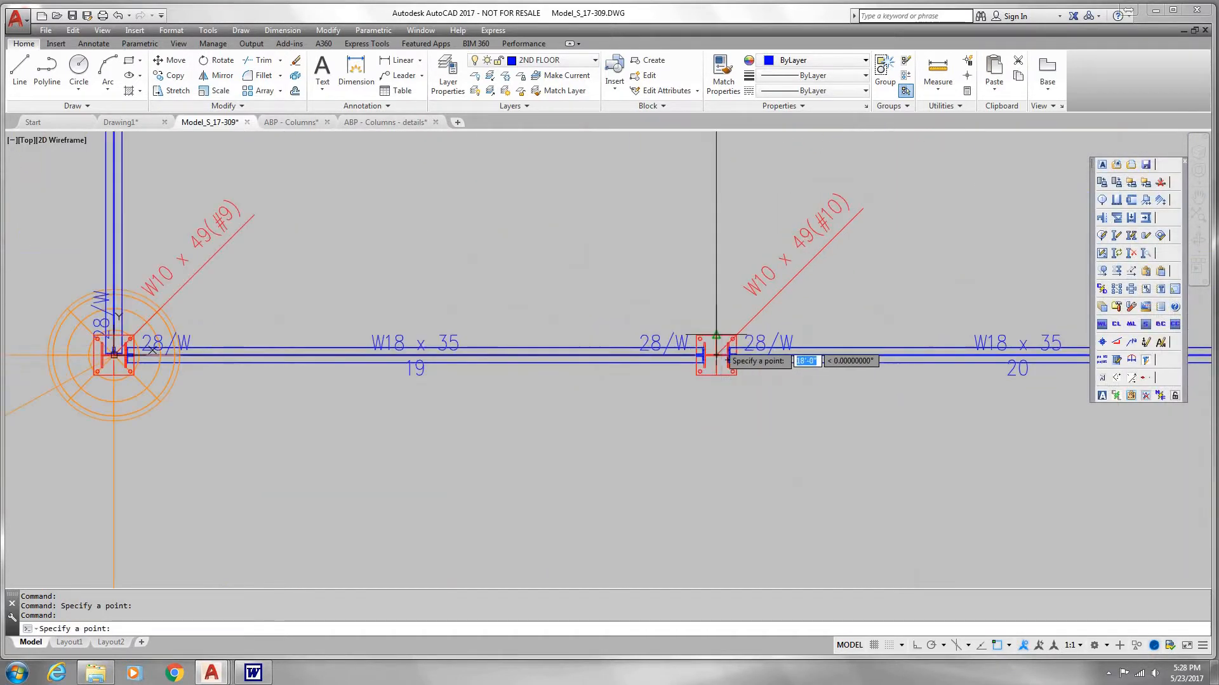
middle_click_drag(712, 210, 677, 523)
scroll(718, 213, "down", 10)
middle_click_drag(702, 193, 643, 353)
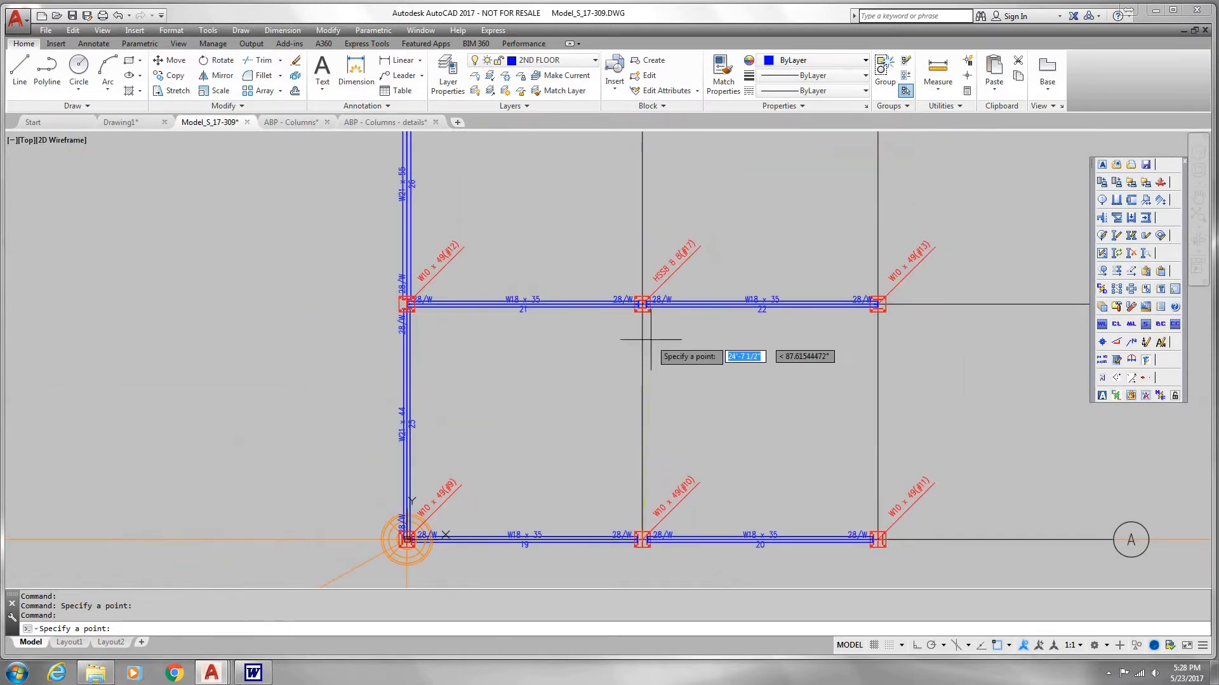
scroll(641, 305, "up", 12)
scroll(603, 228, "up", 4)
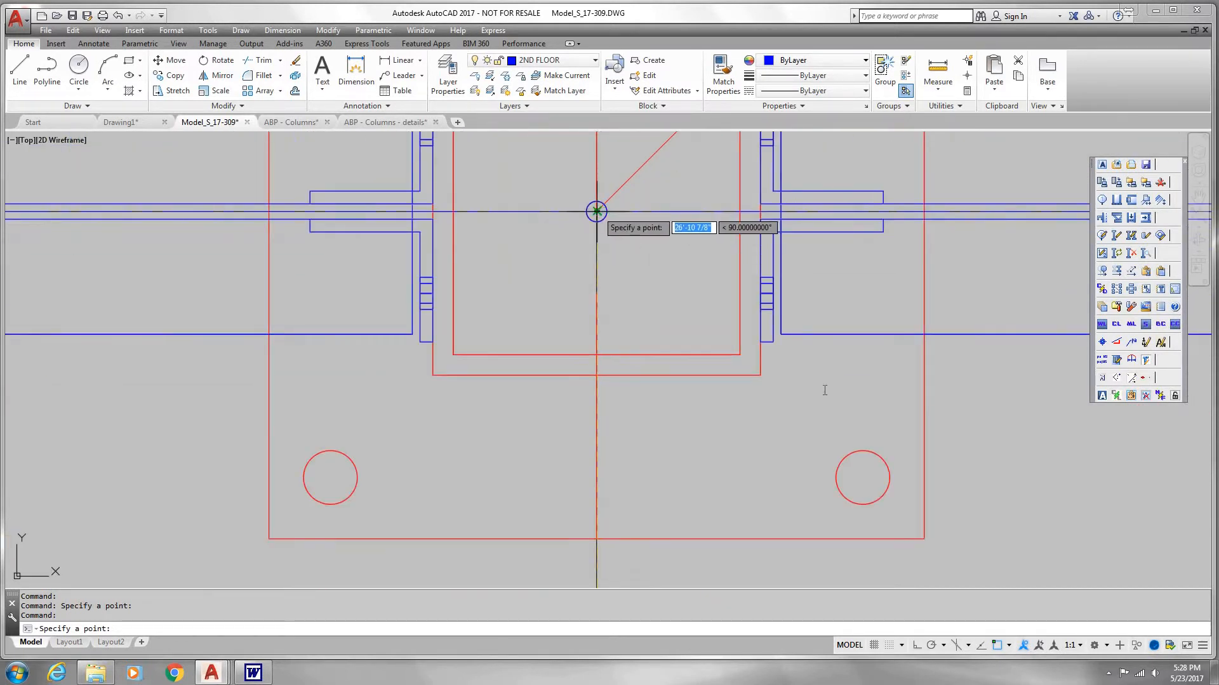
left_click(596, 211)
left_click(994, 542)
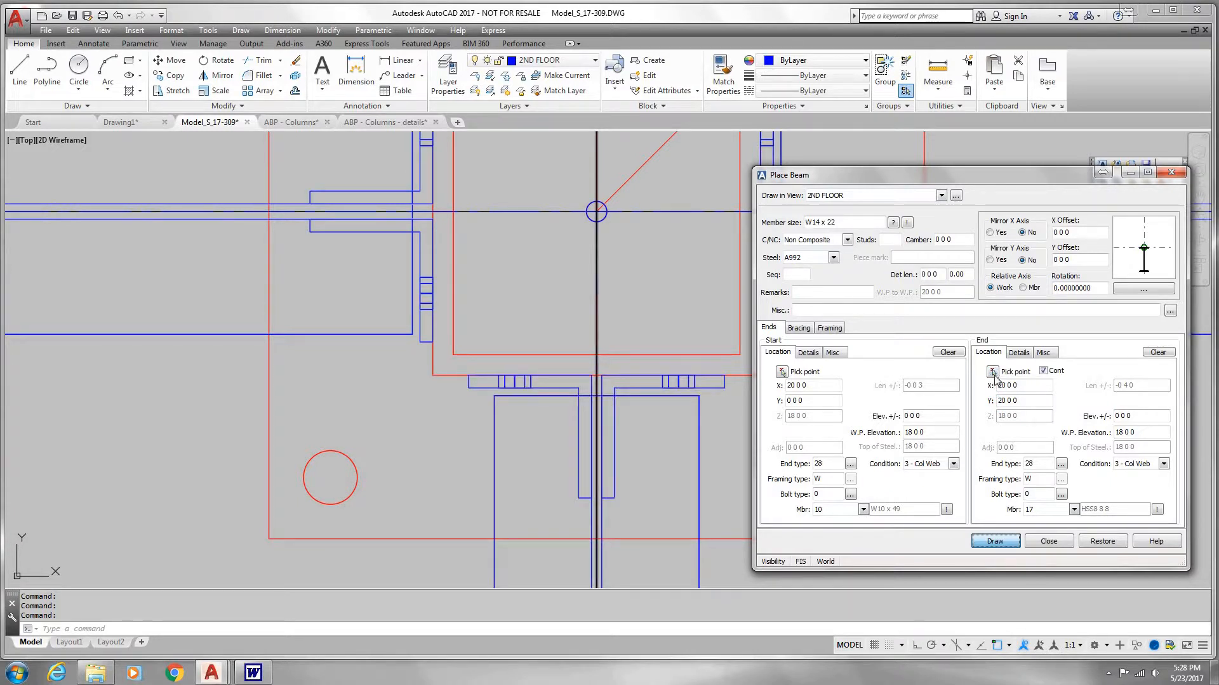
Step: Place a second W14 x 22 beam along grid 2 from the column centre at B-2 to C-2, and finish placing beams
left_click(994, 374)
scroll(855, 388, "down", 10)
middle_click_drag(832, 250, 831, 252)
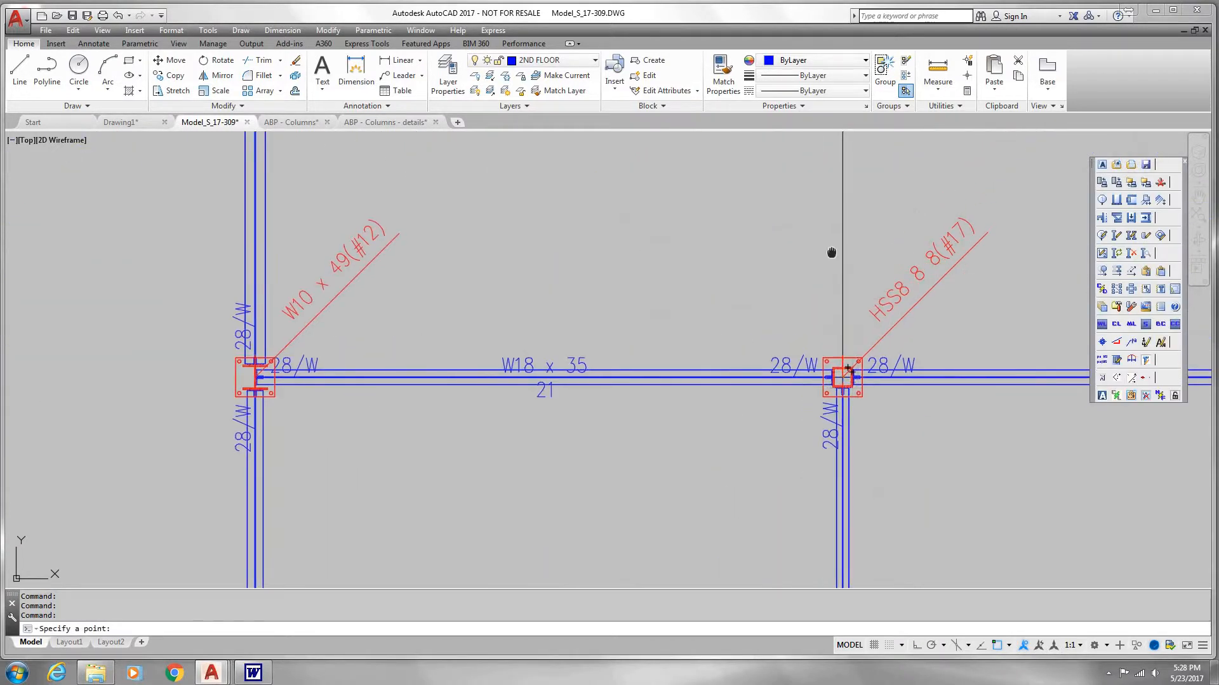
scroll(781, 444, "down", 5)
scroll(701, 311, "up", 10)
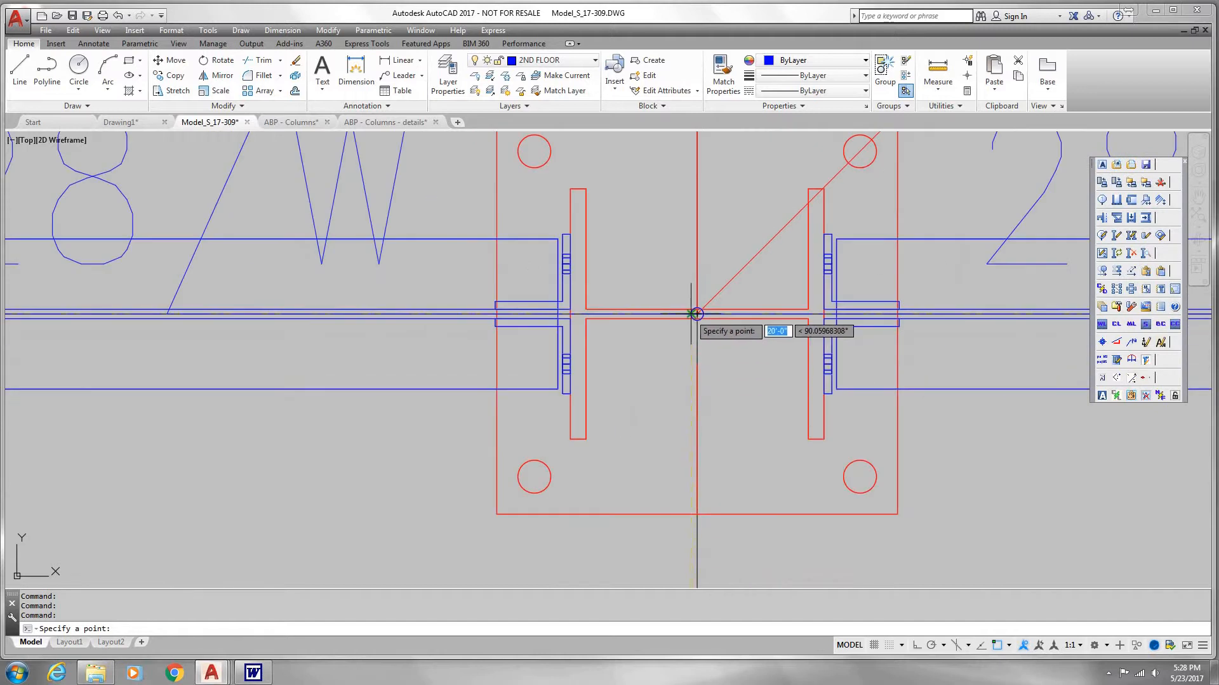
left_click(697, 314)
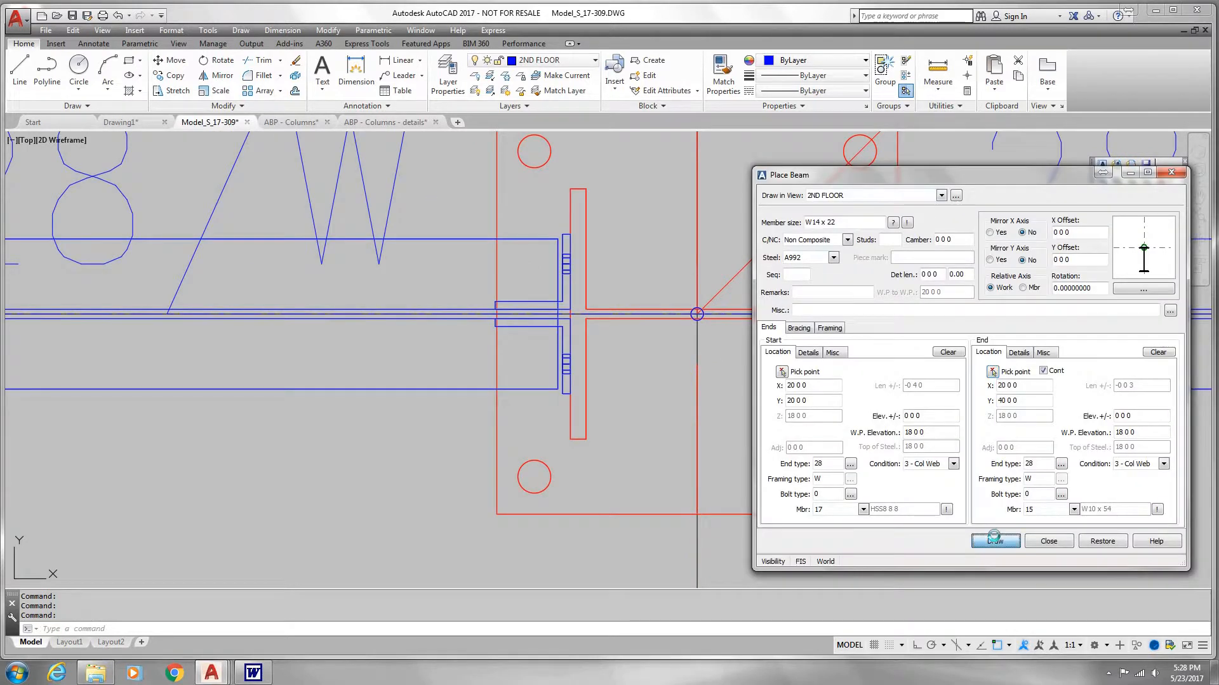
left_click(994, 540)
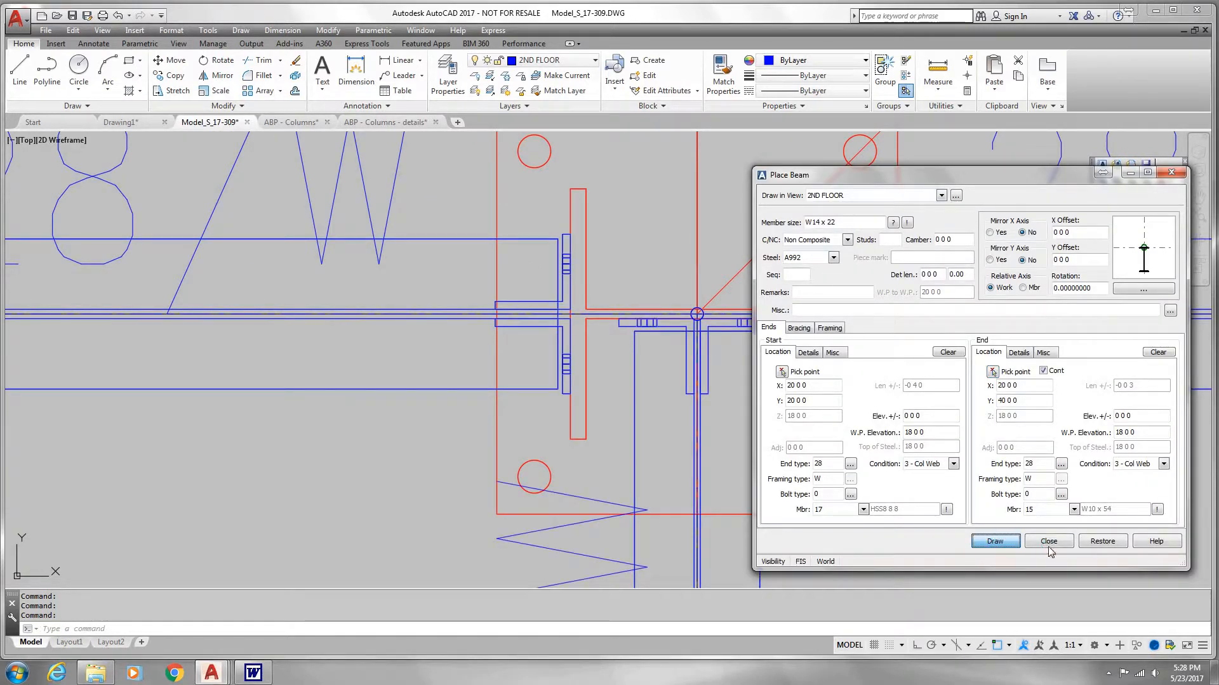
left_click(1049, 541)
Step: Start copying the two W21 beams along grid 1, using the column centre at grid C-1 as the base point
scroll(776, 463, "down", 8)
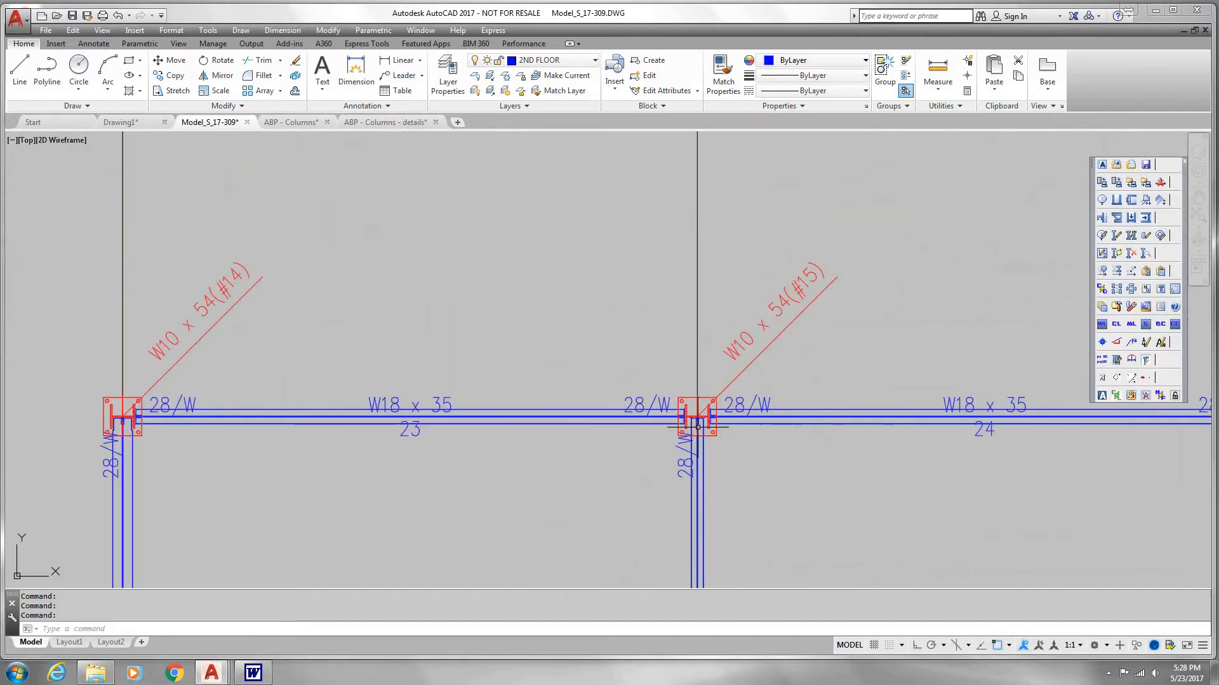
middle_click_drag(775, 463, 636, 282)
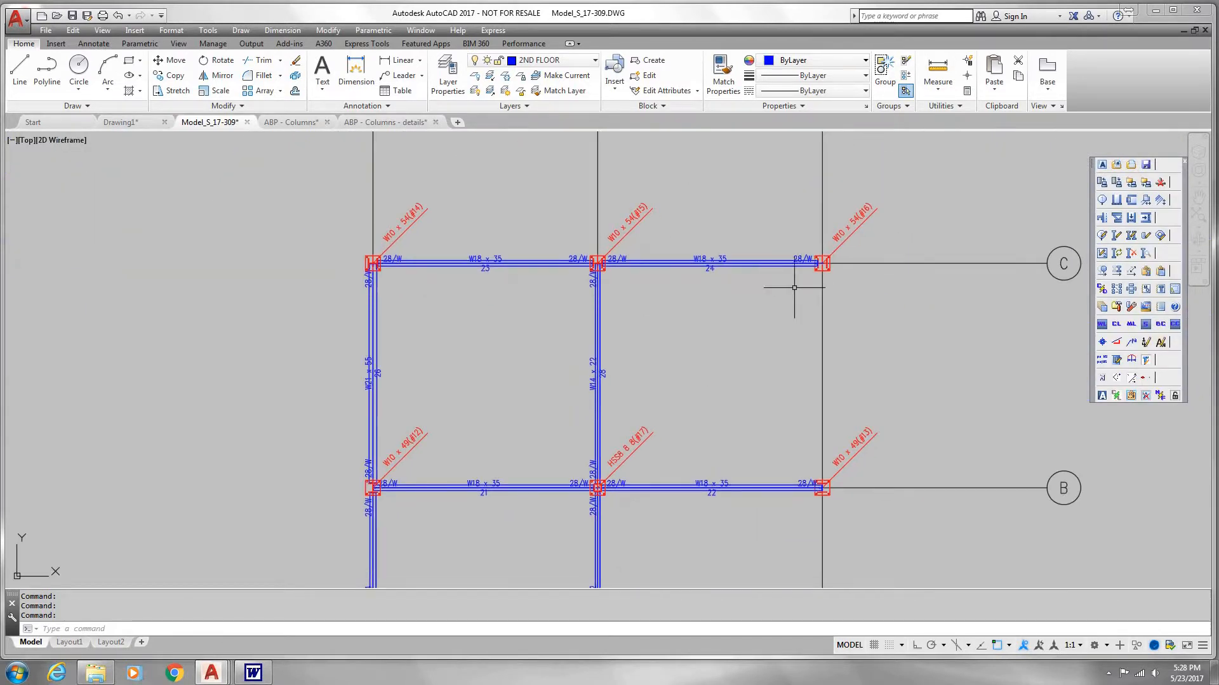
scroll(599, 274, "up", 6)
scroll(610, 278, "down", 6)
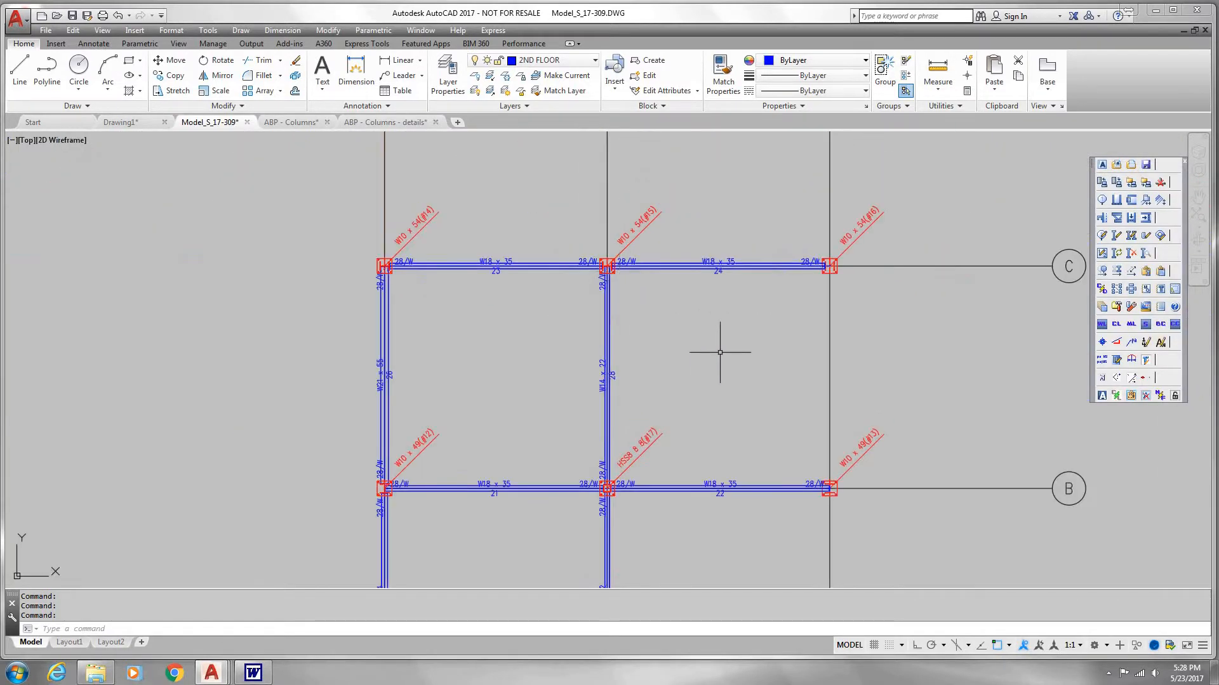
middle_click_drag(720, 352, 724, 323)
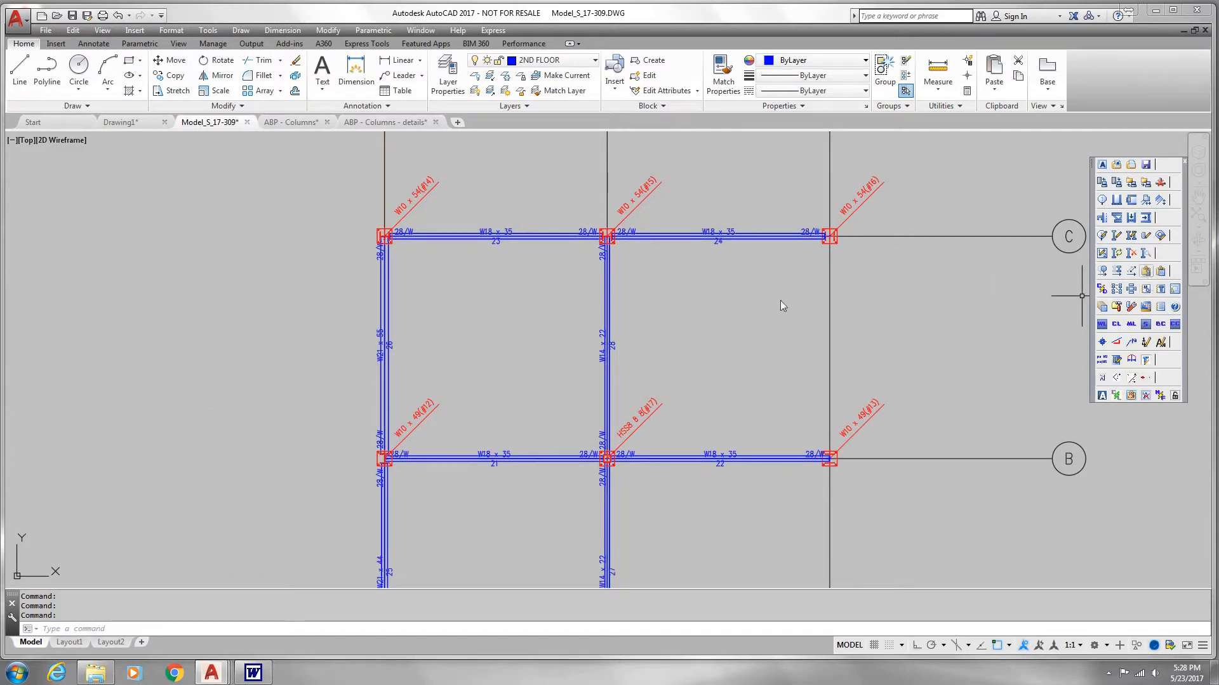
left_click(378, 236)
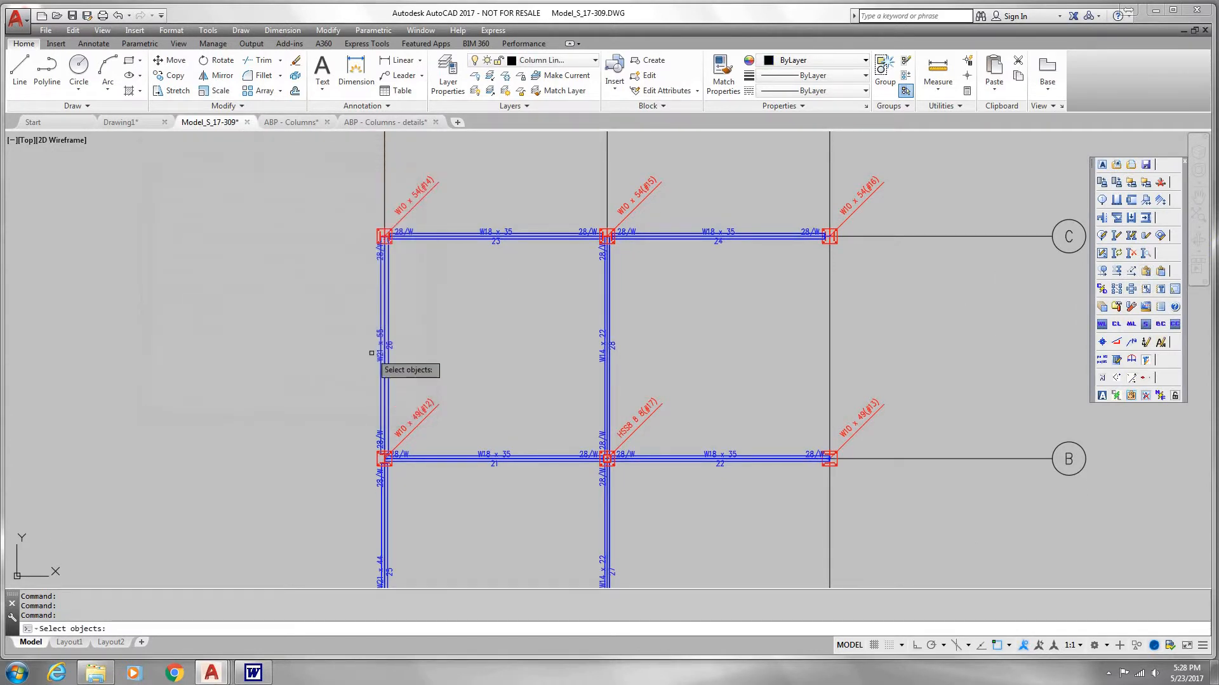
left_click(385, 352)
left_click(385, 513)
key("Return")
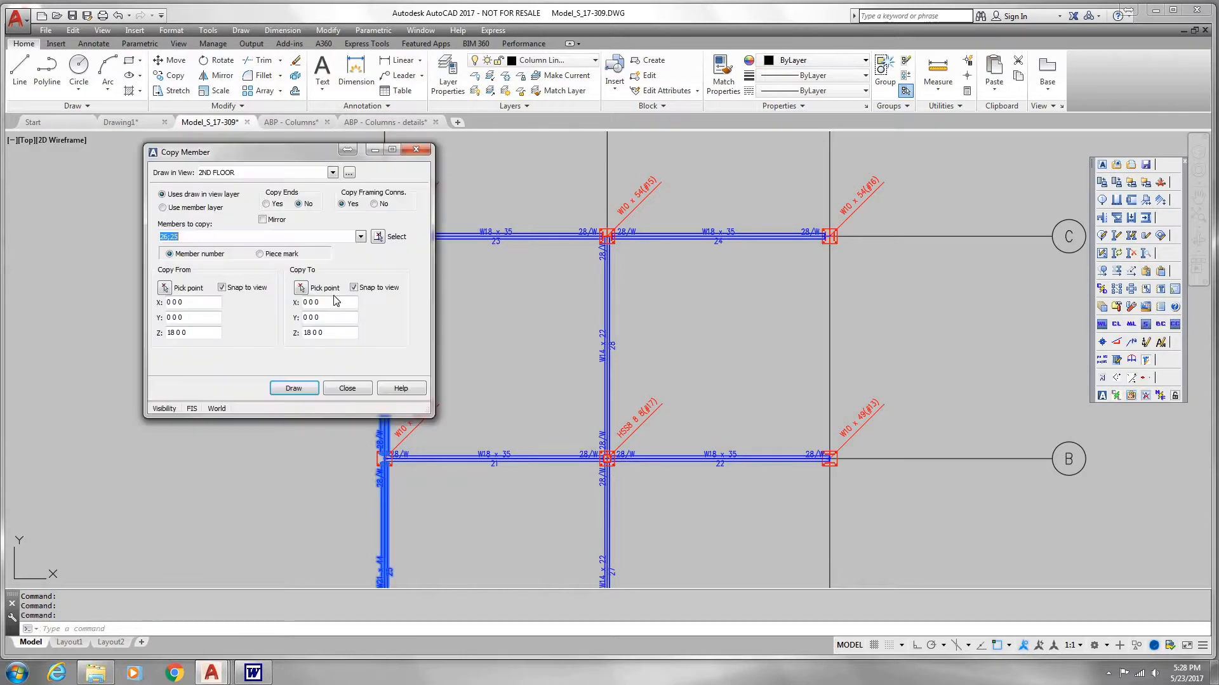
left_click(165, 288)
scroll(384, 310, "up", 10)
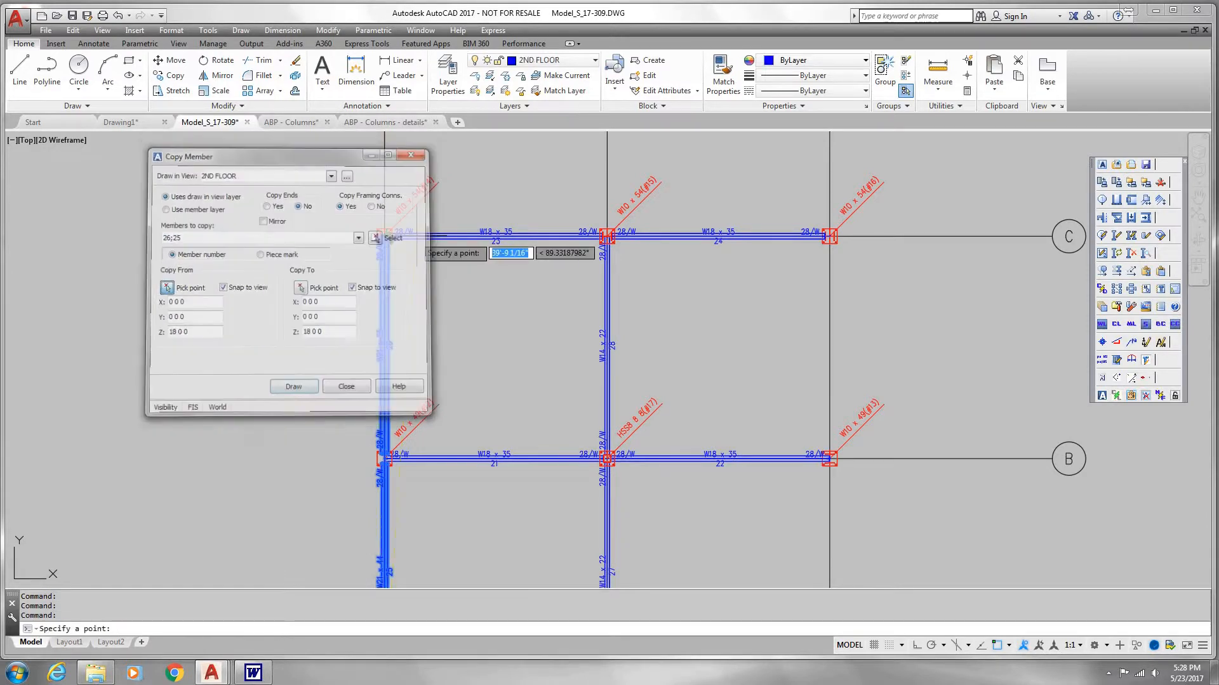
left_click(386, 310)
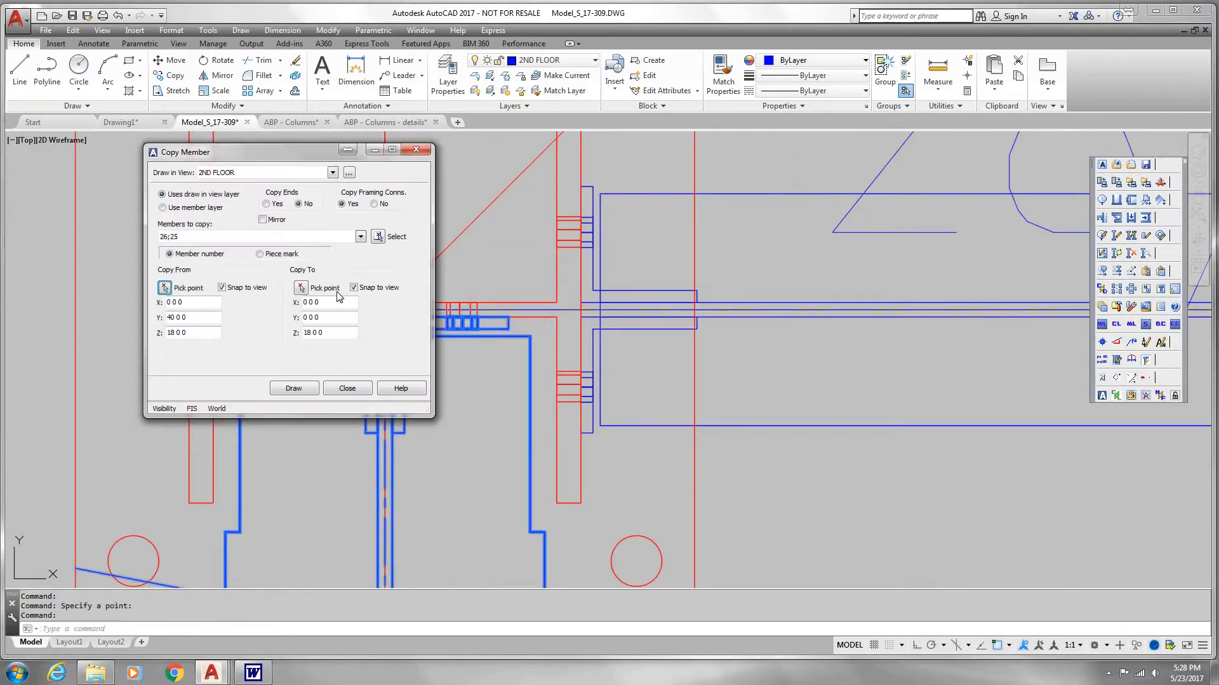
Step: Copy the two beams to grid 3 at the column centre of C-3, and finish copying members
left_click(301, 289)
scroll(512, 288, "down", 10)
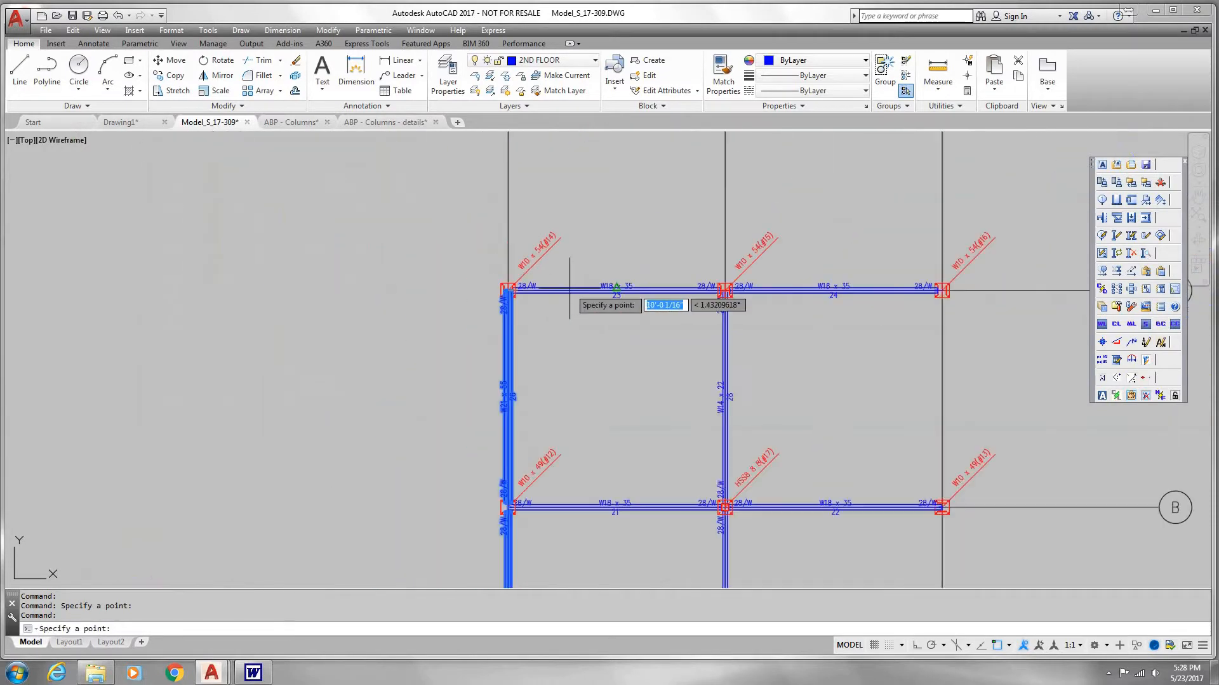
middle_click_drag(835, 288, 505, 287)
scroll(595, 238, "up", 5)
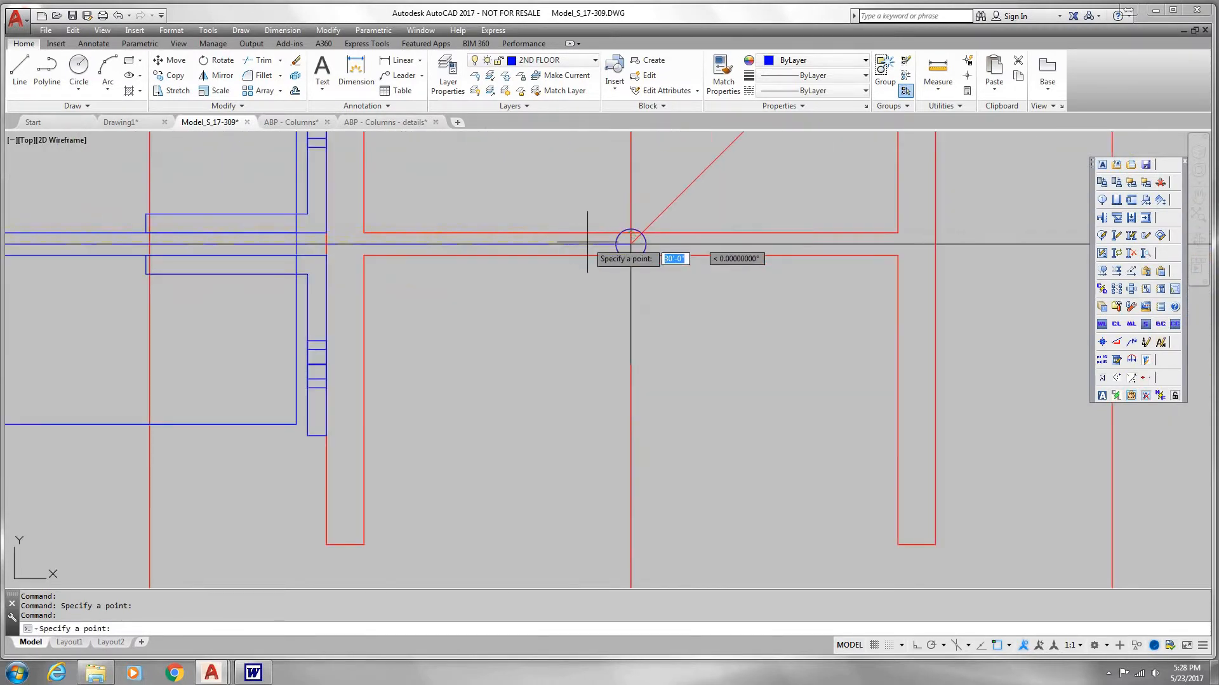
left_click(630, 244)
left_click(298, 387)
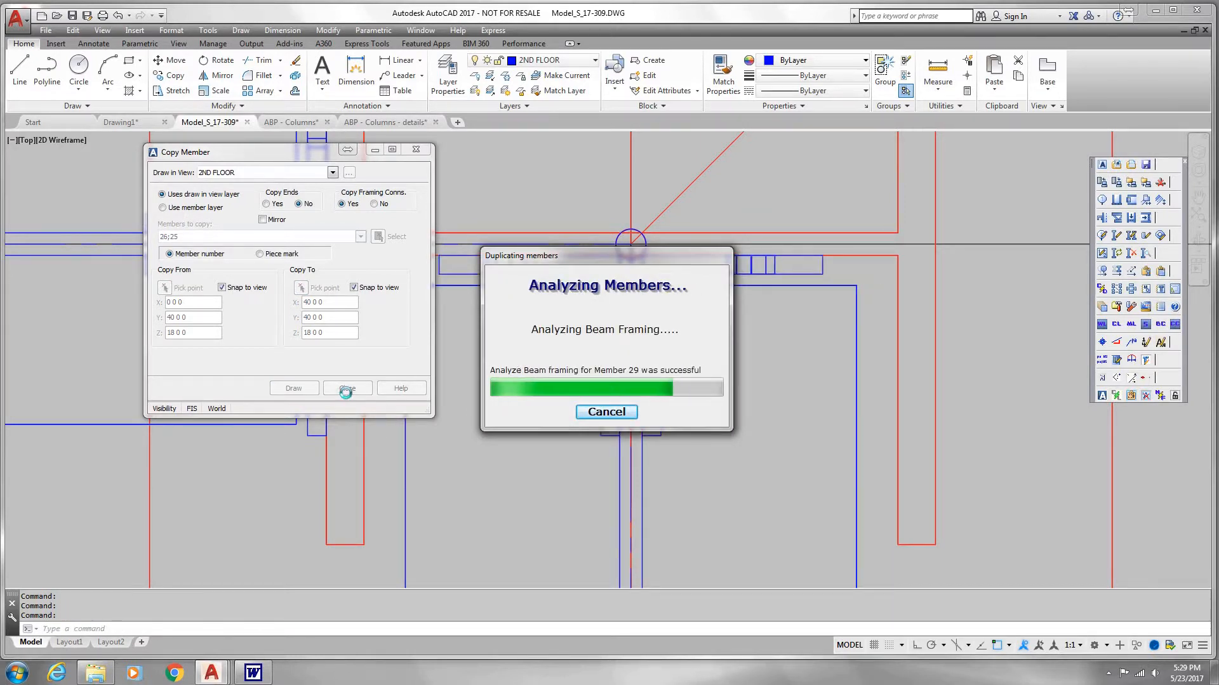
left_click(343, 390)
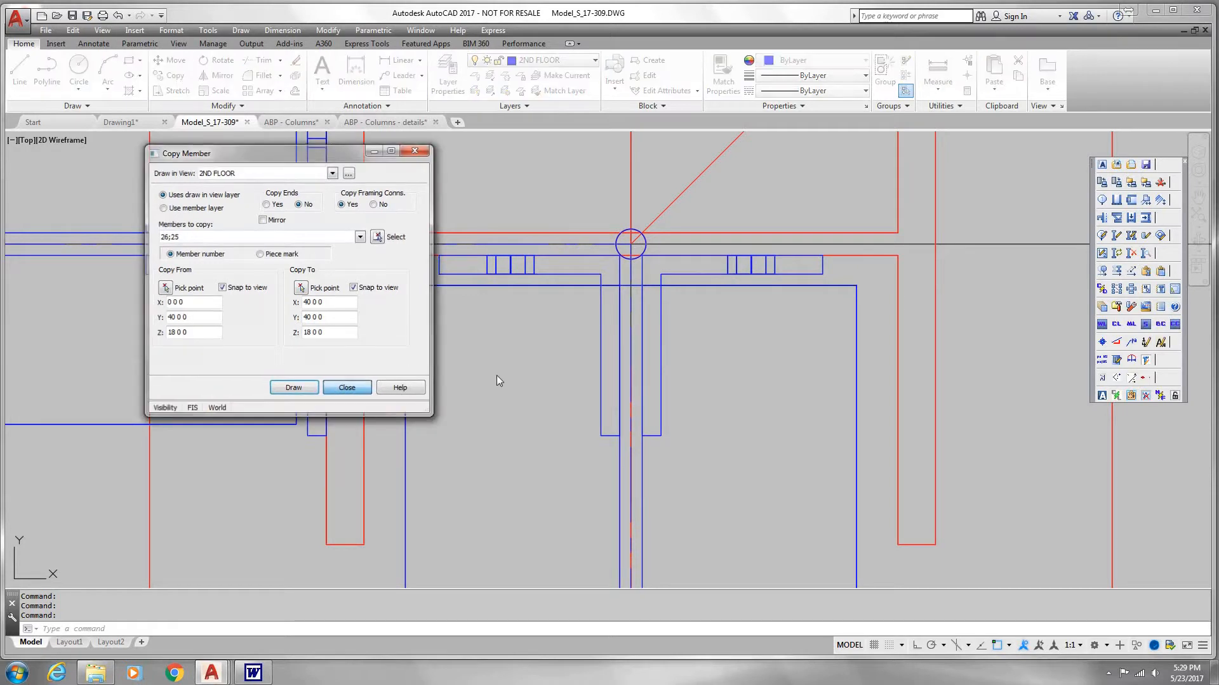
left_click(658, 358)
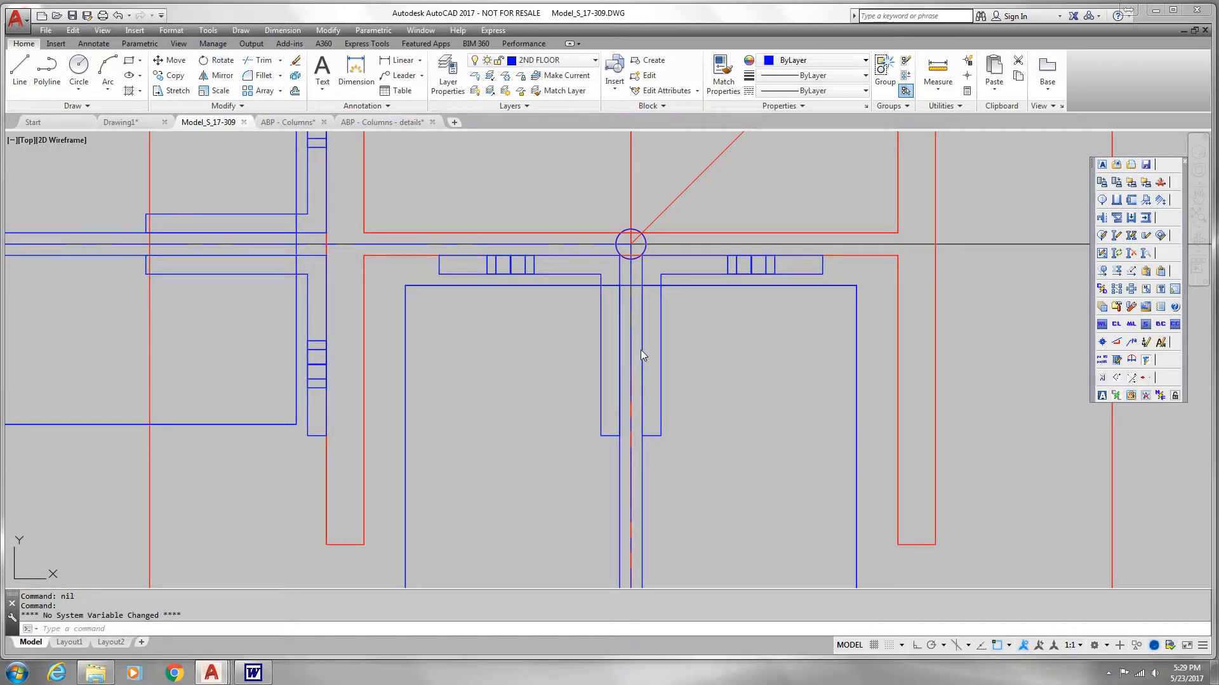
Step: Examine the copied beam's connection at the grid C-3 column and the surrounding 2ND FLOOR framing
scroll(643, 351, "down", 2)
scroll(645, 351, "down", 5)
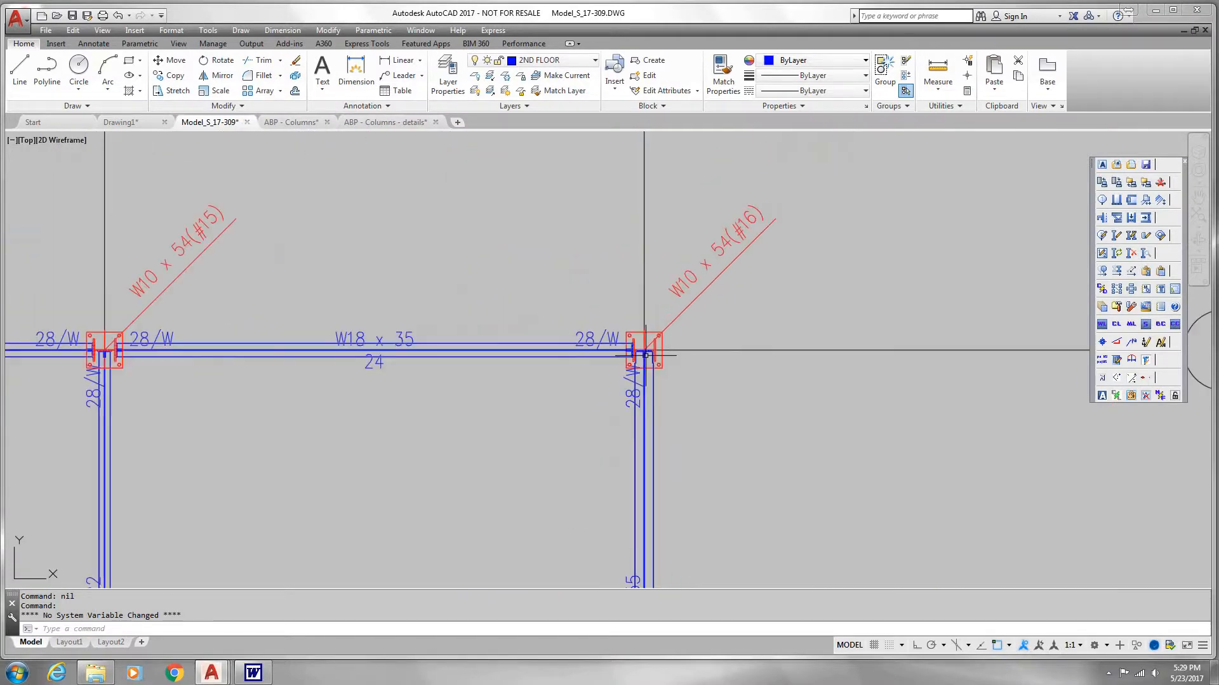
mouse_move(644, 351)
middle_mouse_down()
mouse_move(733, 242)
mouse_move(714, 297)
middle_mouse_up()
scroll(713, 297, "up", 6)
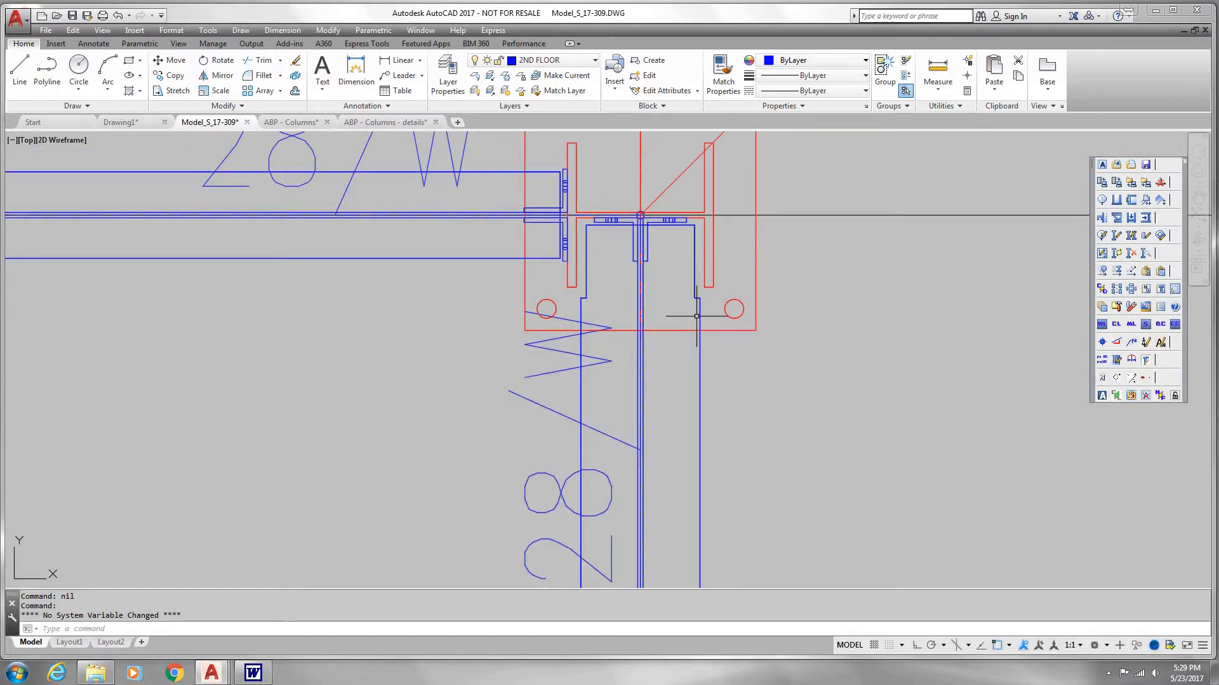
scroll(697, 311, "down", 2)
scroll(656, 284, "down", 4)
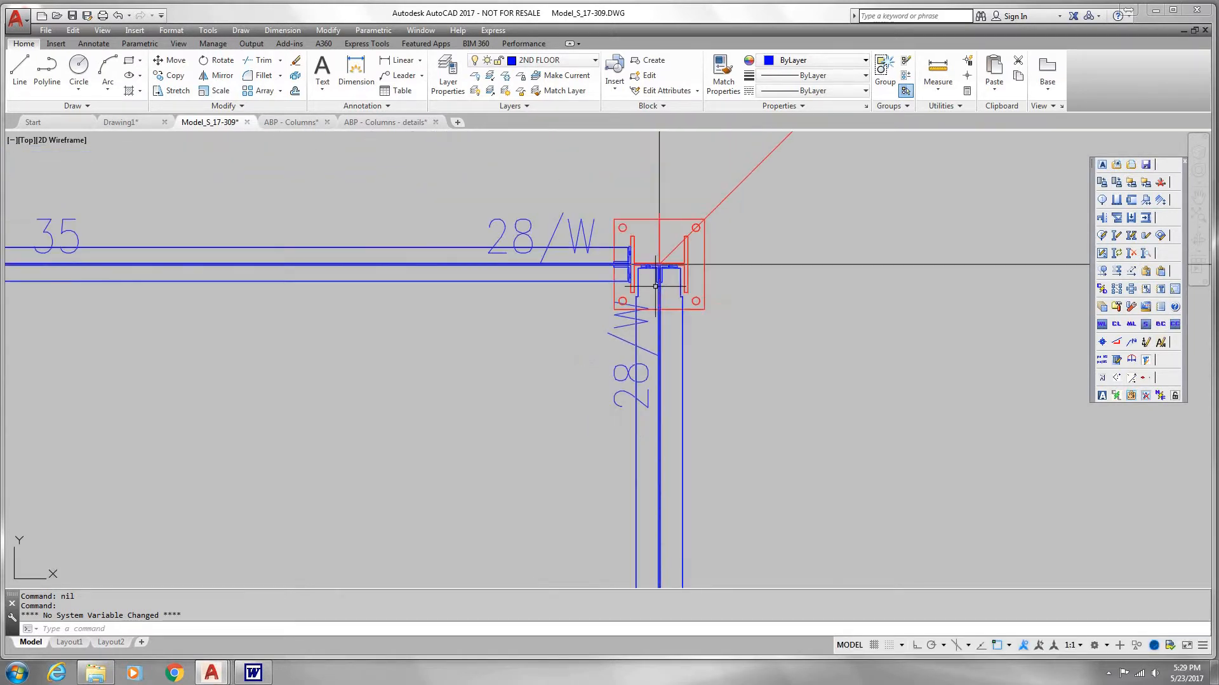
scroll(603, 362, "down", 2)
middle_click_drag(608, 372, 759, 258)
scroll(584, 350, "down", 2)
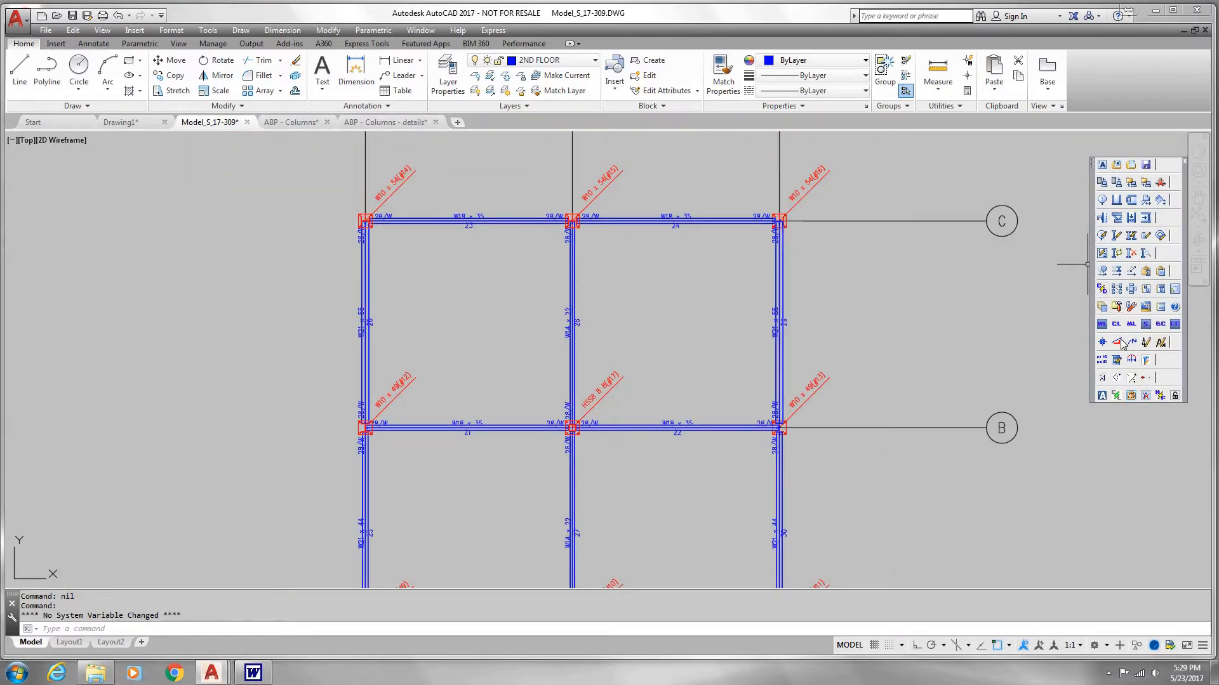
Step: Offset the W14 x 22 beam on grid 2 between B and C toward grid 3, with 3 spaces below at 5 0 0
left_click(1117, 271)
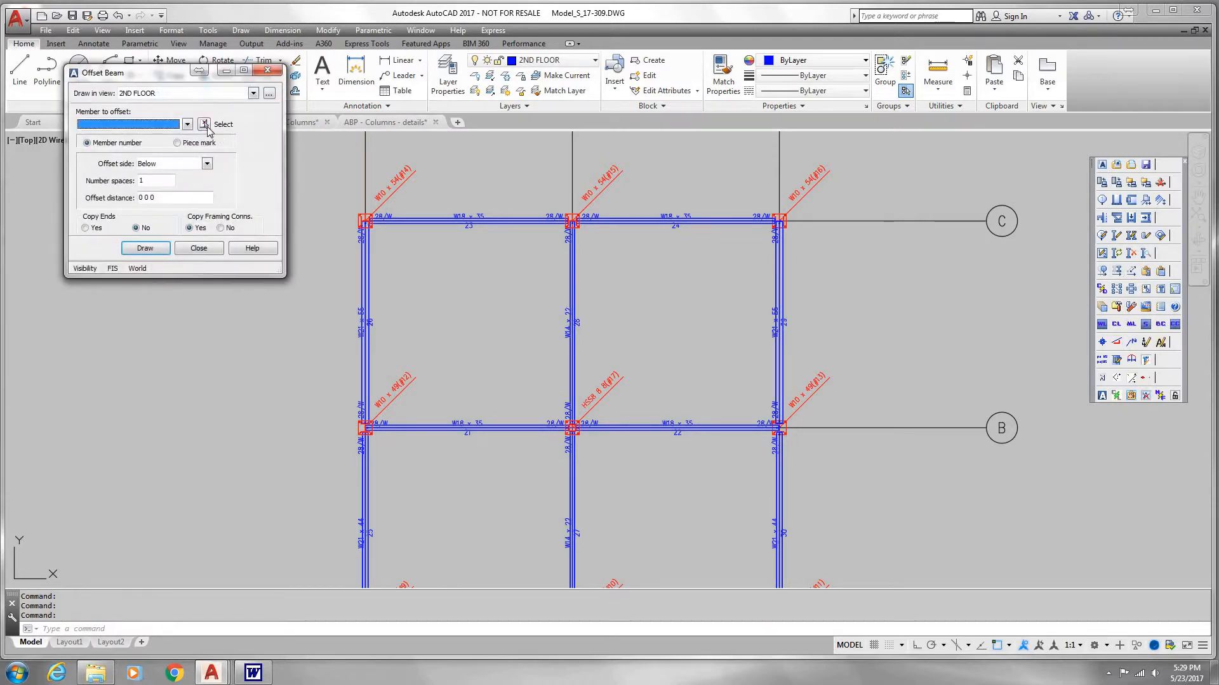
left_click(205, 125)
middle_click_drag(526, 359, 536, 266)
left_click(581, 233)
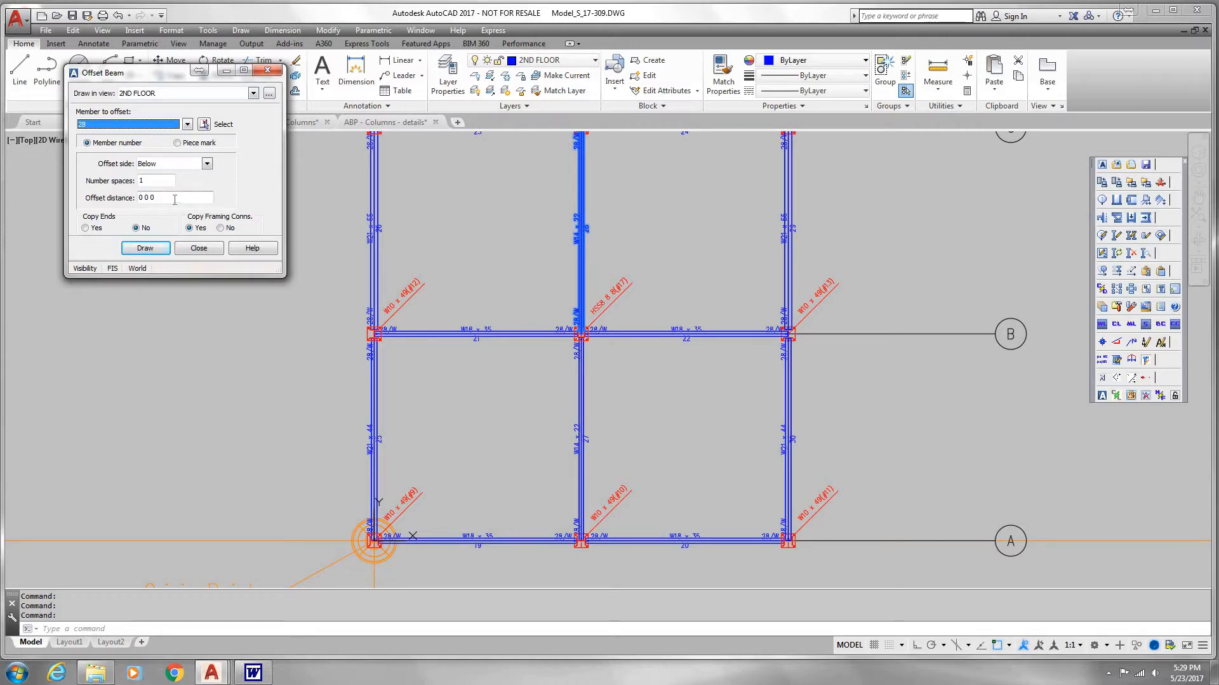
left_click_drag(176, 201, 68, 198)
left_click_drag(144, 182, 63, 192)
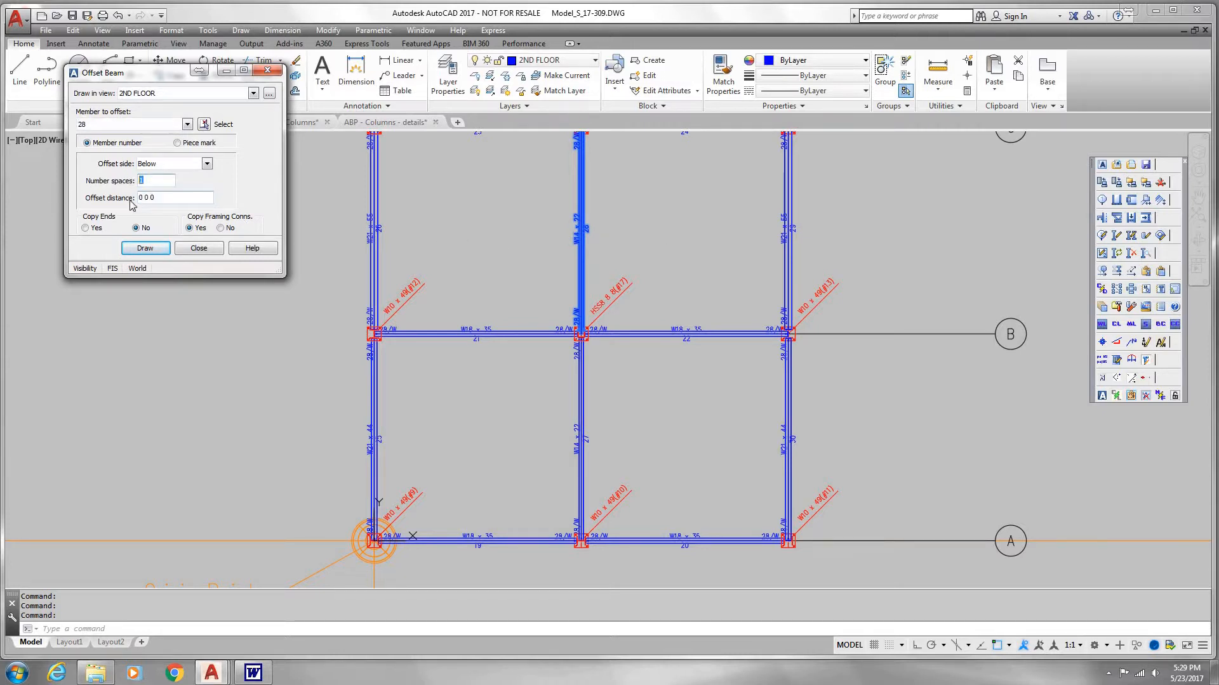
key("Tab")
type("5")
key("Tab")
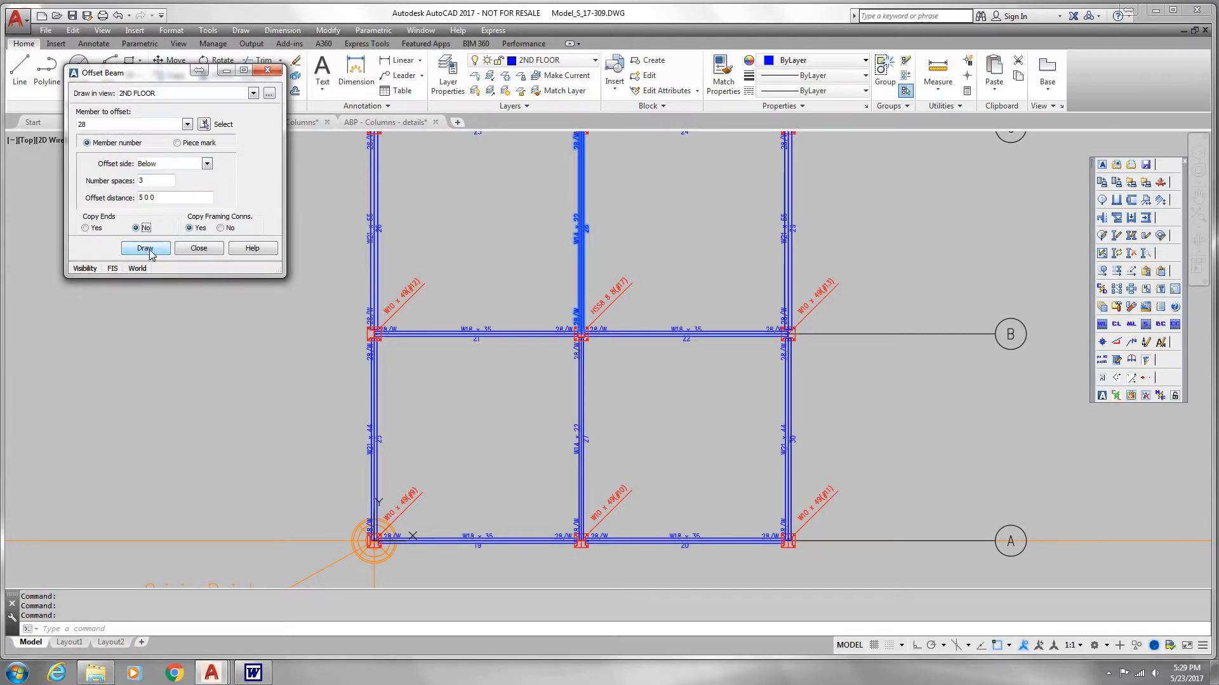
left_click(145, 248)
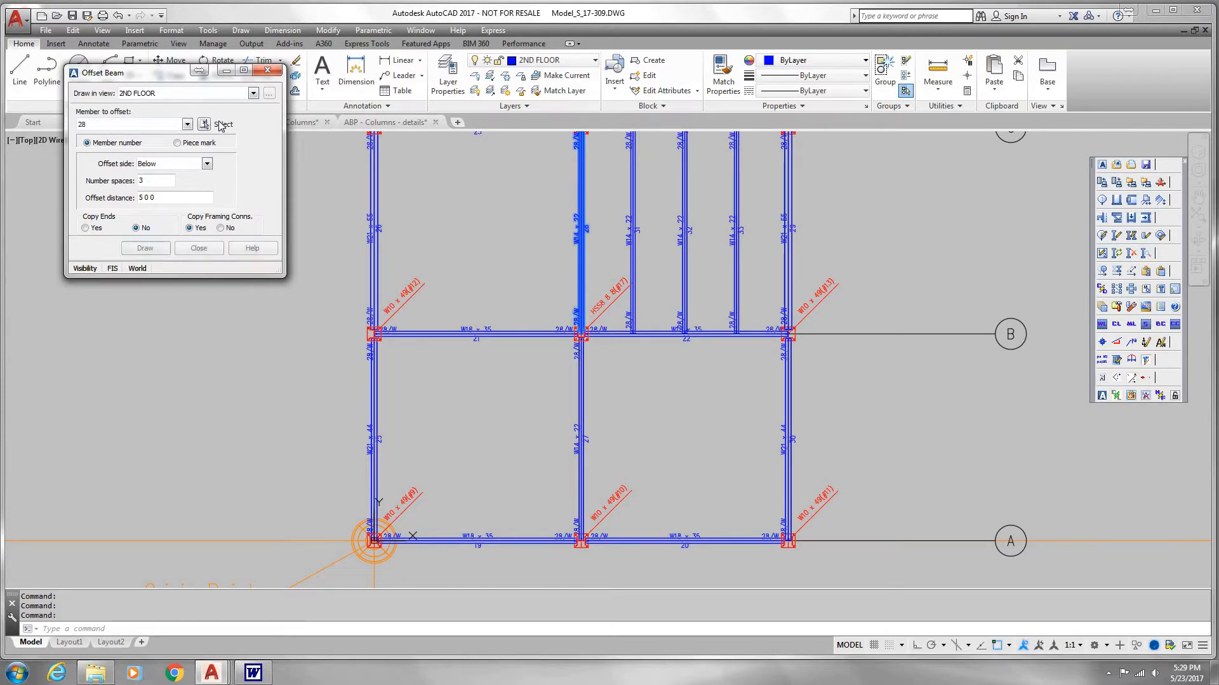
Step: Offset the W14 x 22 beam on grid 2 between A and B toward grid 3, with 3 spaces below at 5 0 0
left_click(203, 125)
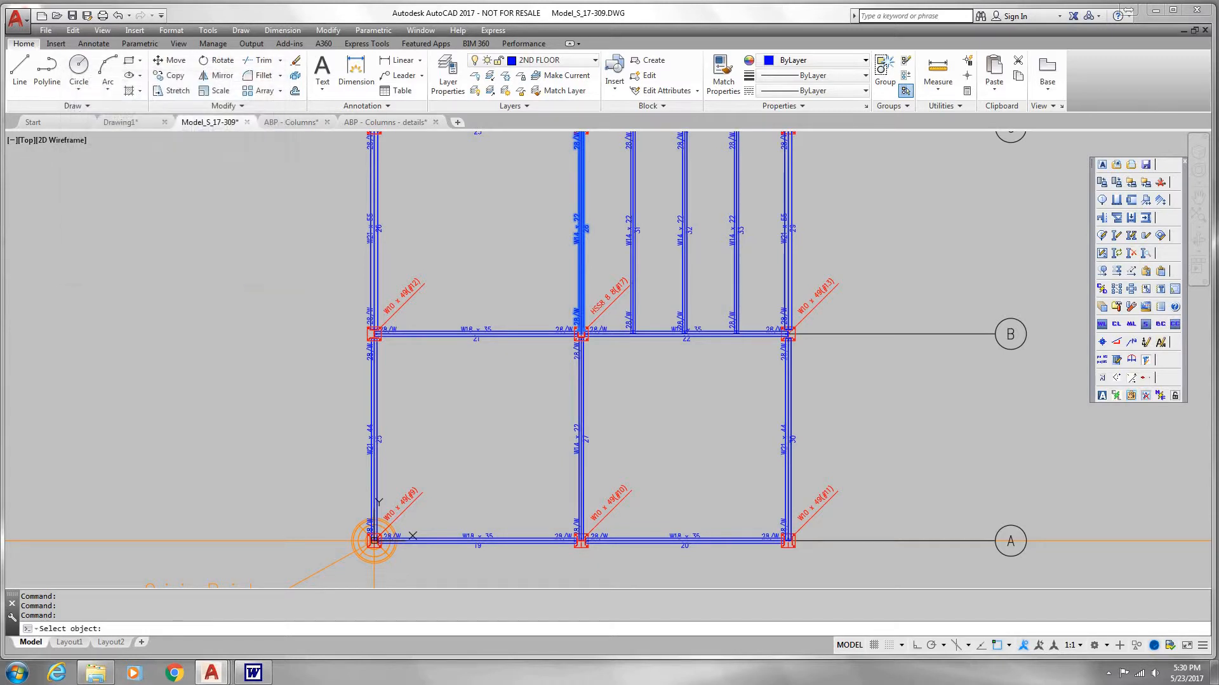
left_click(580, 435)
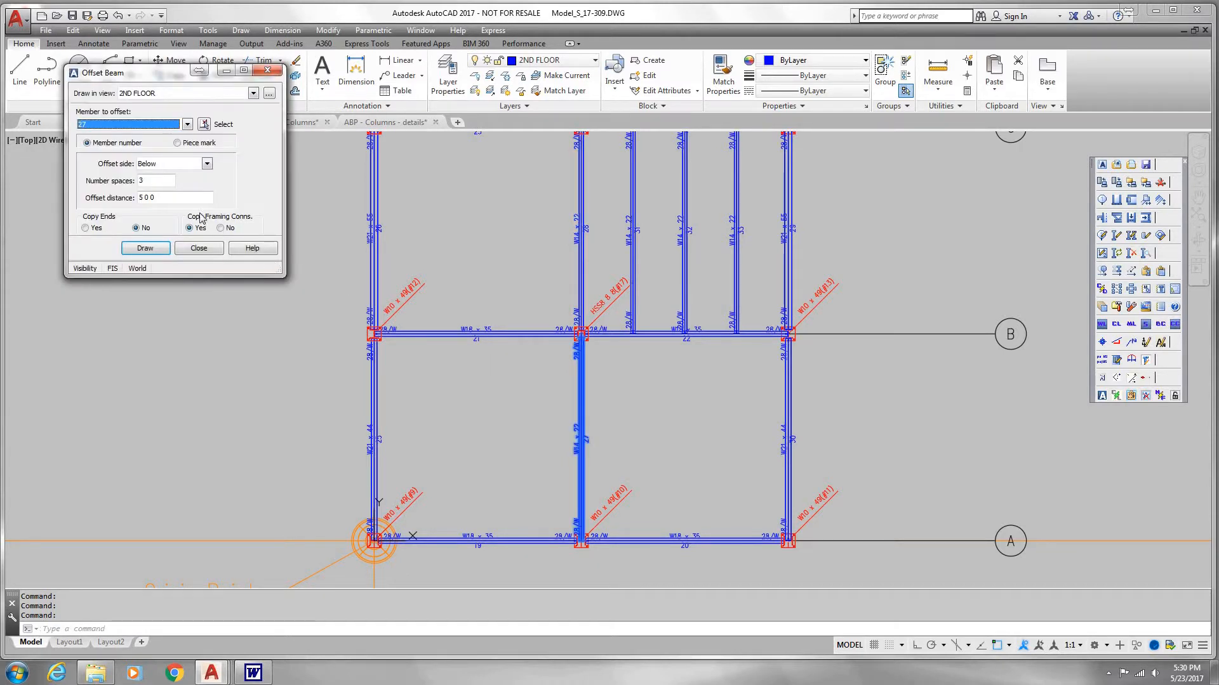
left_click(154, 247)
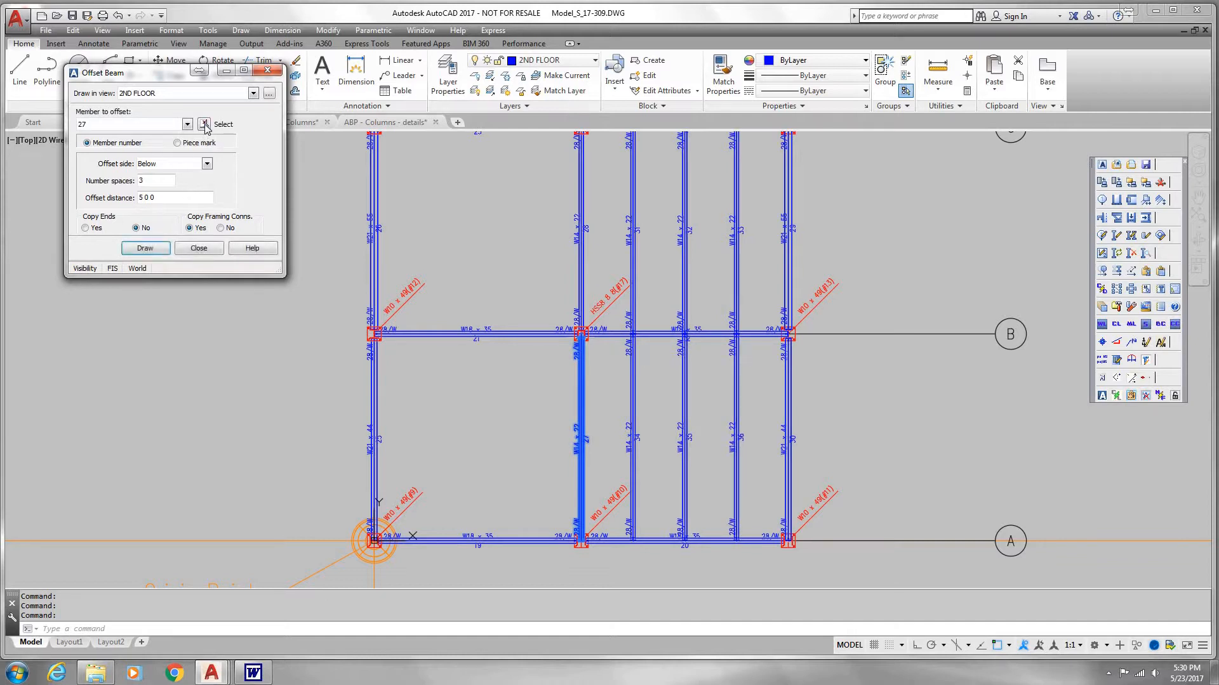
Step: Offset the same W14 x 22 beam toward grid 1, with 3 spaces above at 5 0 0, and finish offsetting
left_click(204, 124)
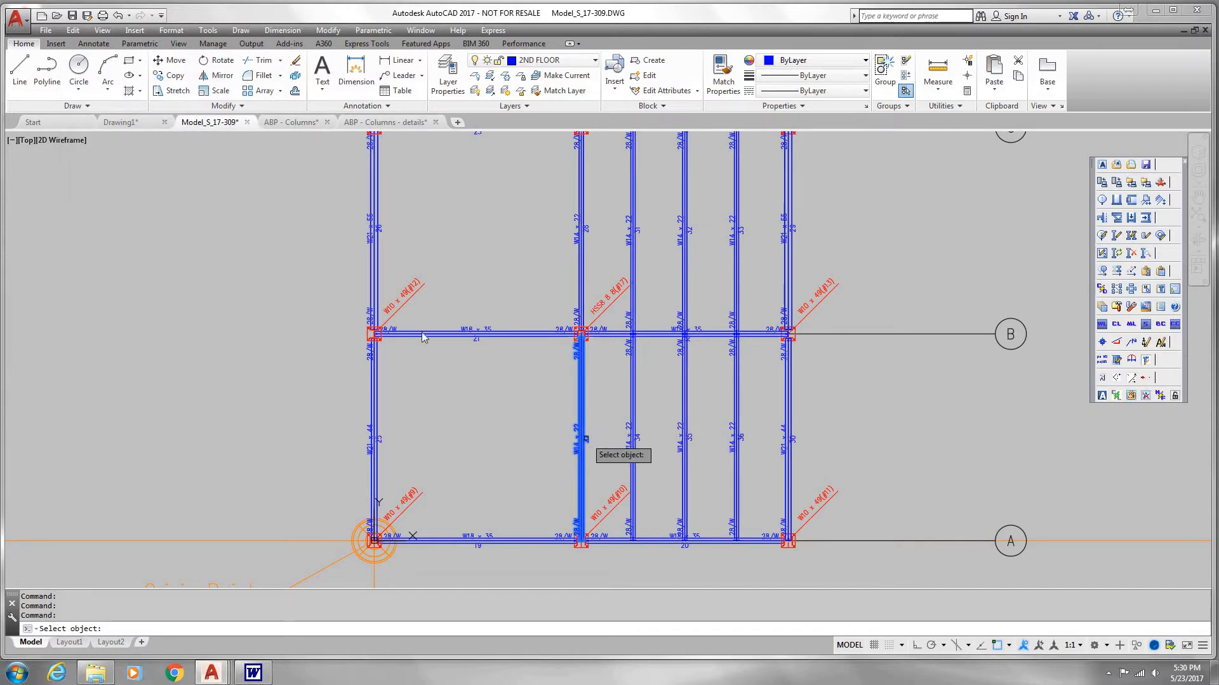
left_click(581, 439)
left_click(208, 163)
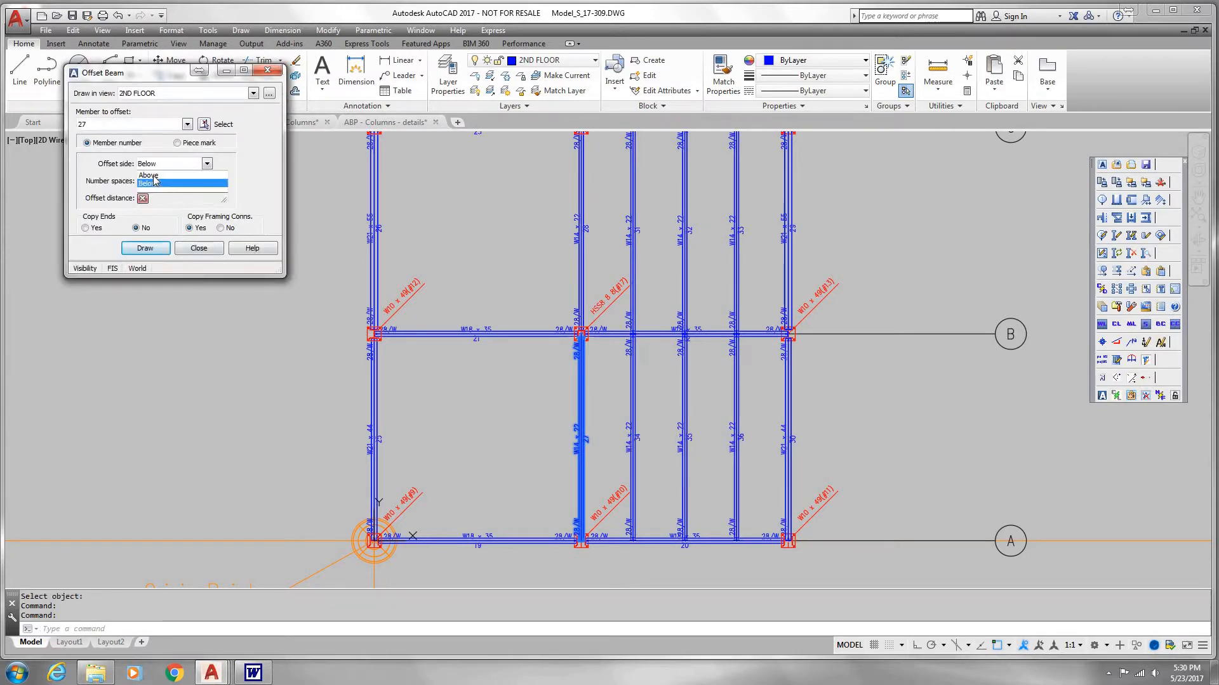
left_click(156, 180)
left_click(155, 250)
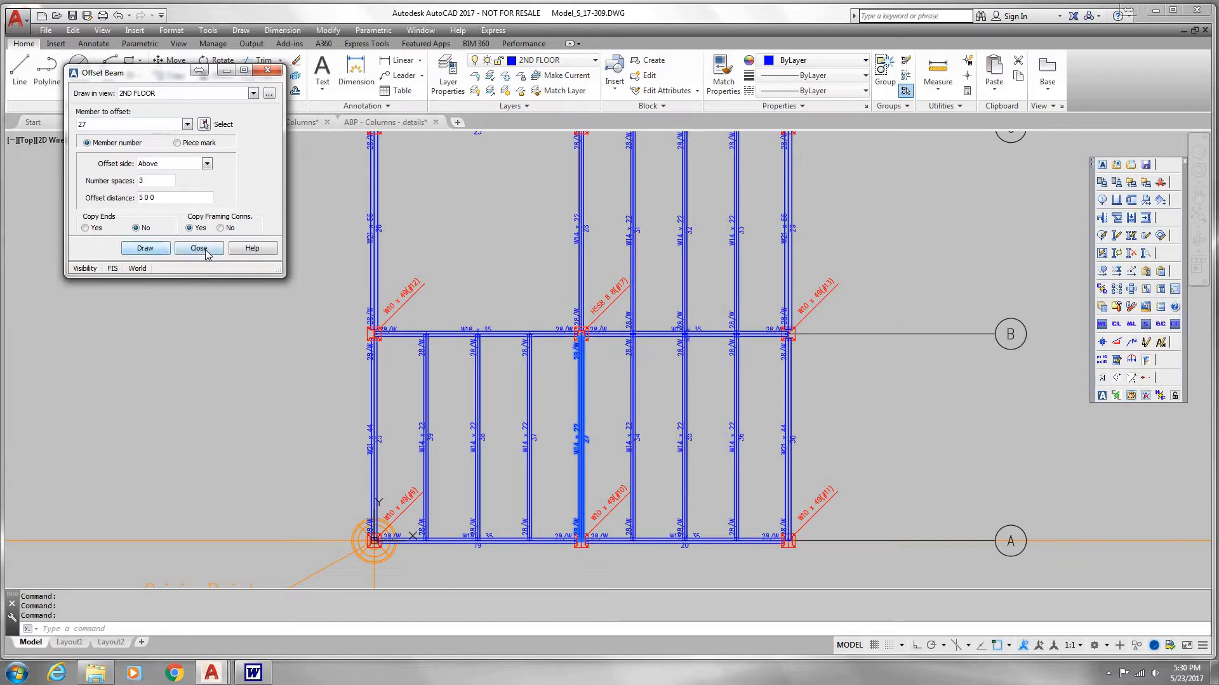
left_click(198, 248)
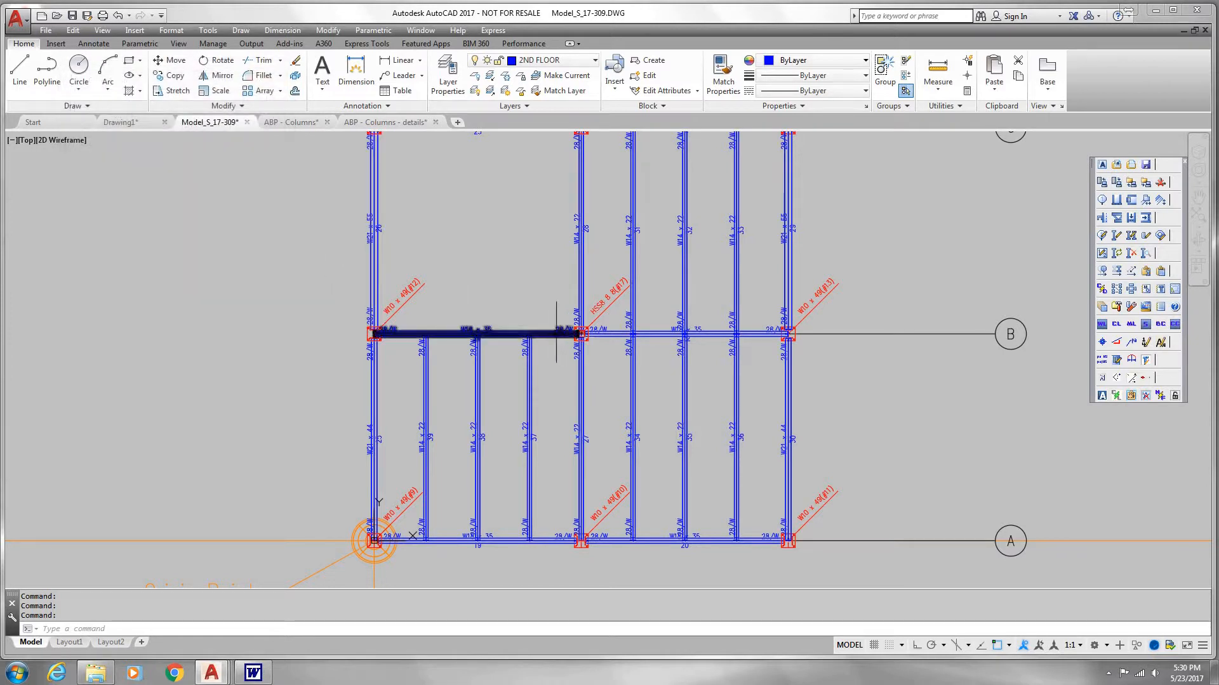
Step: Start placing a W16 x 36 beam with its start point at the midpoint of the W21 x 55 beam on grid 1
middle_click_drag(558, 340, 553, 355)
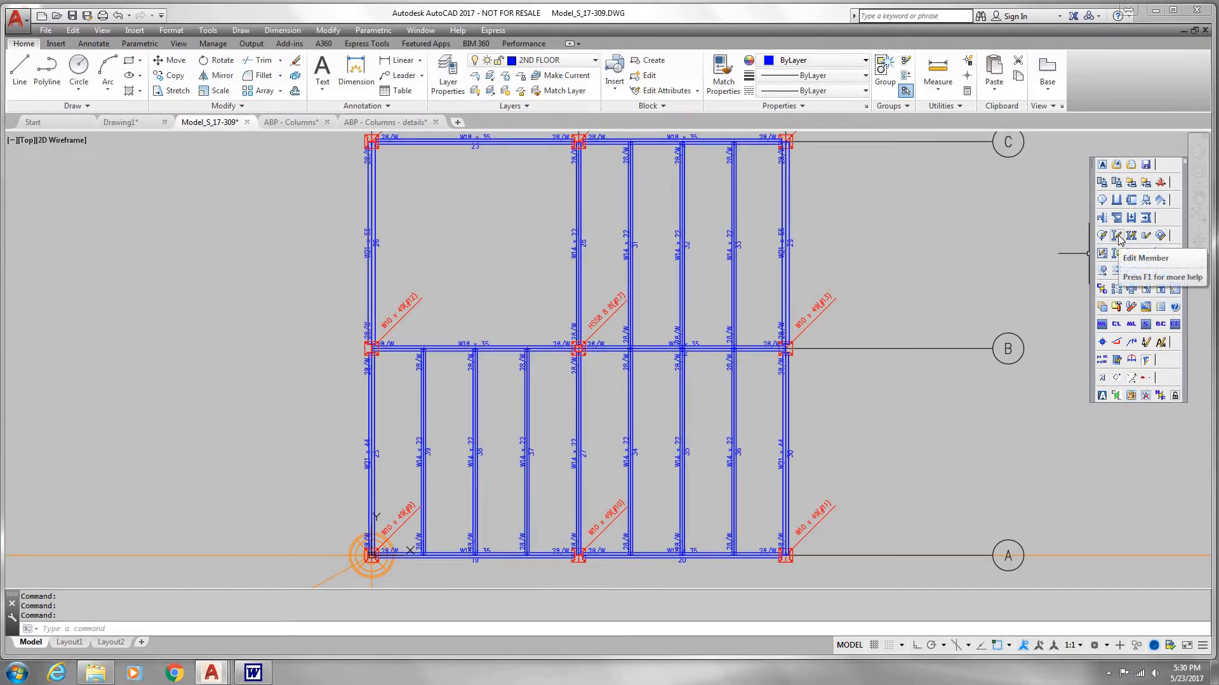
left_click(1133, 200)
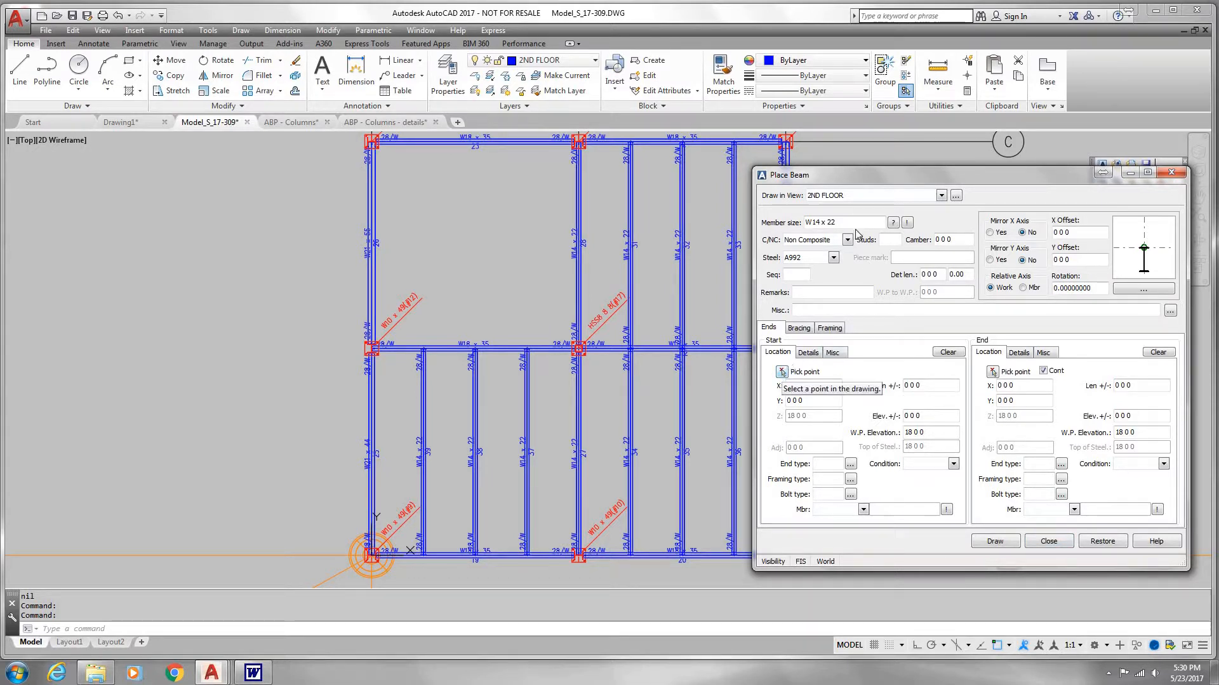
left_click_drag(854, 222, 692, 227)
type("16 3")
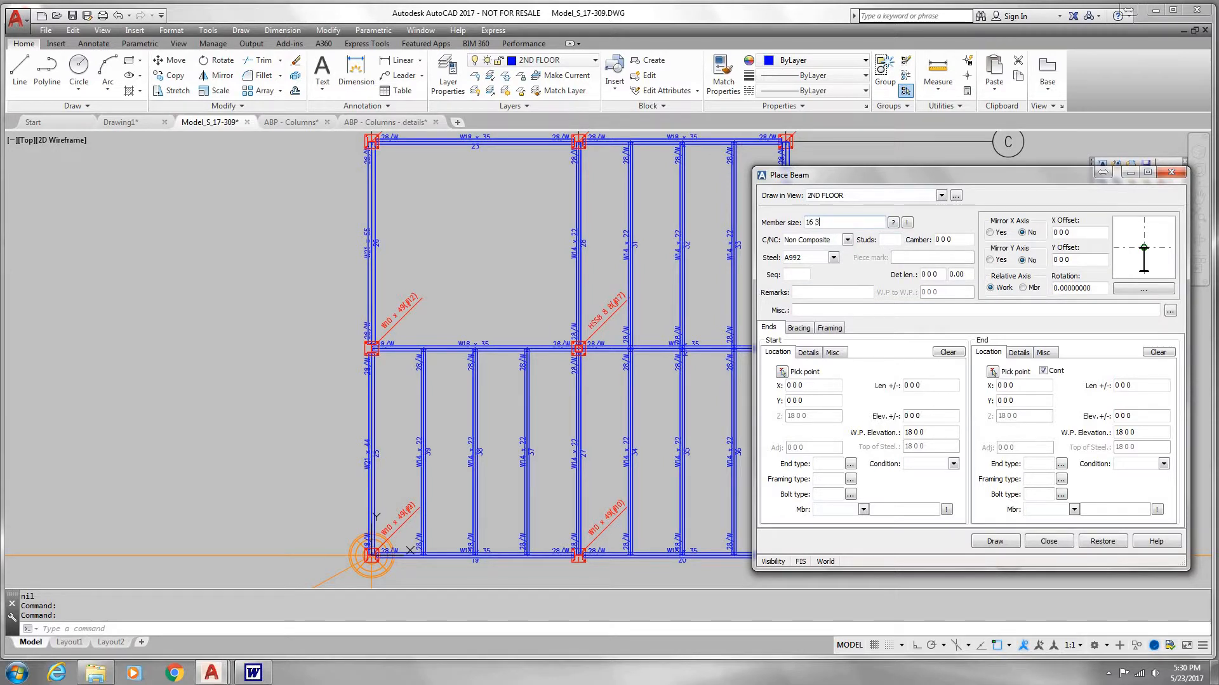
type("6 x 36")
key("Tab")
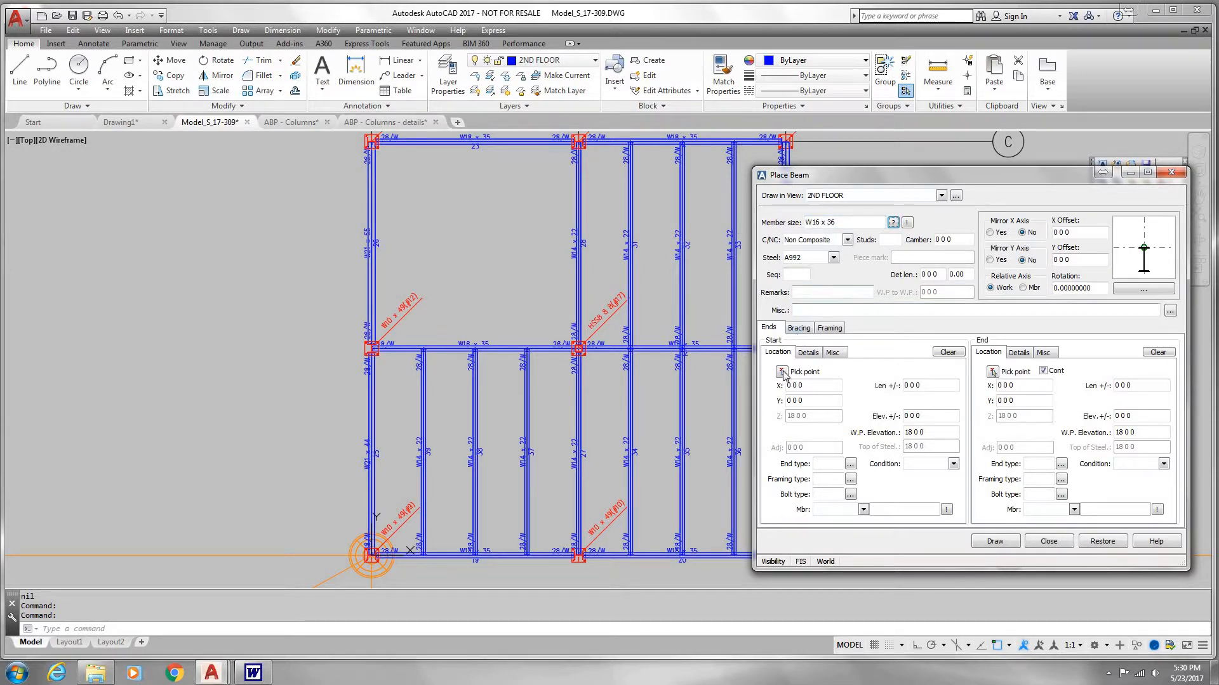
left_click(782, 372)
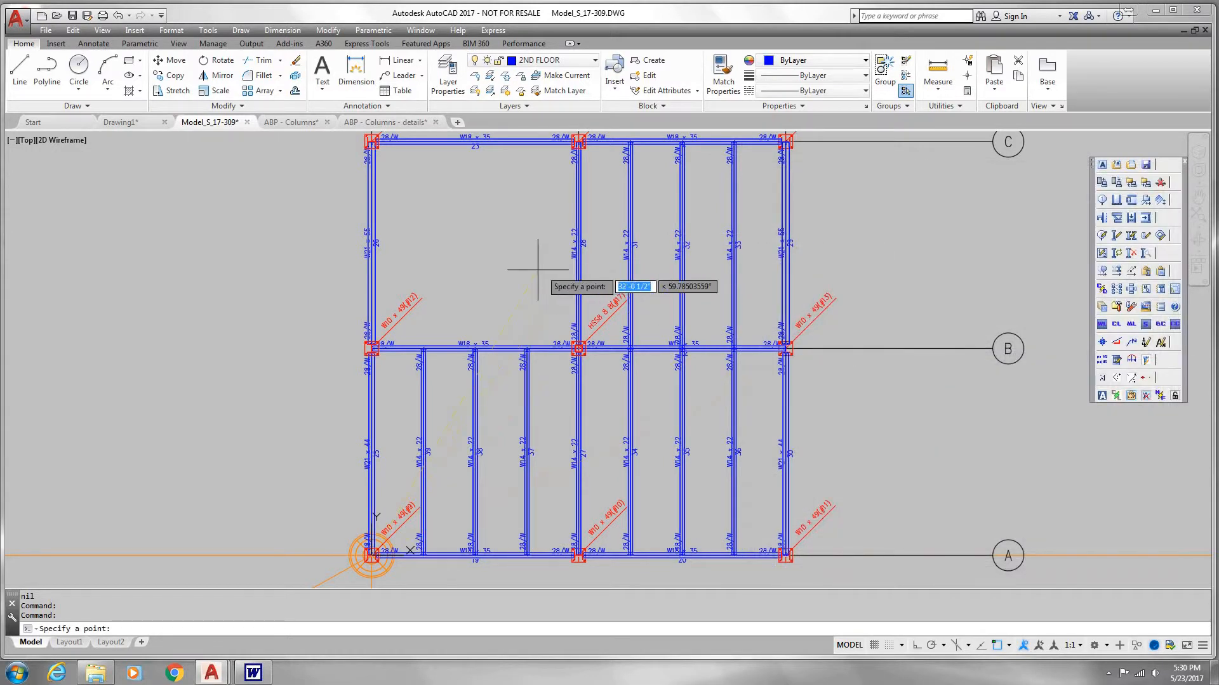
right_click(492, 258, "shift")
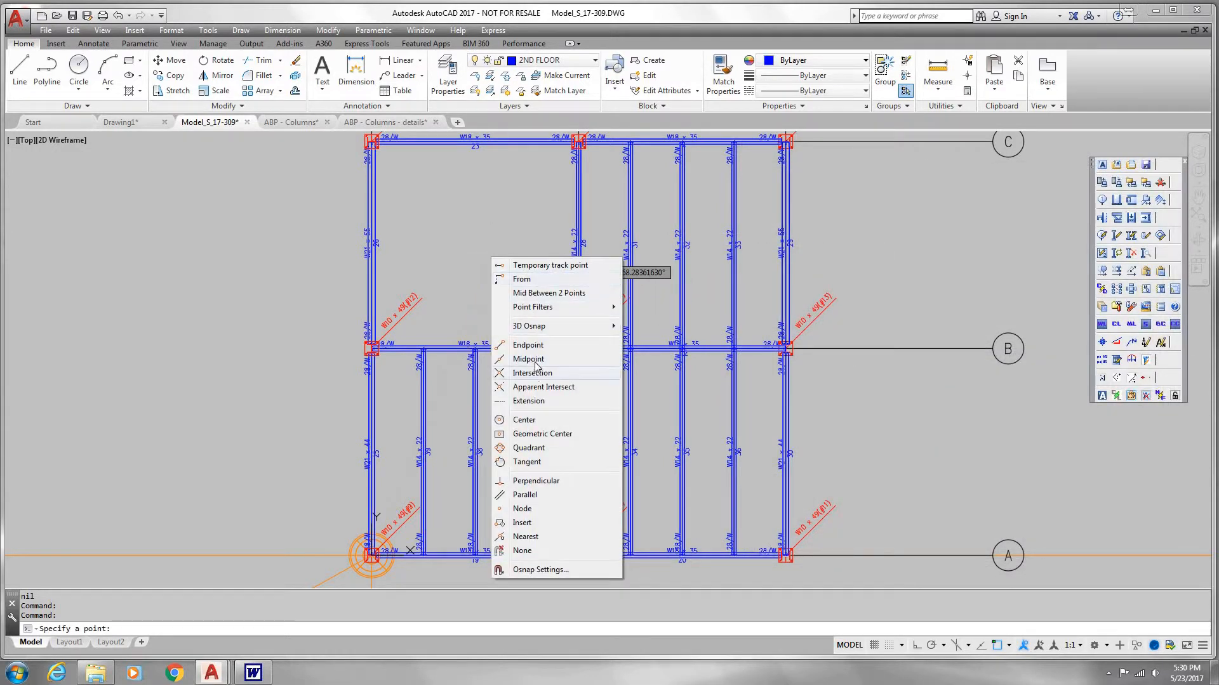
left_click(529, 359)
scroll(355, 254, "up", 8)
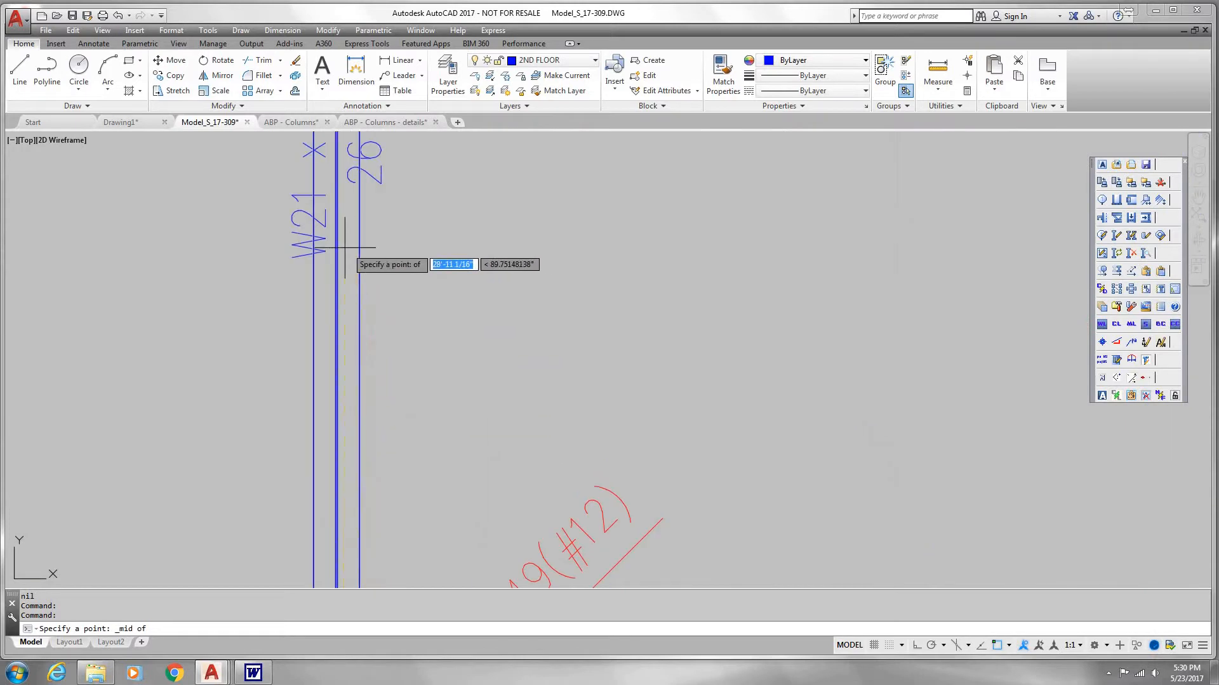
scroll(340, 249, "down", 2)
left_click(340, 251)
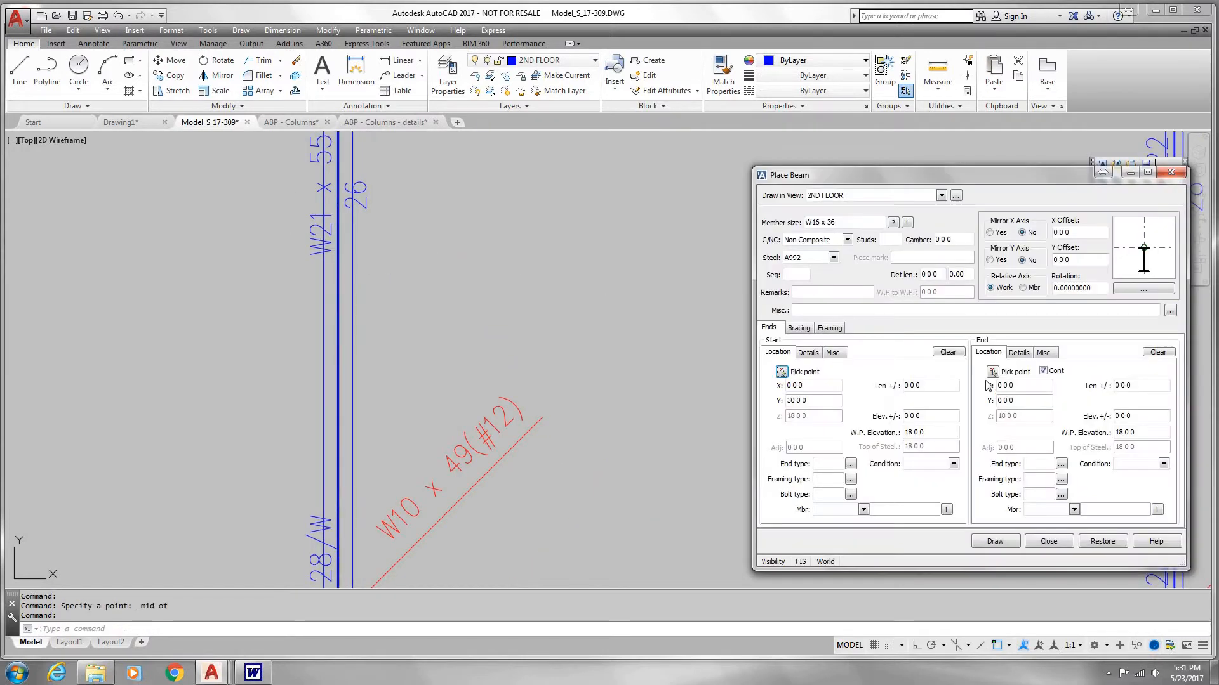
Step: End the W16 x 36 beam at the midpoint of the grid C beam between 1 and 2, draw it, and finish placing beams
left_click(993, 373)
scroll(692, 342, "down", 3)
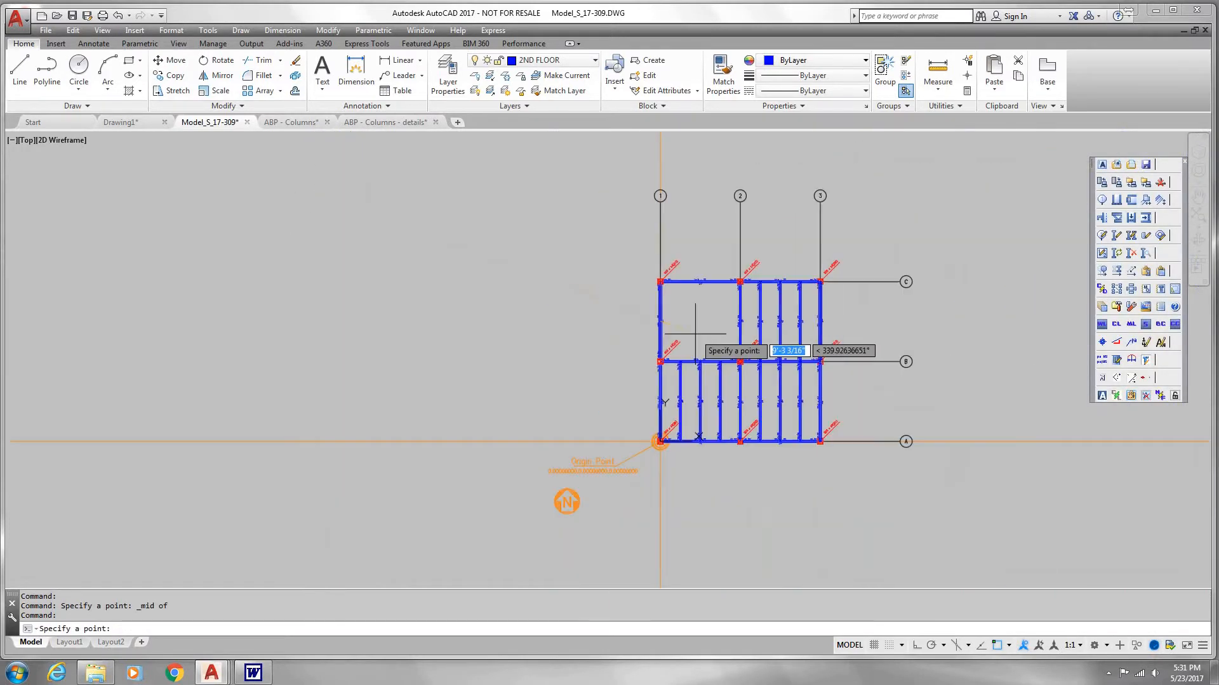
scroll(631, 317, "up", 6)
scroll(571, 359, "up", 3)
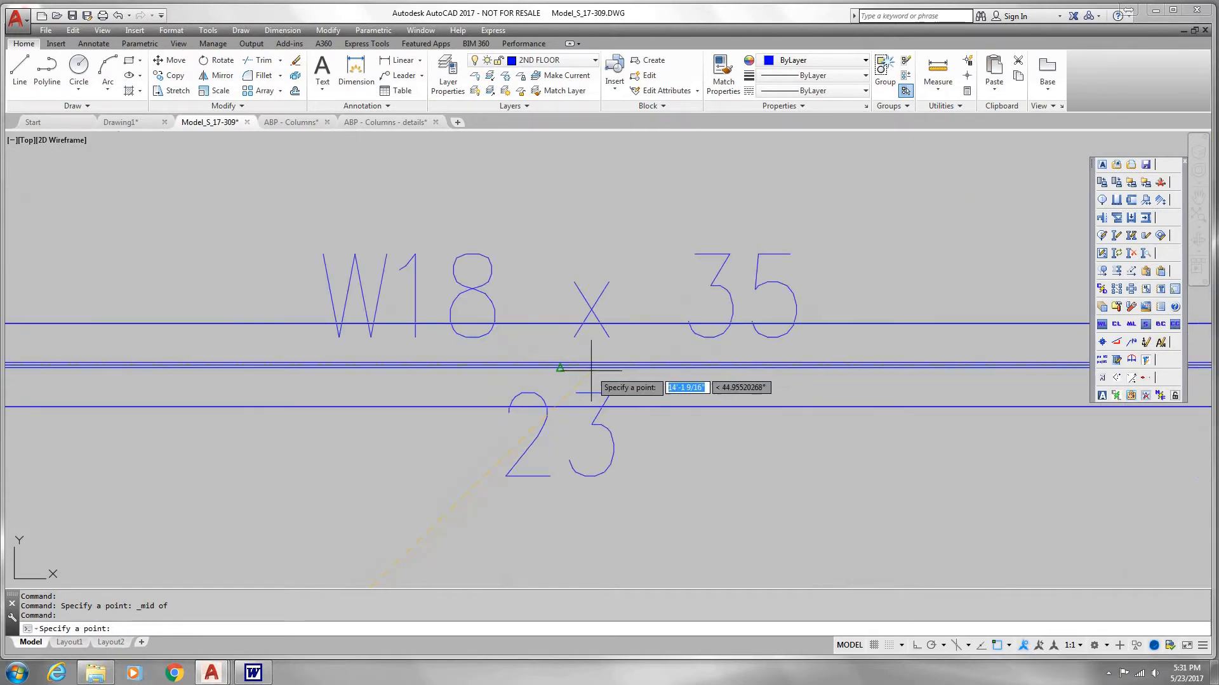
scroll(565, 365, "up", 4)
left_click(566, 366)
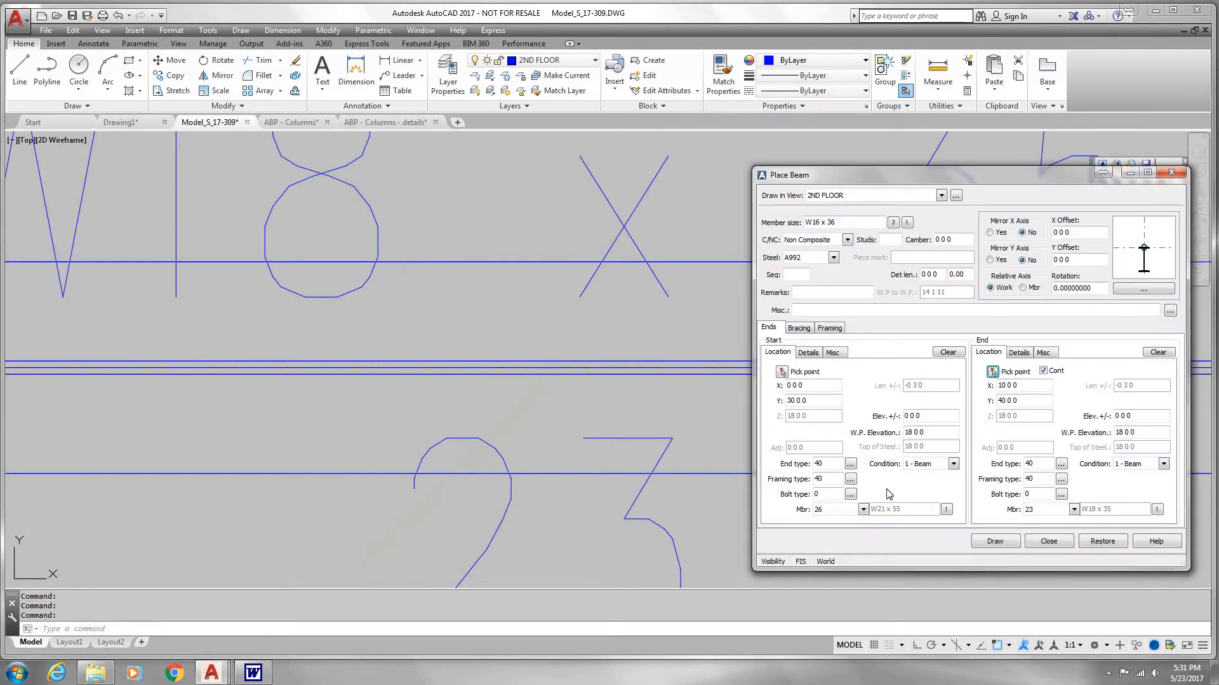
left_click(1000, 544)
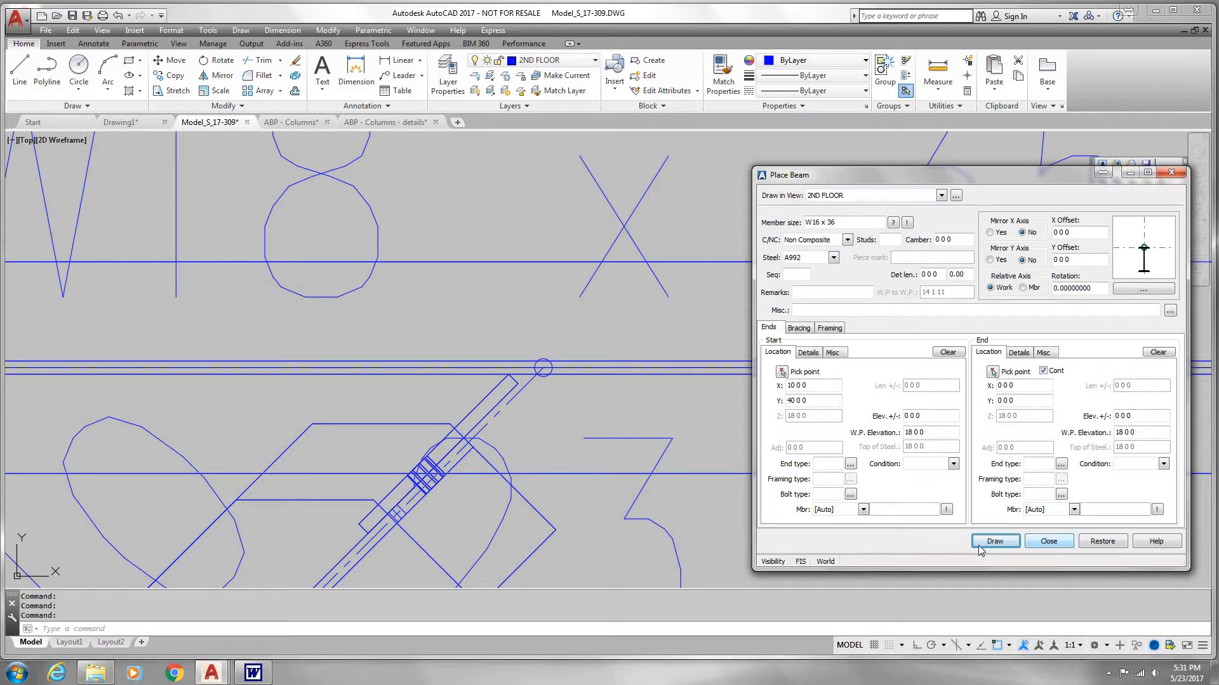
left_click(1048, 541)
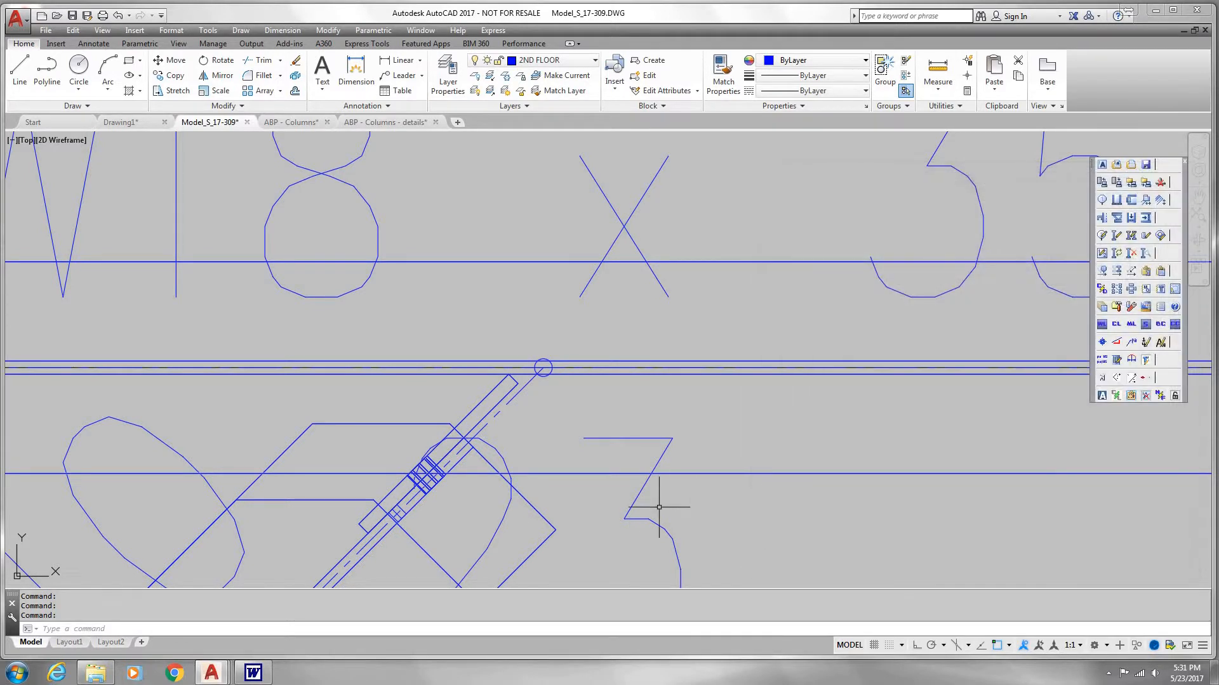
Step: Examine the diagonal W16 x 36 beam's connection at the grid C beam and the surrounding 2ND FLOOR framing
scroll(654, 470, "up", 3)
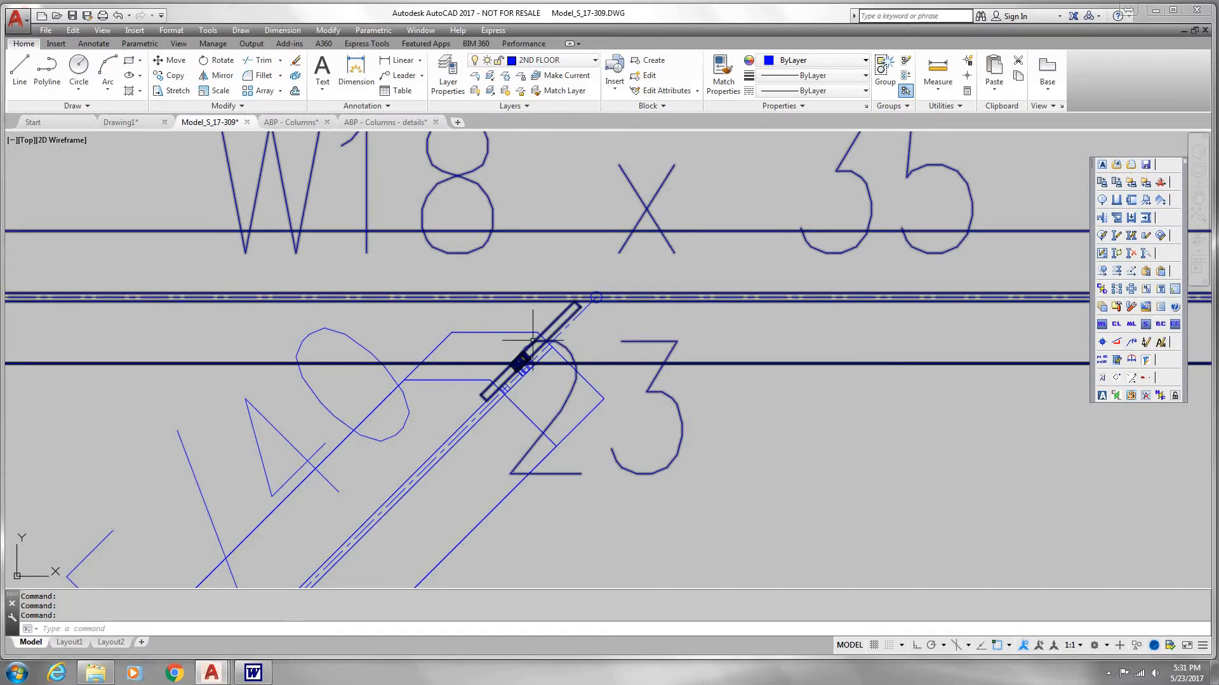
scroll(508, 405, "down", 2)
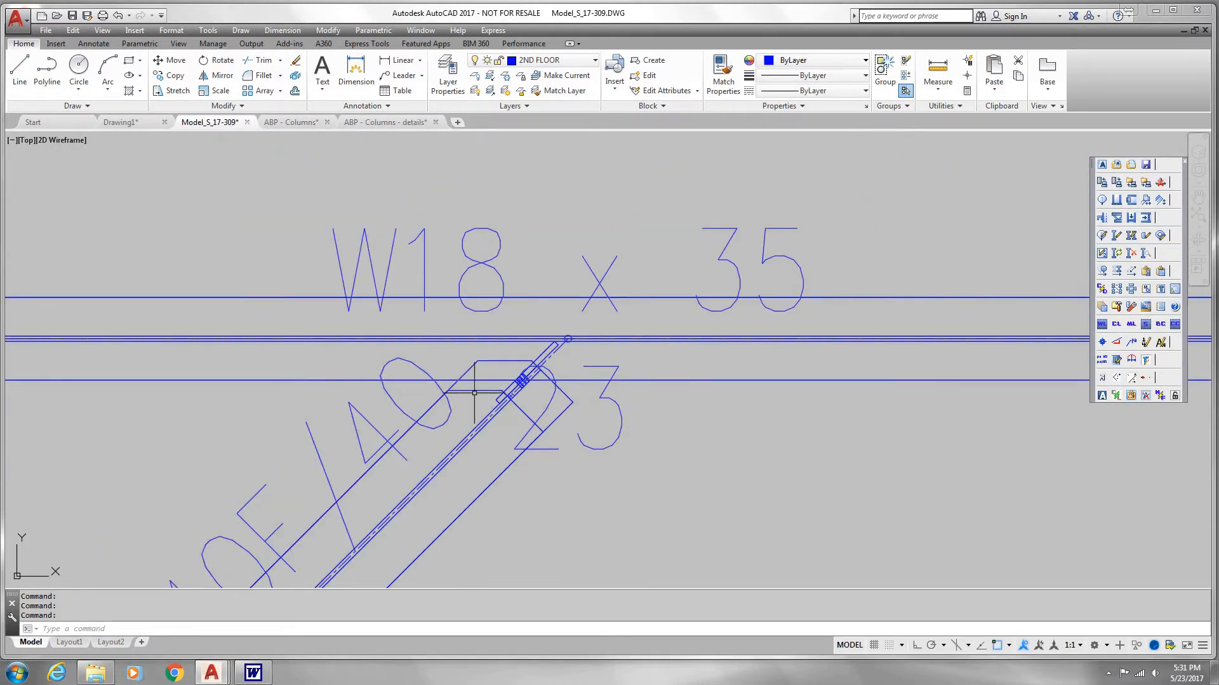
scroll(508, 405, "down", 4)
middle_click_drag(534, 424, 560, 354)
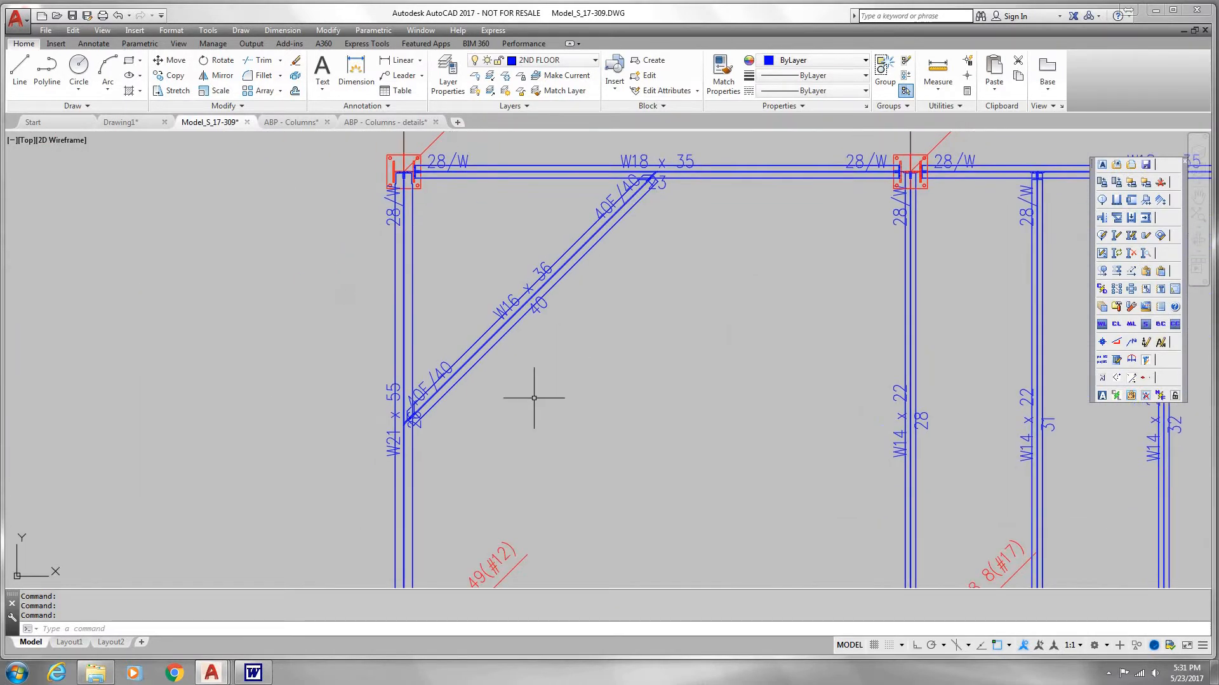
scroll(531, 402, "down", 2)
middle_click_drag(614, 395, 535, 349)
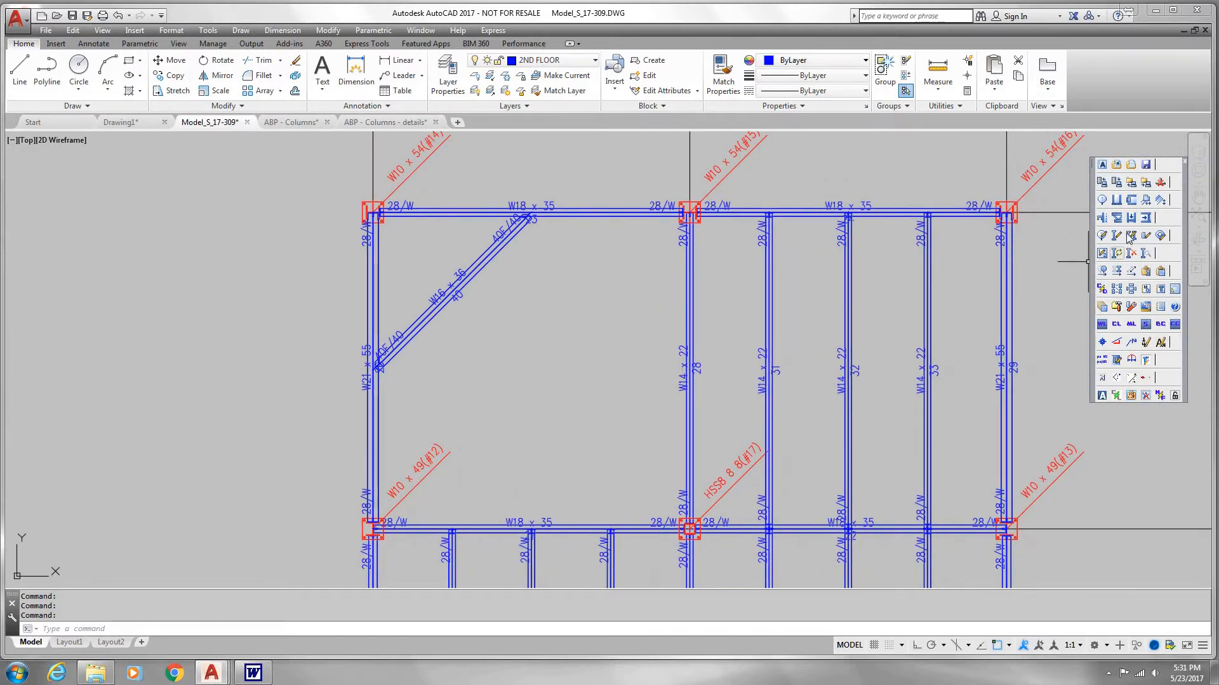
Step: Offset the W18 x 35 beam on grid B between 1 and 2 by 1 space below at 7 0 0
left_click(1119, 273)
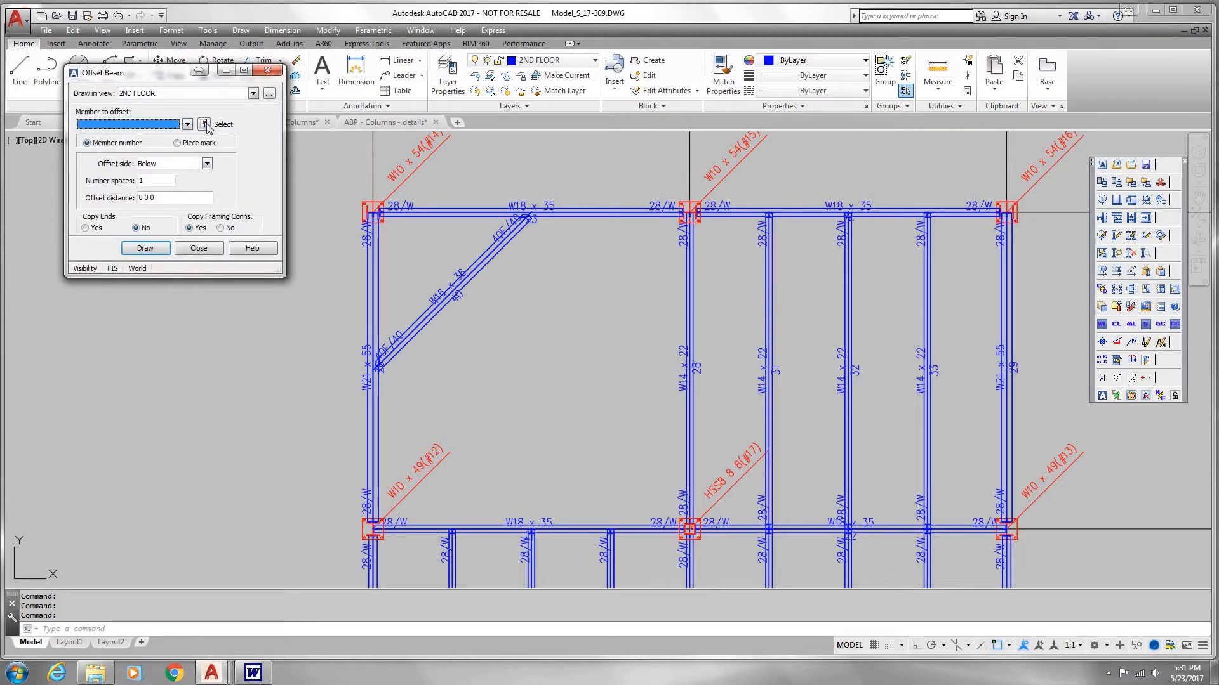
left_click(204, 124)
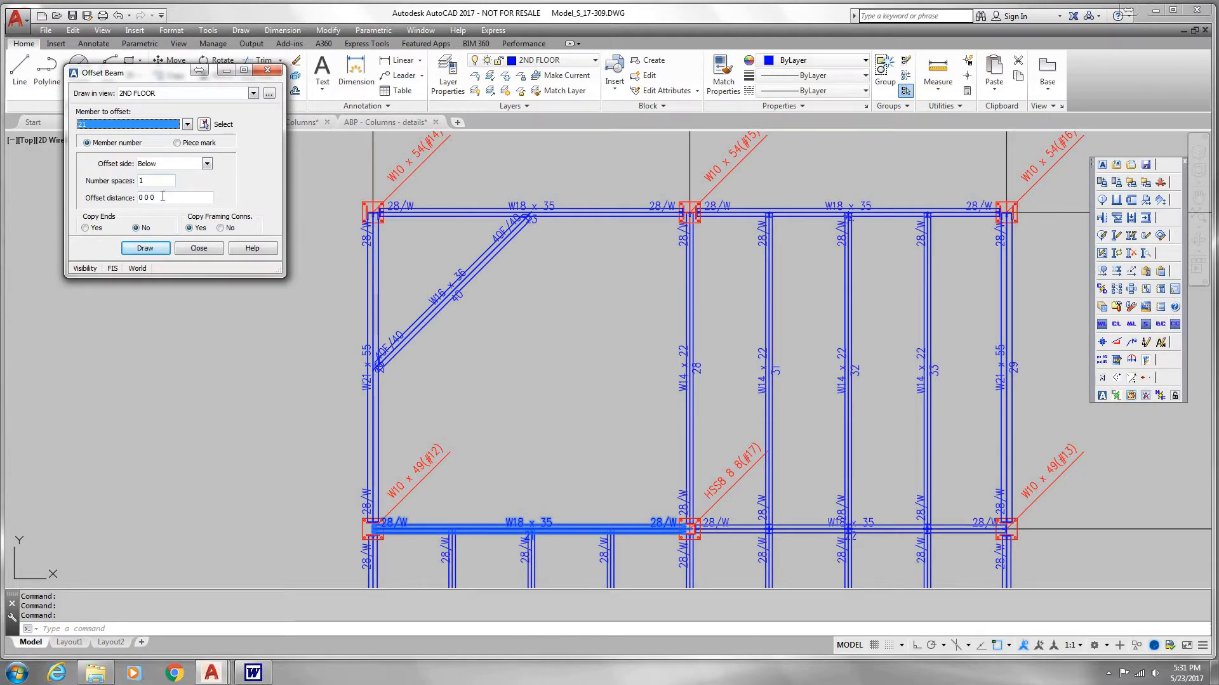
left_click(136, 198)
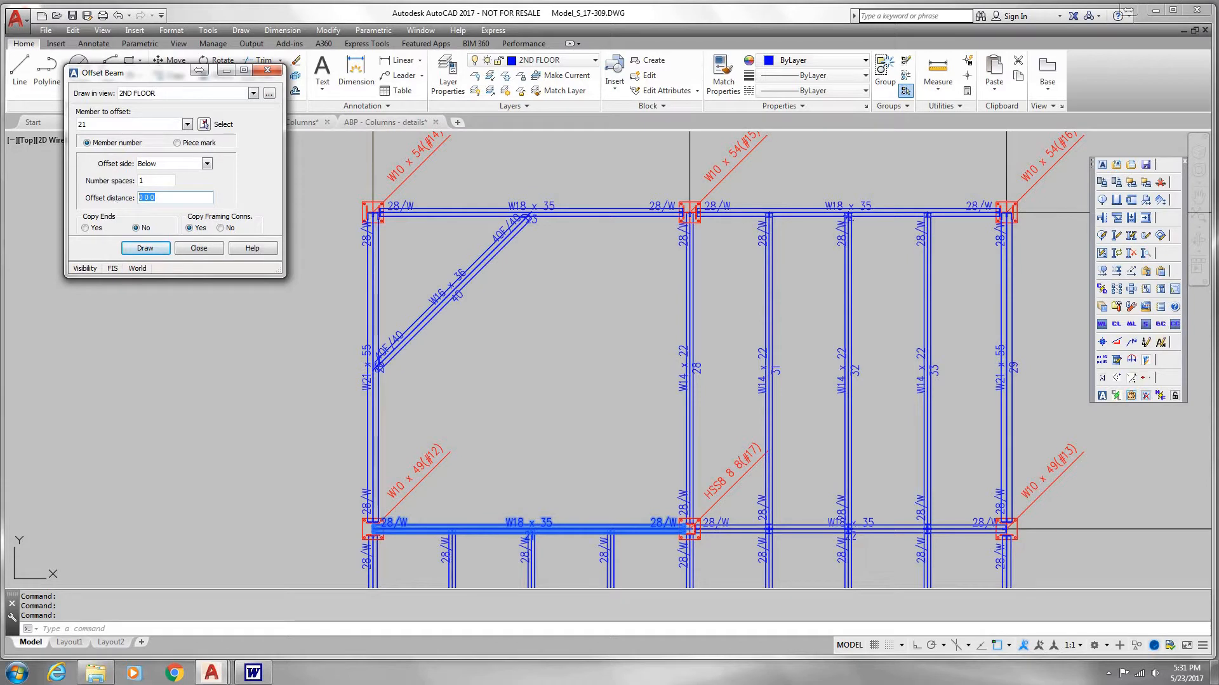
type("7")
key("BackSpace")
type("0 0")
key("Tab")
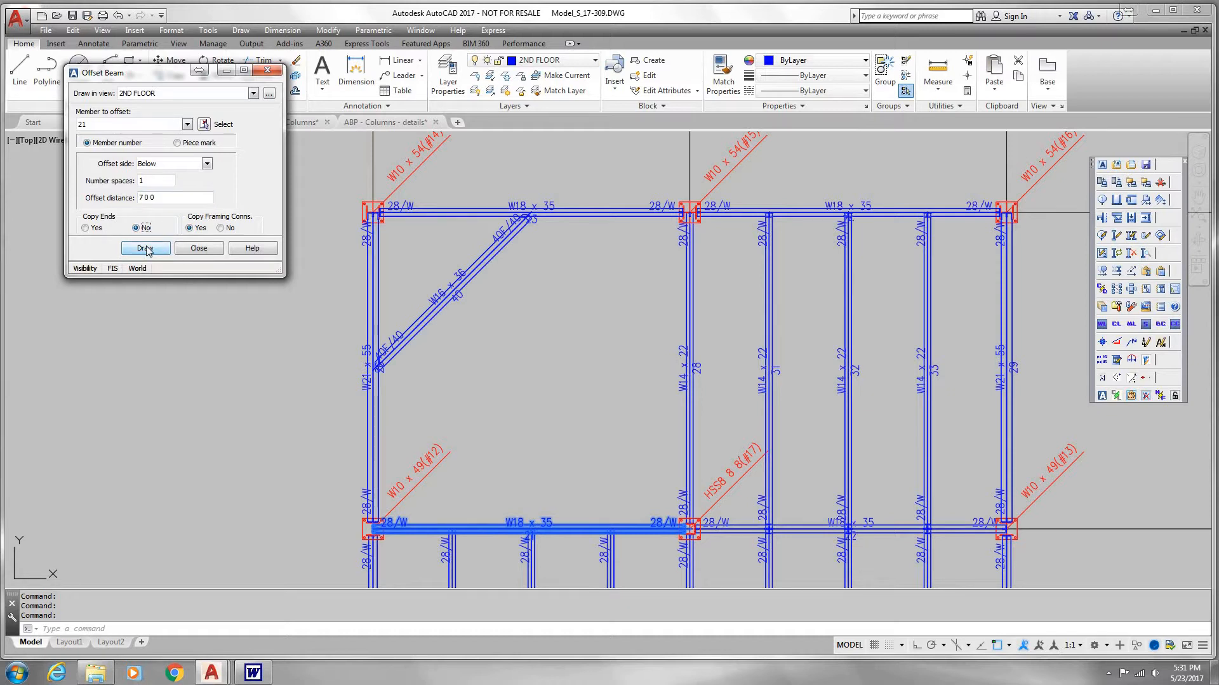
left_click(146, 249)
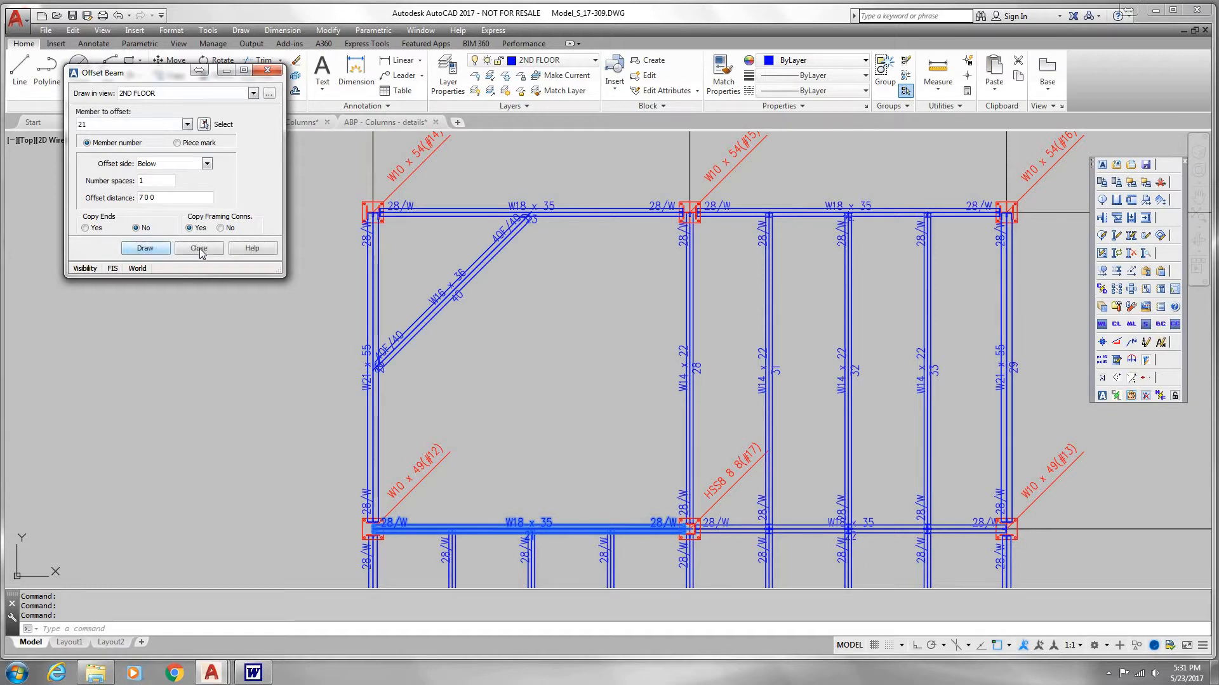
Step: Delete the offset W18 x 35 beam between grids A and B, and finish editing members
middle_click_drag(263, 337, 263, 269)
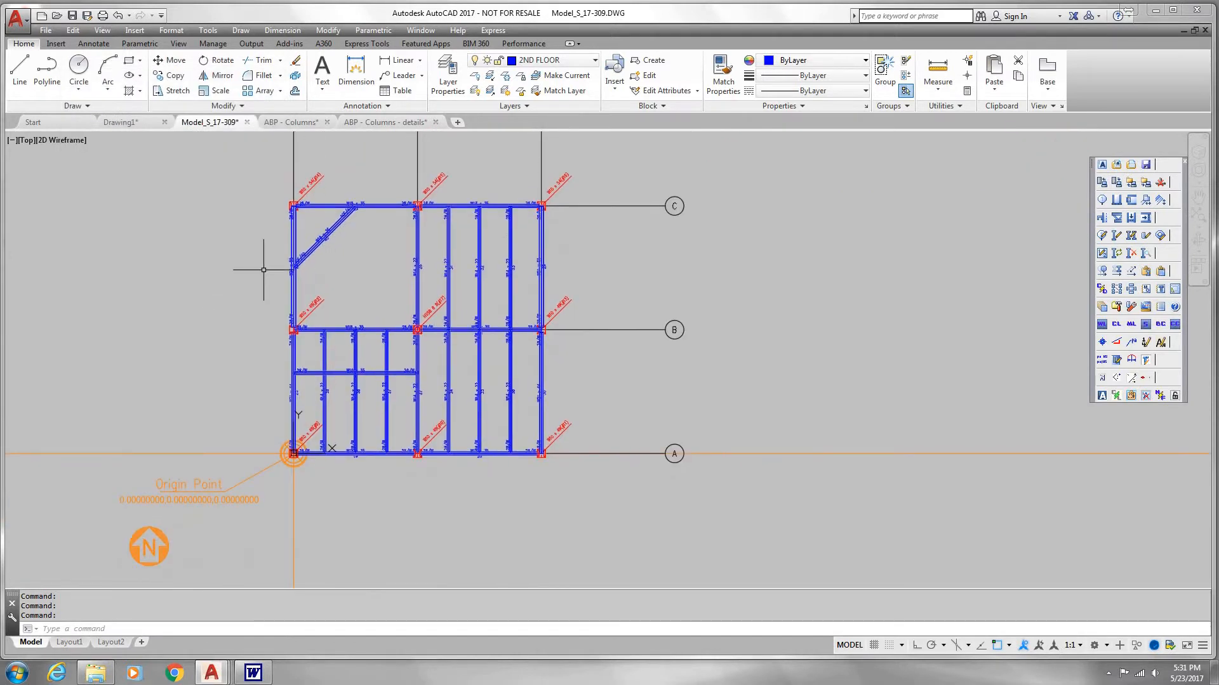
left_click(1116, 237)
left_click(917, 386)
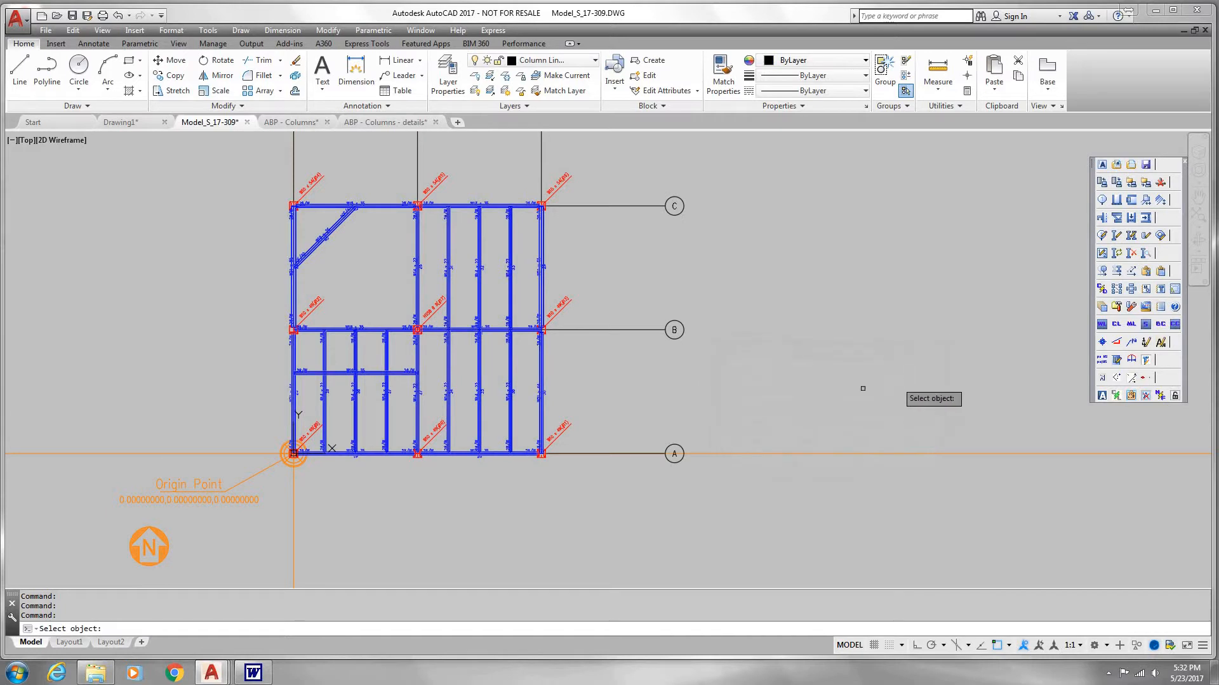
scroll(379, 368, "up", 5)
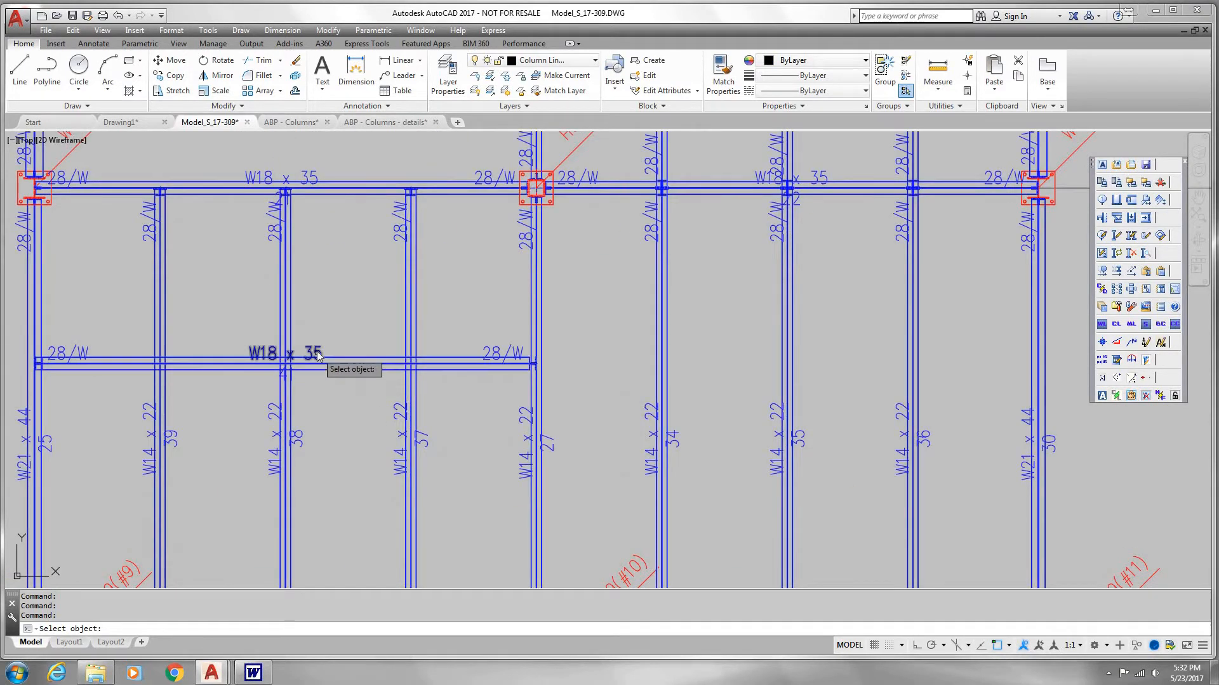
left_click(322, 364)
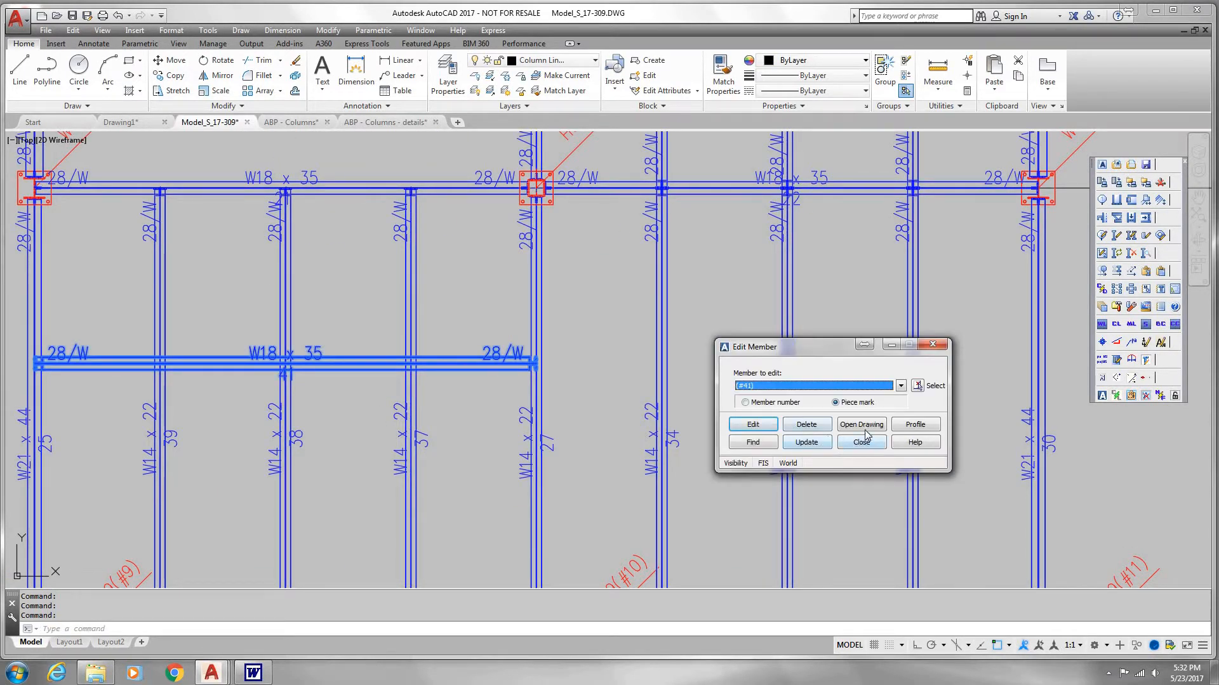
left_click(813, 427)
left_click(797, 440)
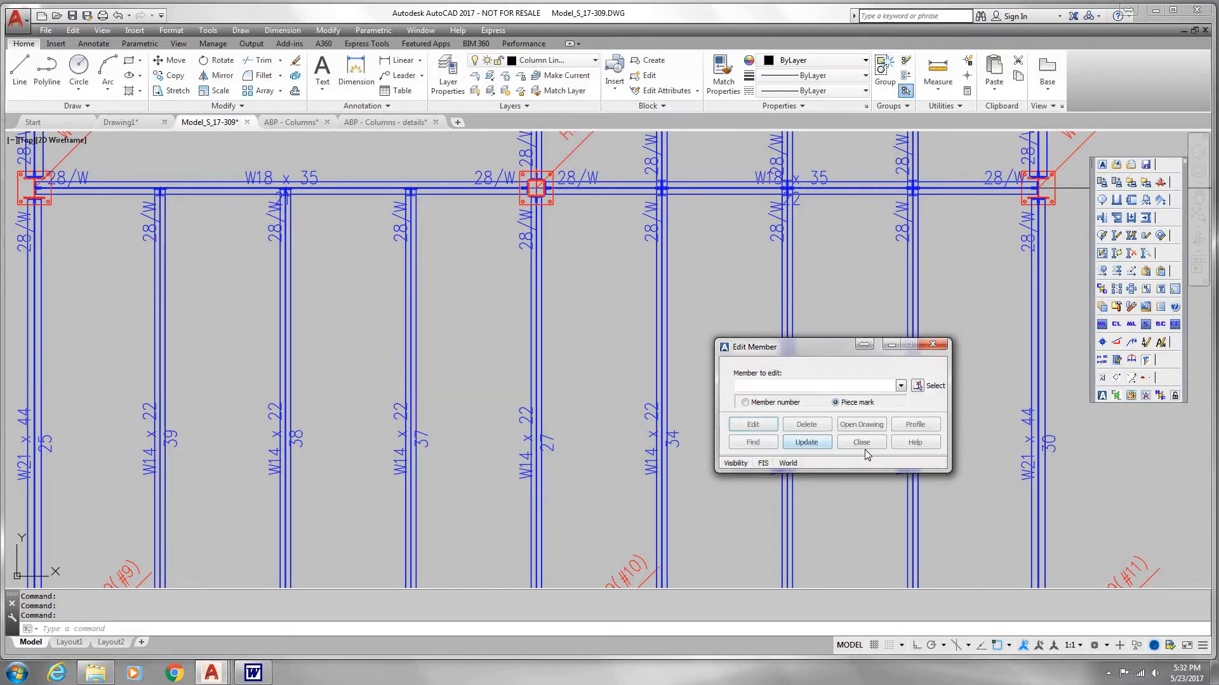
left_click(863, 444)
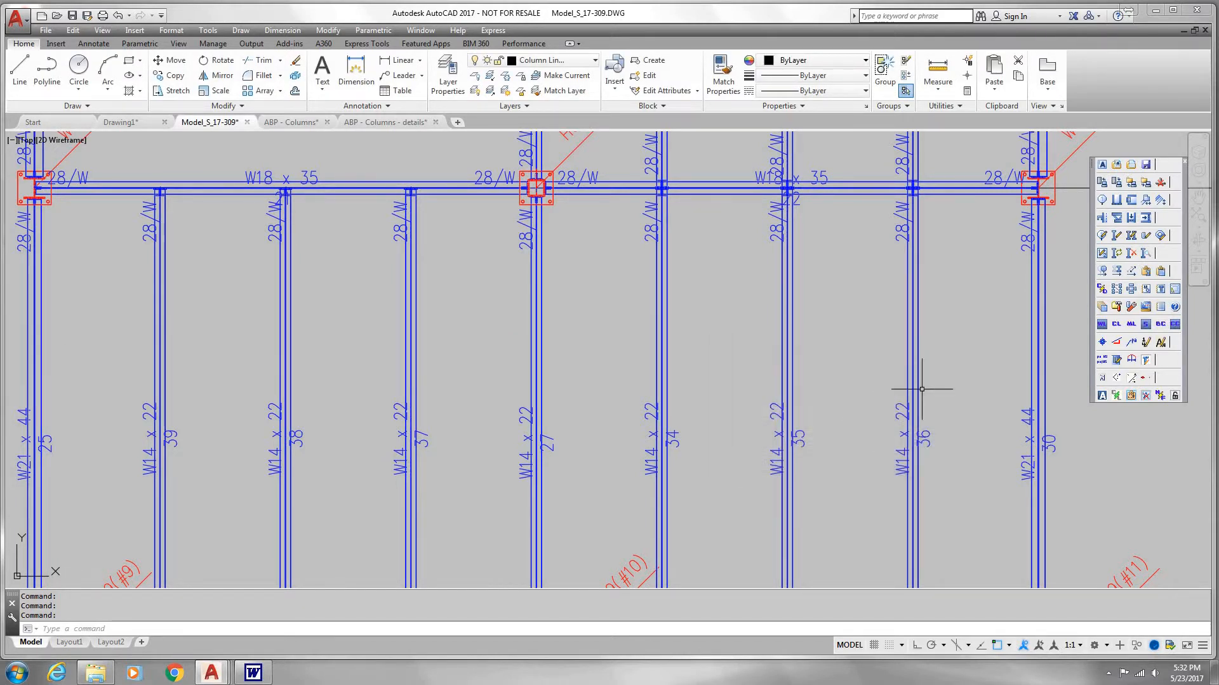
Step: Offset the W18 x 35 beam on grid B between 1 and 2 by 1 space above at 7 0 0
left_click(1117, 272)
left_click(204, 124)
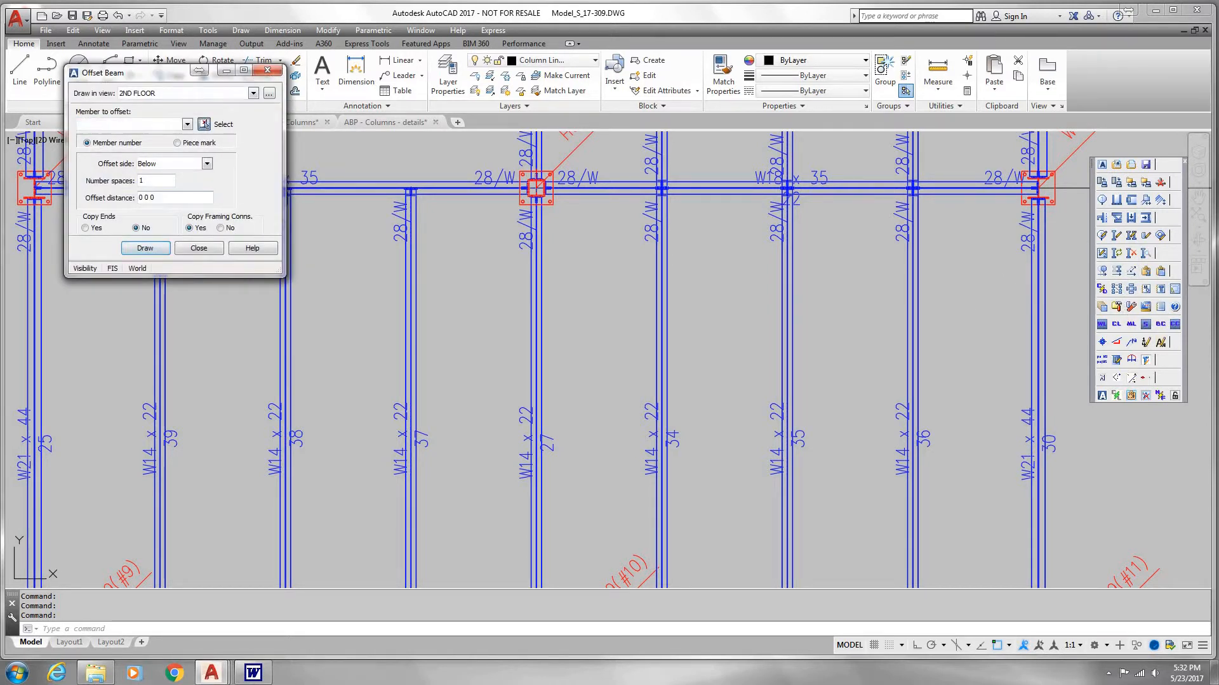
left_click(219, 190)
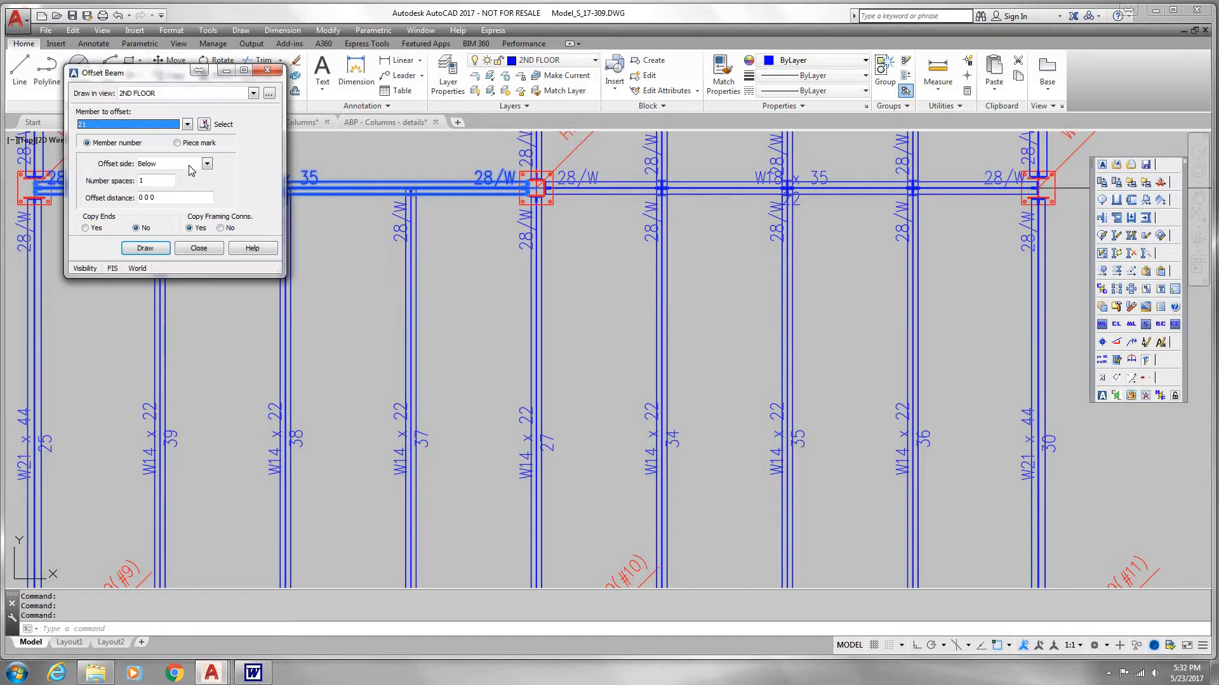
left_click(206, 164)
left_click(158, 175)
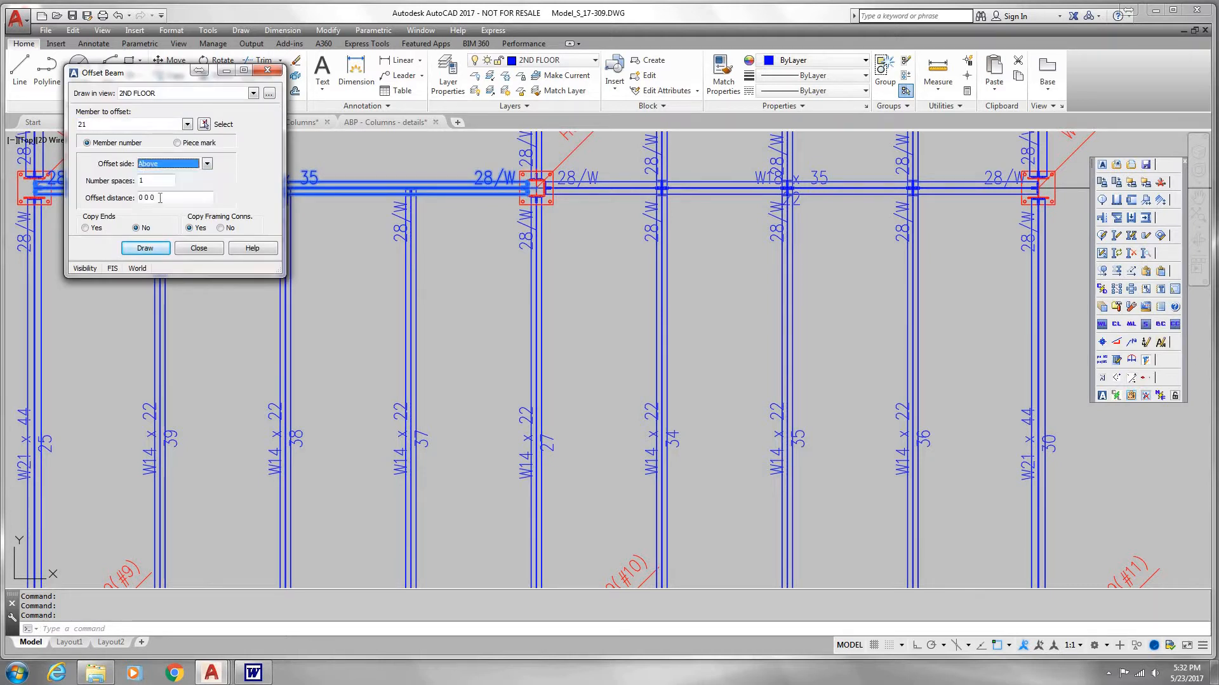
key("Tab")
key("Tab")
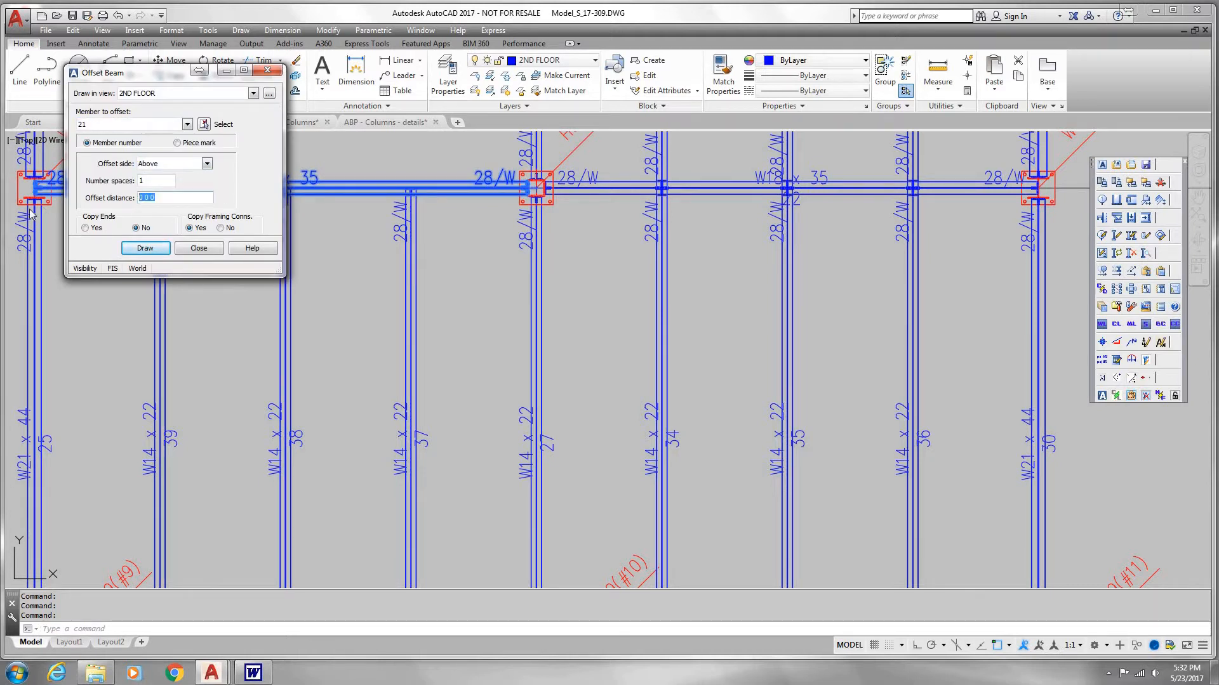
type("7")
key("Tab")
left_click(146, 249)
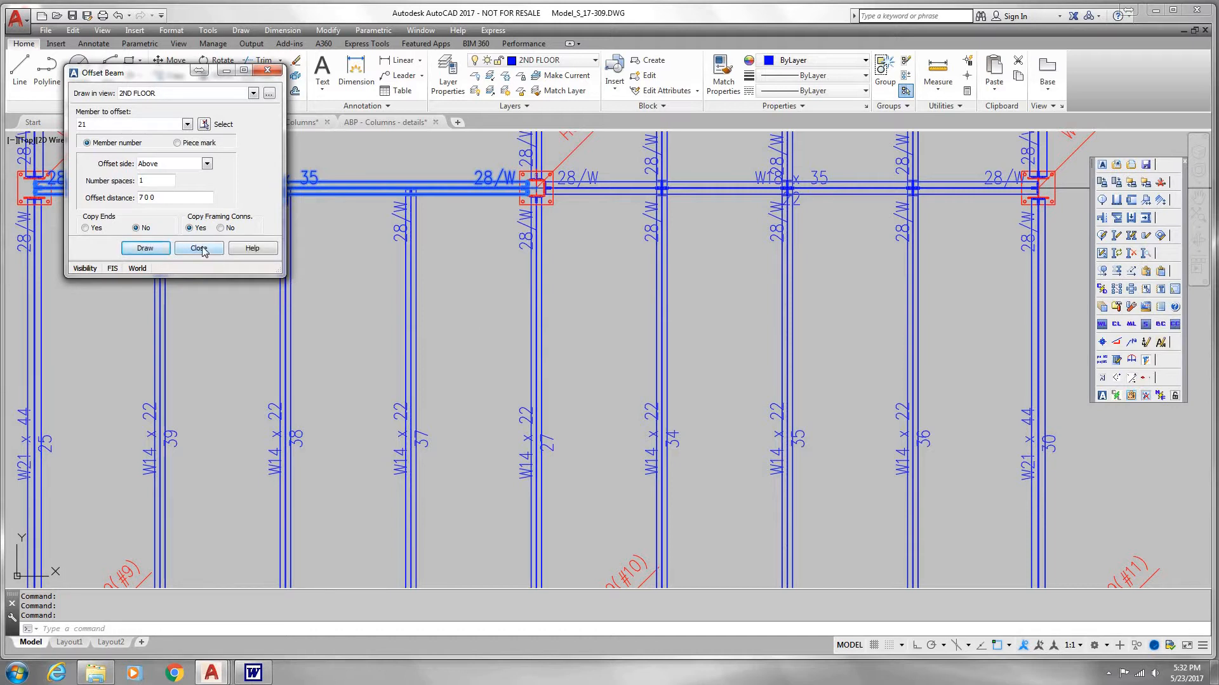
left_click(204, 252)
Step: Set up and save column drawing 1 for the W10 x 49 column at grids A and 1
scroll(407, 273, "down", 6)
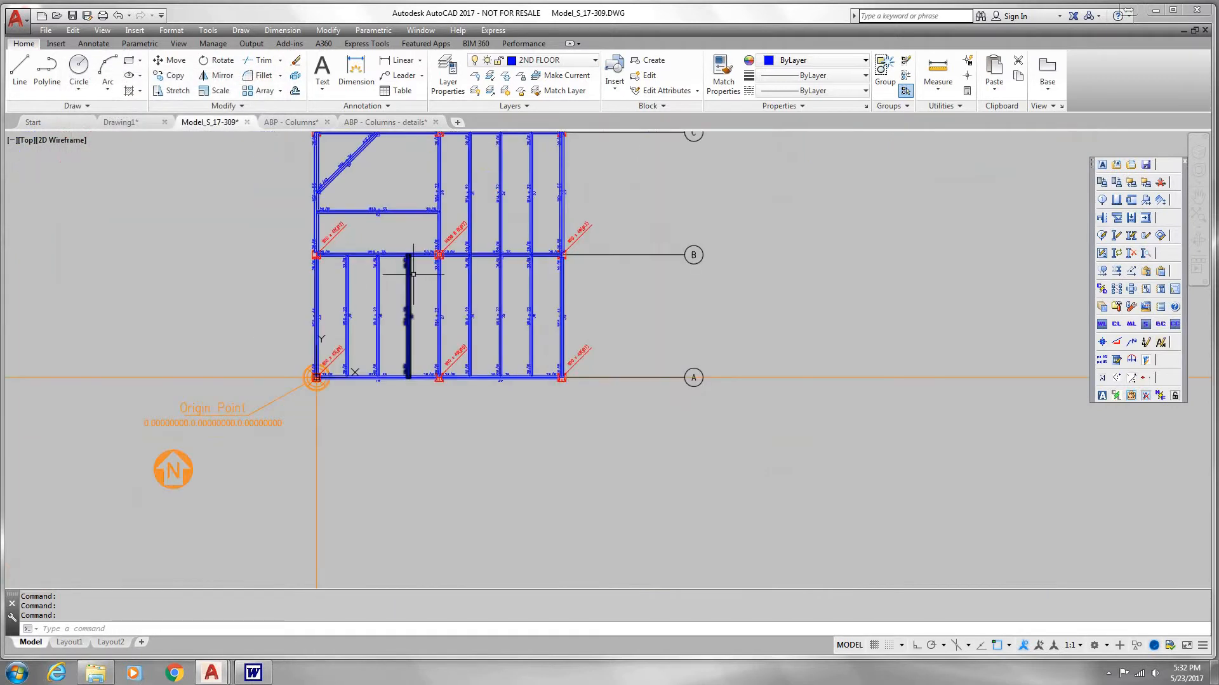
middle_click_drag(410, 272, 410, 392)
scroll(400, 348, "up", 2)
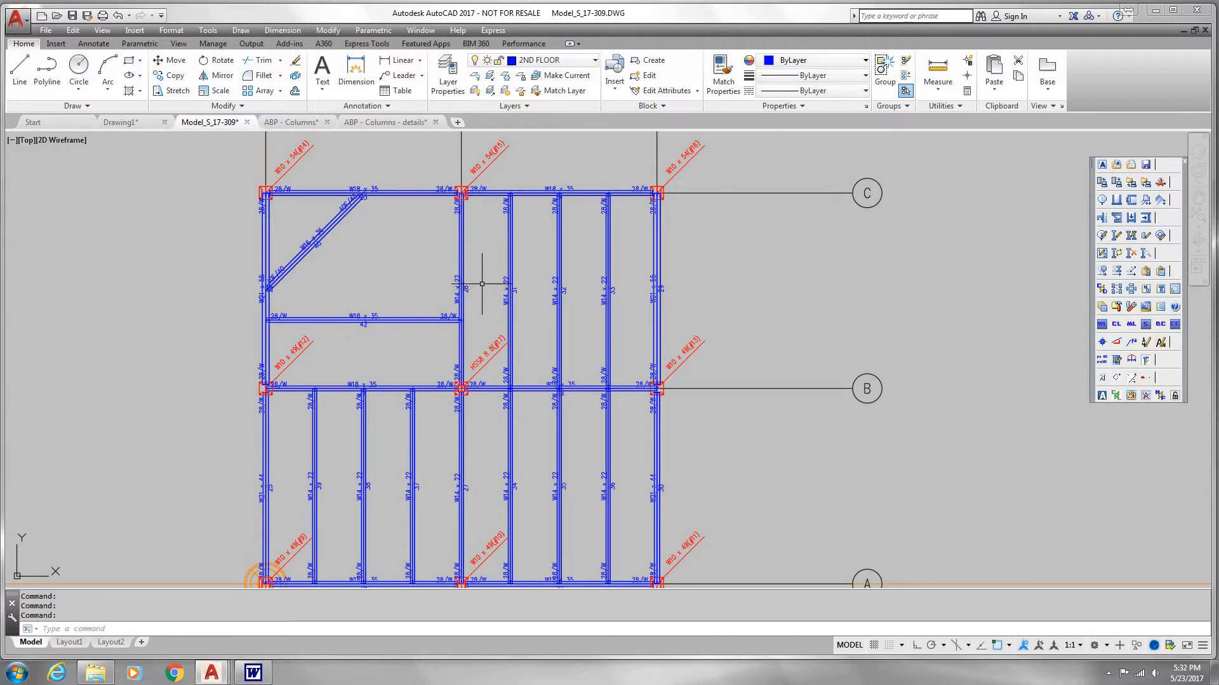
mouse_move(590, 271)
middle_mouse_down()
mouse_move(663, 240)
mouse_move(690, 300)
middle_mouse_up()
scroll(690, 244, "down", 2)
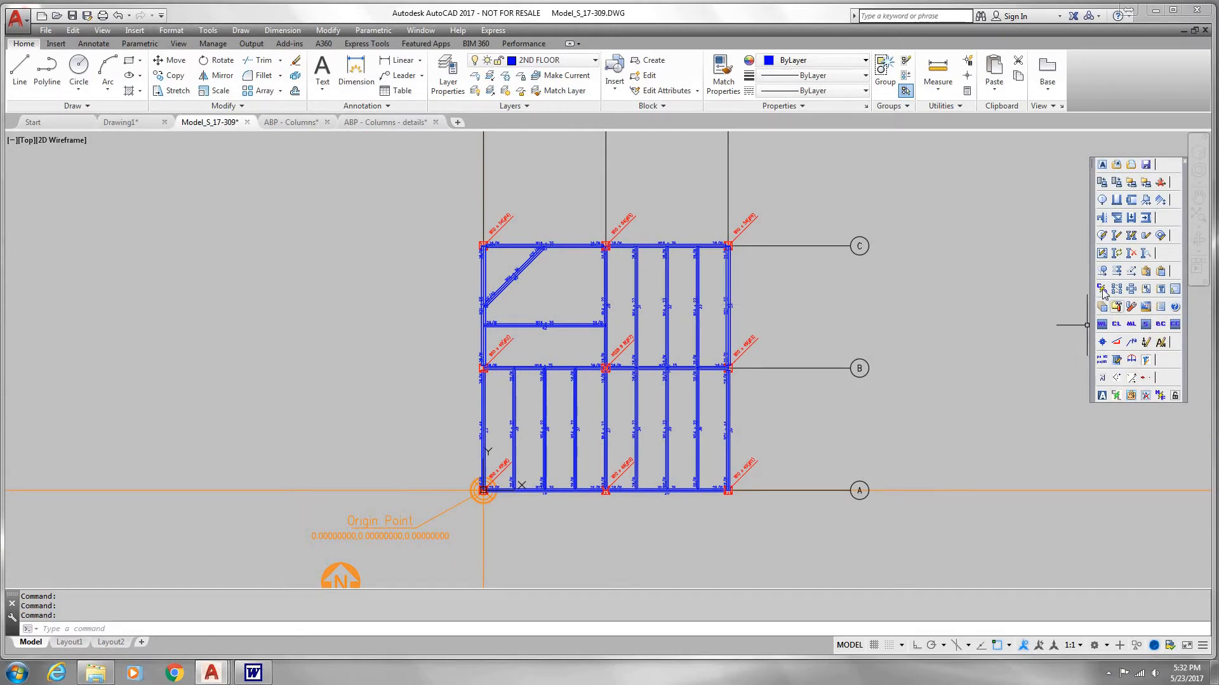
left_click(1102, 290)
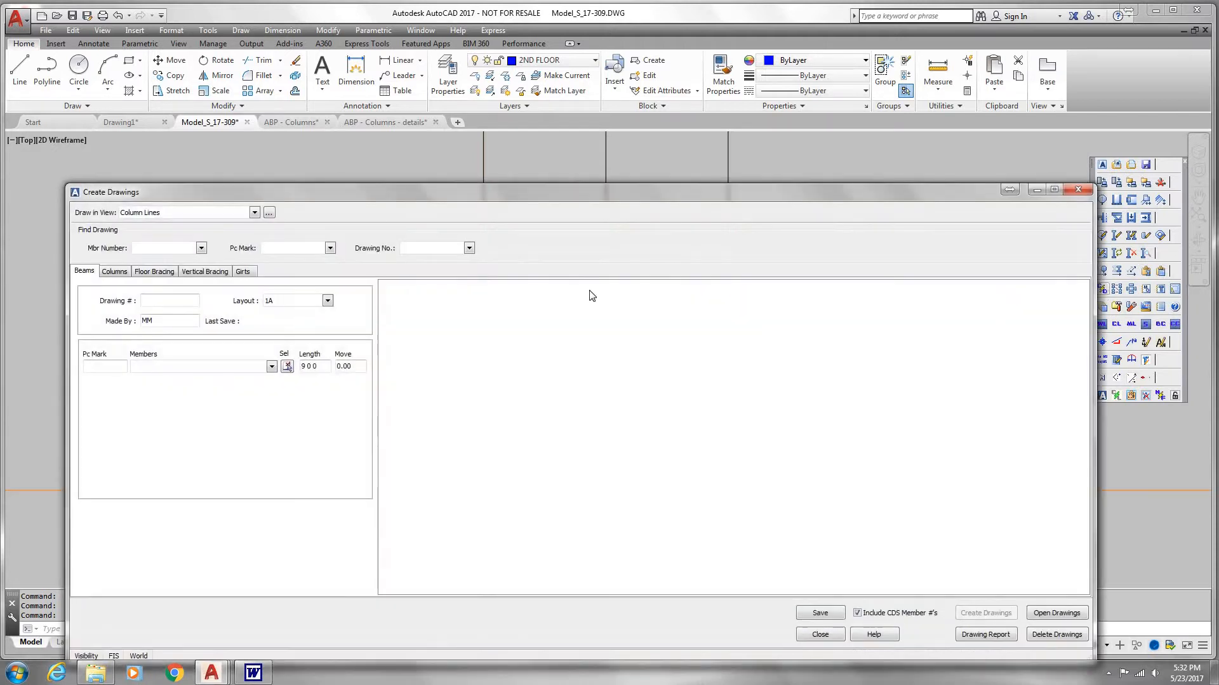
left_click_drag(372, 193, 425, 135)
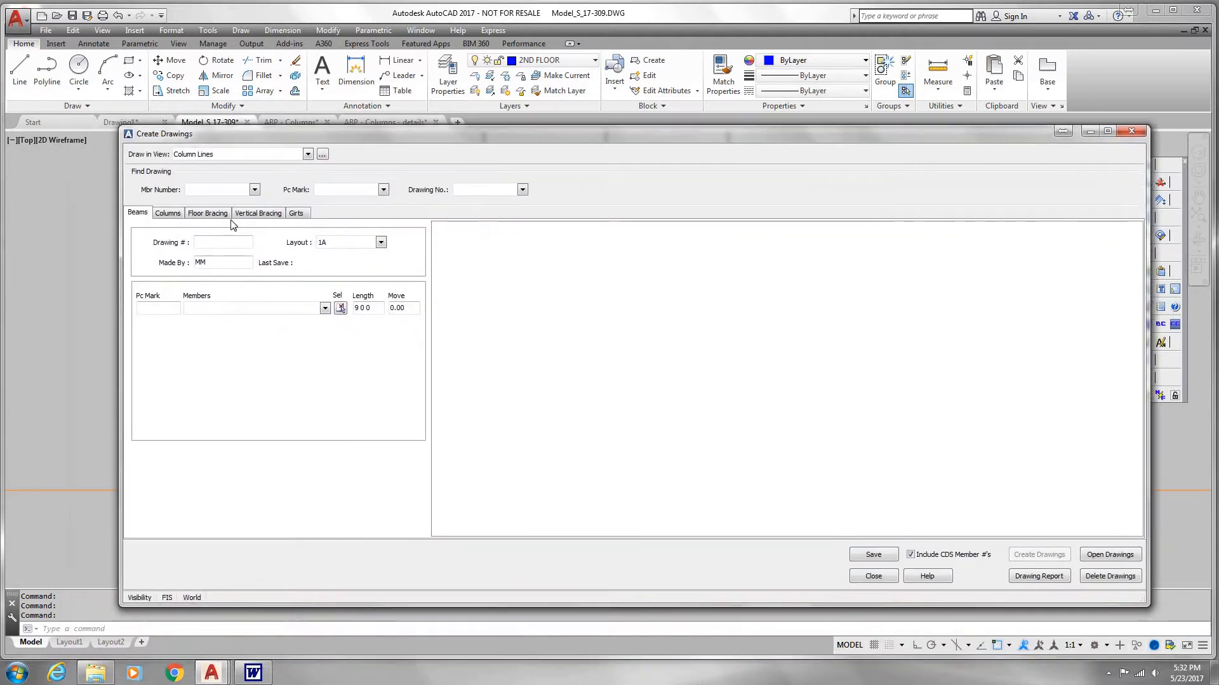
left_click(167, 214)
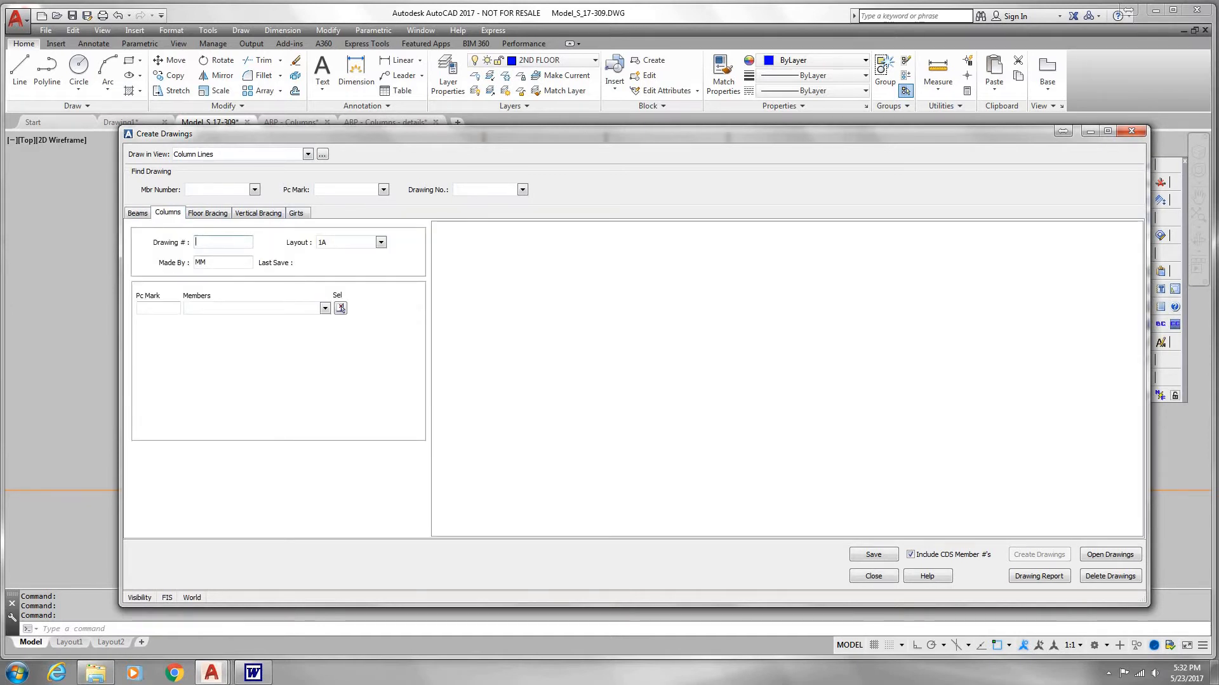
key("Tab")
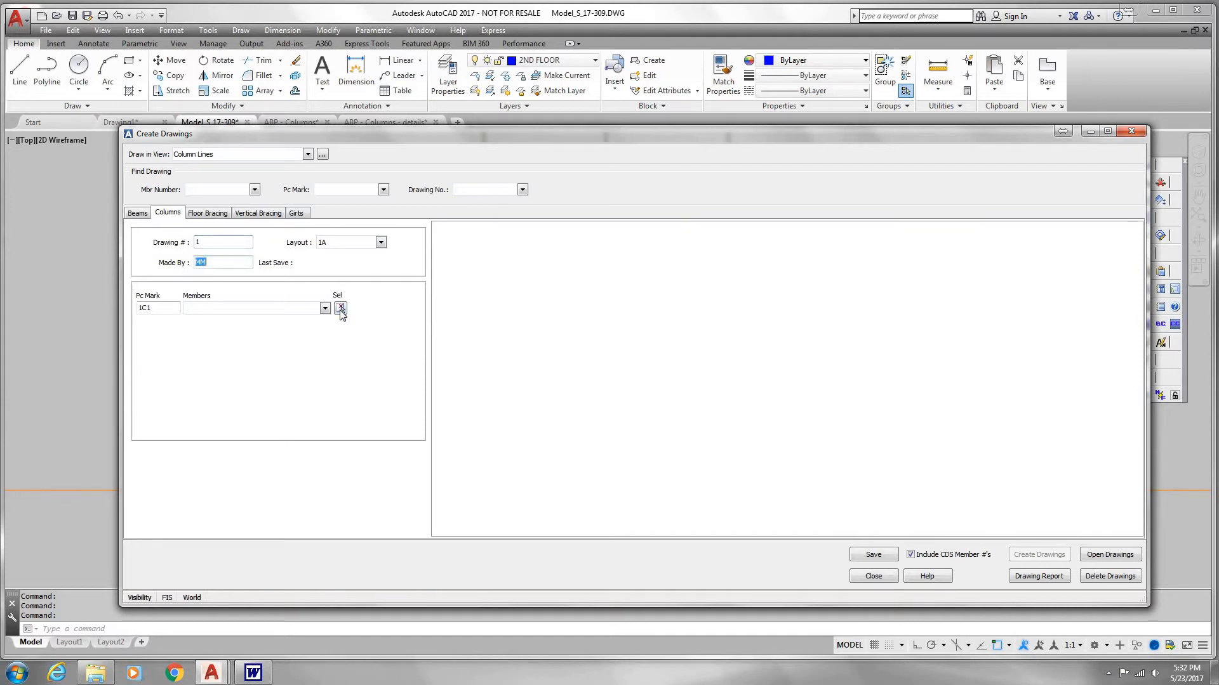
left_click(341, 308)
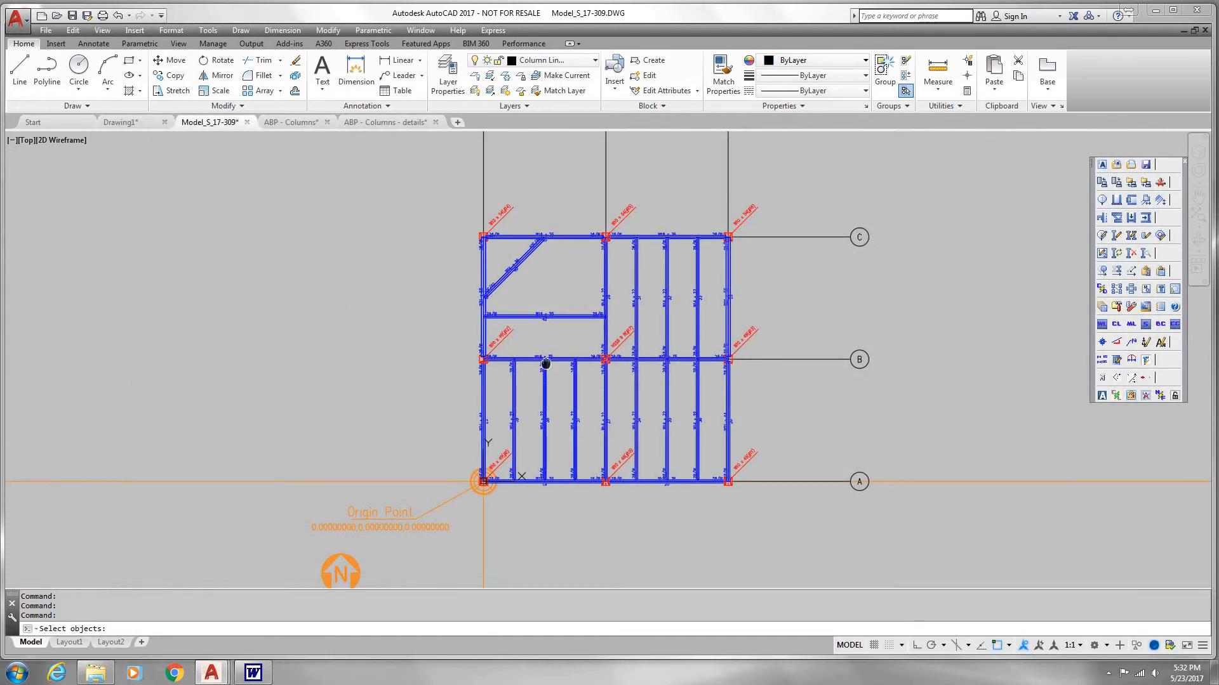
left_click(496, 413)
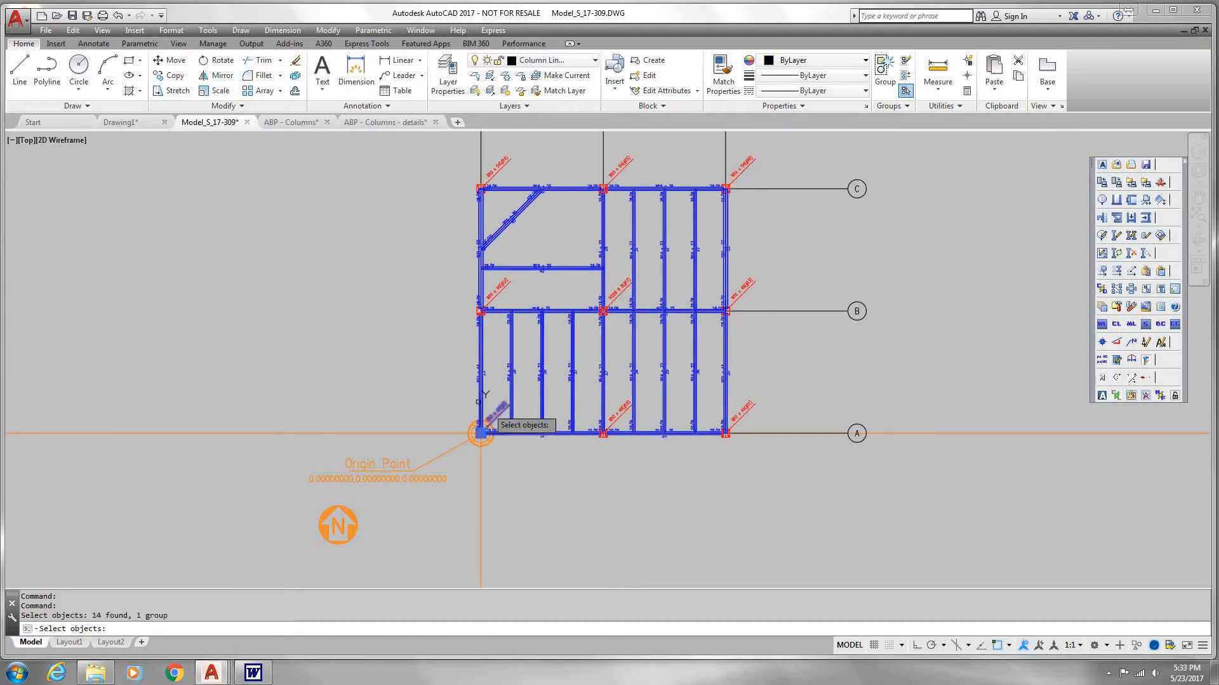
key("Return")
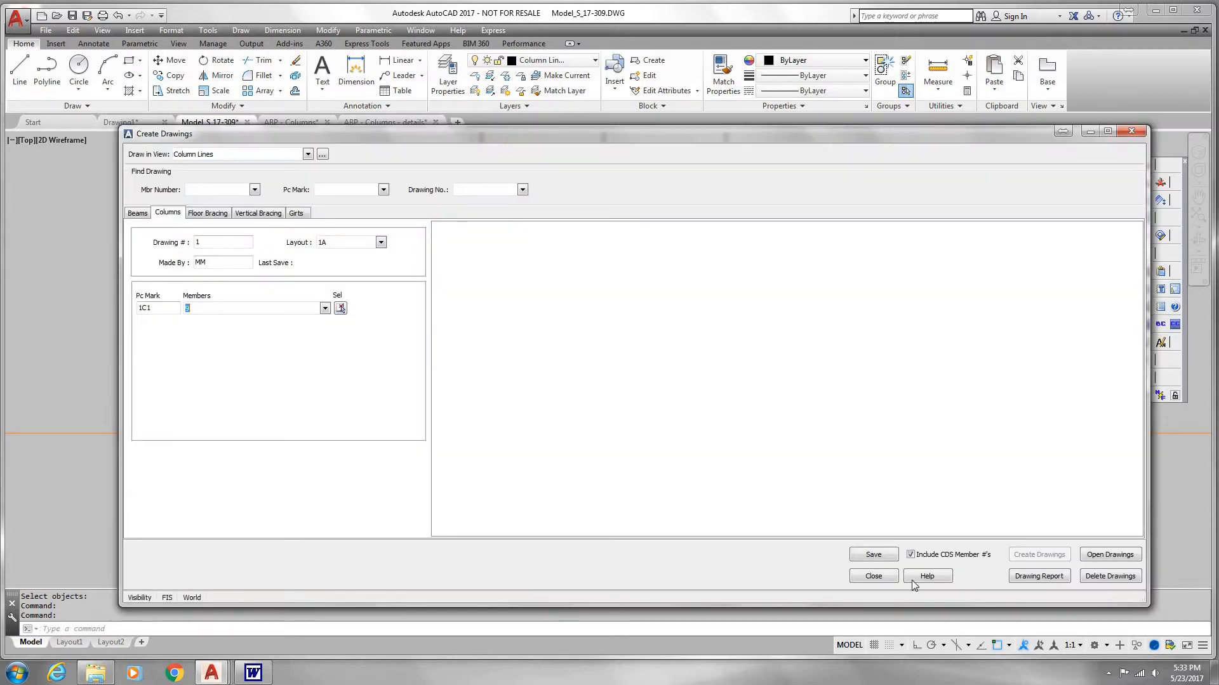
left_click(874, 554)
Step: Set up and save column drawing 2 for the HSS column at grids B and 2
left_click(220, 240)
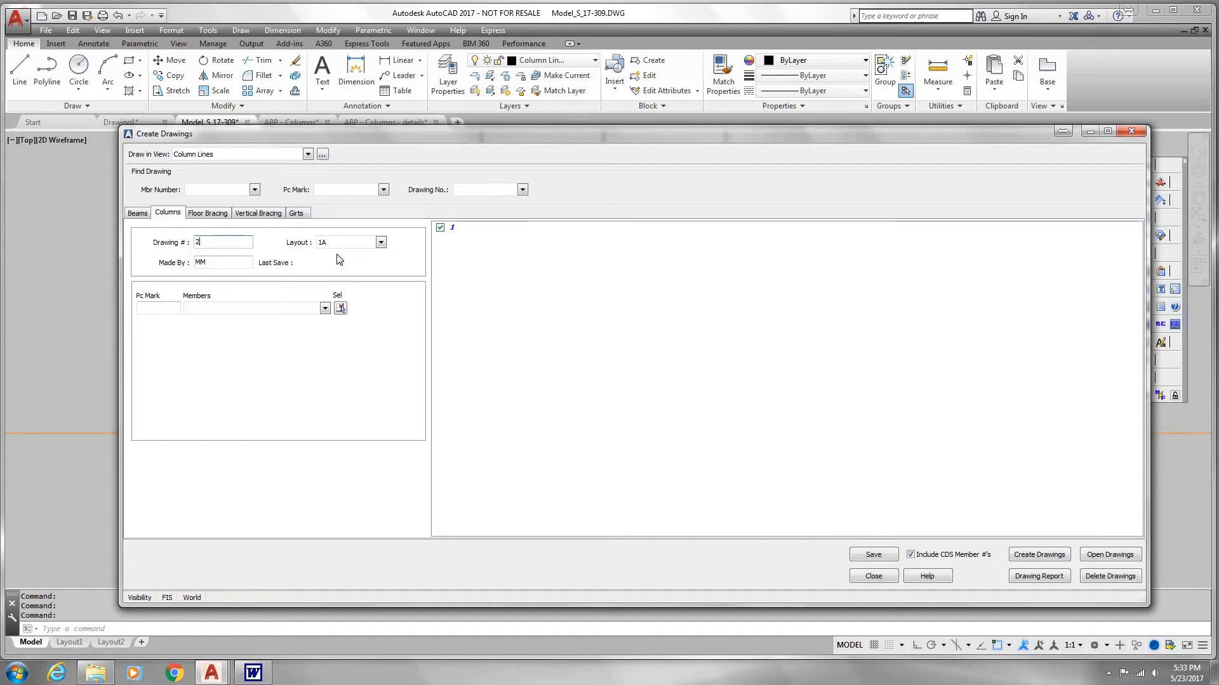
left_click(340, 309)
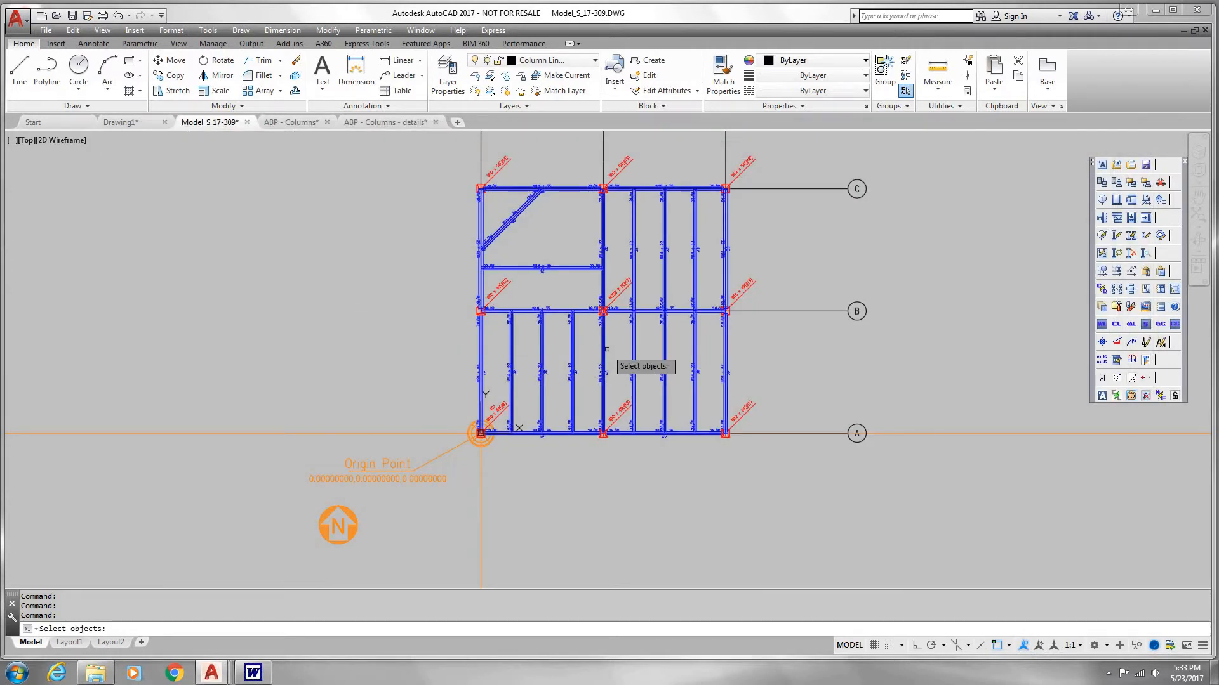
scroll(608, 346, "up", 2)
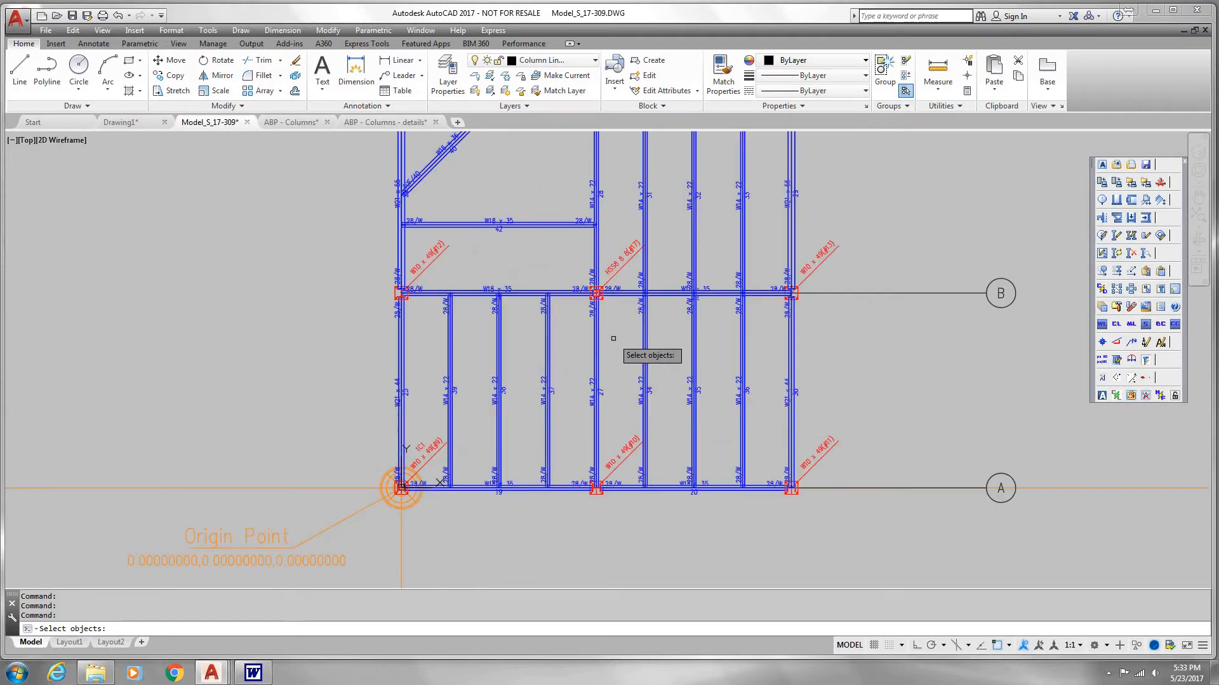
left_click(619, 260)
key("Return")
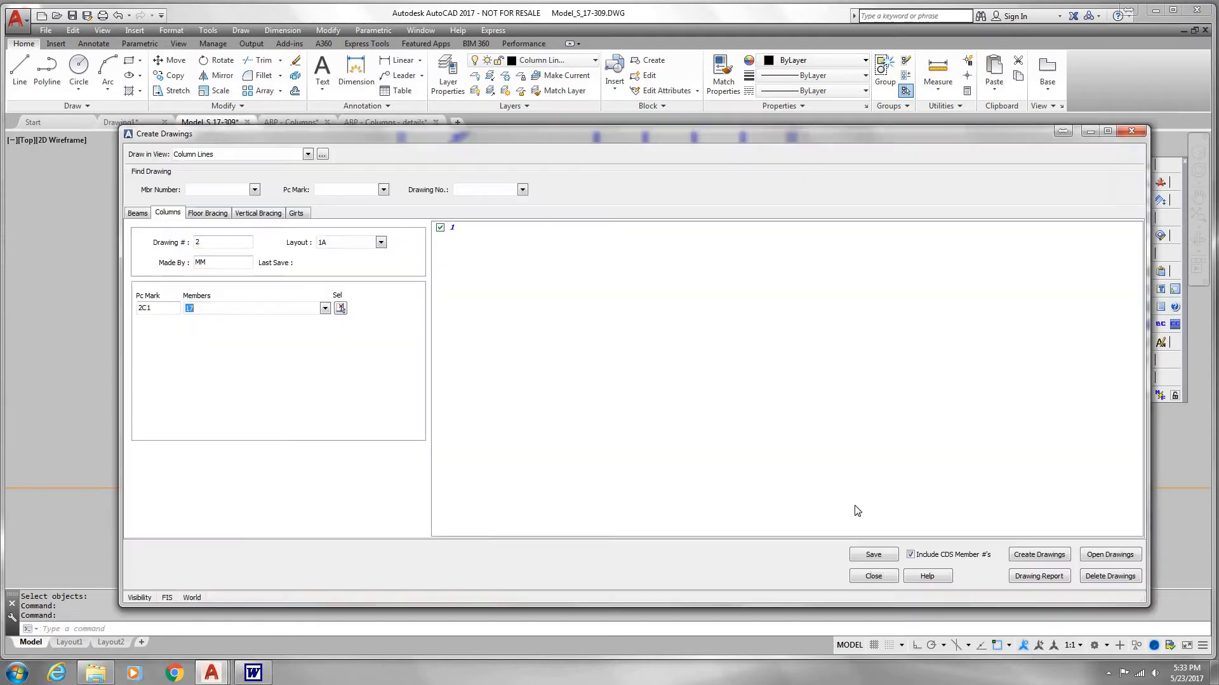
left_click(877, 556)
Step: Set up and save beam drawing 3 for the W18 x 35 beam on grid C between 1 and 2
left_click(138, 214)
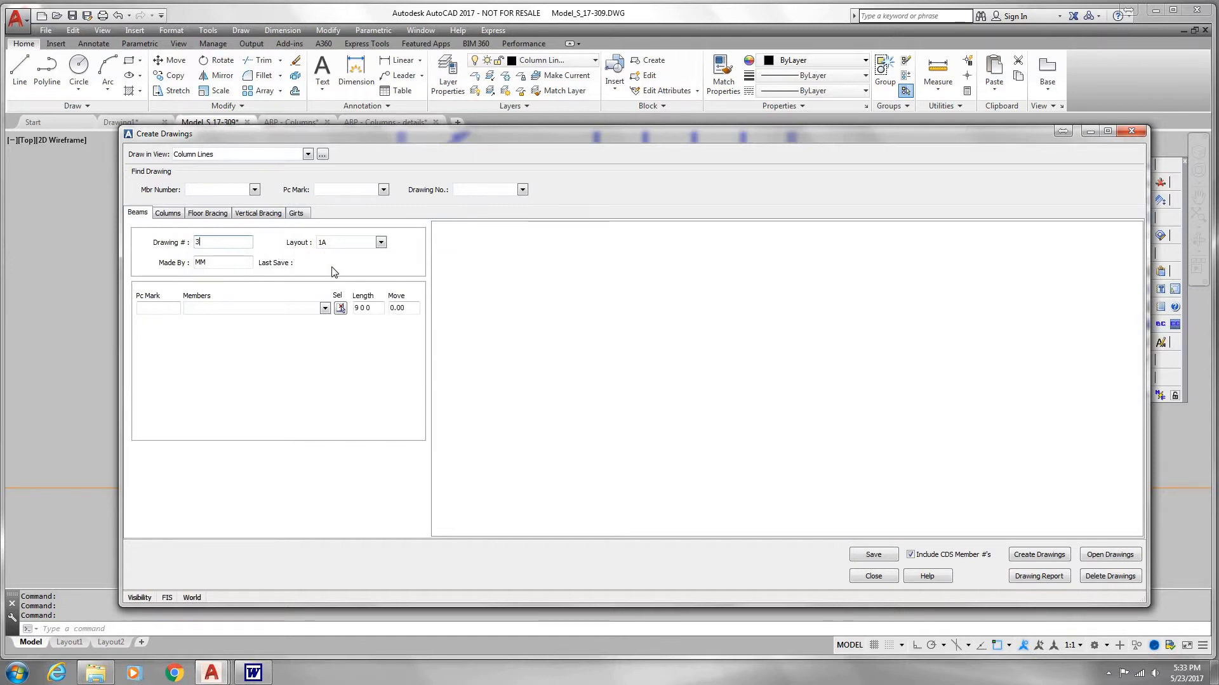
type("3")
left_click(340, 308)
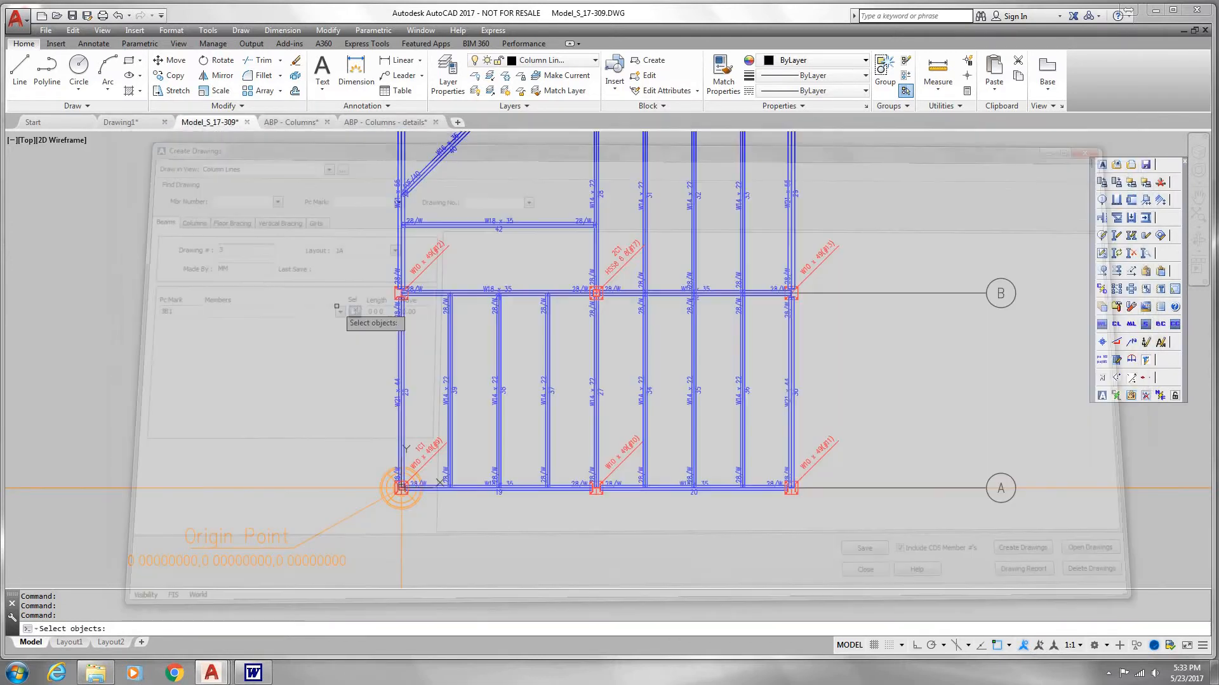
scroll(442, 303, "down", 2)
middle_click_drag(467, 259, 446, 352)
scroll(457, 296, "up", 2)
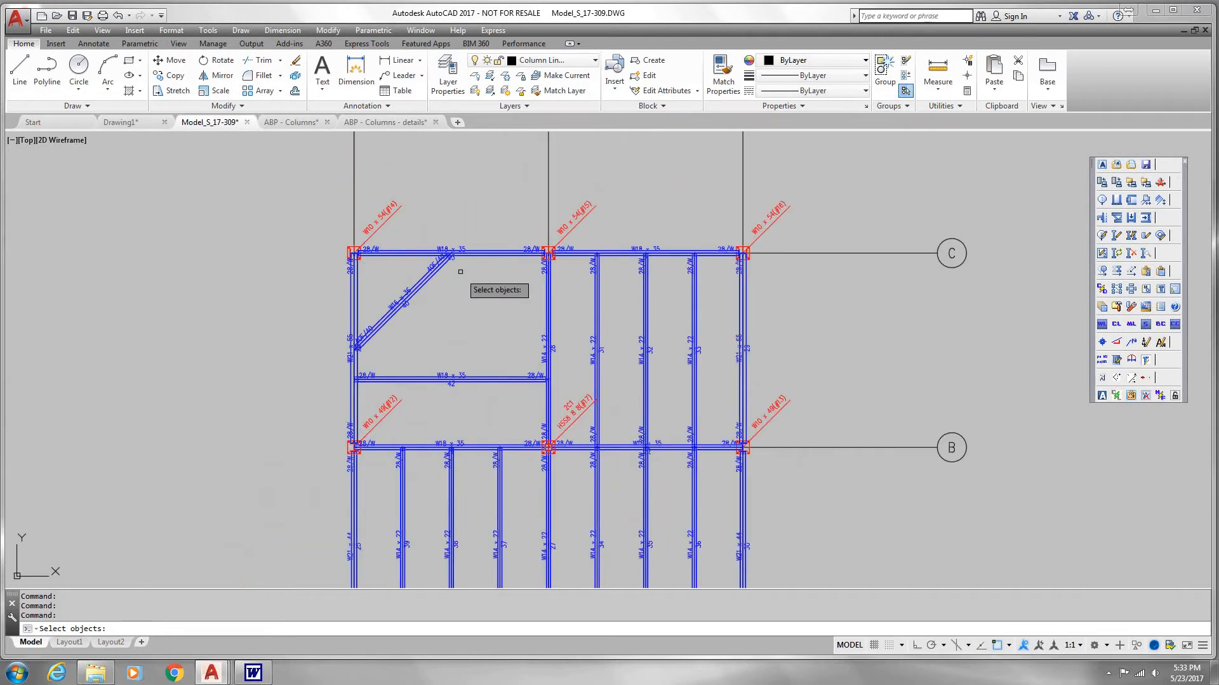
left_click(460, 254)
key("Return")
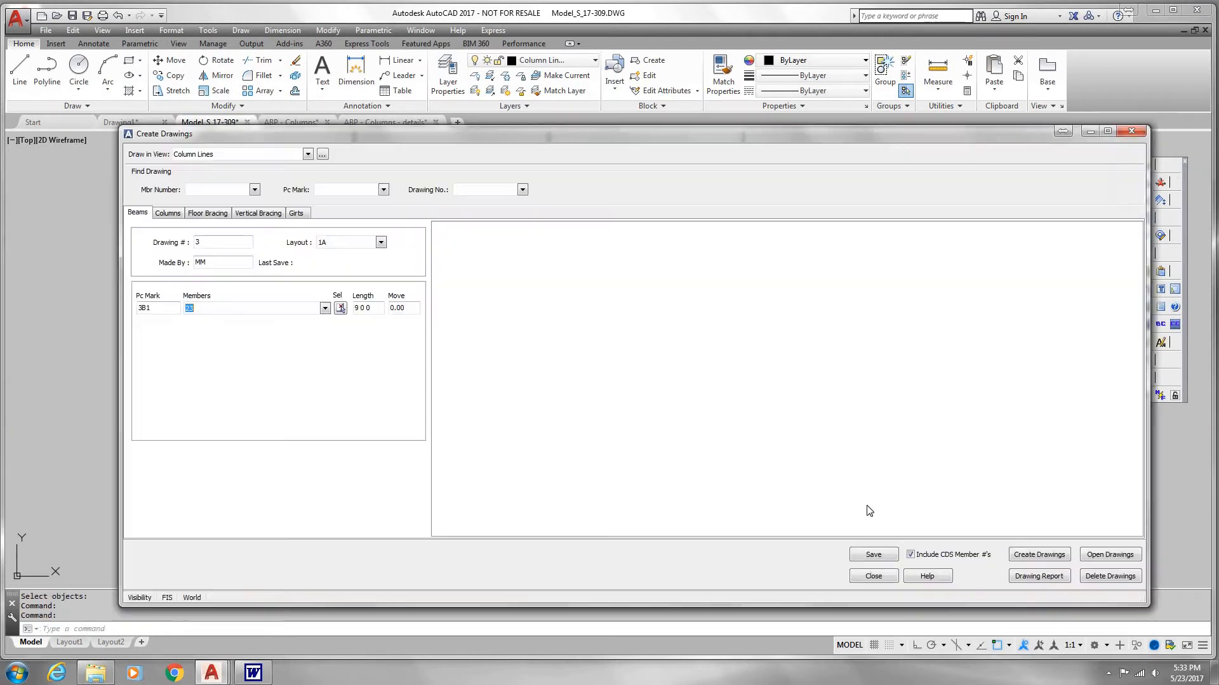
left_click(878, 558)
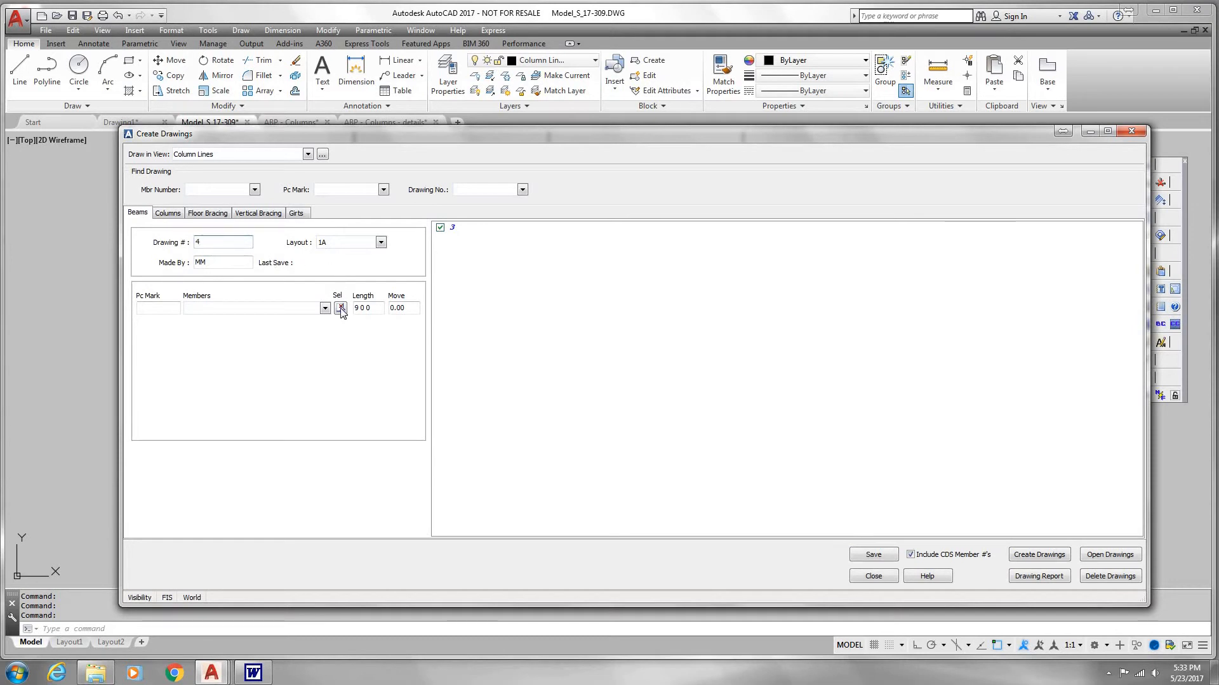
Step: Save beam drawing 4 for the W18 x 35 beam on grid C between 2 and 3, and close the drawing setup
left_click(341, 308)
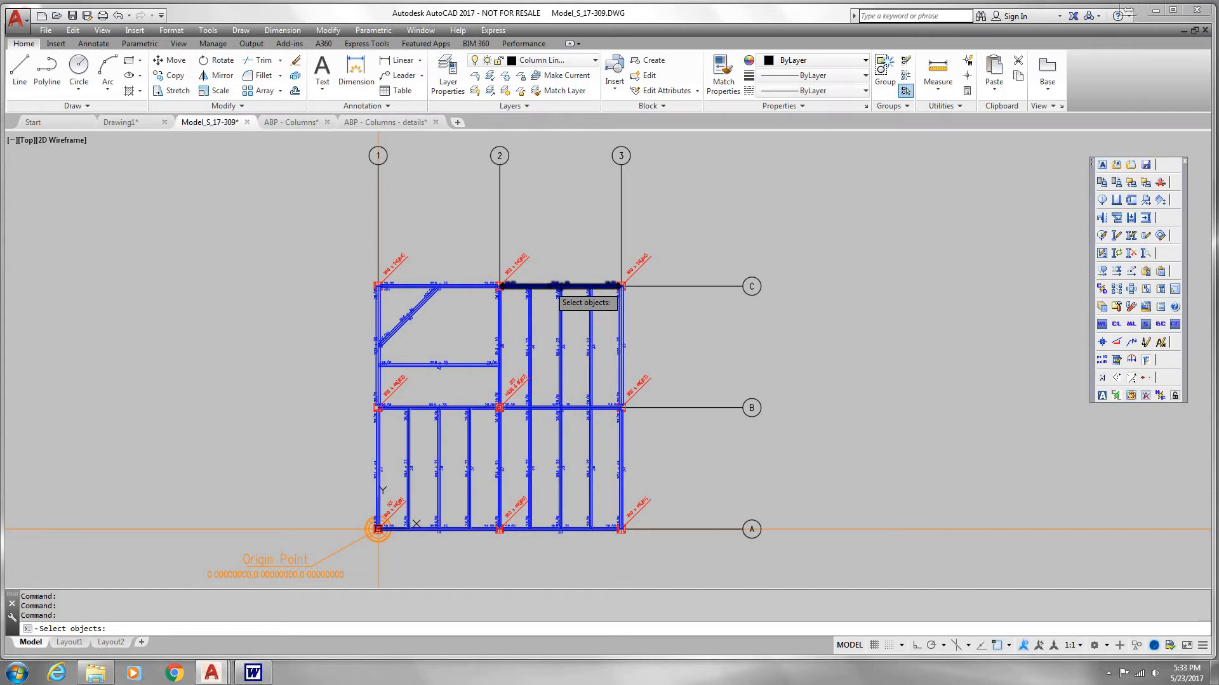
left_click(549, 287)
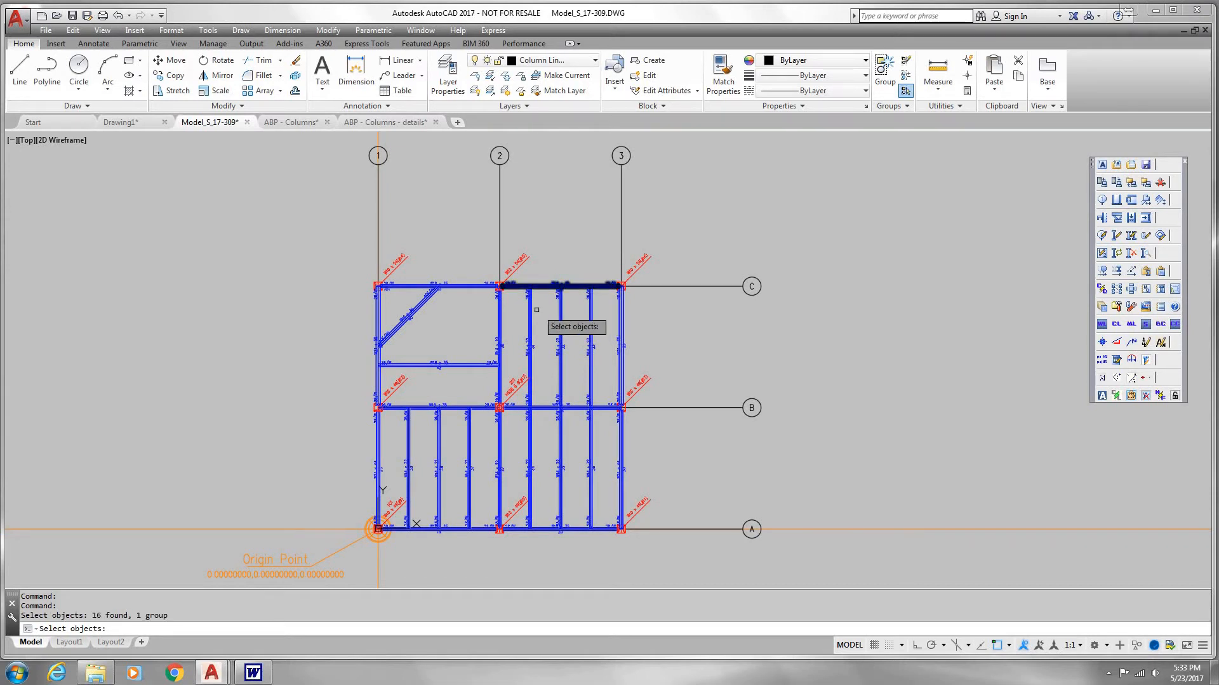
key("Return")
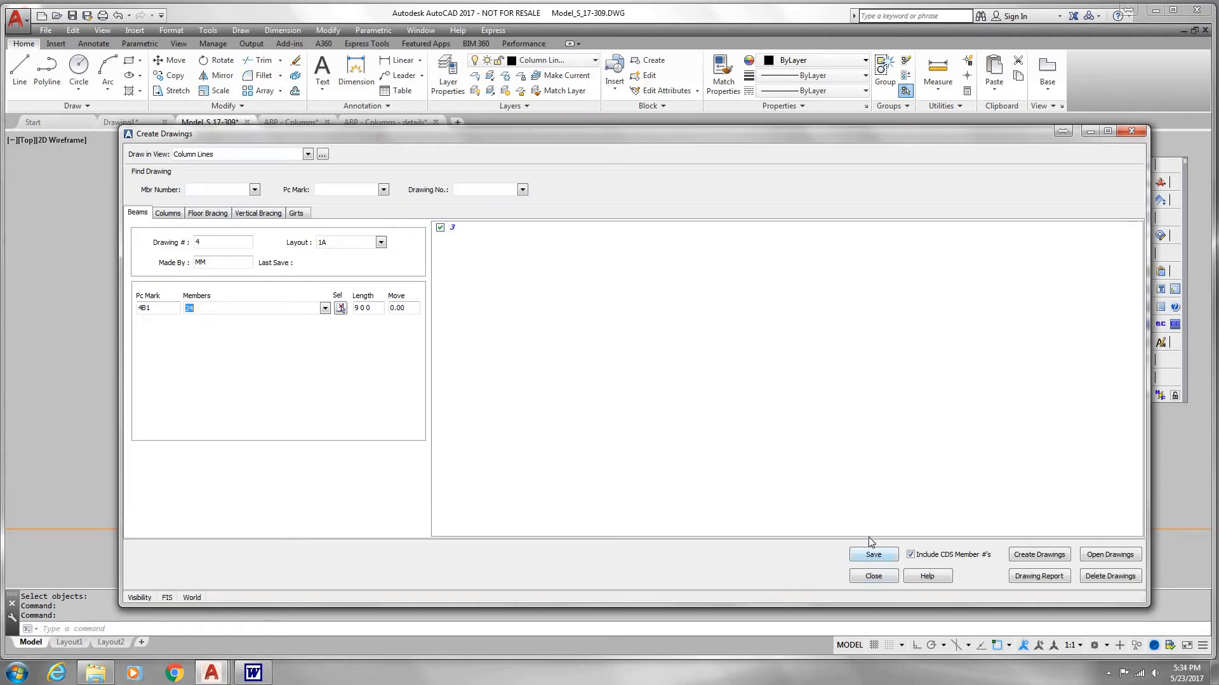
left_click(872, 551)
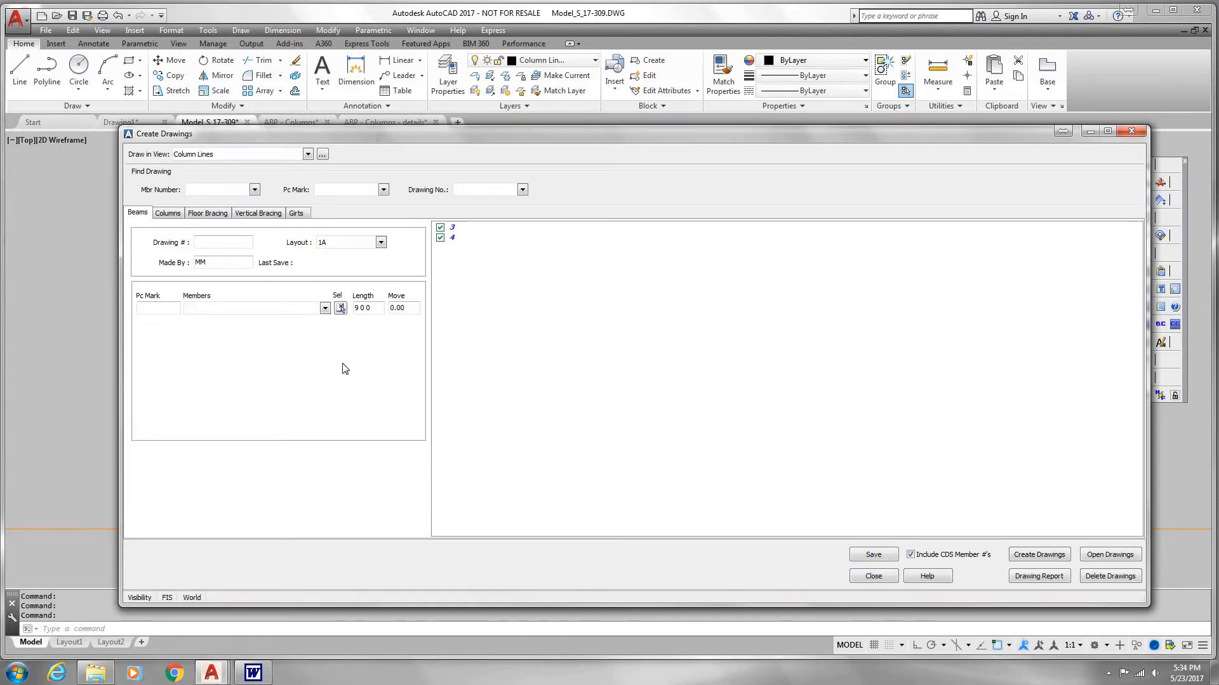
left_click(881, 581)
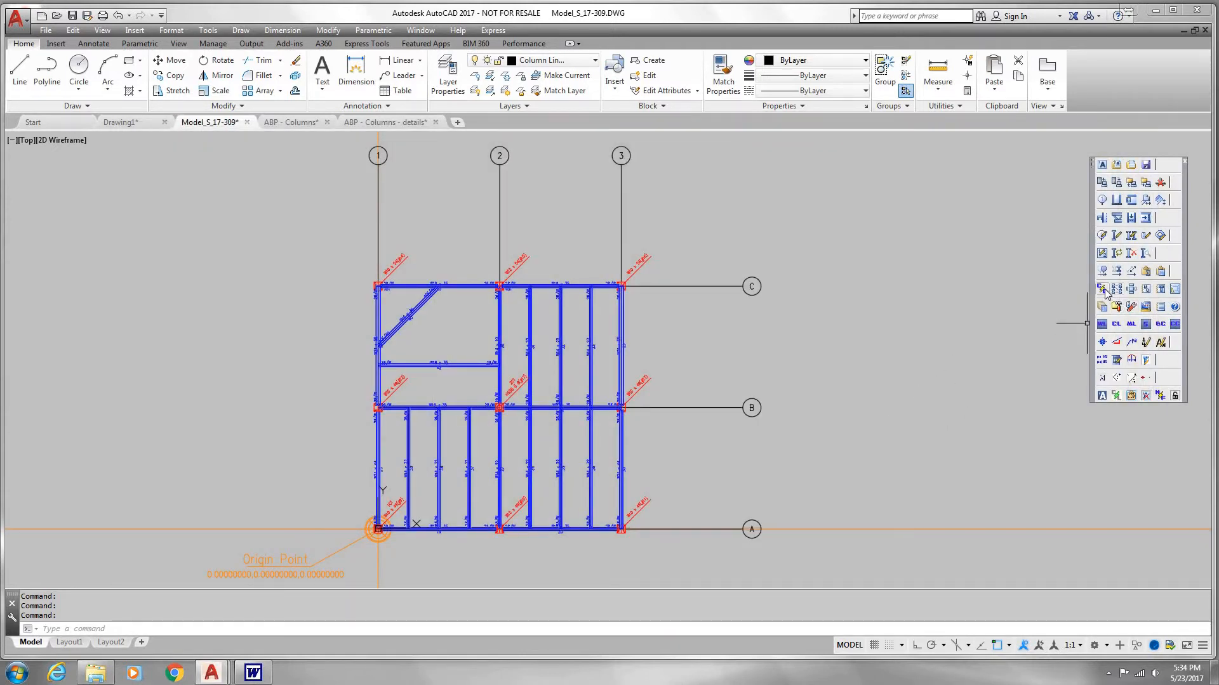
Step: Generate column drawings 1 and 2 with Create Drawings and dismiss the log
left_click(1103, 290)
left_click(168, 214)
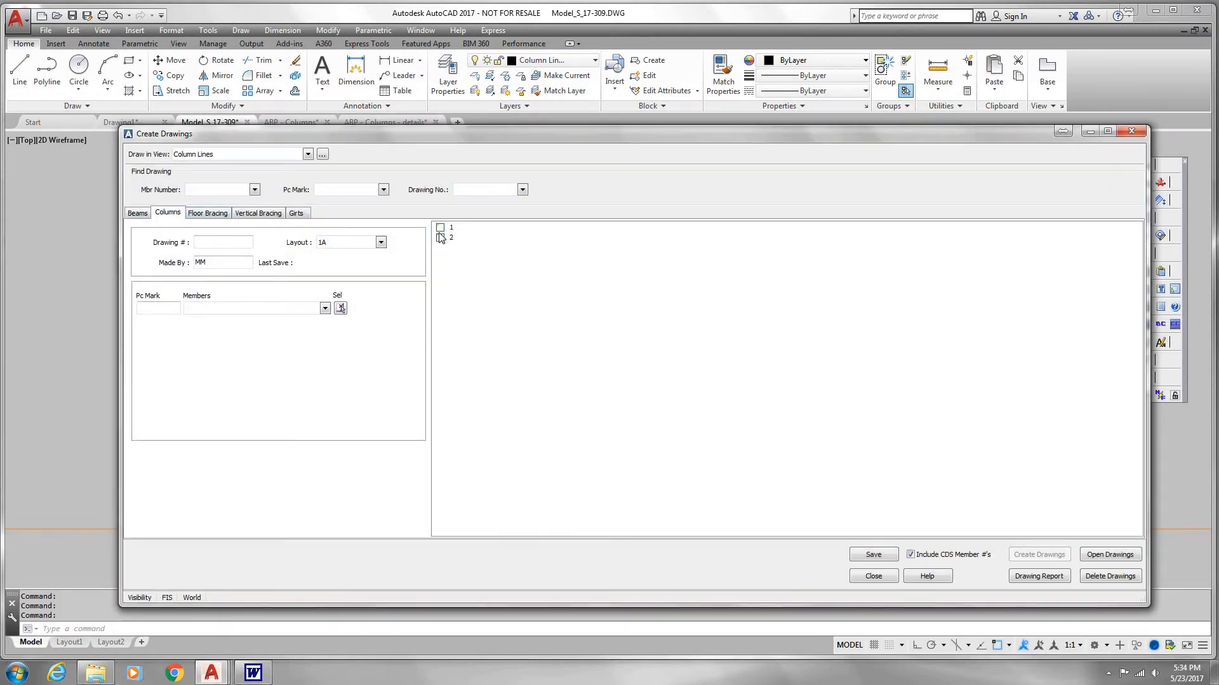
left_click(440, 228)
left_click(440, 238)
left_click(1045, 556)
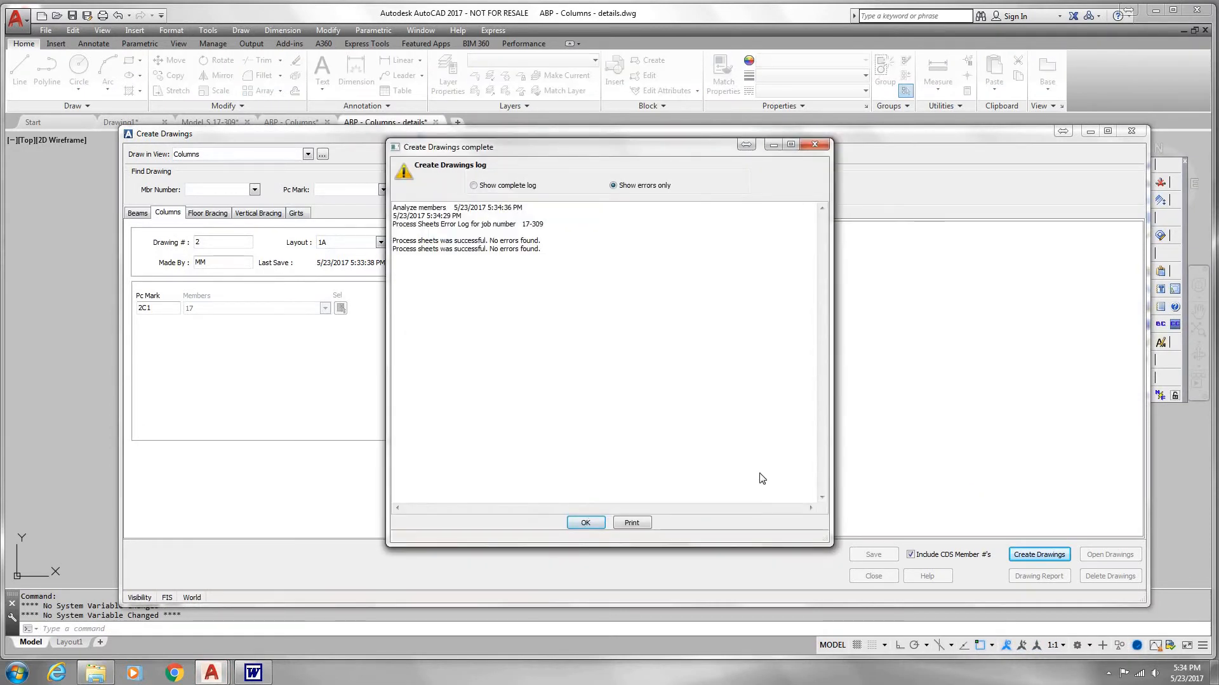
left_click(584, 522)
Step: Generate beam drawings 3 and 4 and dismiss the log
left_click(136, 212)
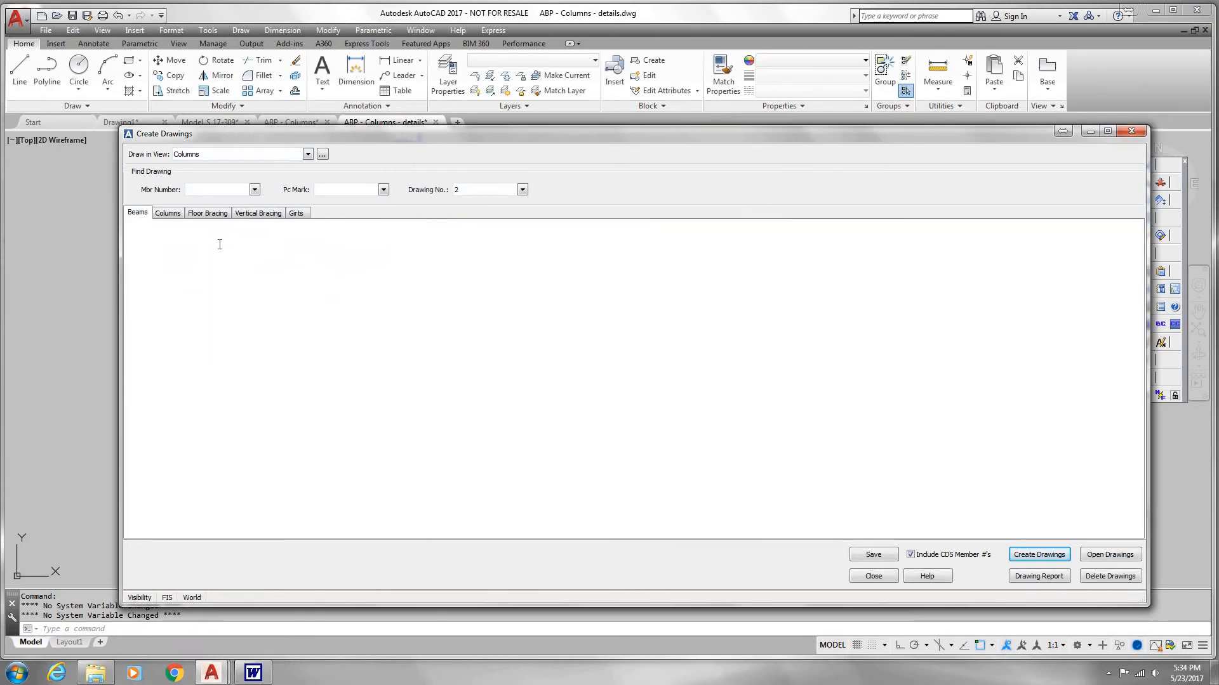
left_click(440, 228)
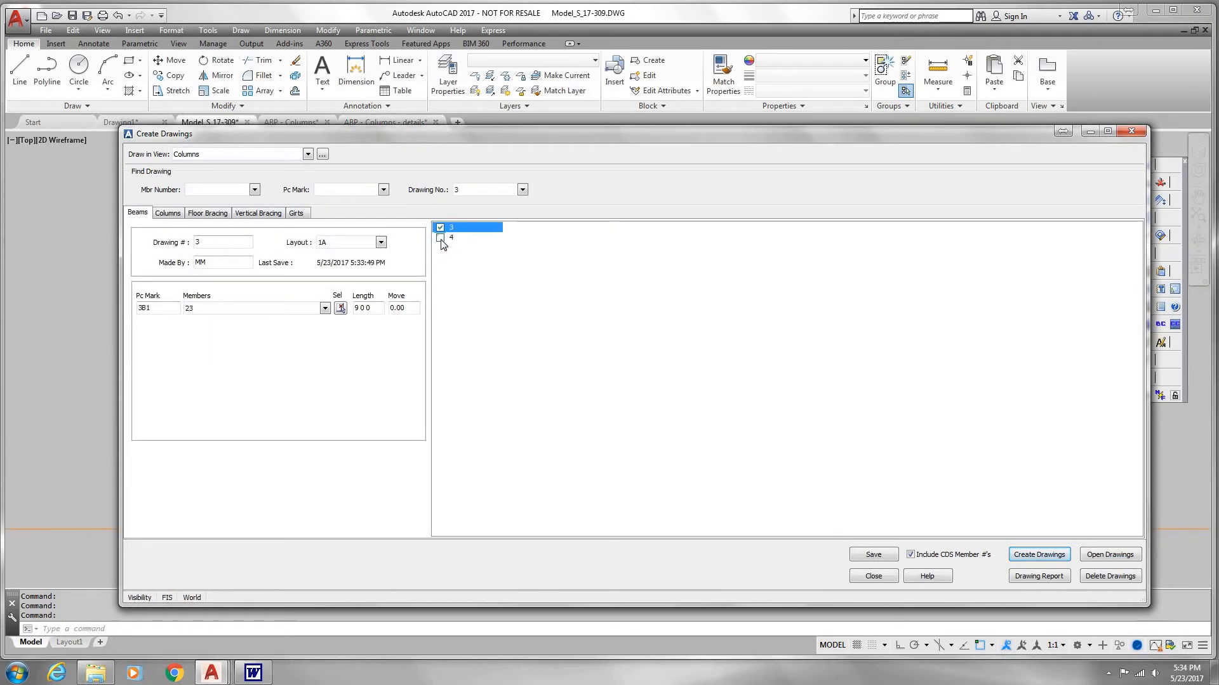
left_click(440, 238)
left_click(1022, 551)
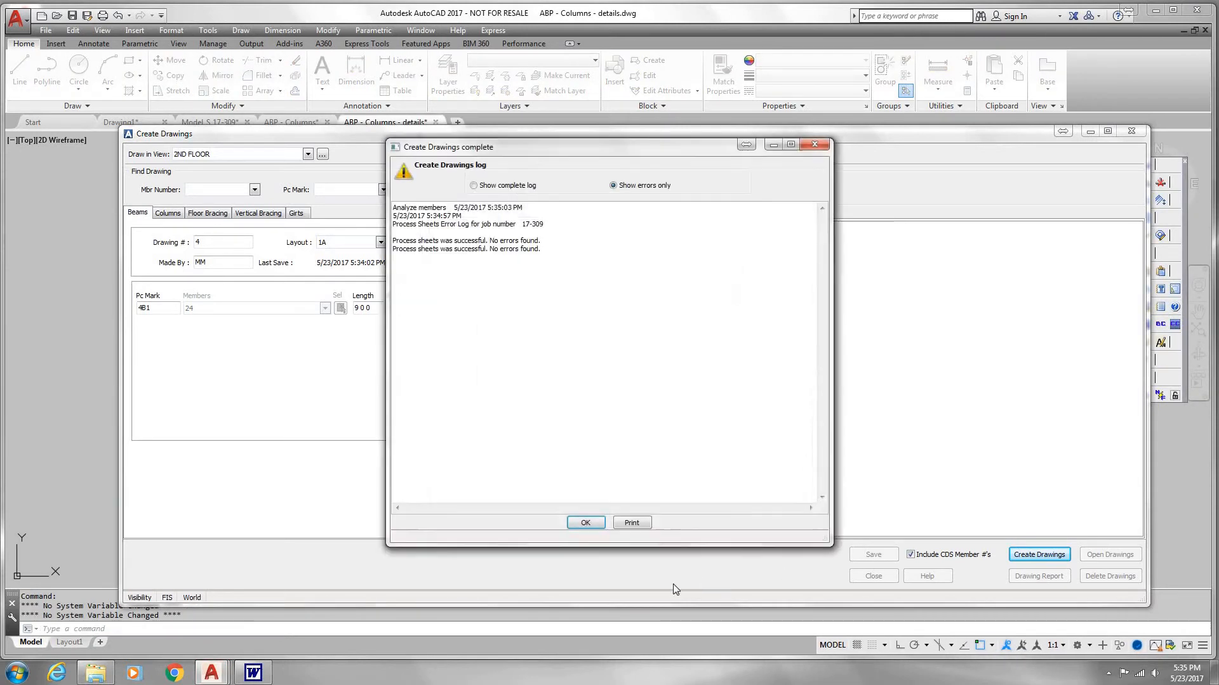
left_click(584, 523)
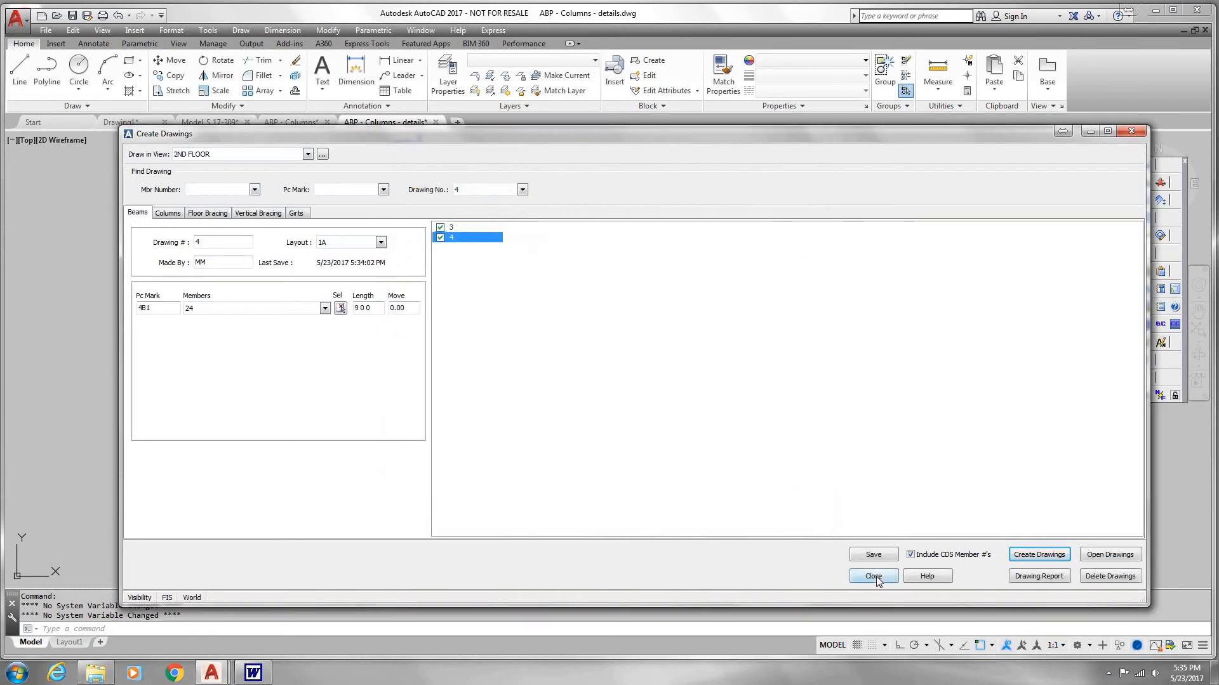
Step: Close the drawing creation dialog, then close the ABP - Columns - details and ABP - Columns plans without saving
left_click(875, 577)
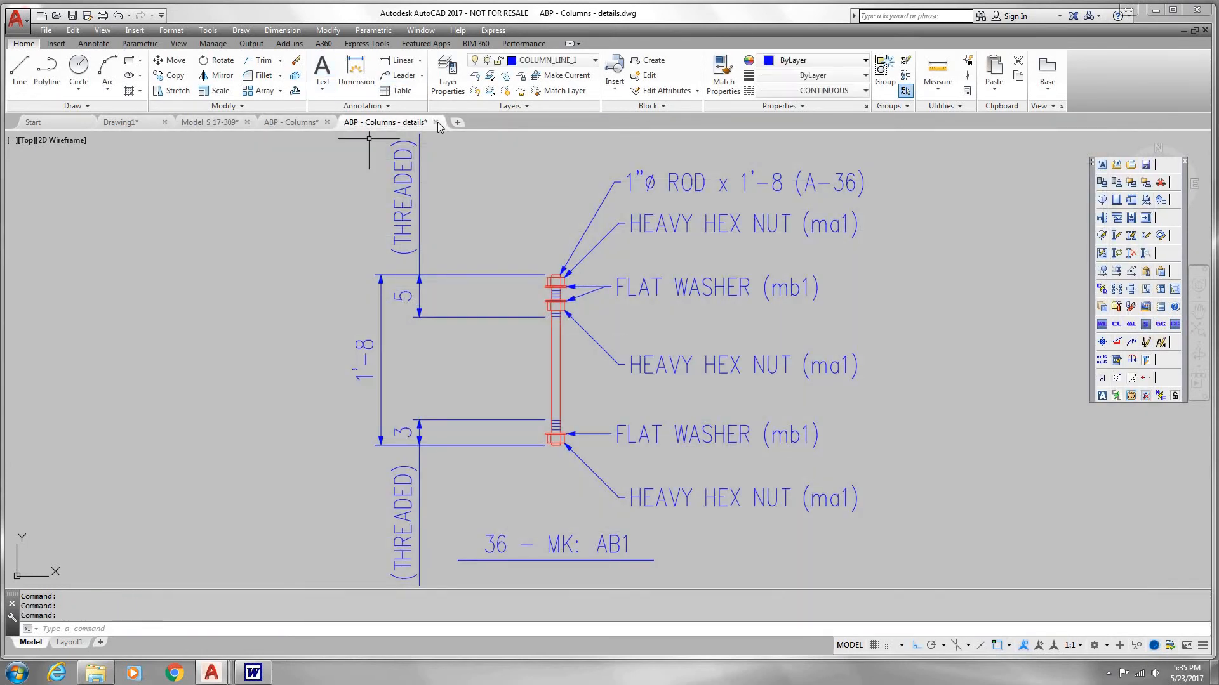
left_click(435, 123)
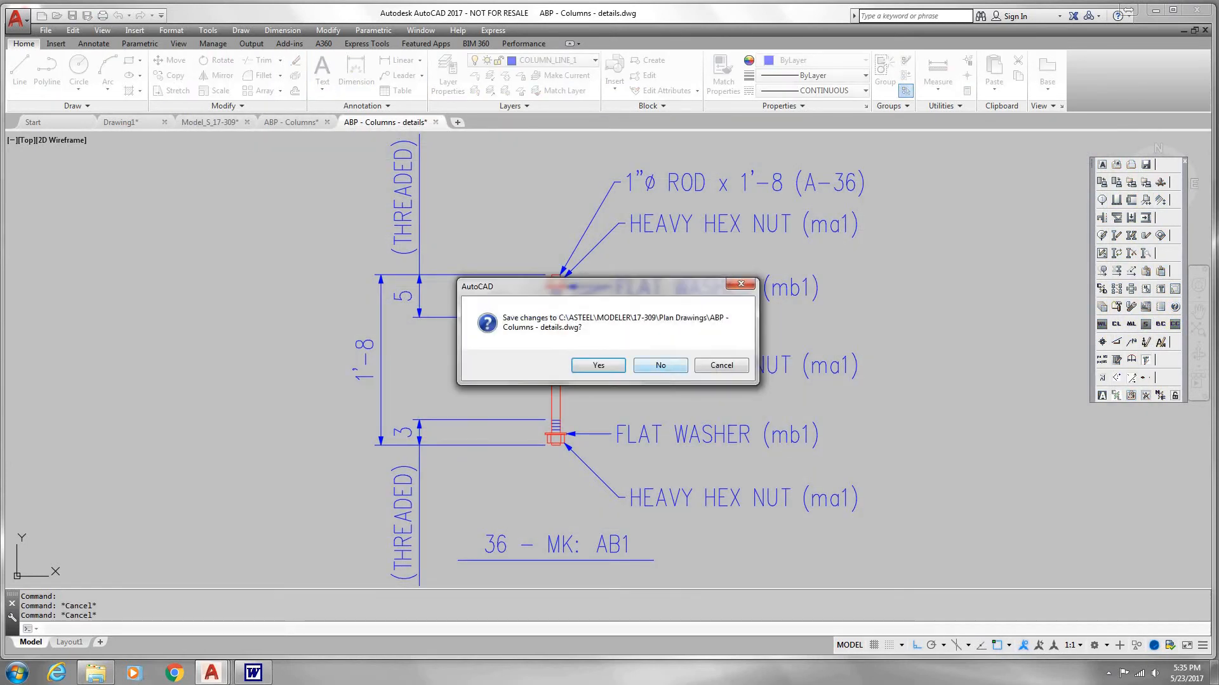
left_click(660, 364)
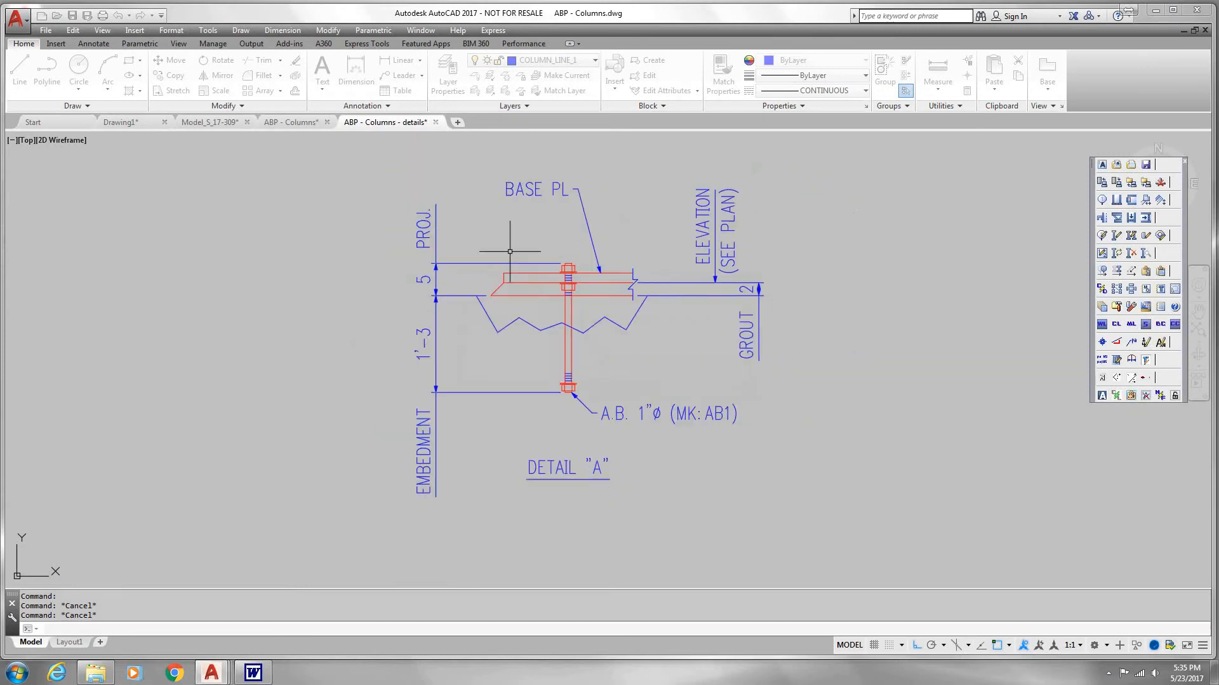
left_click(327, 122)
left_click(654, 368)
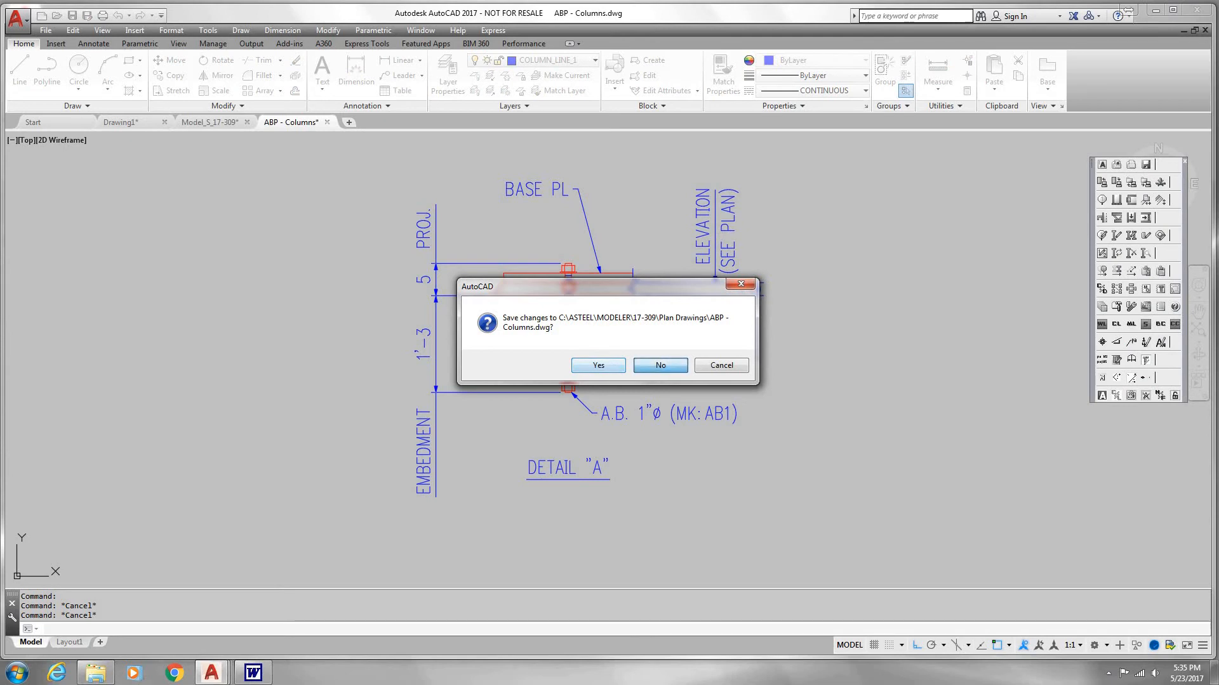
Step: Open column drawing 1 and beam drawing 3 from the job's drawings list
left_click(1131, 165)
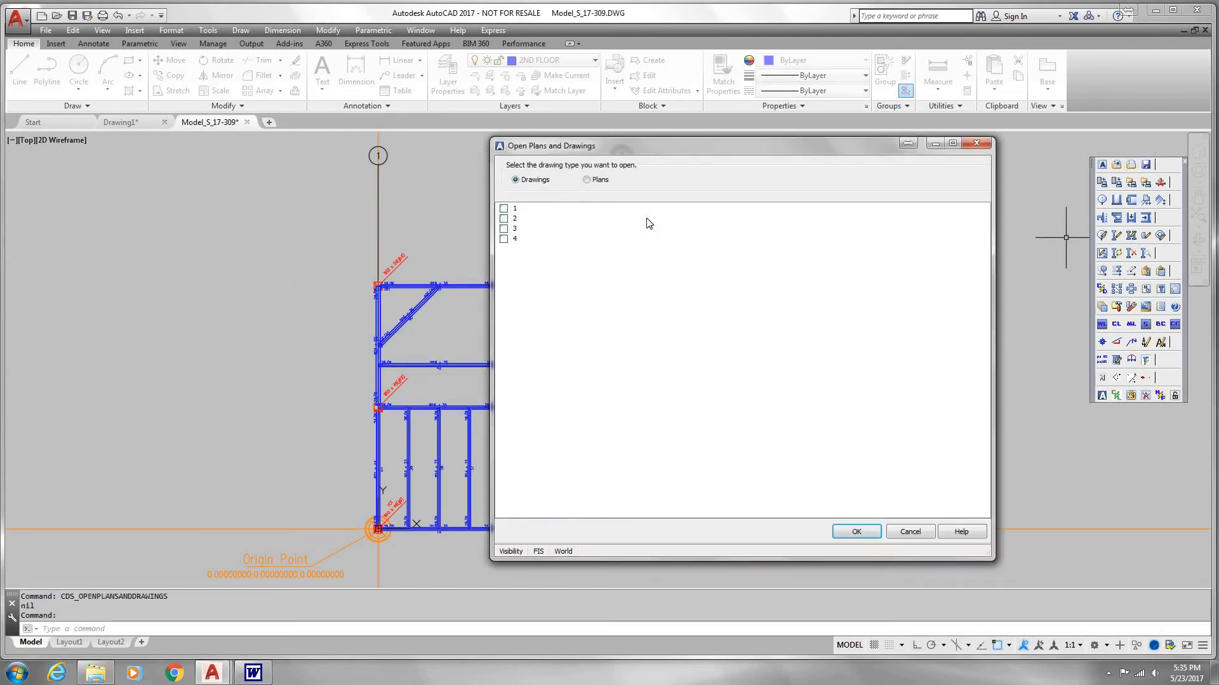
left_click(588, 182)
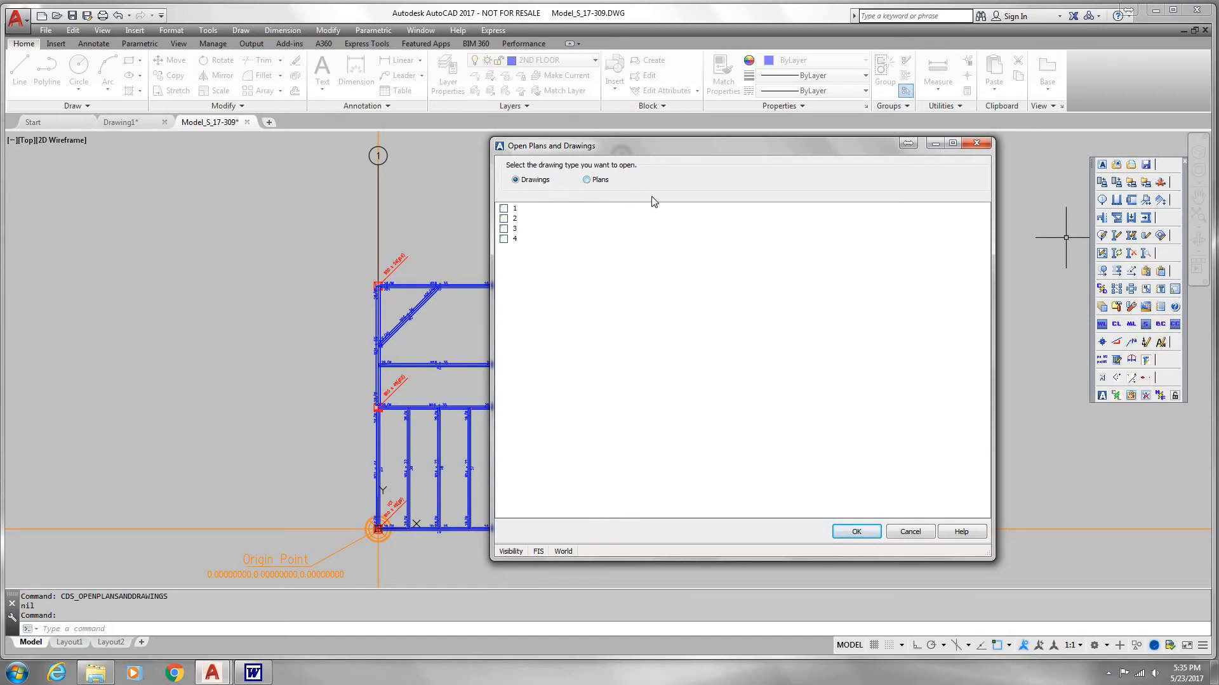
left_click(517, 181)
left_click(504, 209)
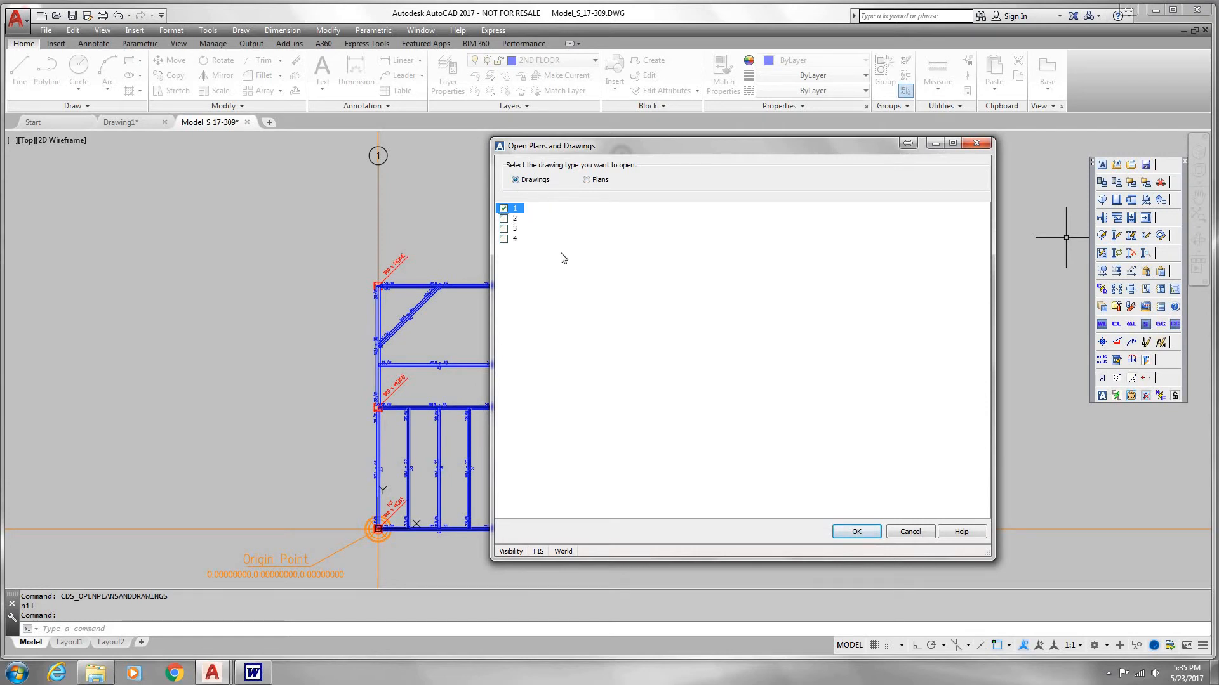
left_click(504, 229)
left_click(857, 532)
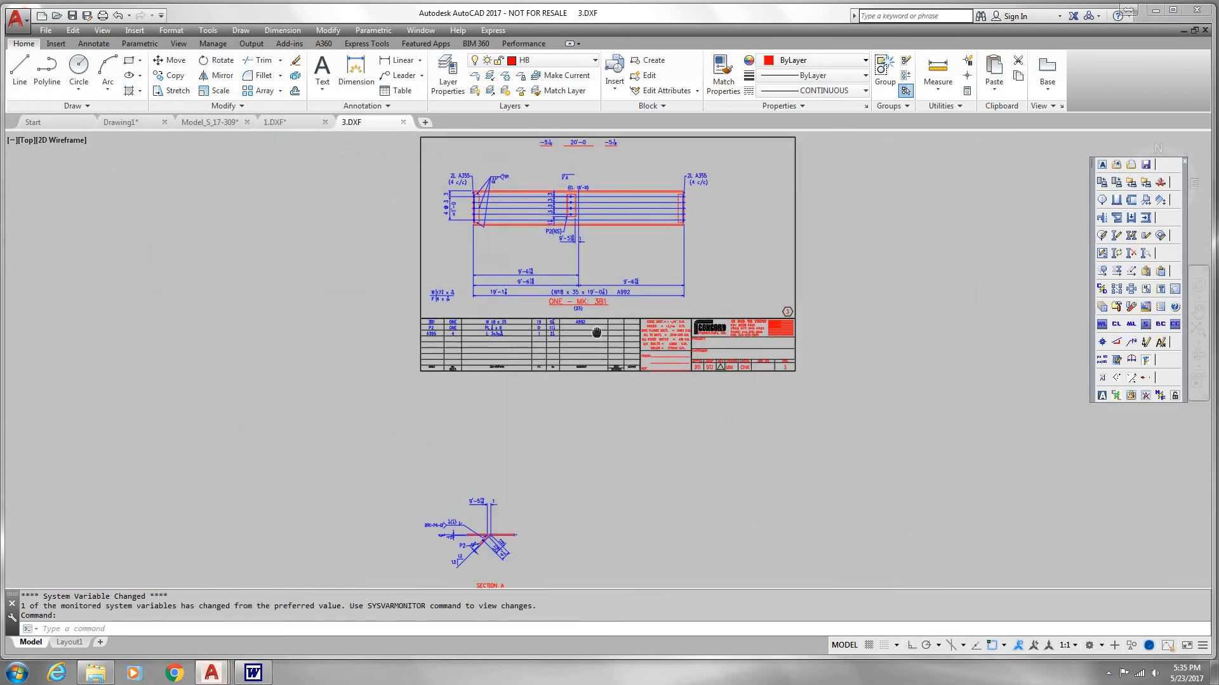
Step: Examine beam drawing 3, including the 3B1 elevation, the material list and the Section A detail below the sheet
scroll(577, 356, "up", 2)
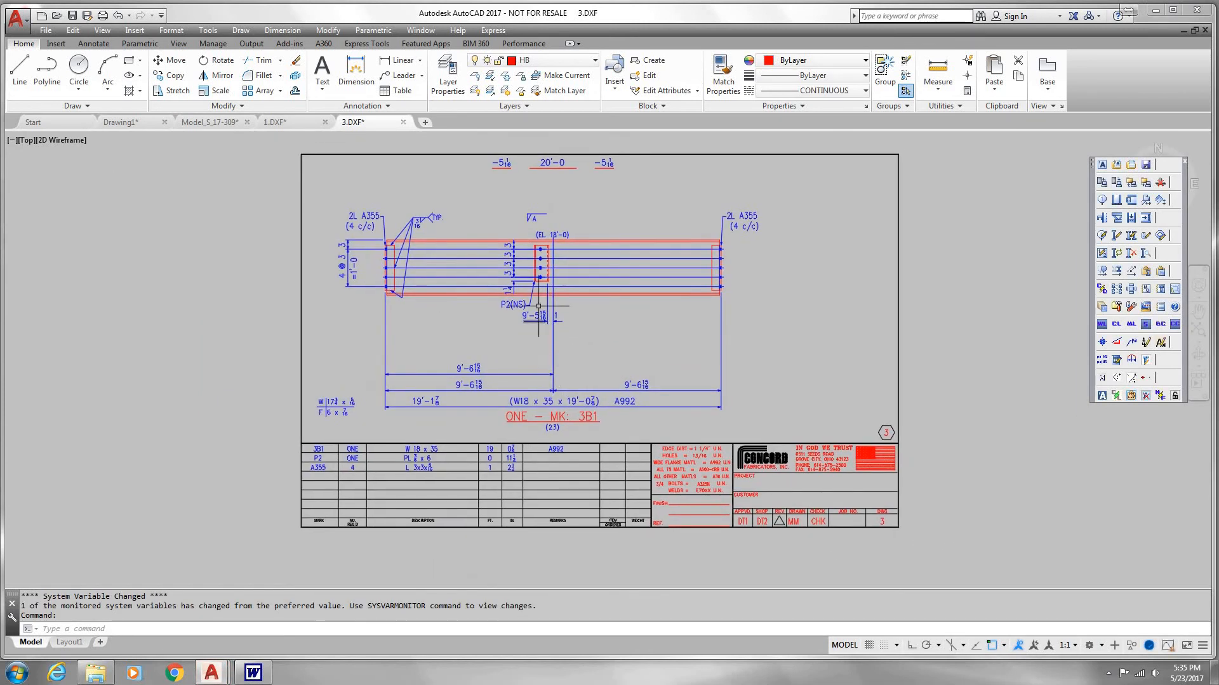
scroll(545, 270, "up", 2)
scroll(546, 270, "down", 2)
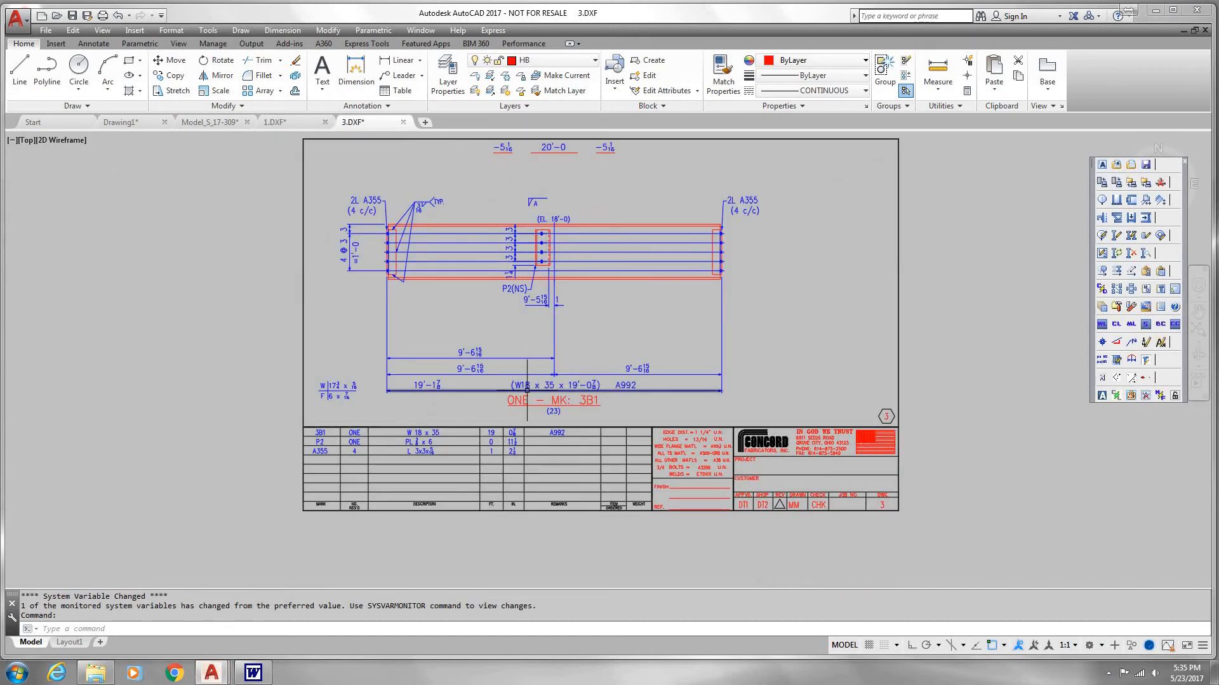
middle_click_drag(530, 364, 553, 228)
scroll(554, 227, "down", 2)
middle_click_drag(512, 451, 548, 334)
scroll(537, 405, "up", 4)
middle_click_drag(495, 364, 535, 444)
scroll(536, 444, "up", 2)
scroll(536, 444, "down", 6)
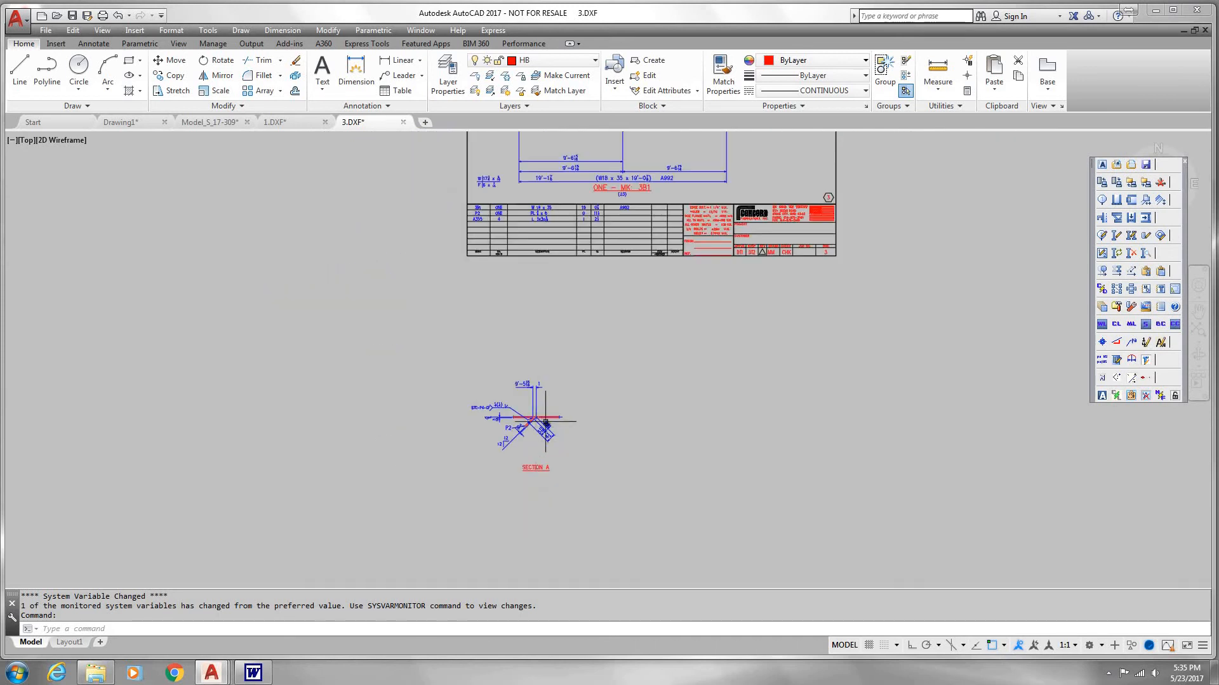
Step: Move the whole Section A detail from below the sheet into the free space right of the 3B1 beam elevation
left_click(166, 61)
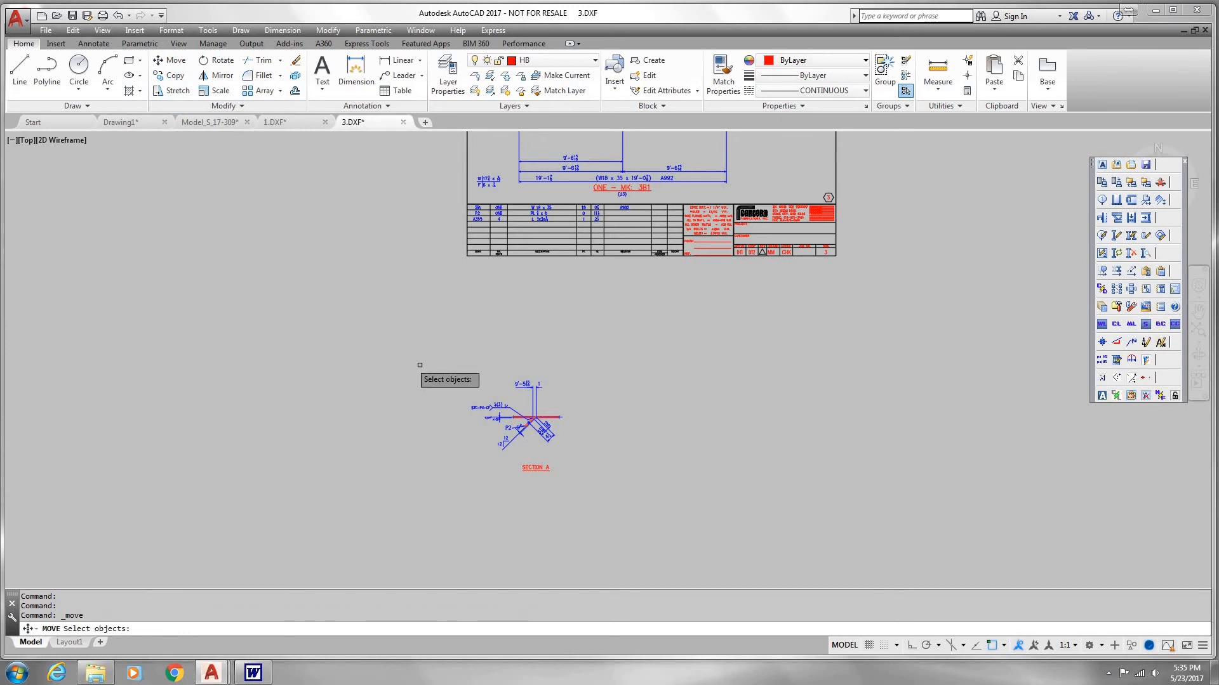
left_click(452, 363)
left_click(583, 477)
key("Return")
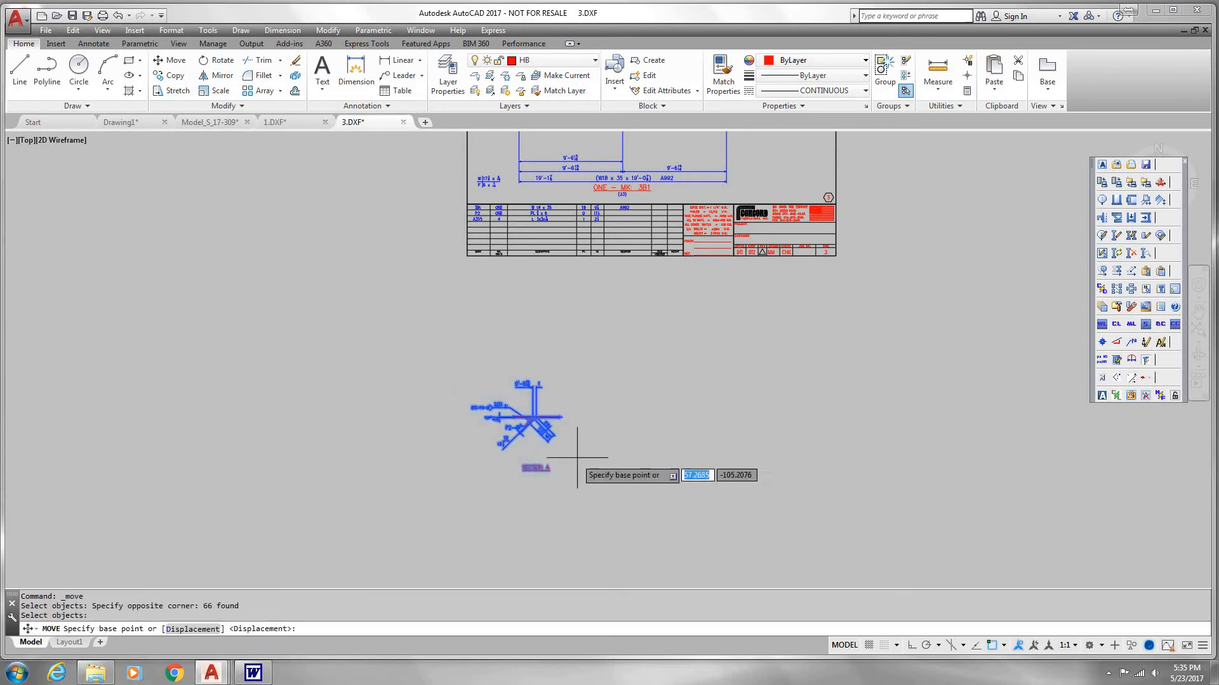
left_click(598, 442)
middle_click_drag(724, 327, 574, 560)
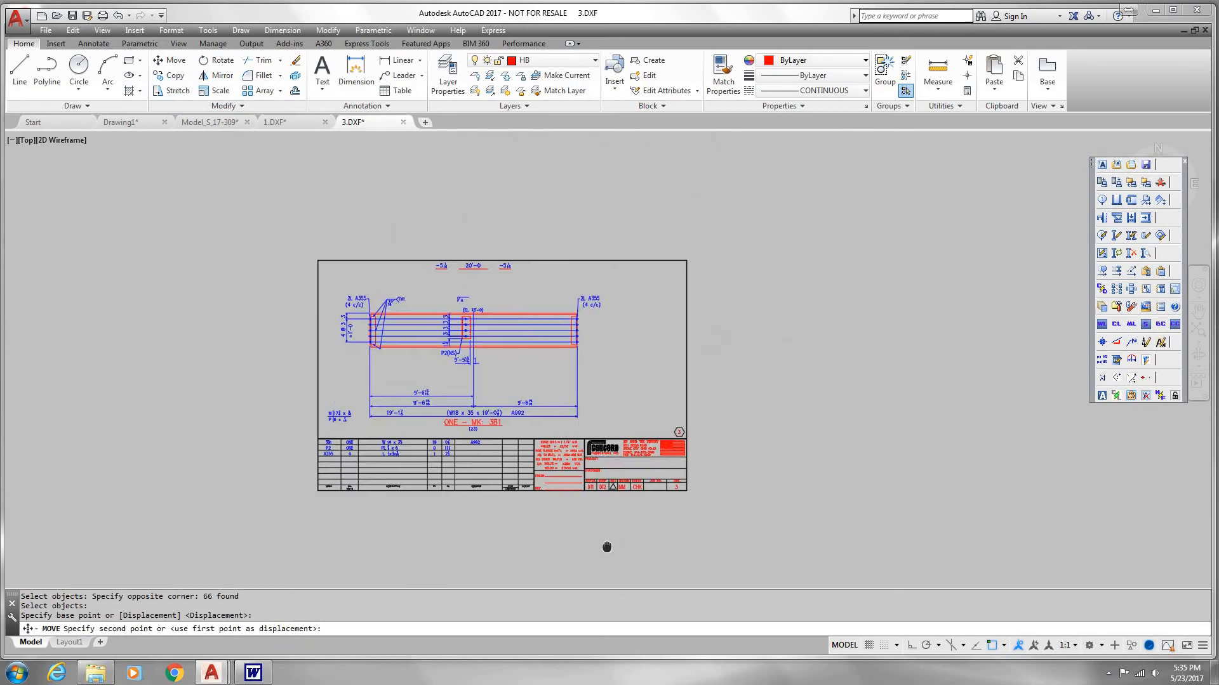
left_click(705, 386)
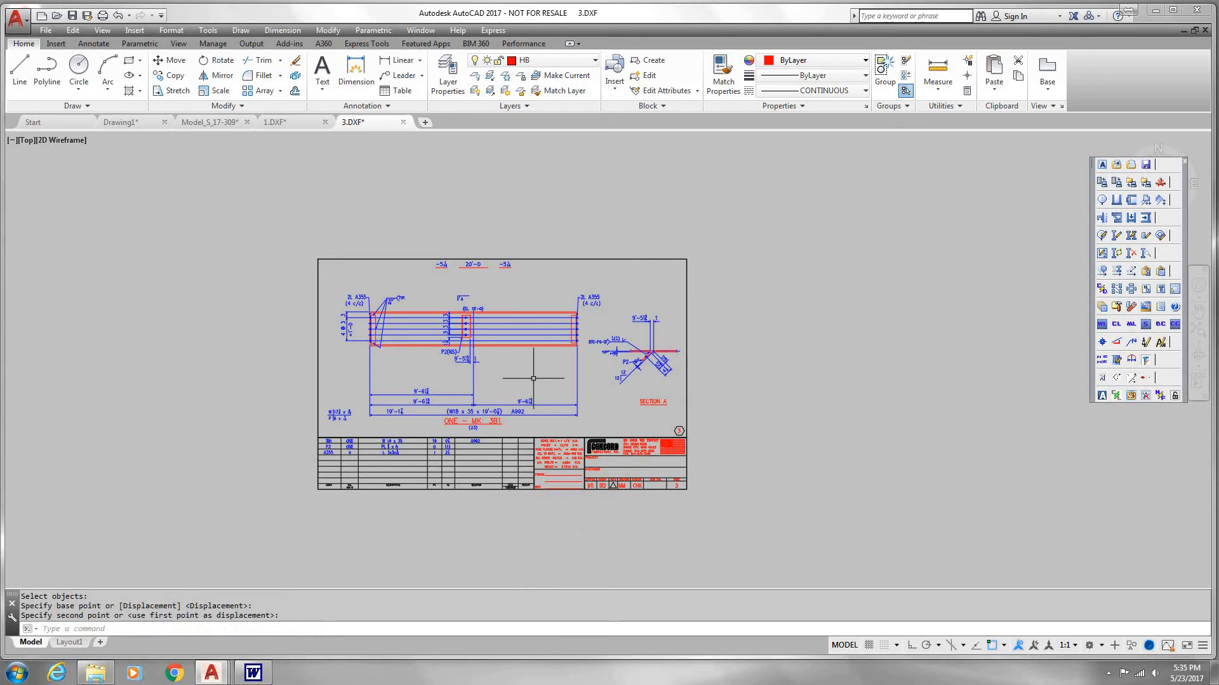
scroll(574, 370, "up", 2)
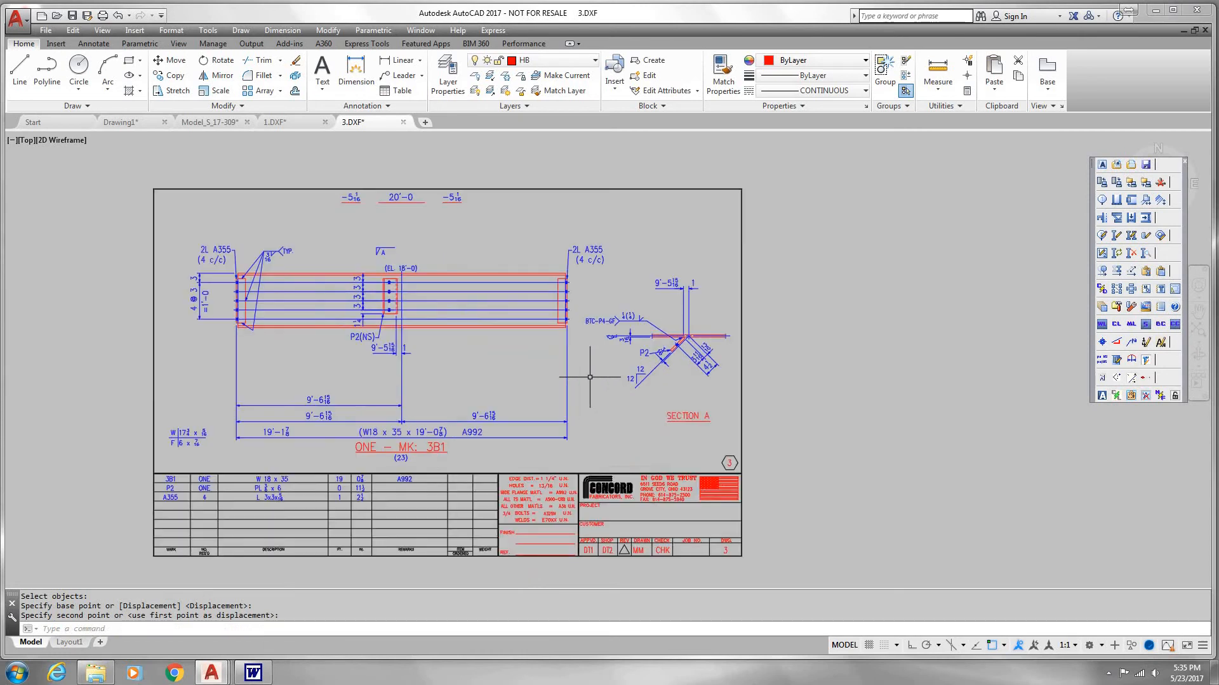
middle_click_drag(574, 370, 709, 366)
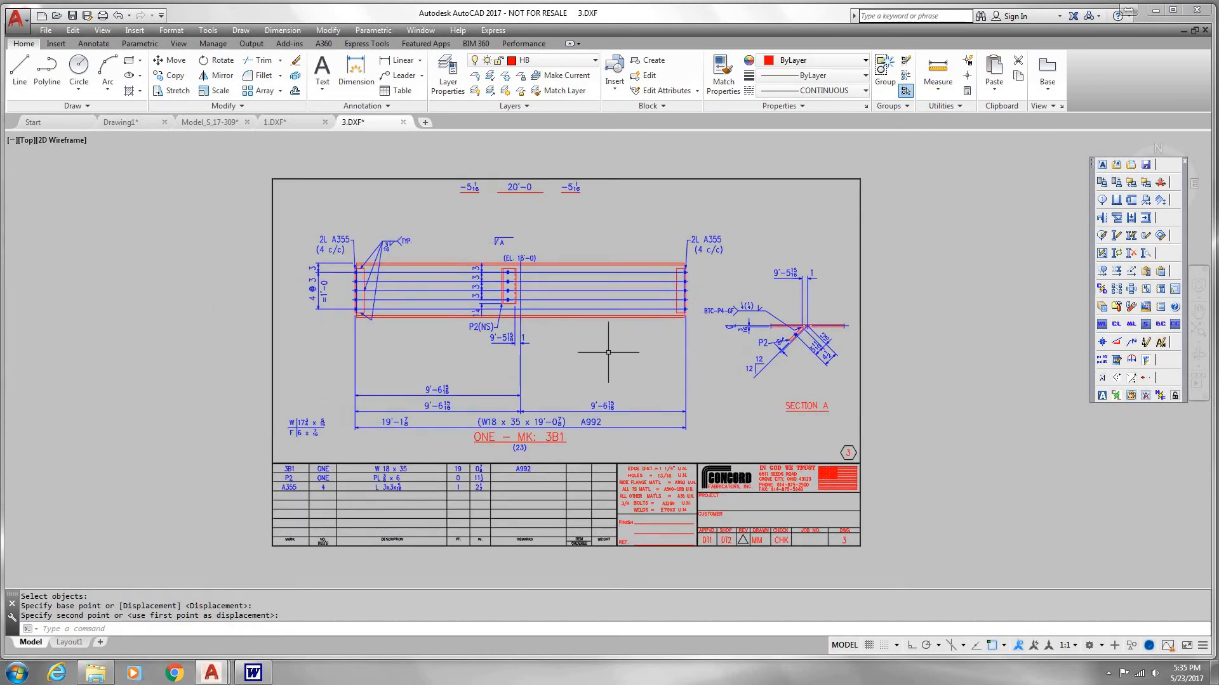
Step: Examine column drawing 1, including the base plate welds and dimensions on column 1C1, and return to the Model_S_17-309 drawing
left_click(291, 123)
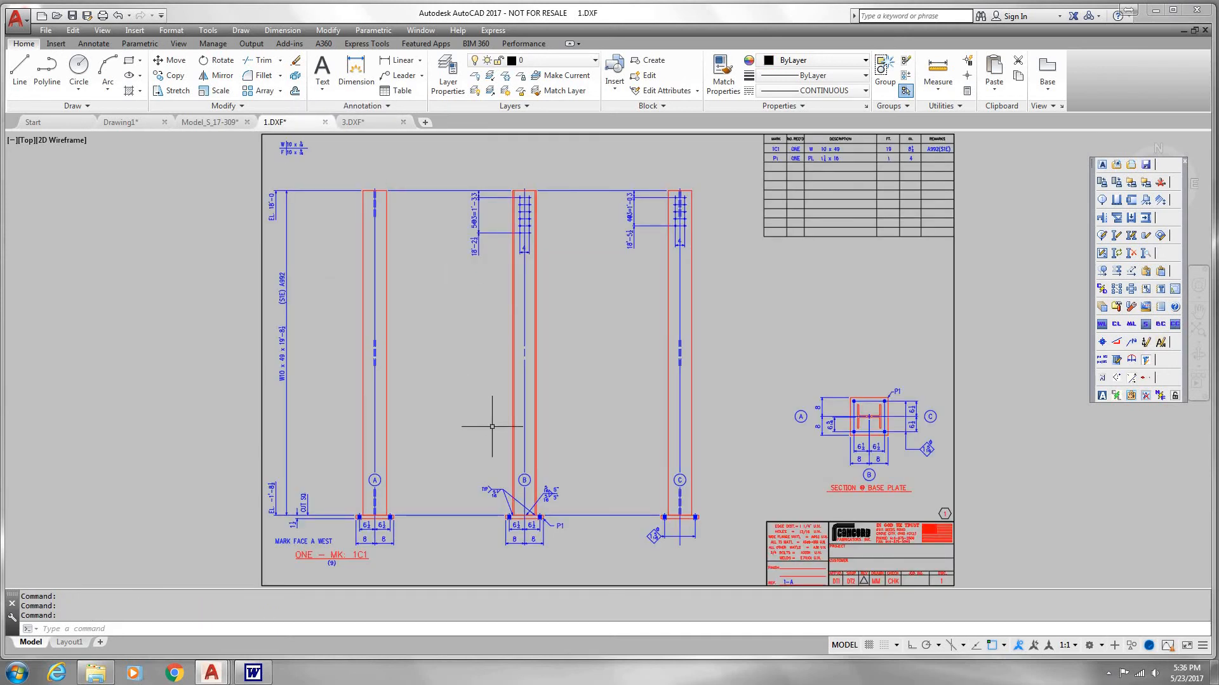
middle_click_drag(493, 440, 499, 420)
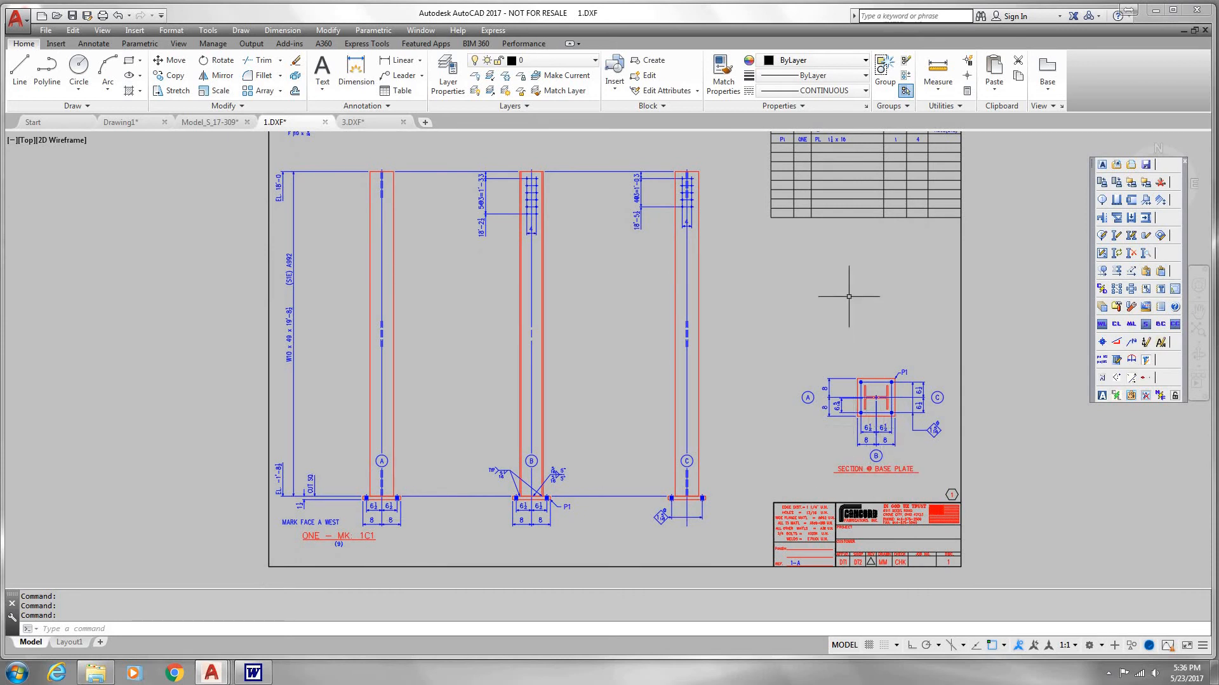
middle_click_drag(849, 297, 847, 339)
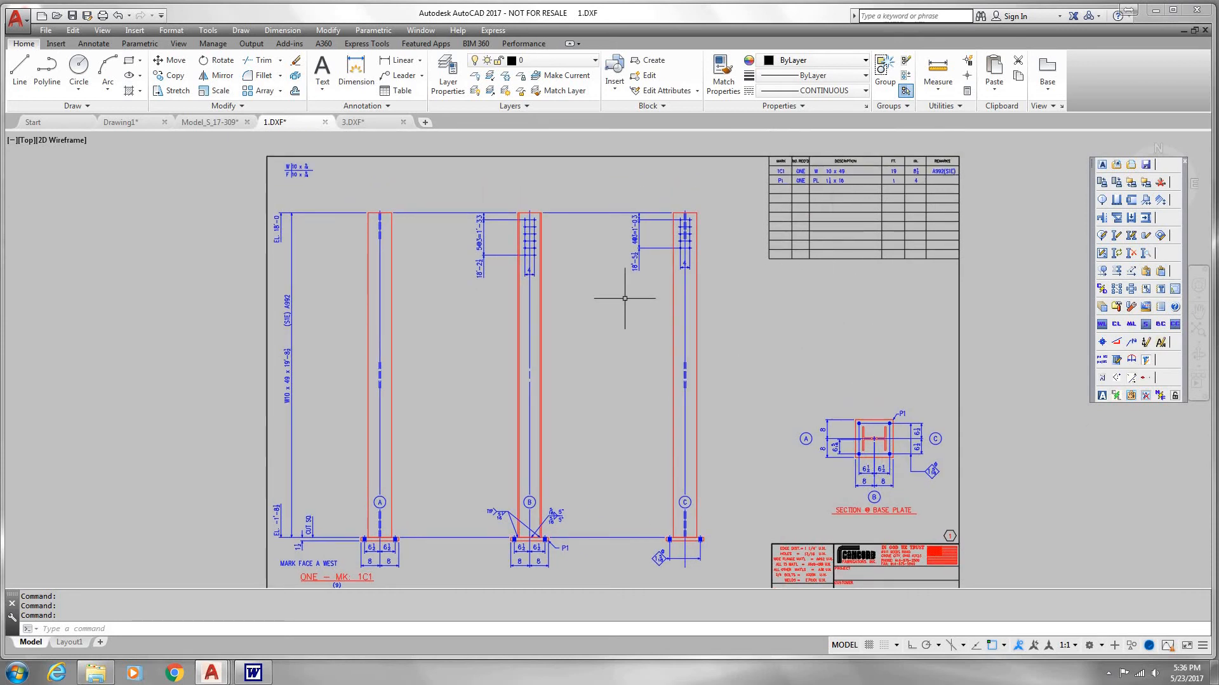
middle_click_drag(606, 317, 605, 295)
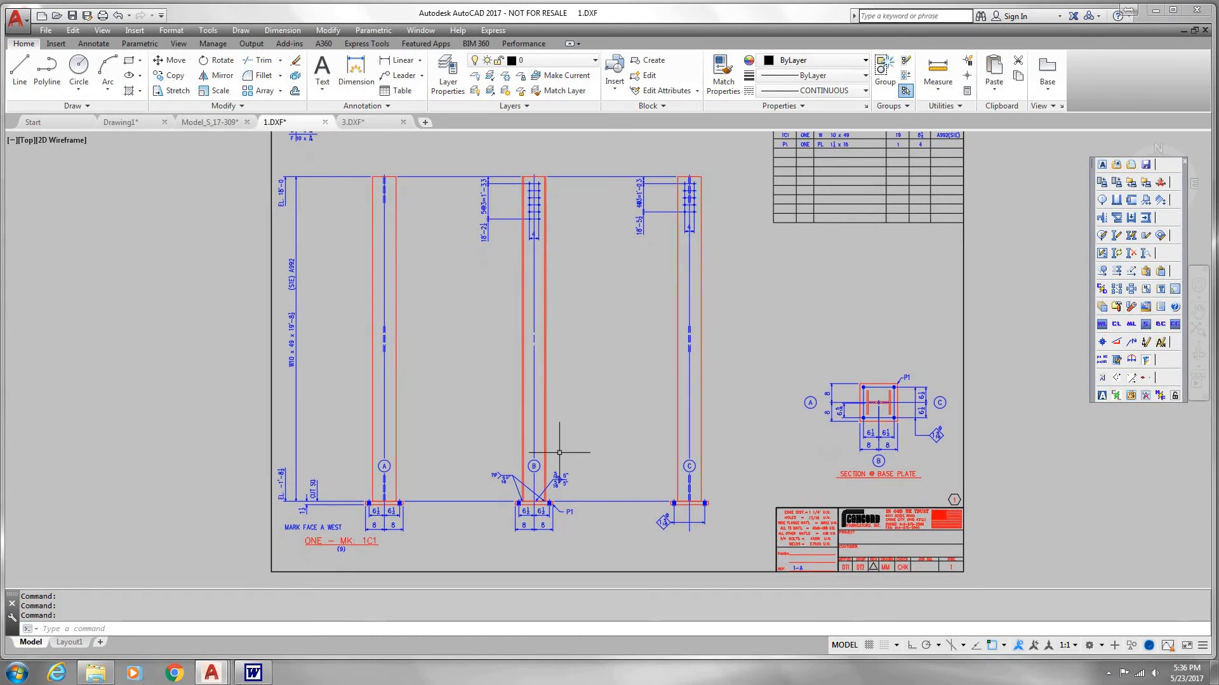
scroll(556, 447, "up", 4)
scroll(557, 471, "up", 2)
middle_click_drag(557, 470, 566, 435)
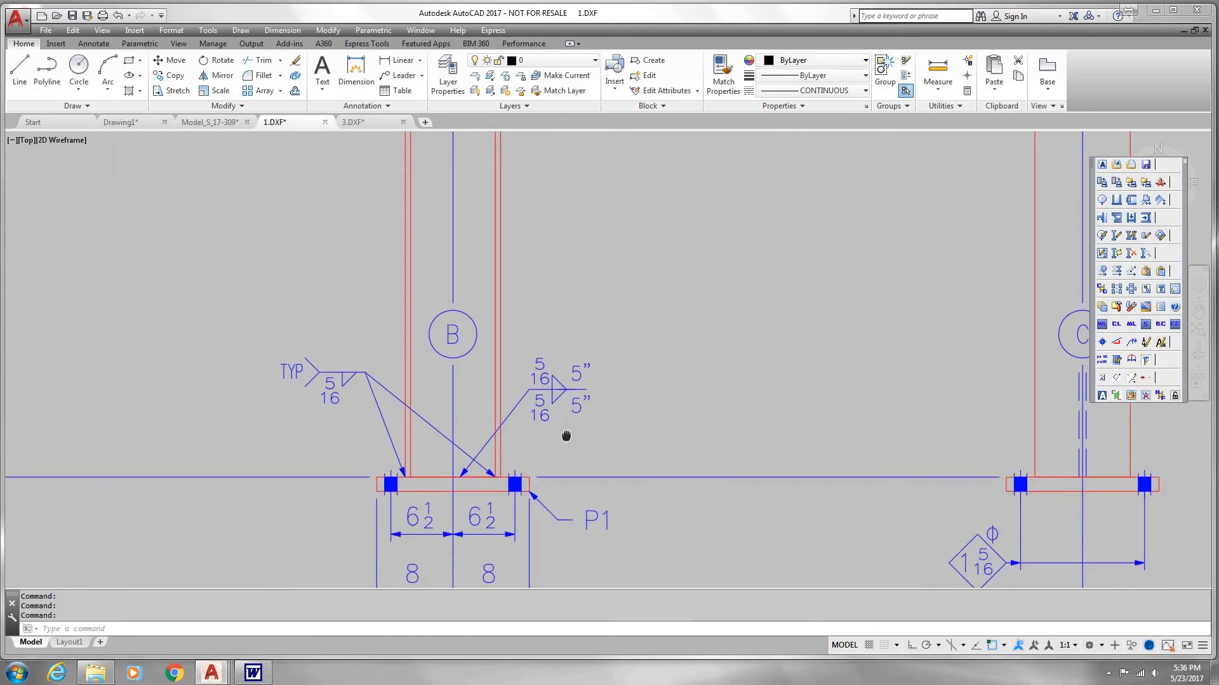
scroll(561, 425, "down", 2)
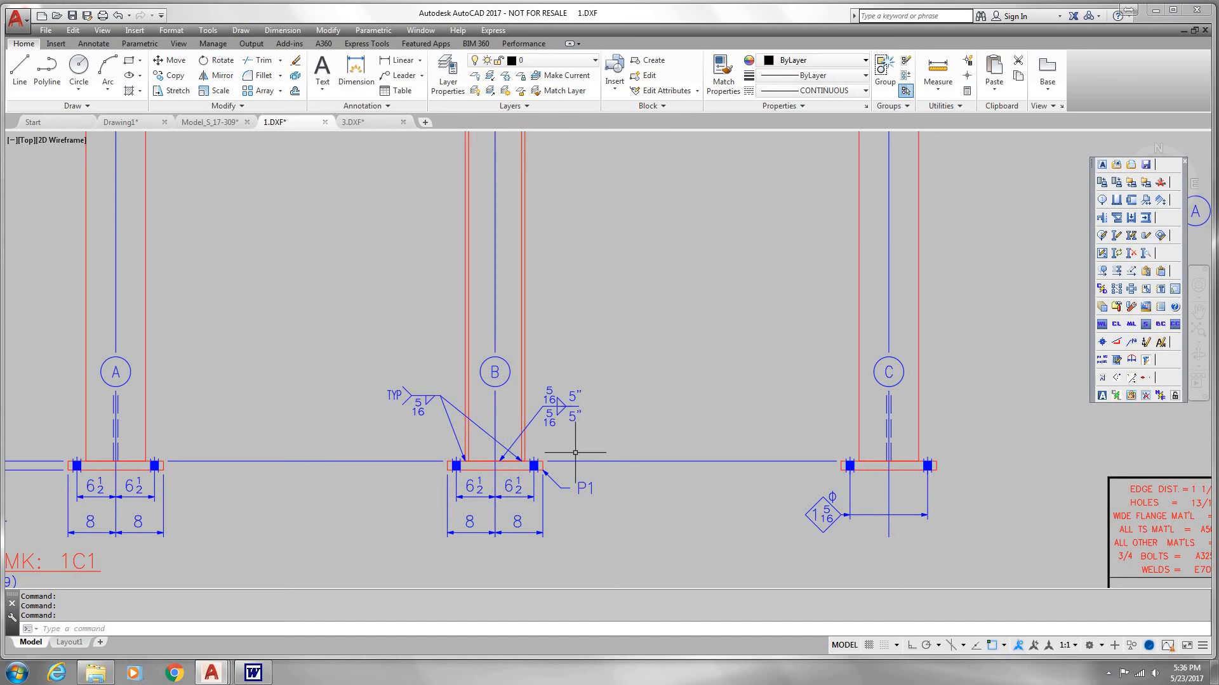
scroll(575, 453, "down", 2)
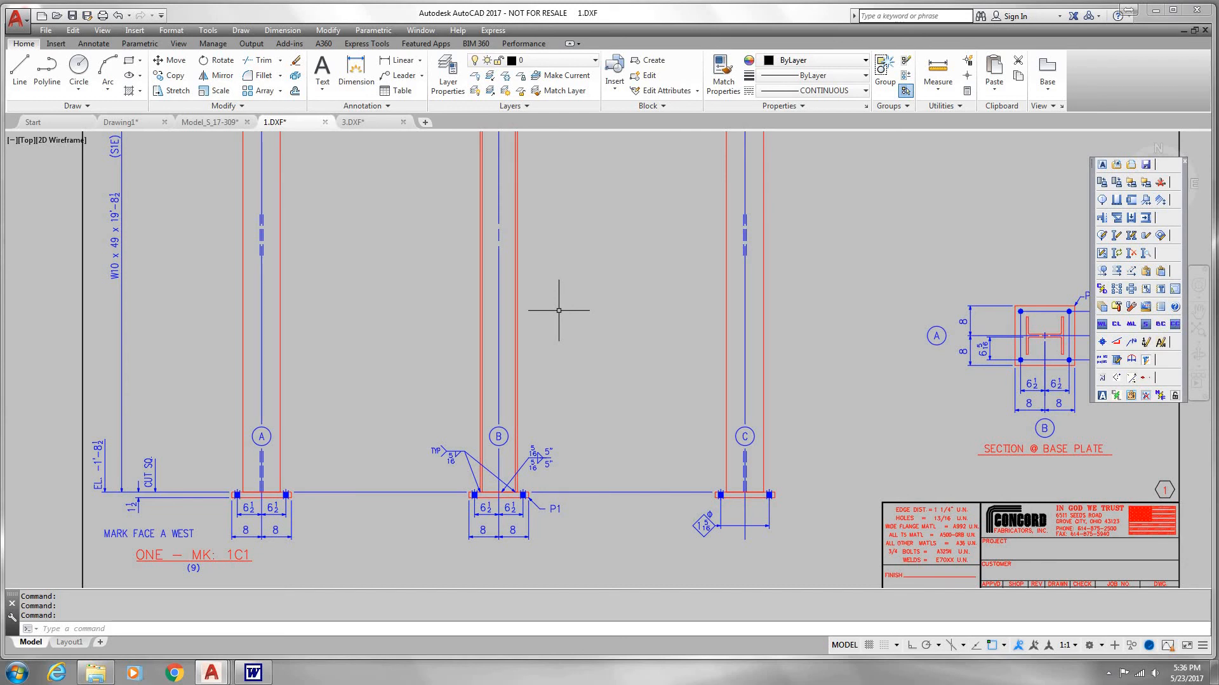
left_click(210, 122)
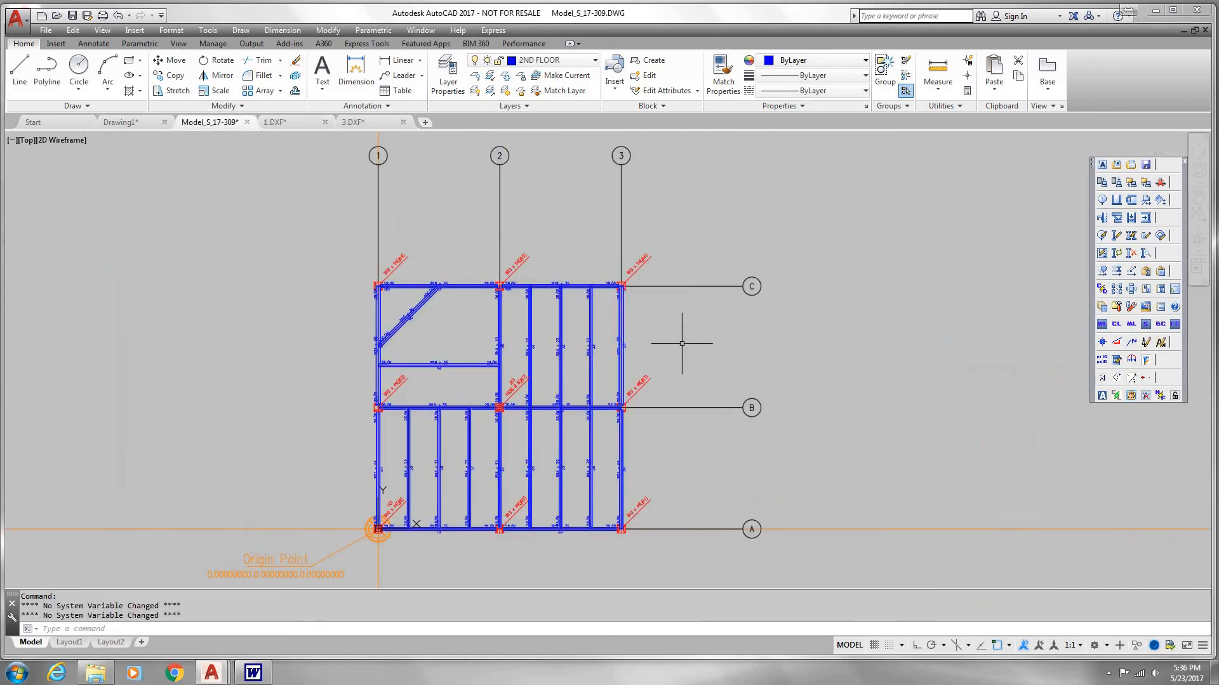